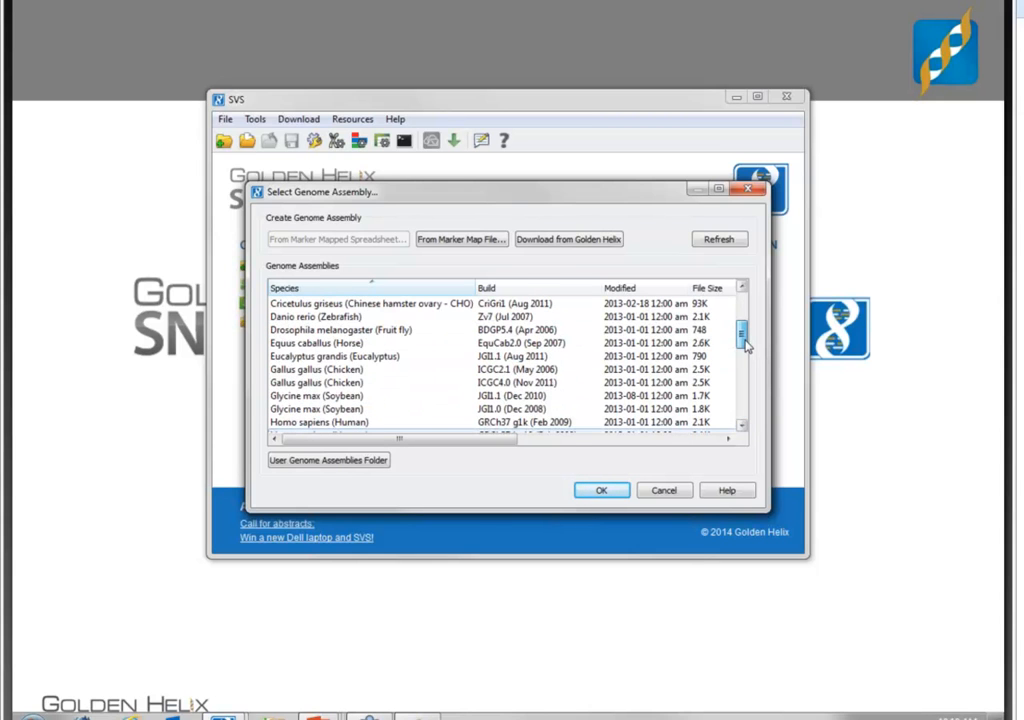
- Dismiss the genome assembly and new project dialogs without changes and open the existing SheepGWAS_StarterProject.ghp project
click(673, 493)
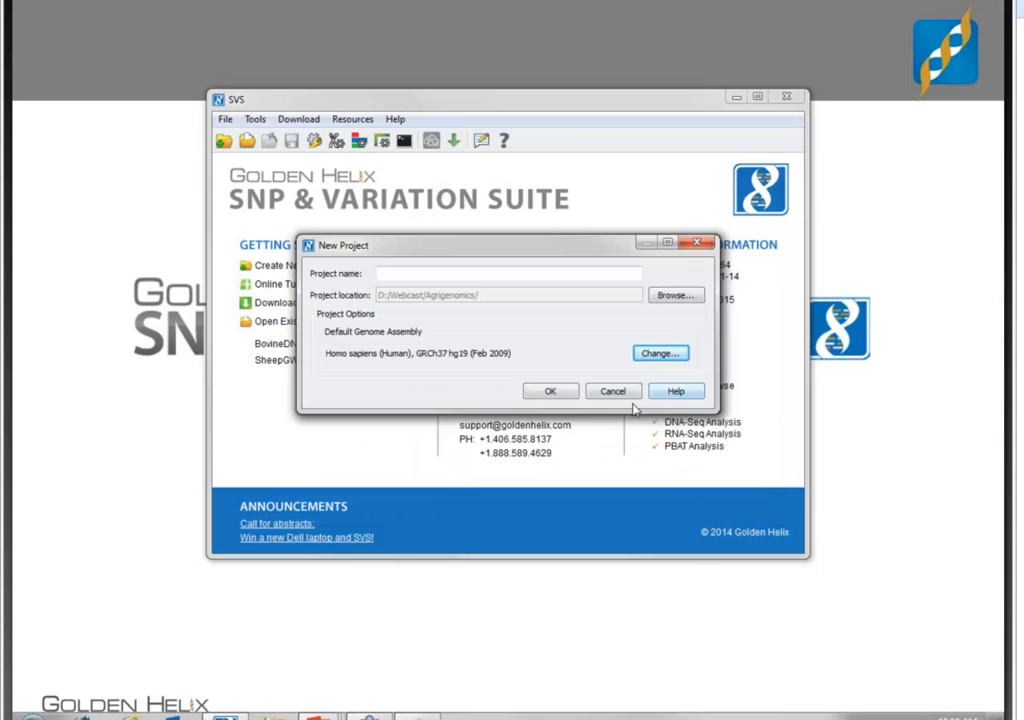
click(622, 393)
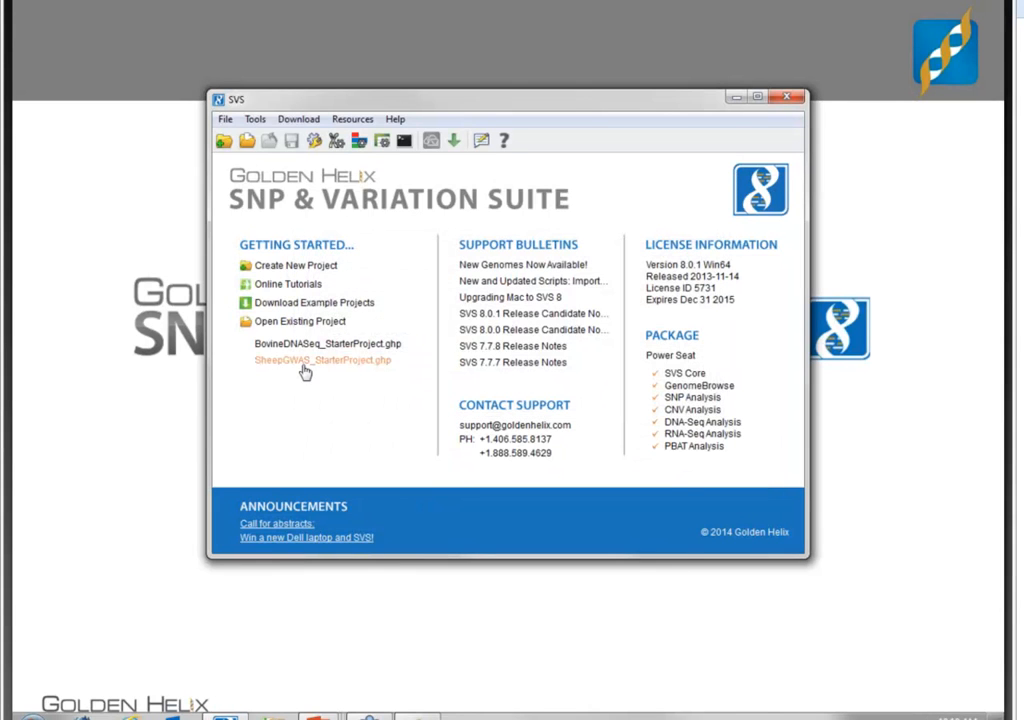
click(304, 368)
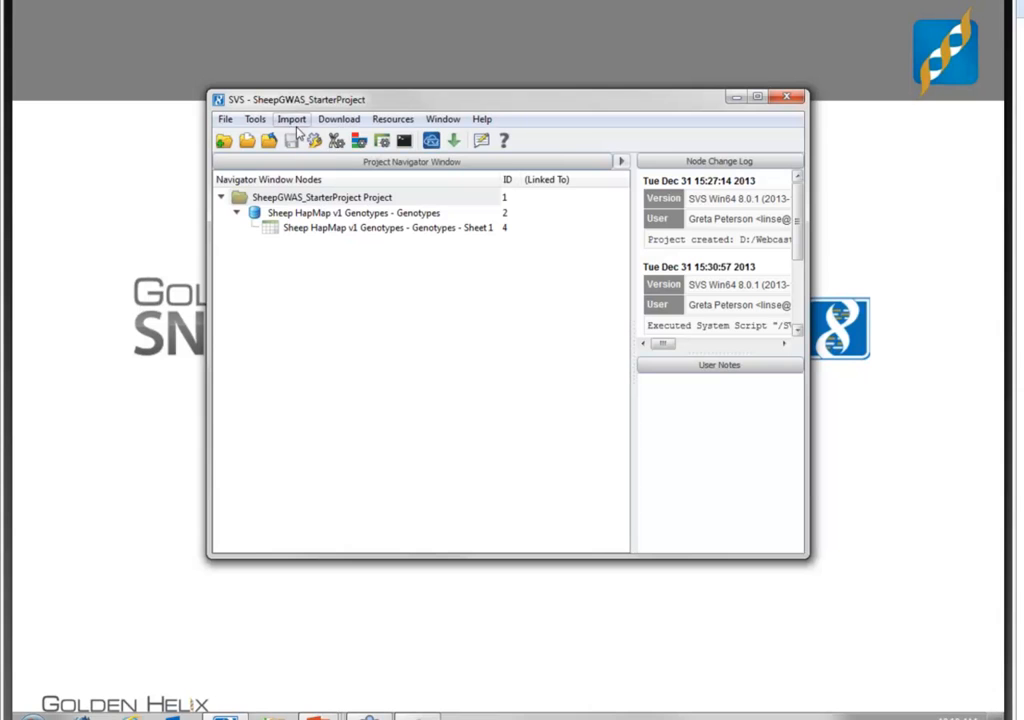
- Start an Impute2 GWAS import and add the genotype files chr1.gen through chr26.gen and chrX.gen from the Impute2Output folder
click(293, 120)
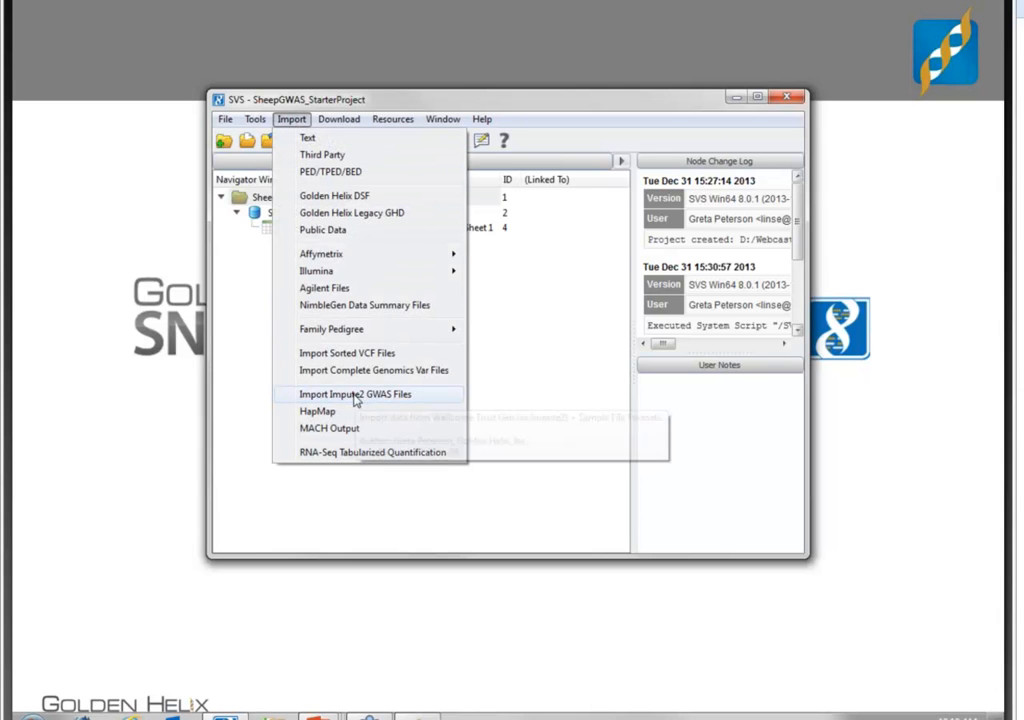
click(379, 400)
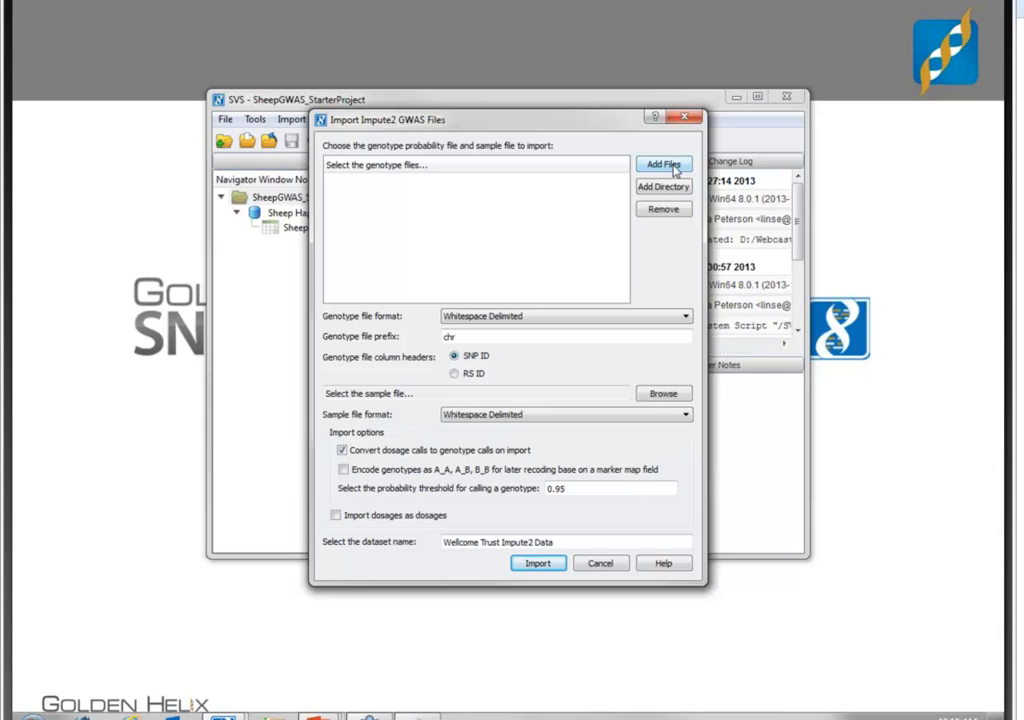
click(663, 165)
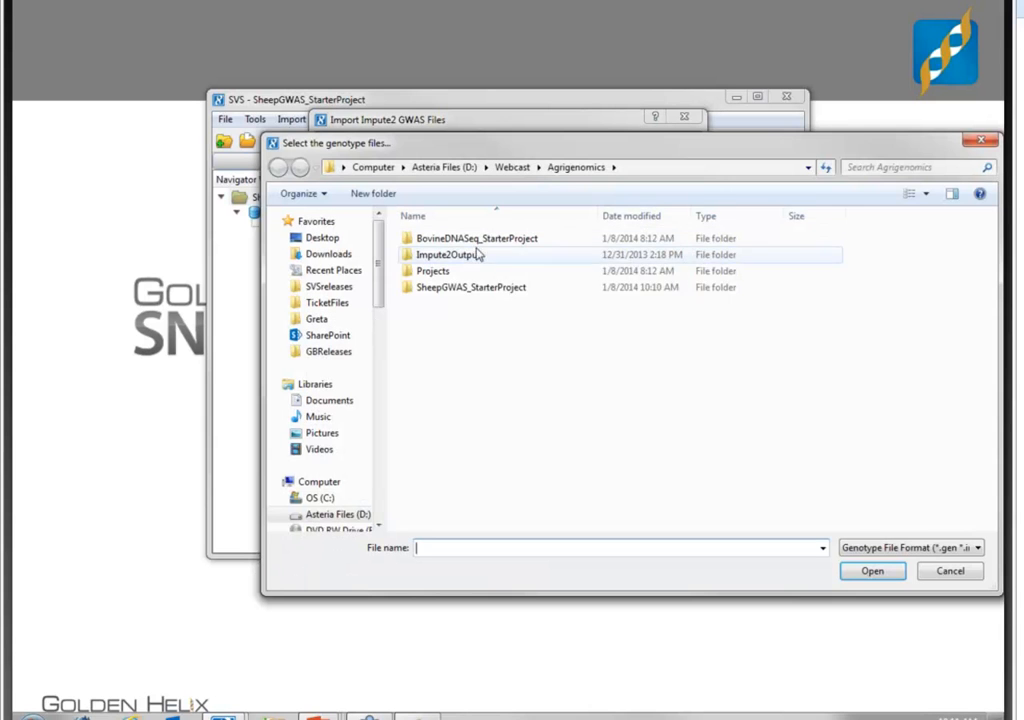
double_click(450, 254)
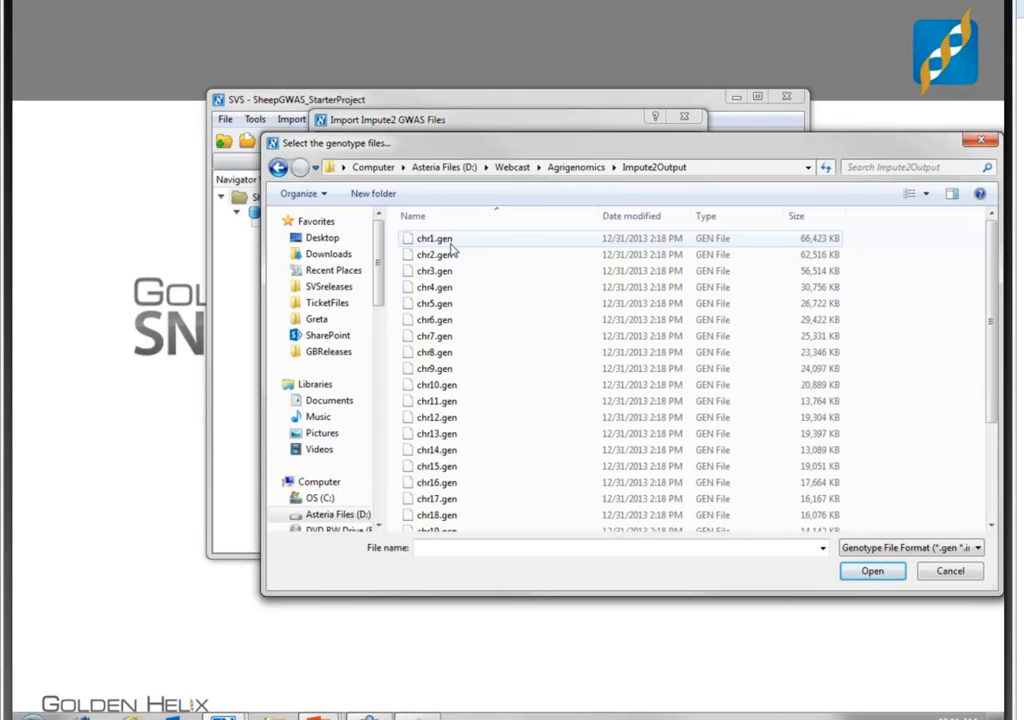
drag(395, 234, 879, 620)
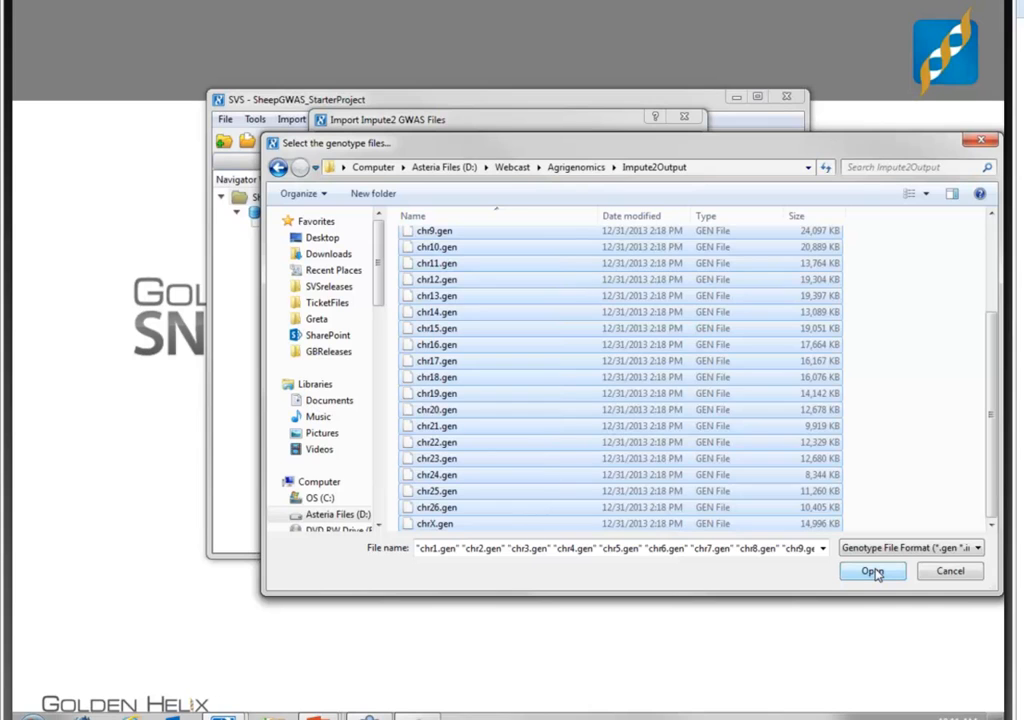
click(872, 572)
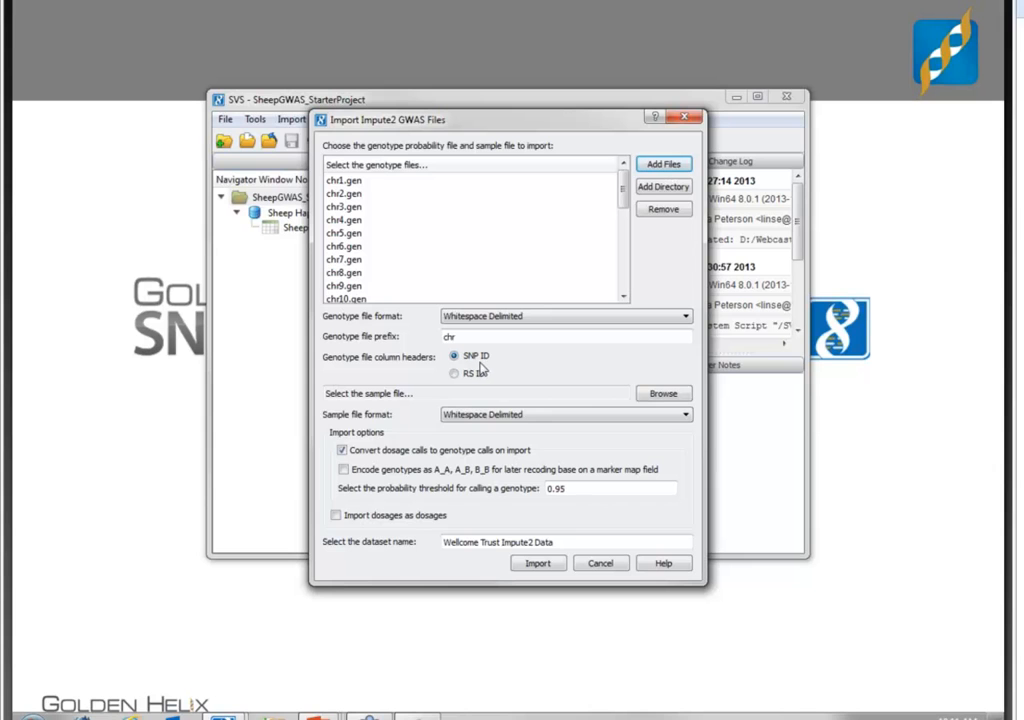
- Choose chr1.sample from the Impute2Output folder as the sample file for the Impute2 import
click(664, 394)
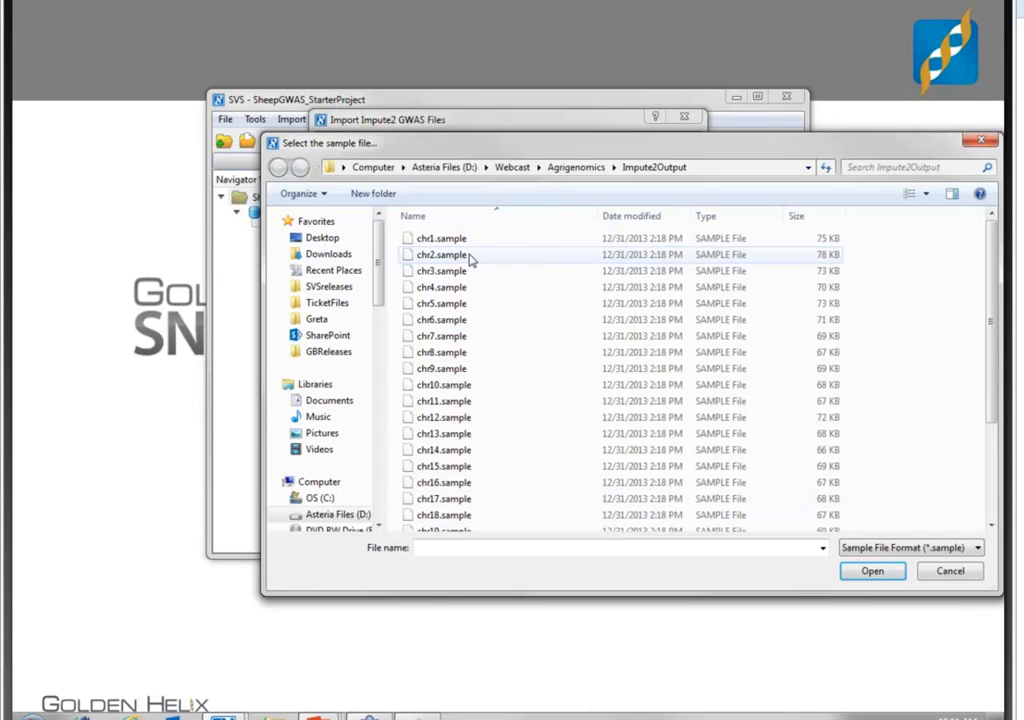
click(410, 238)
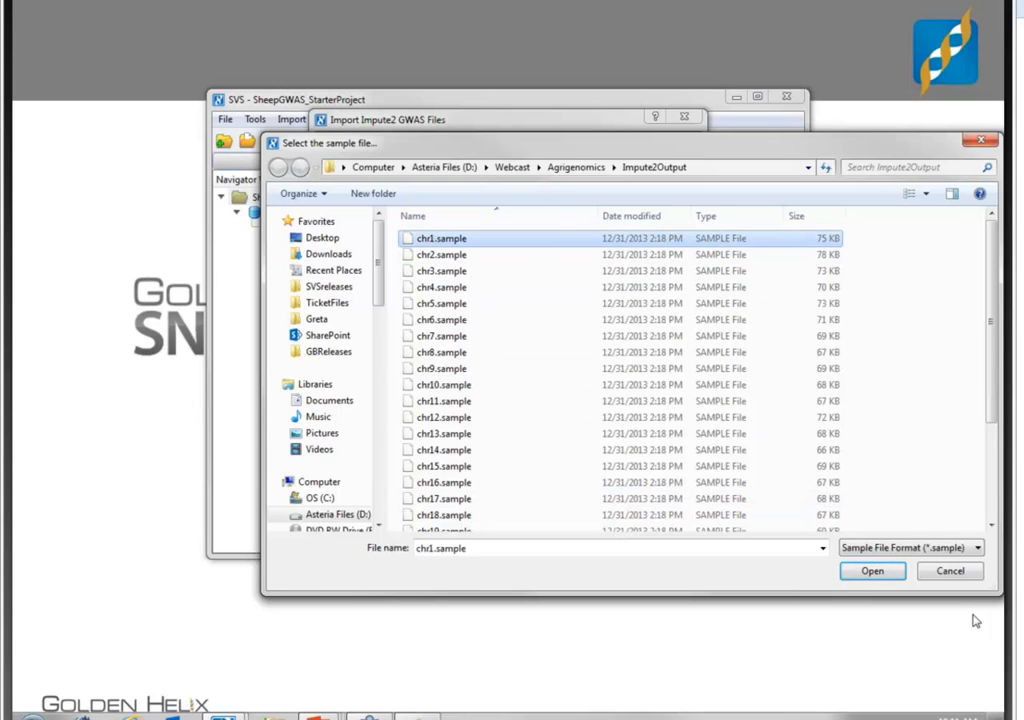
click(874, 574)
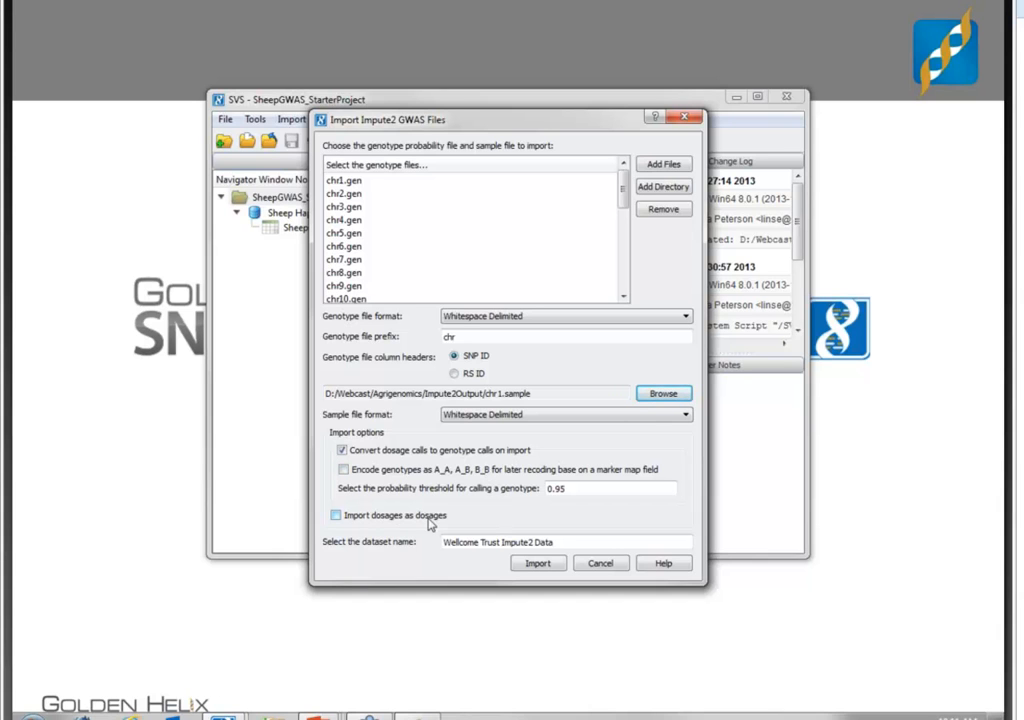
- Replace the default dataset name with a sheep genotype name, start the Impute2 import, and cancel it while files are being read
drag(604, 537, 397, 508)
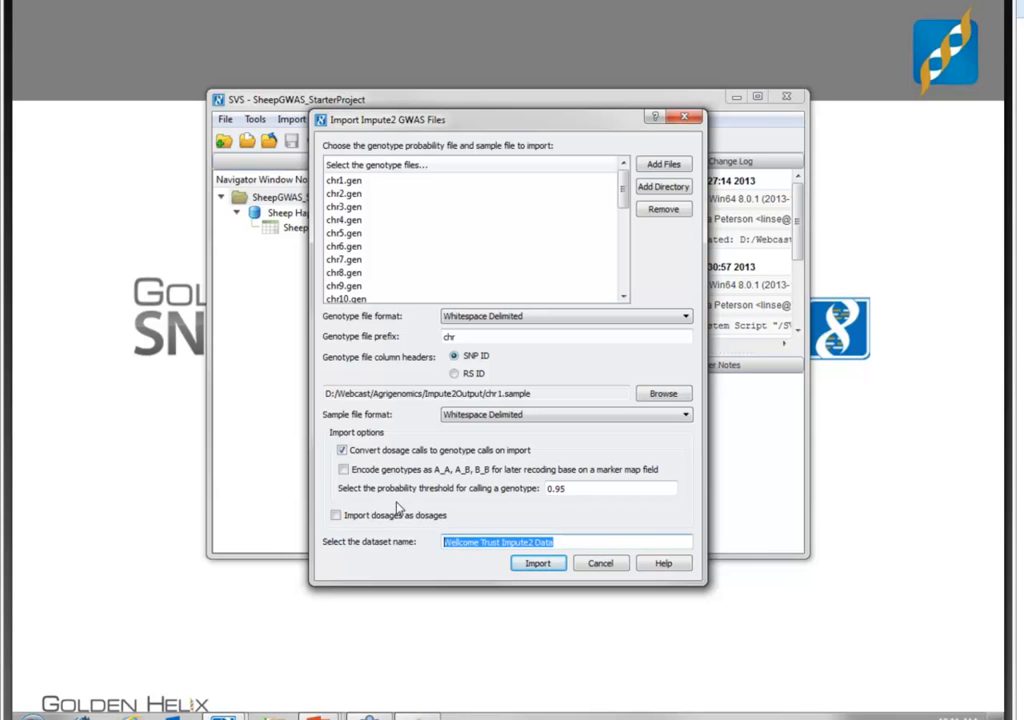
text(Sheep Genoty)
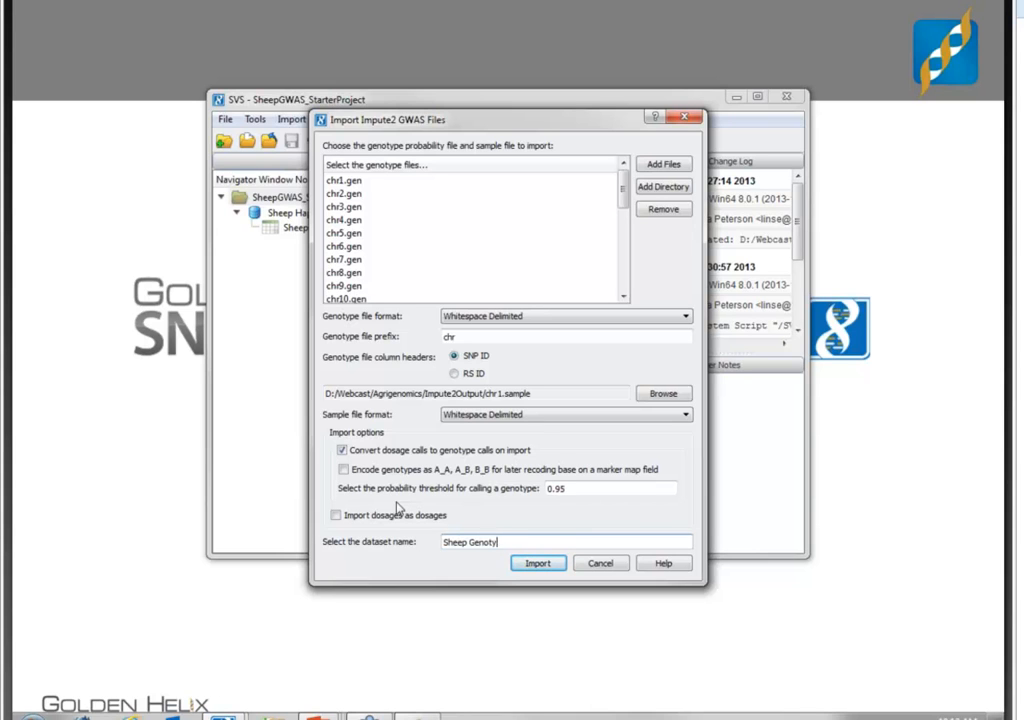
click(536, 563)
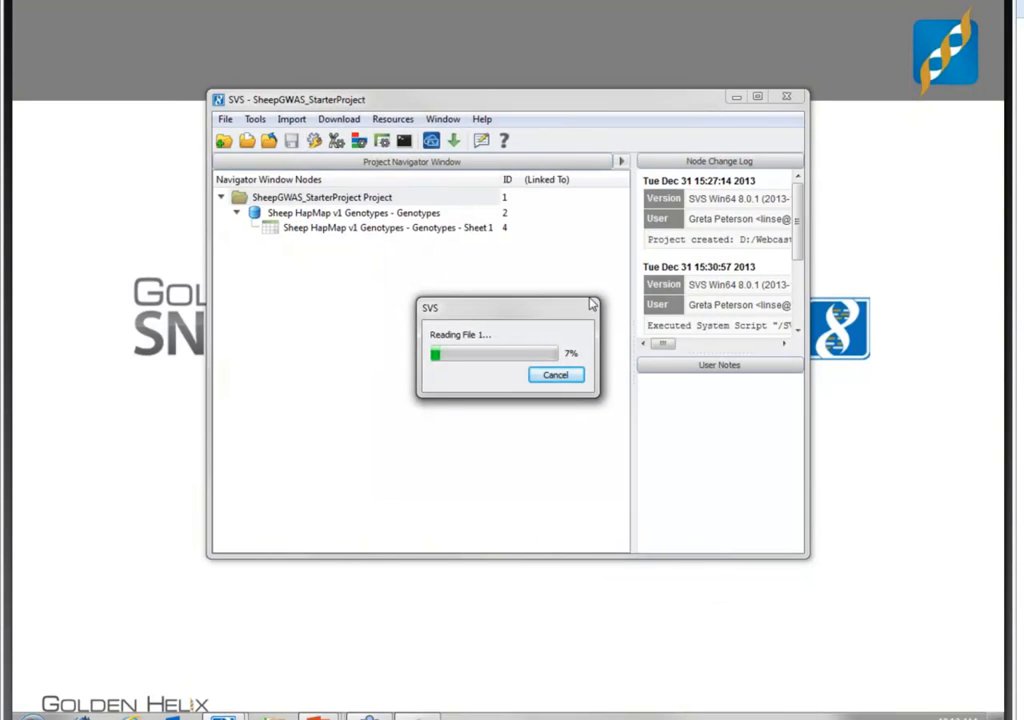
click(556, 376)
- Open the Sheep HapMap v1 Genotypes - Sheet 1 spreadsheet maximized and inactivate its ID_2 and missing columns
double_click(373, 229)
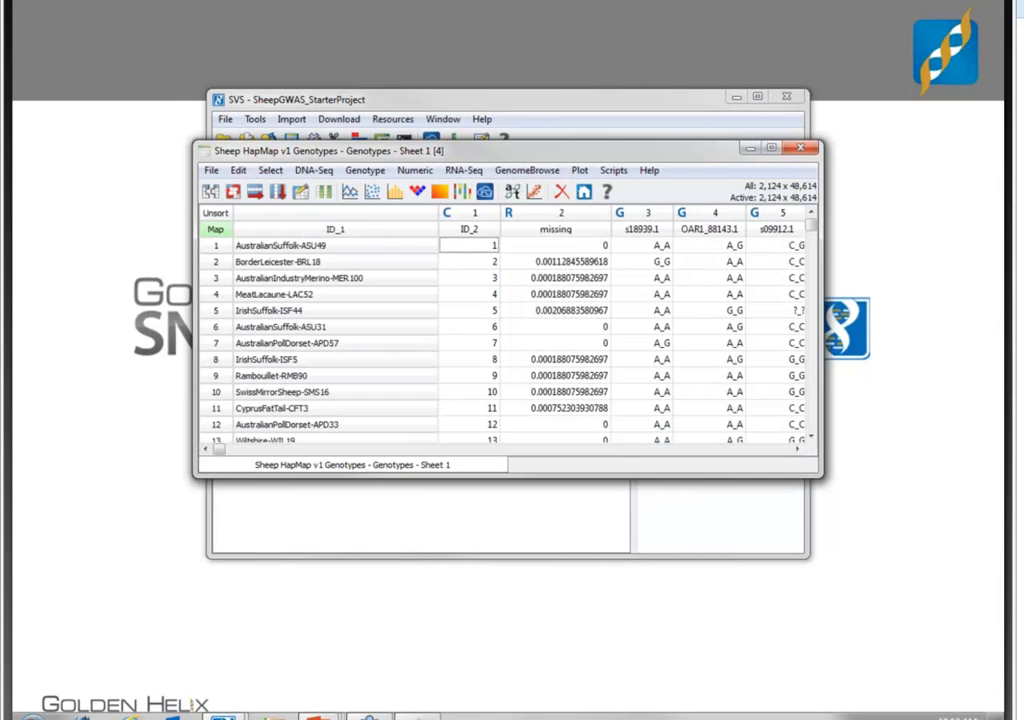
click(772, 149)
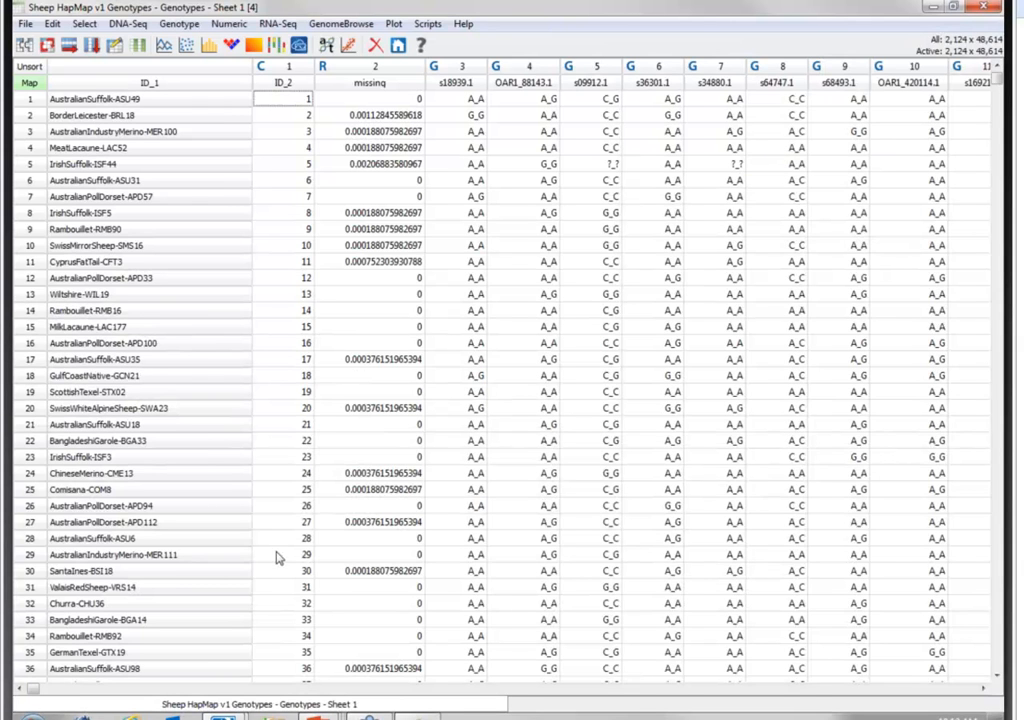
click(282, 86)
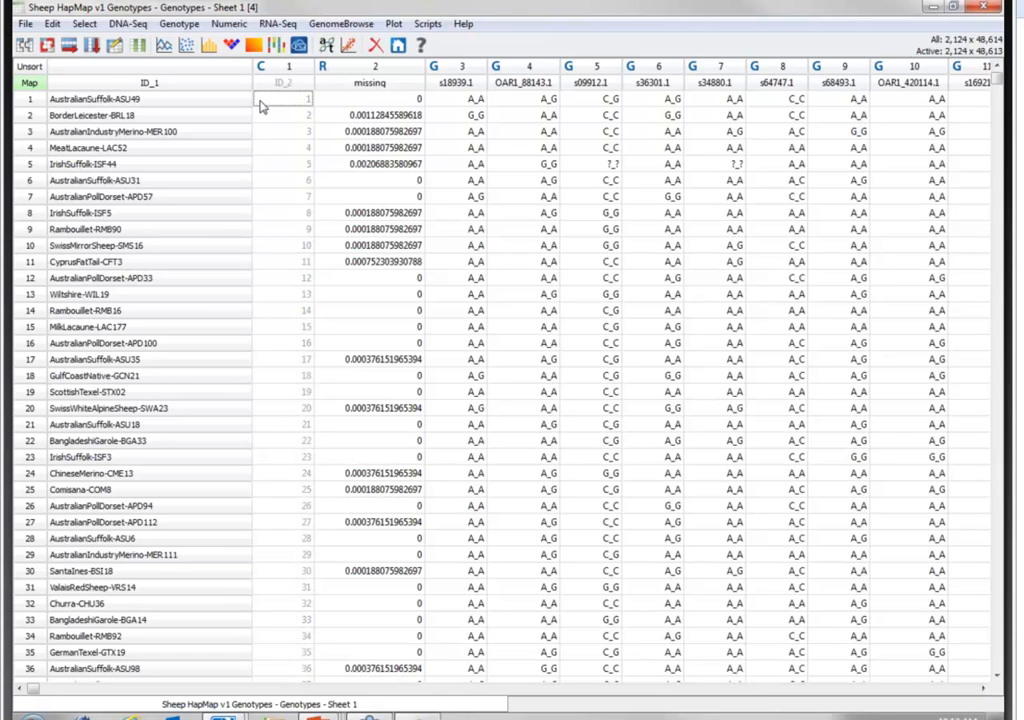
click(349, 85)
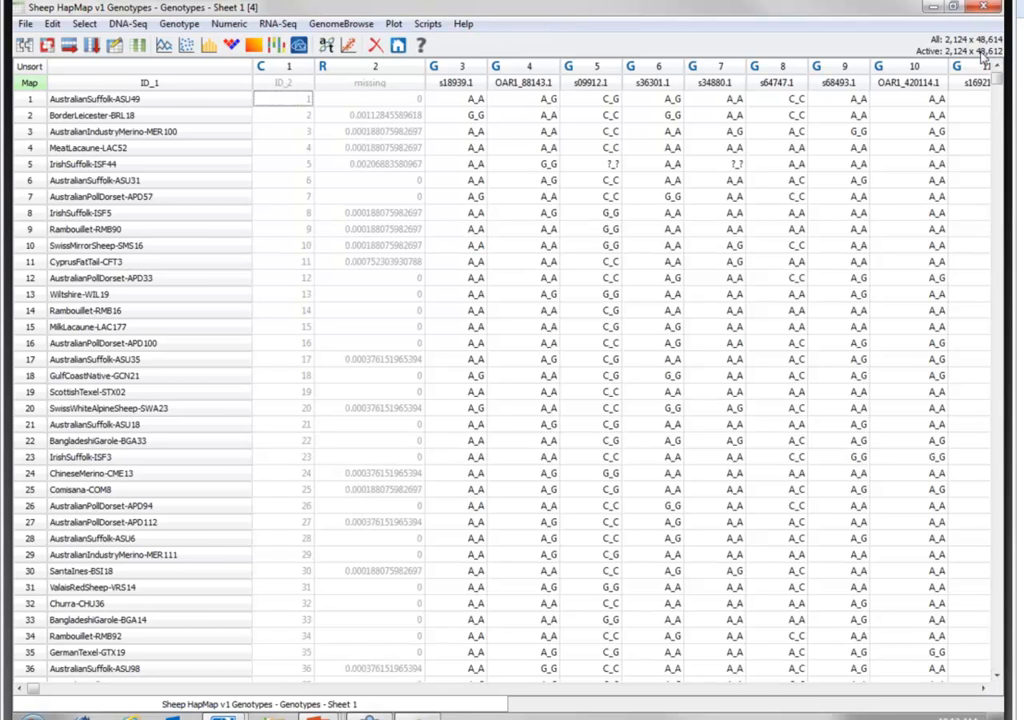
- Show the marker map fields above the genotypes and review the Activate by Chromosomes options without changing the selection
click(30, 85)
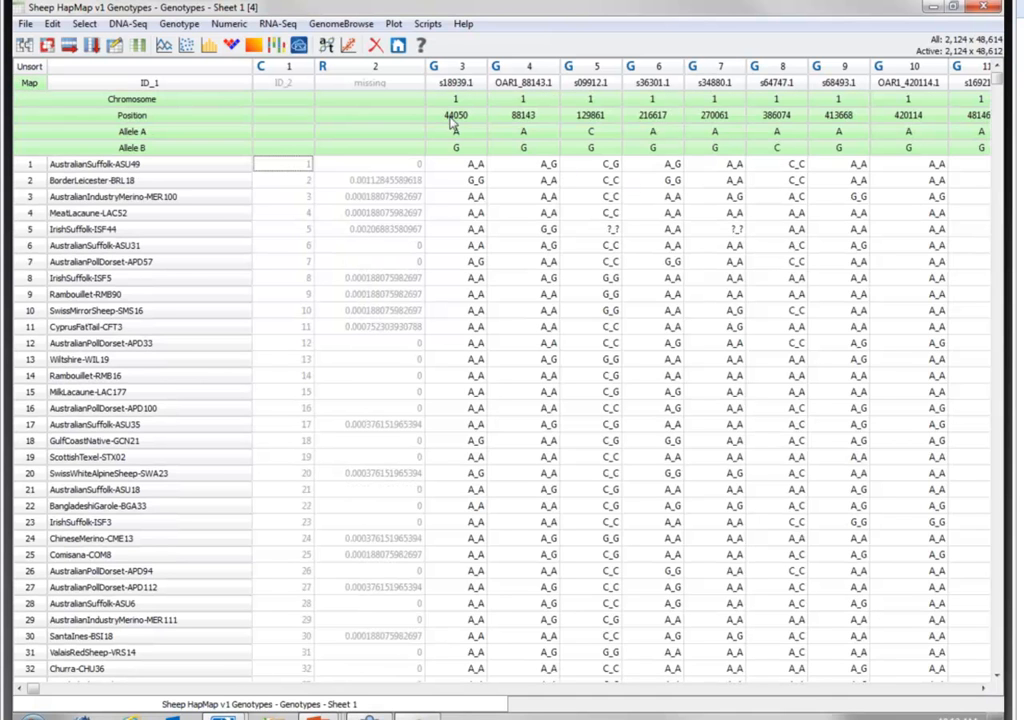
click(84, 23)
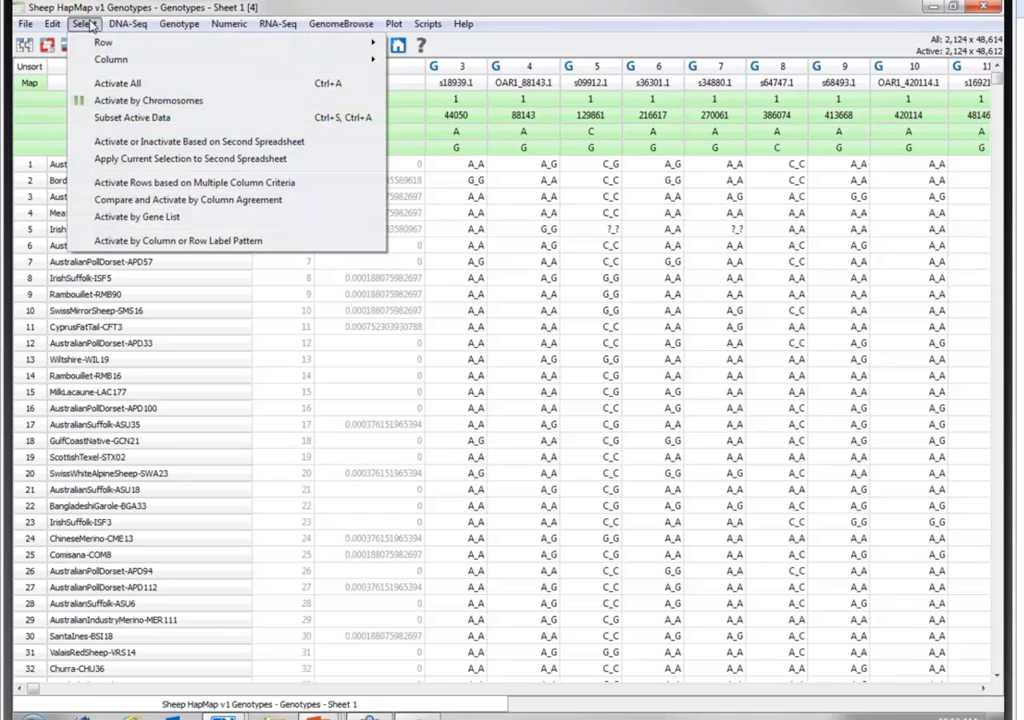
click(125, 100)
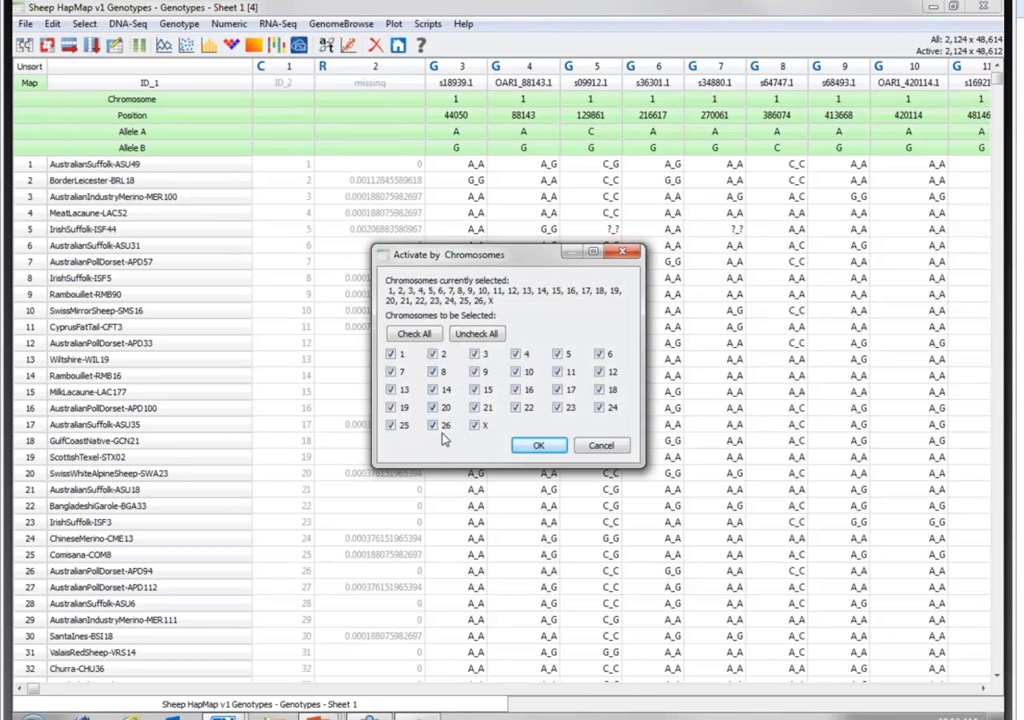
click(601, 446)
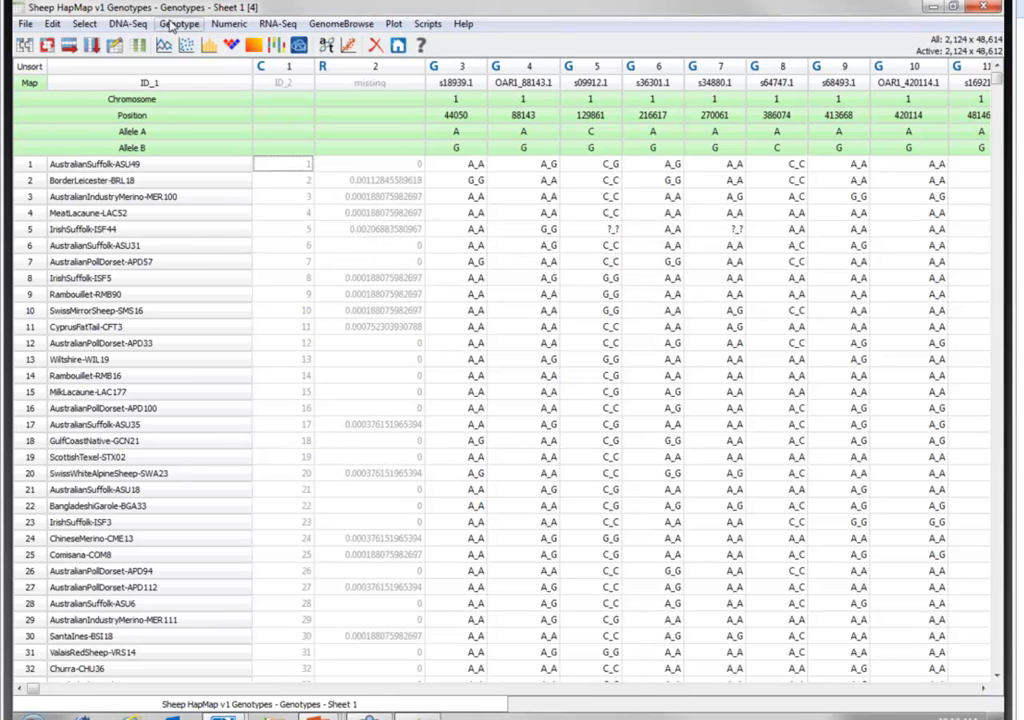
- Create a column subset spreadsheet from the active genotype columns and close both open spreadsheets
click(92, 46)
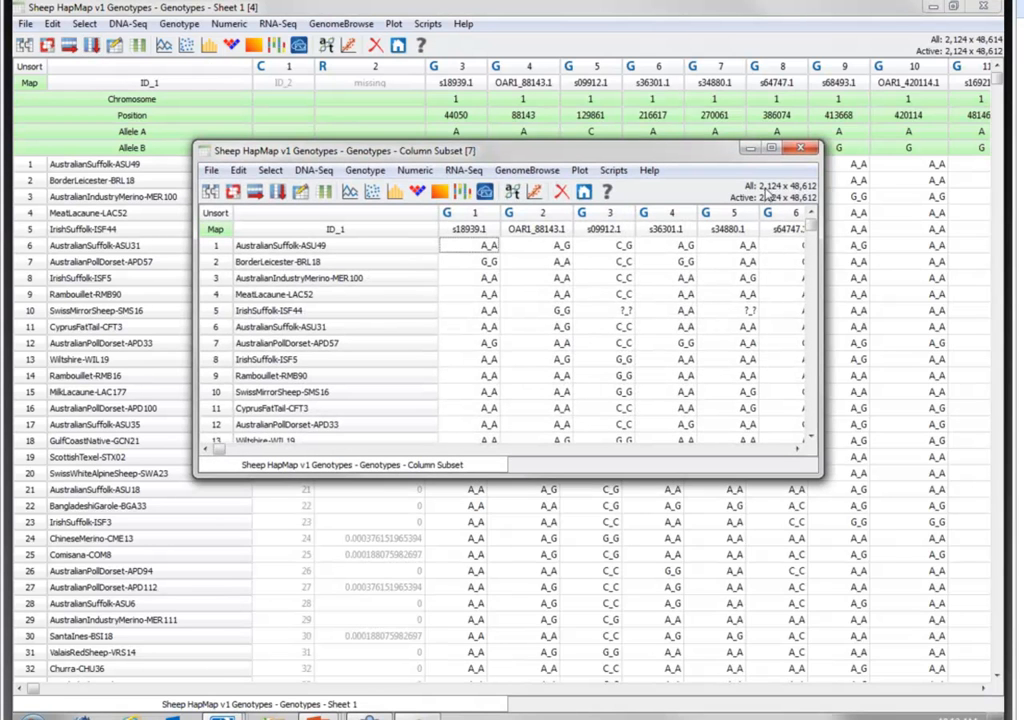
click(804, 149)
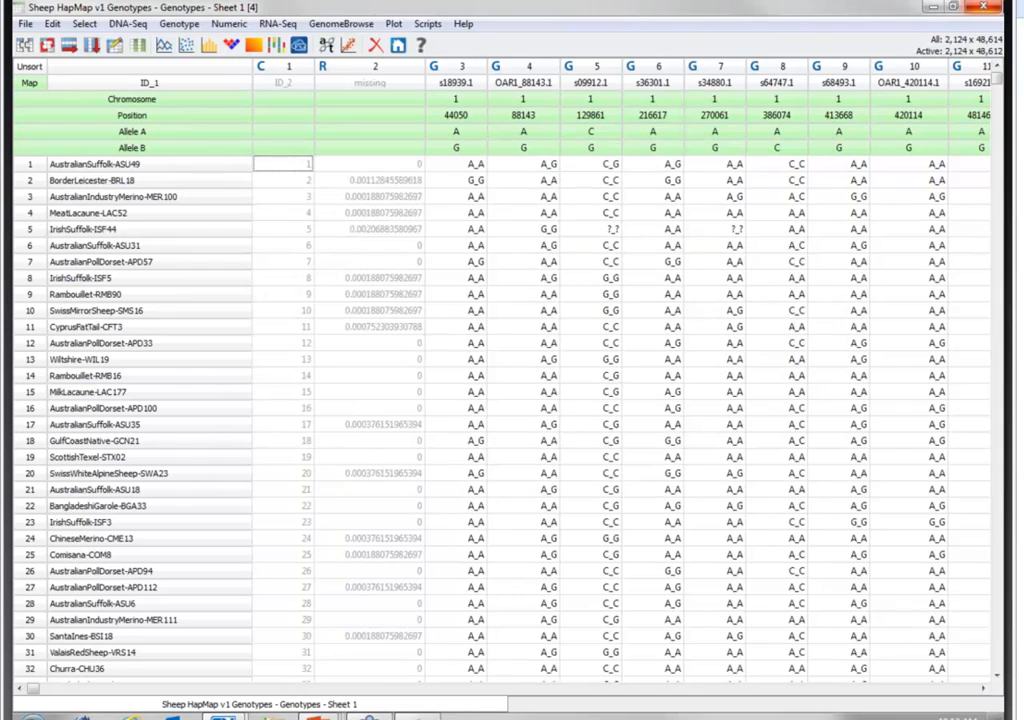
click(996, 10)
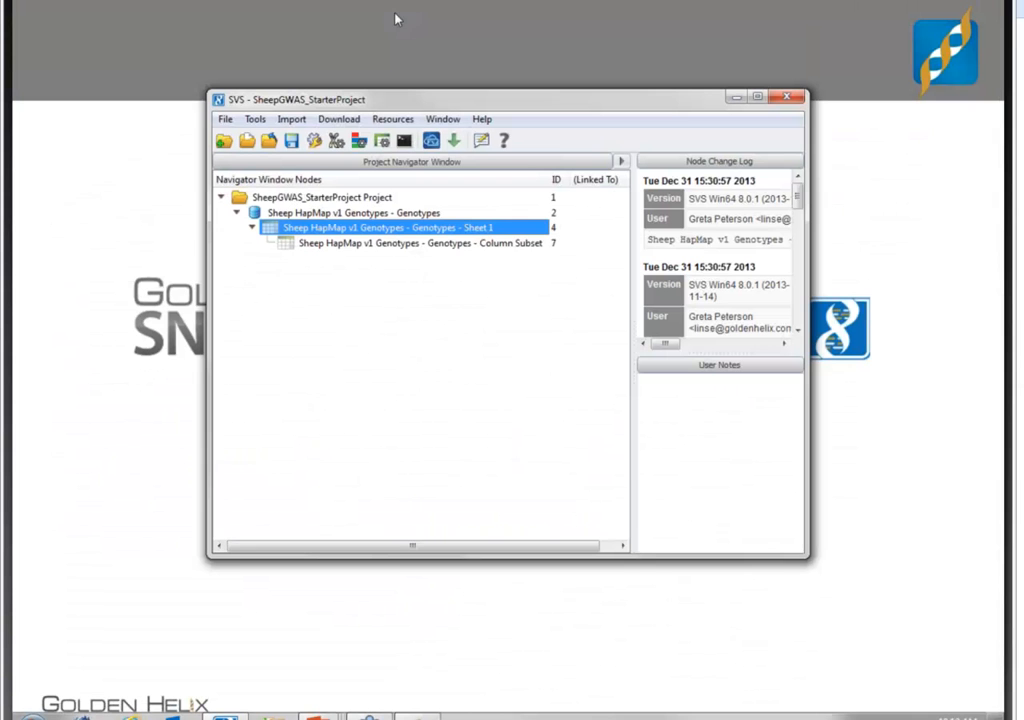
- Start a text file import and choose PhenotypeData.txt from the Agrigenomics folder as the input file
click(292, 120)
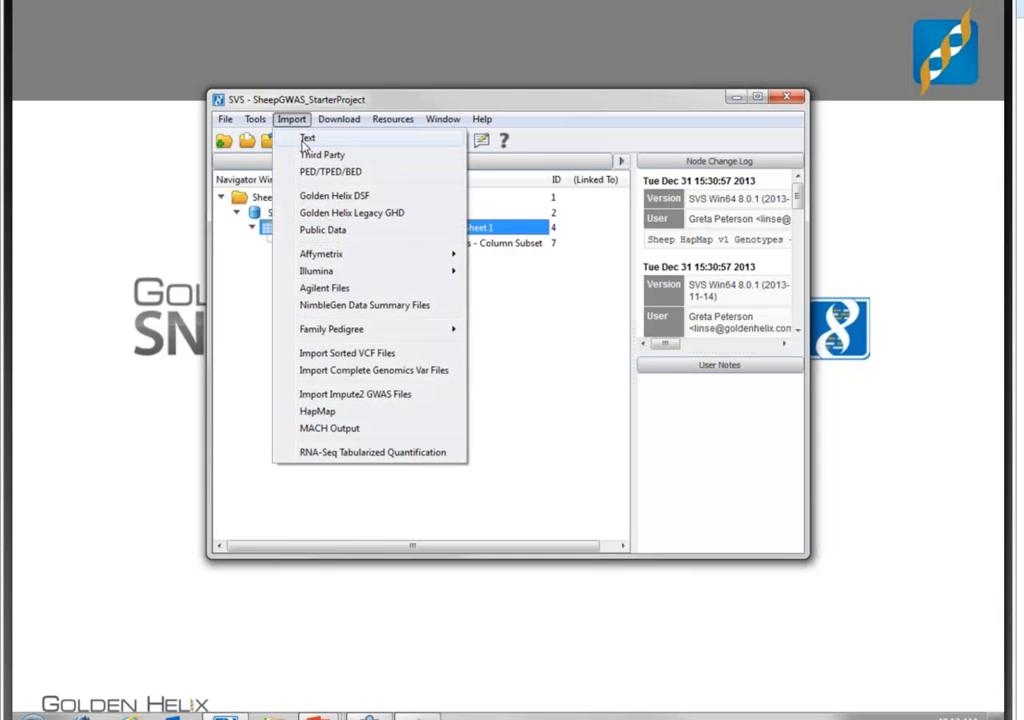
click(306, 140)
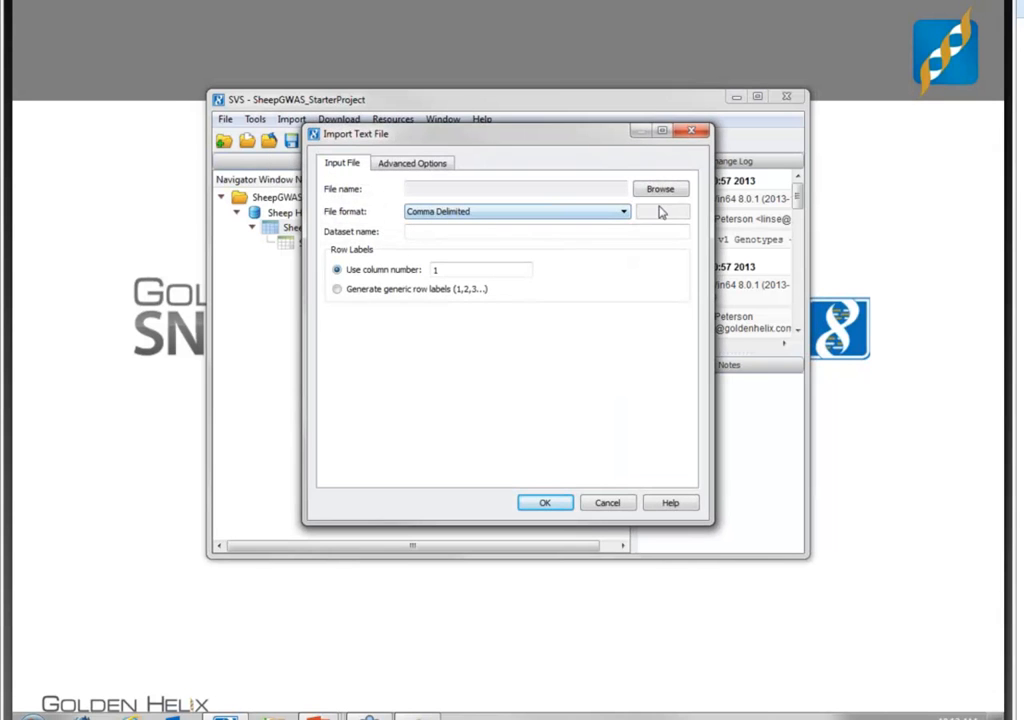
click(674, 189)
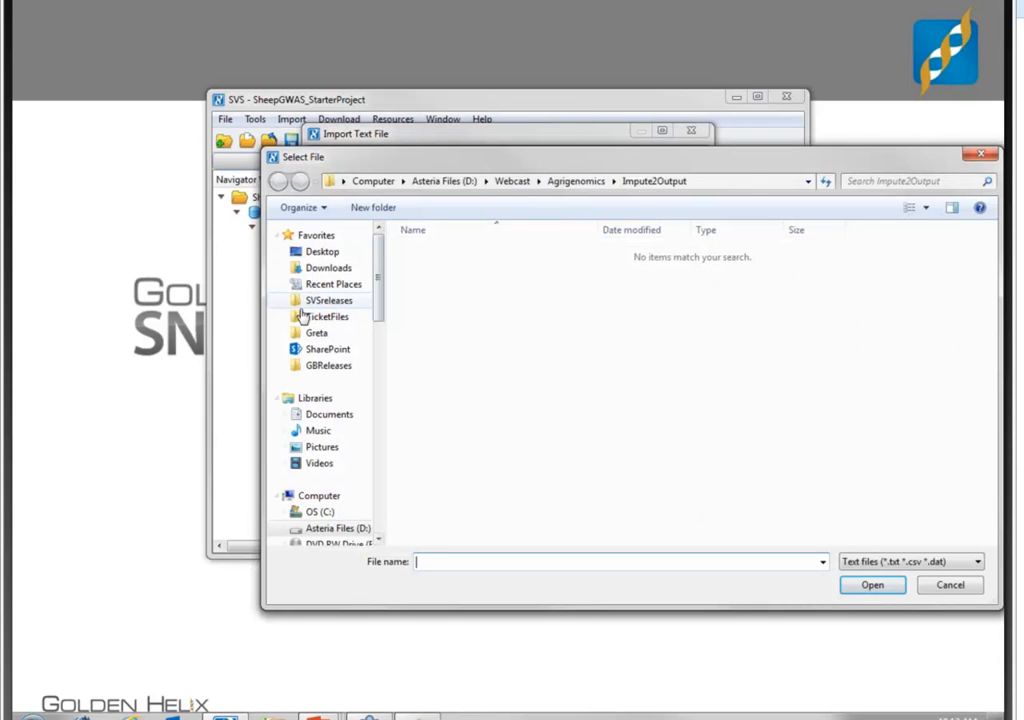
click(576, 181)
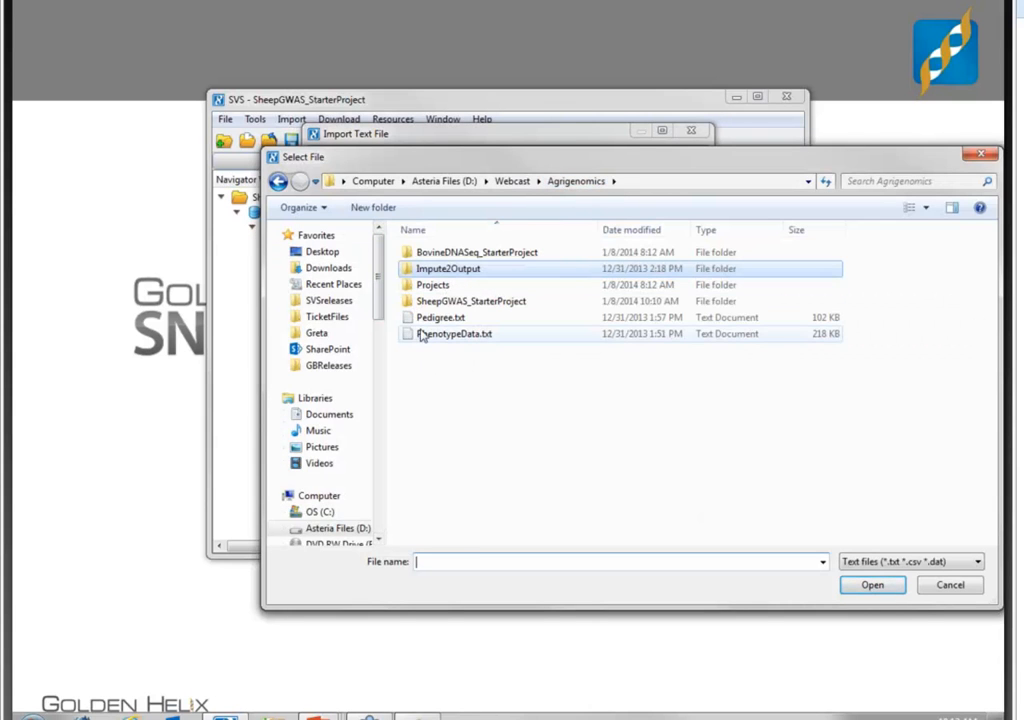
click(430, 334)
click(869, 588)
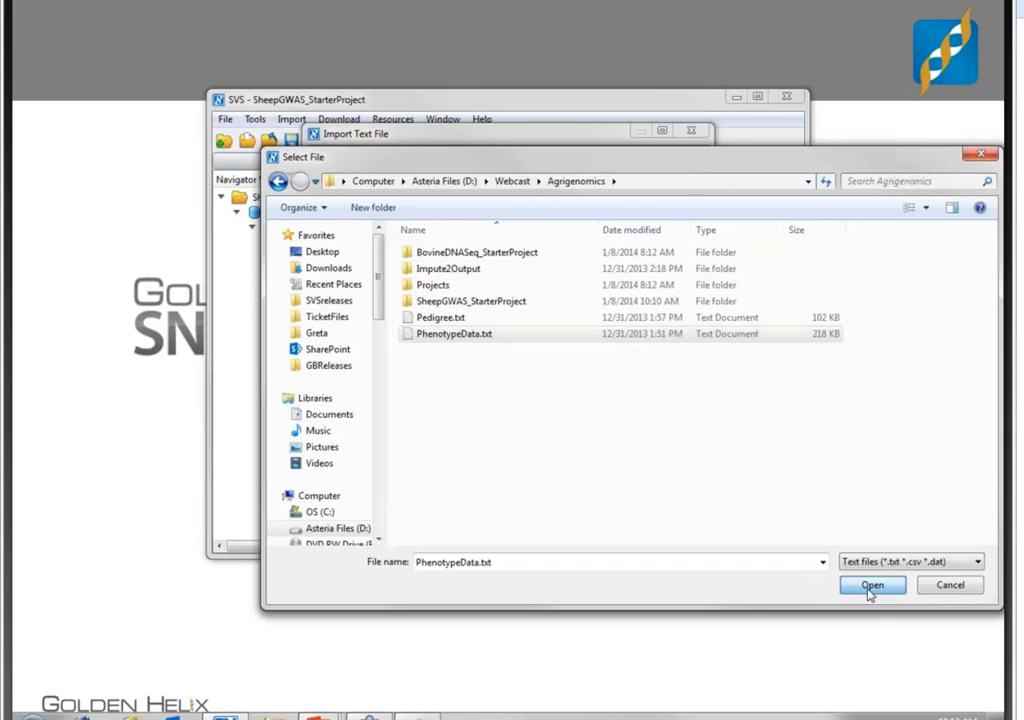
- Set the file format to Tab Delimited, shorten the dataset name to Phenotype, and import the text file
click(413, 213)
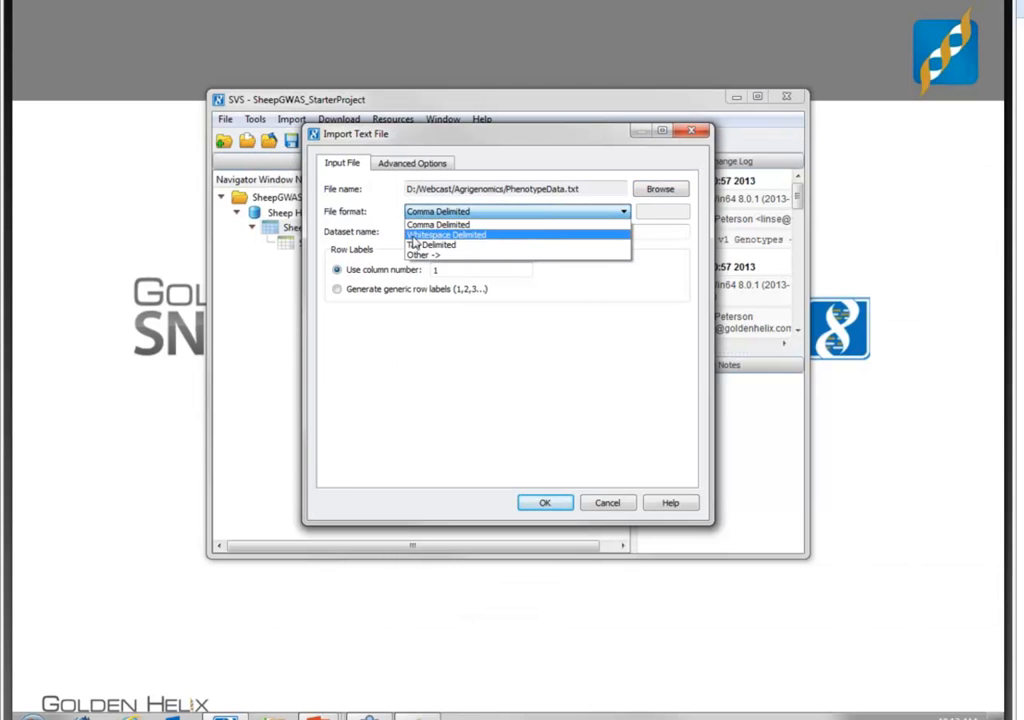
click(416, 246)
drag(516, 232, 449, 228)
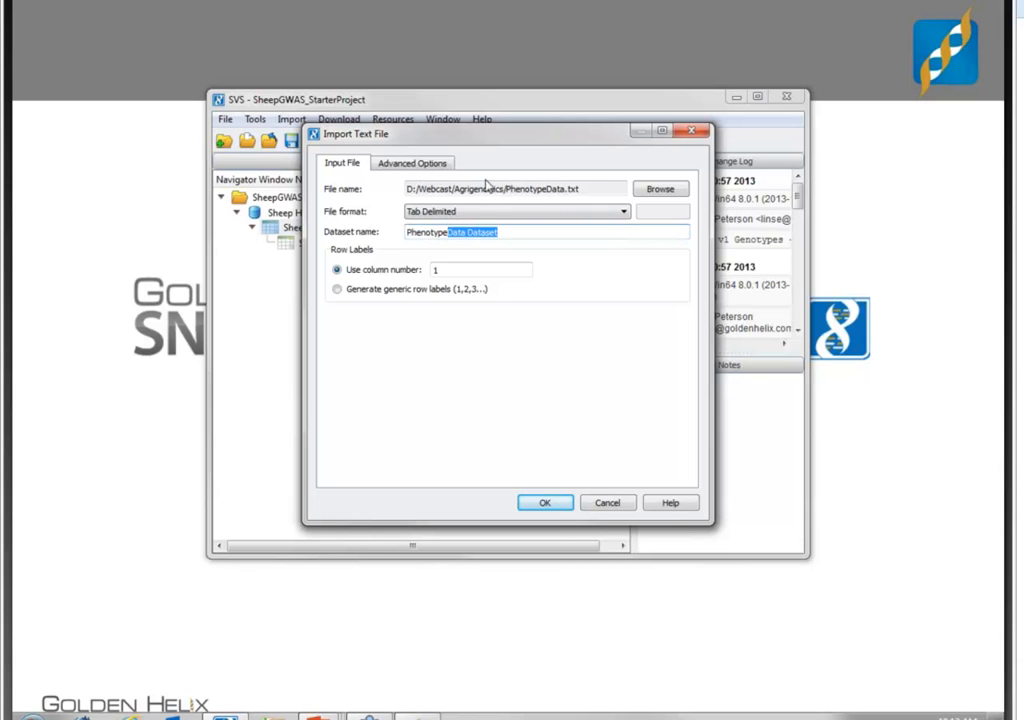
key(BackSpace)
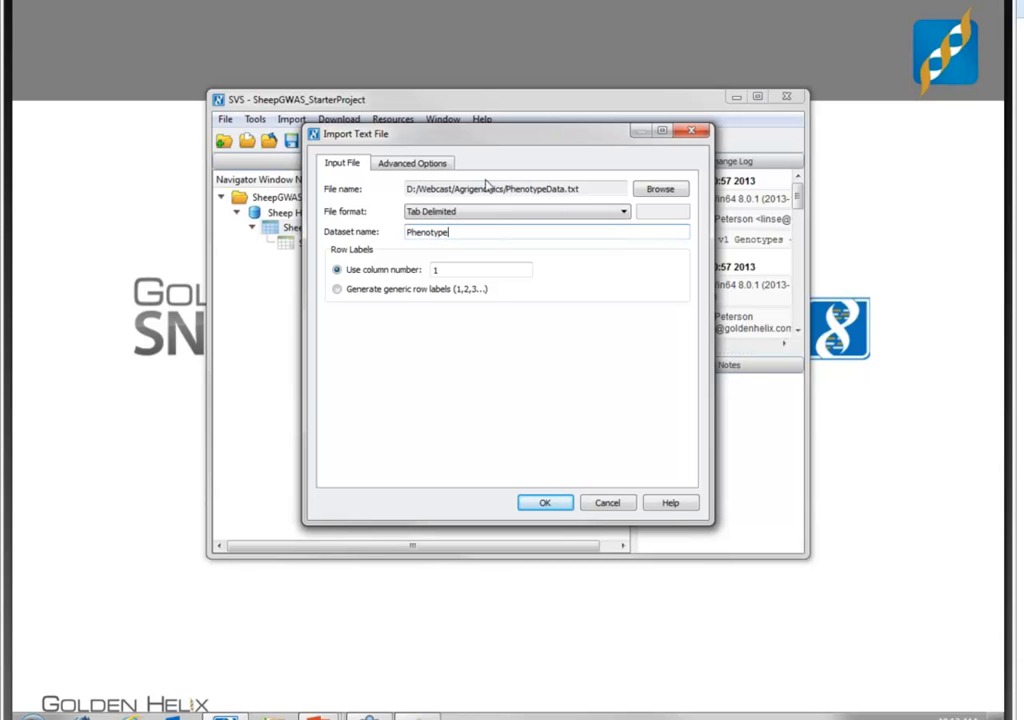
click(545, 503)
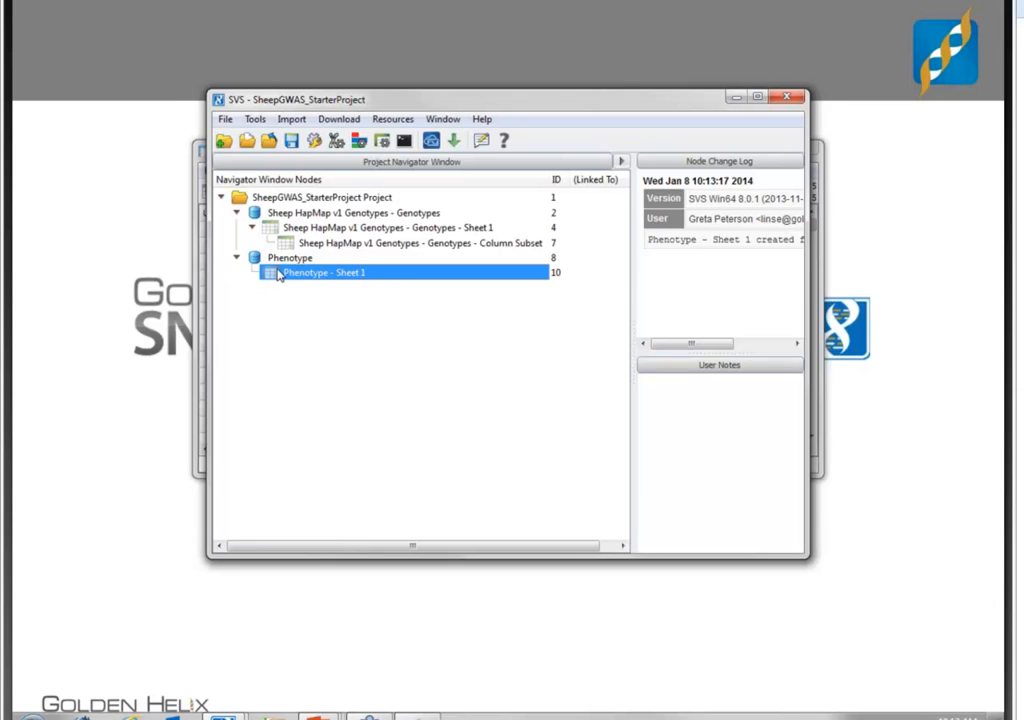
- Open the imported Phenotype sheet, widen its window to review all five trait columns from BWT to PWG, and close it
double_click(279, 276)
drag(817, 317, 995, 320)
drag(770, 158, 686, 155)
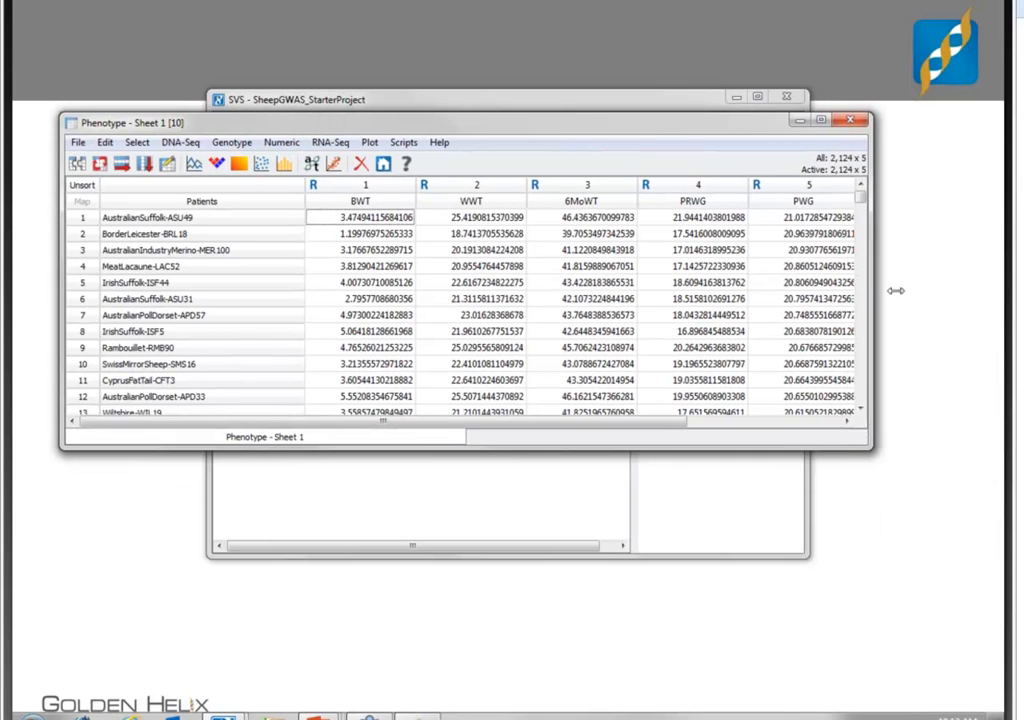
drag(895, 290, 906, 290)
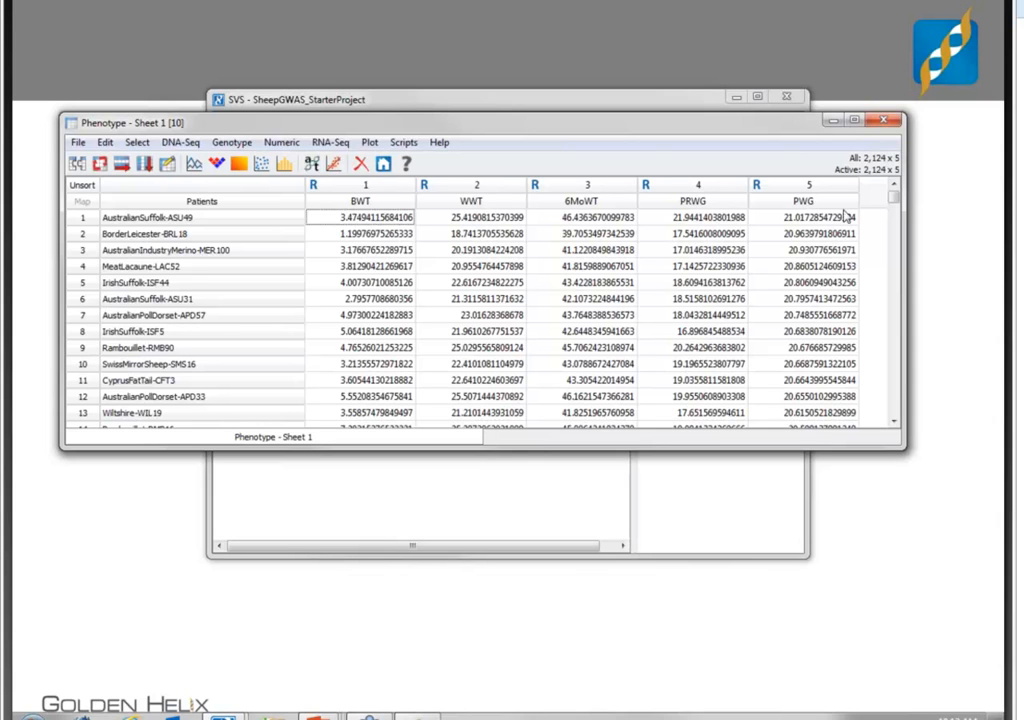
click(886, 121)
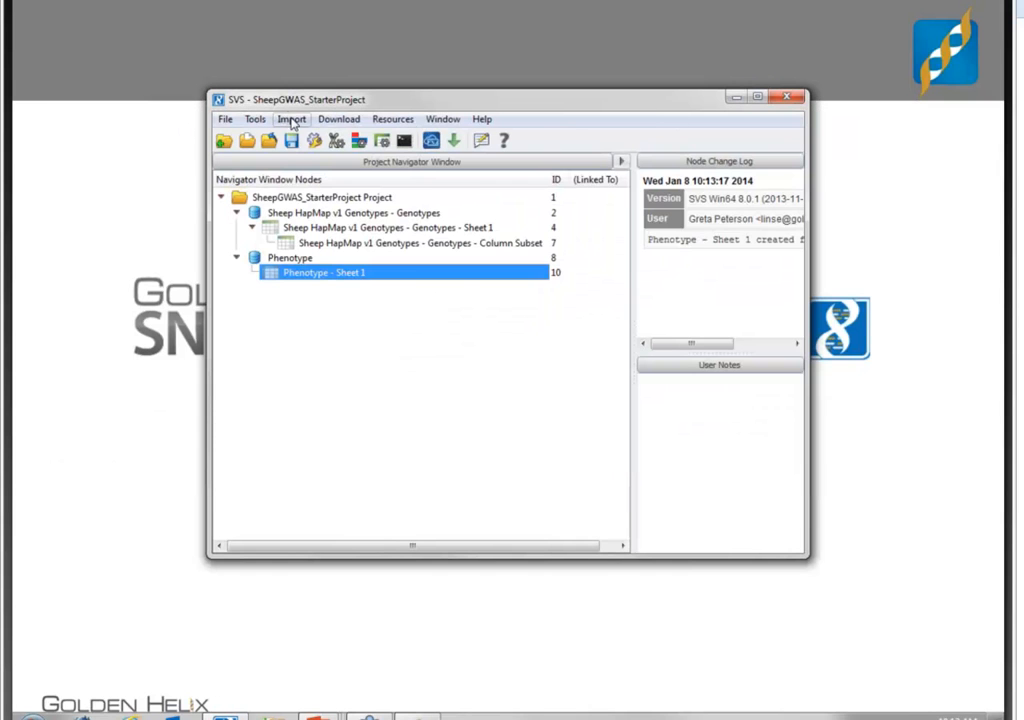
- Start a family text pedigree import and choose Pedigree.txt from the Agrigenomics folder as the input file
click(292, 120)
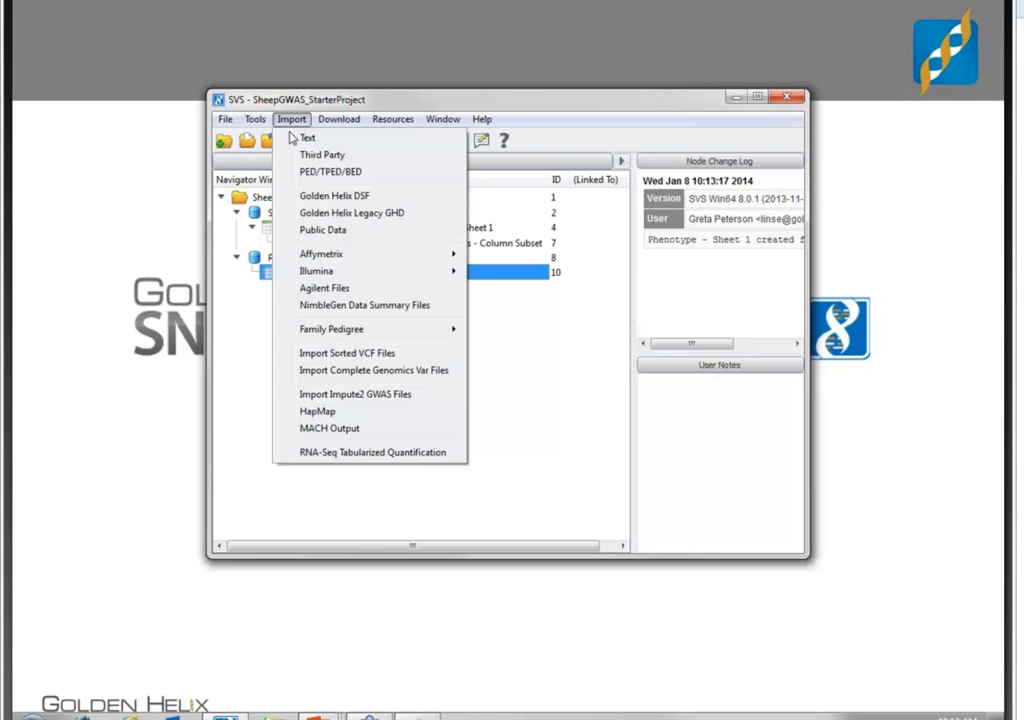
mouse_move(330, 333)
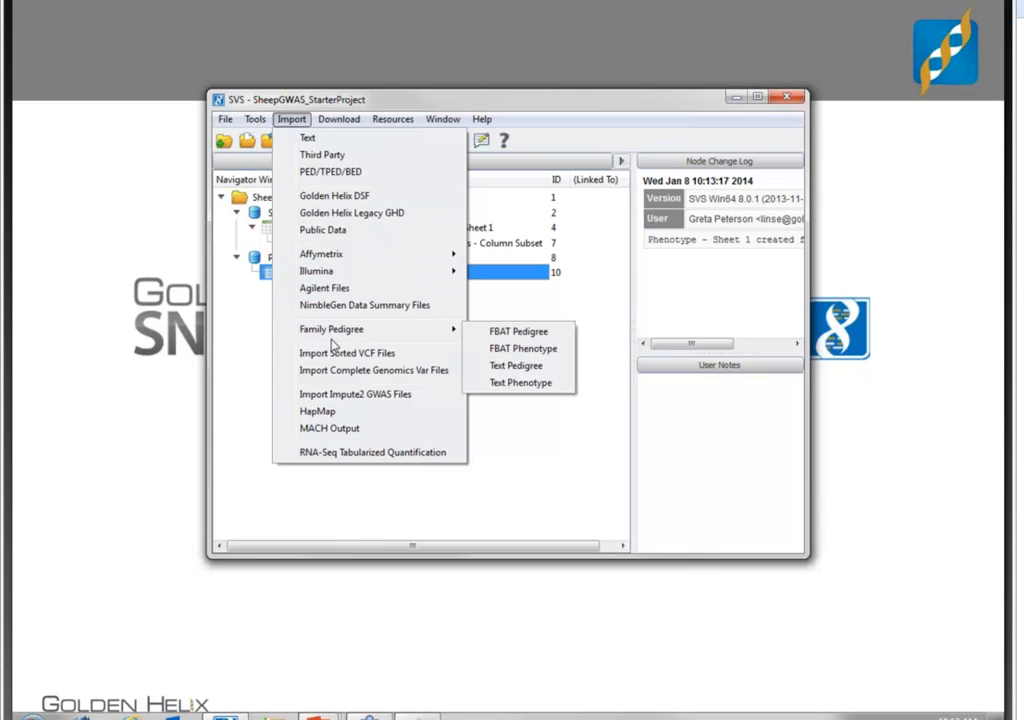
click(512, 367)
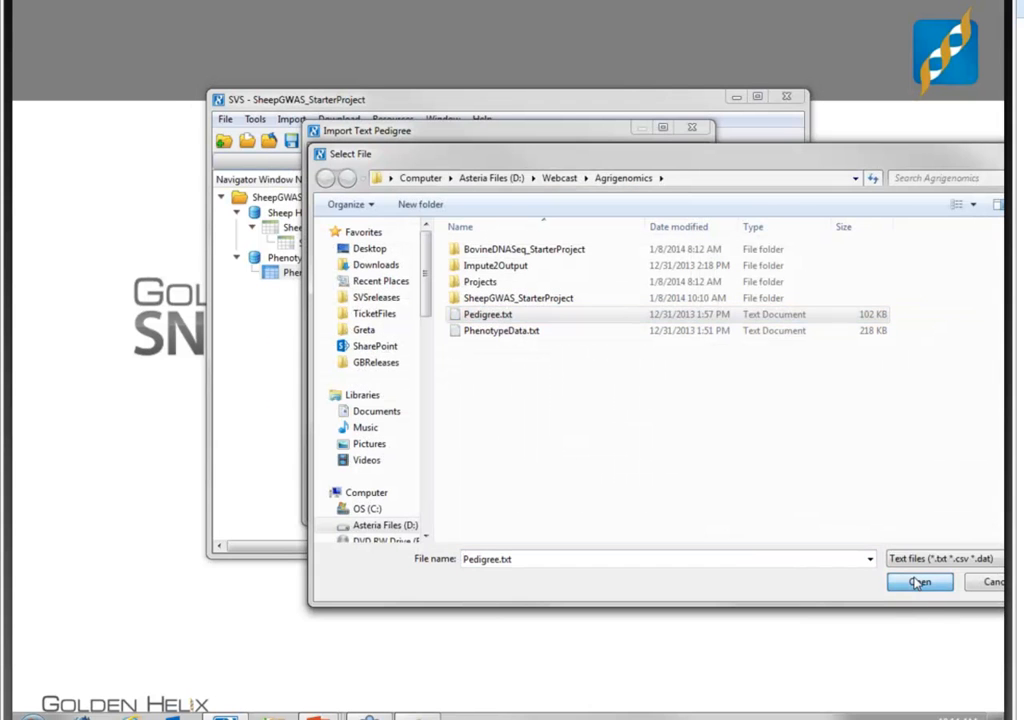
click(918, 582)
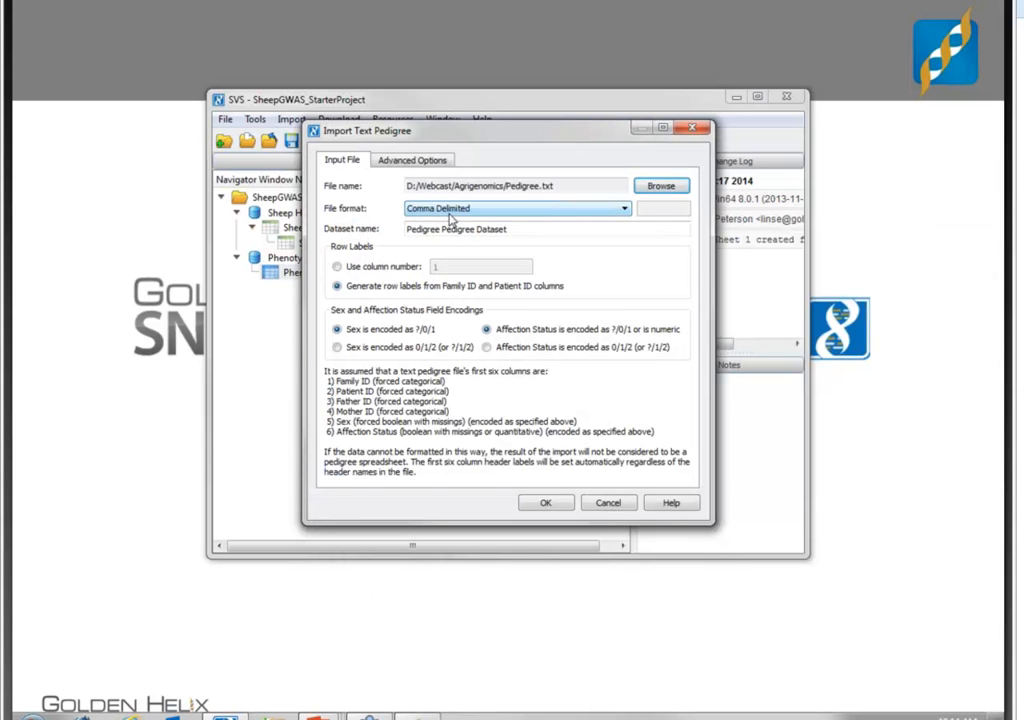
- Take the row labels from column 1, shorten the dataset name to Pedigree, and import the pedigree file
click(337, 267)
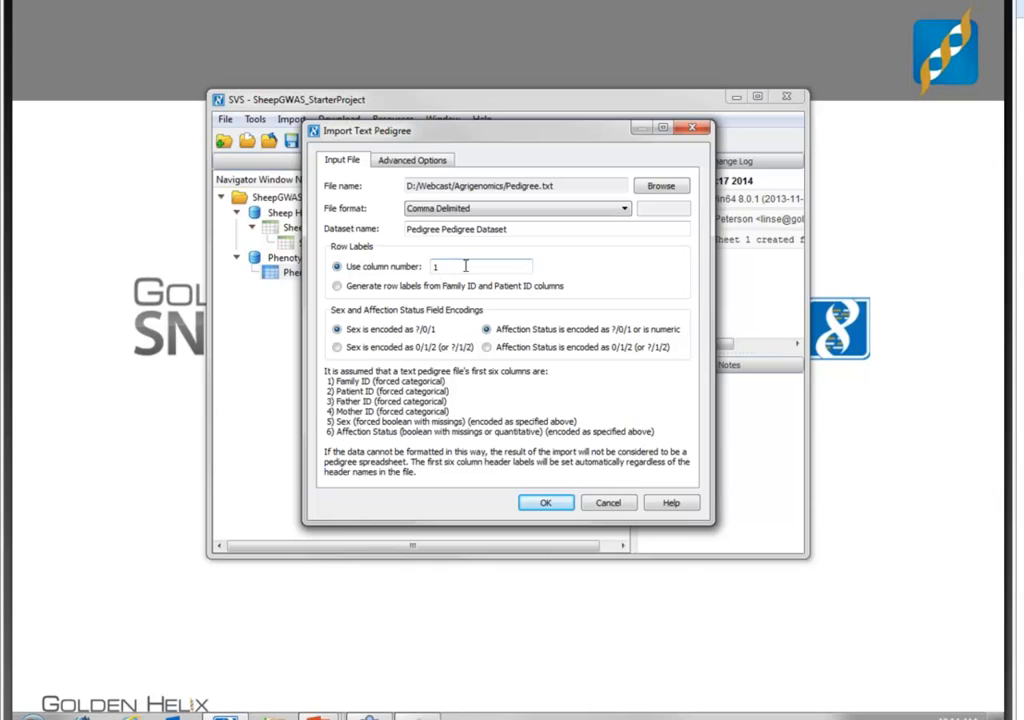
drag(535, 230, 447, 231)
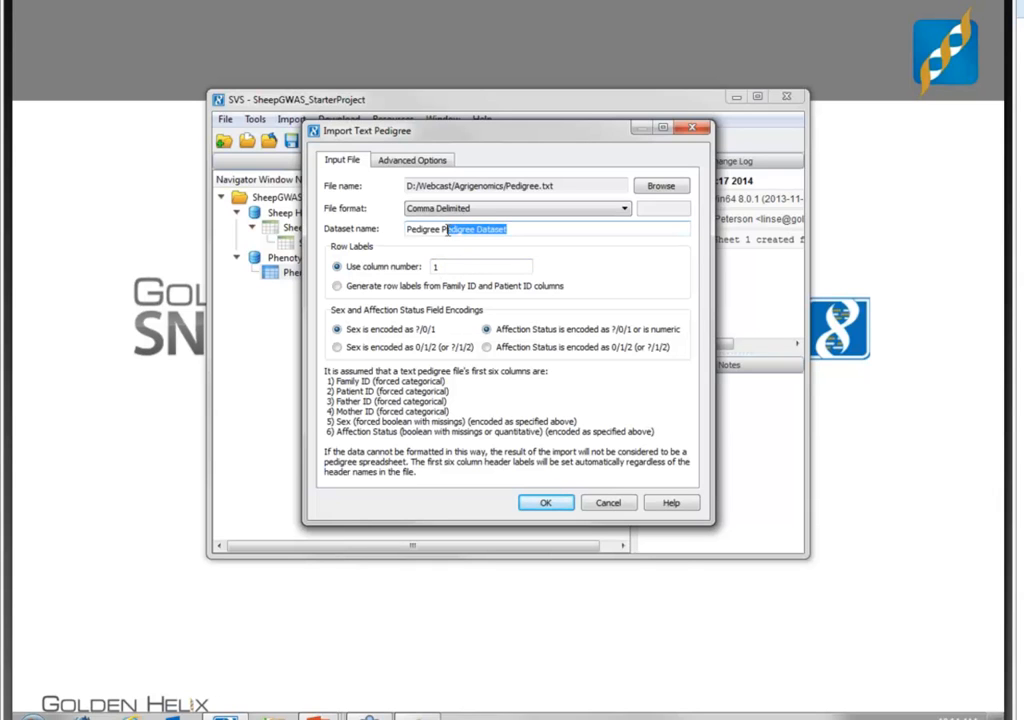
key(BackSpace)
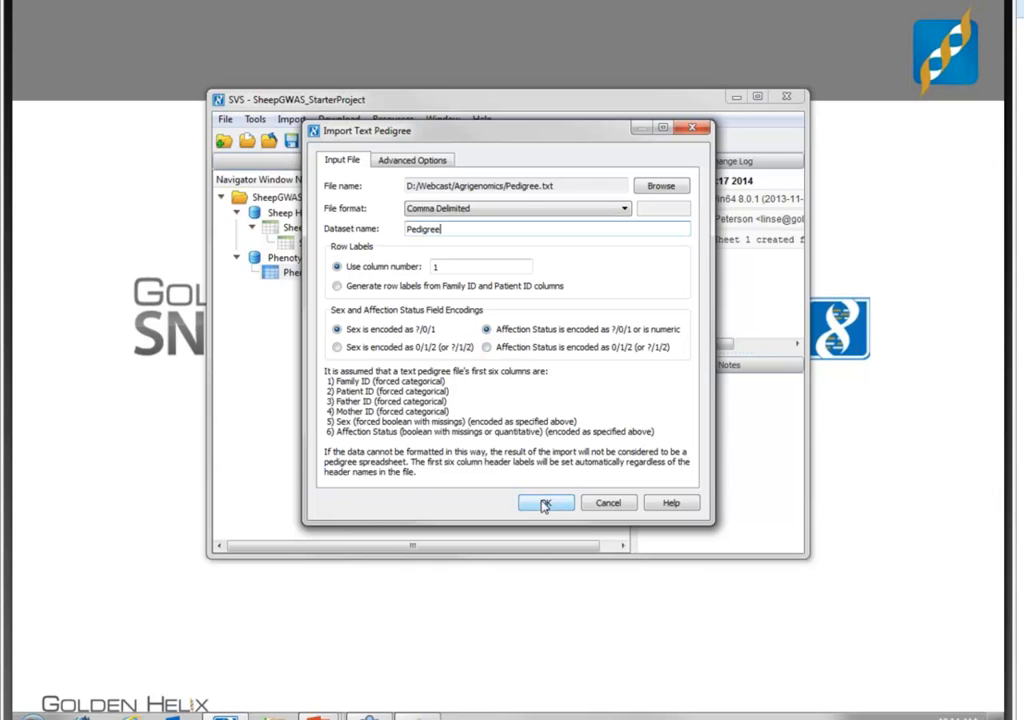
click(545, 507)
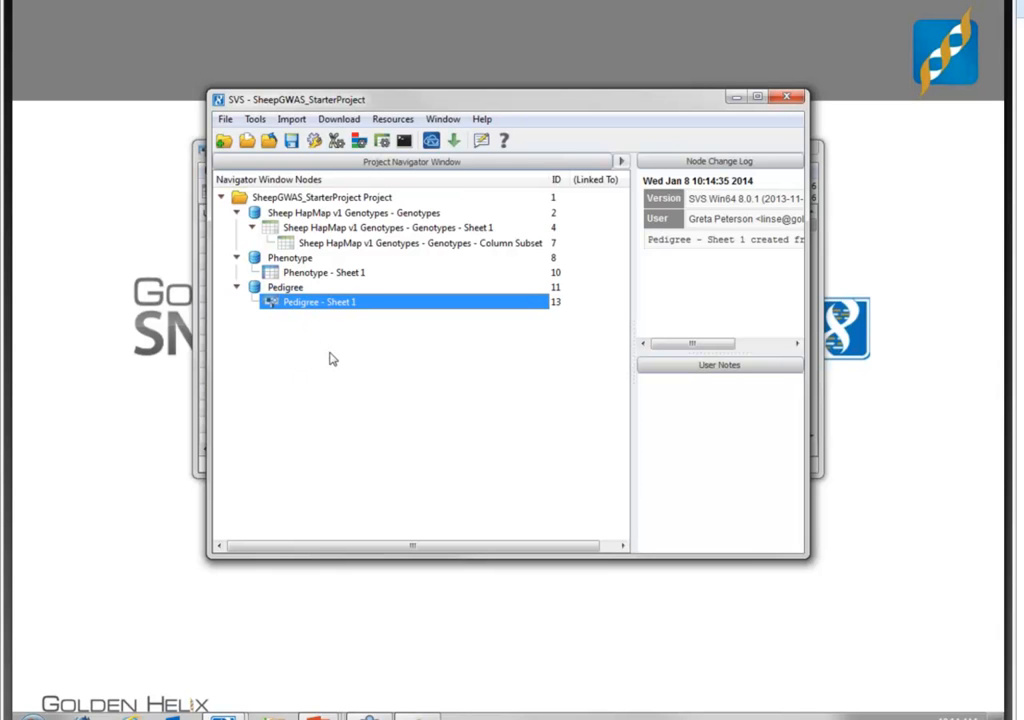
- Open the Pedigree sheet, show all six of its columns, and join it with Phenotype - Sheet 1 by row labels
double_click(322, 303)
drag(657, 154, 529, 145)
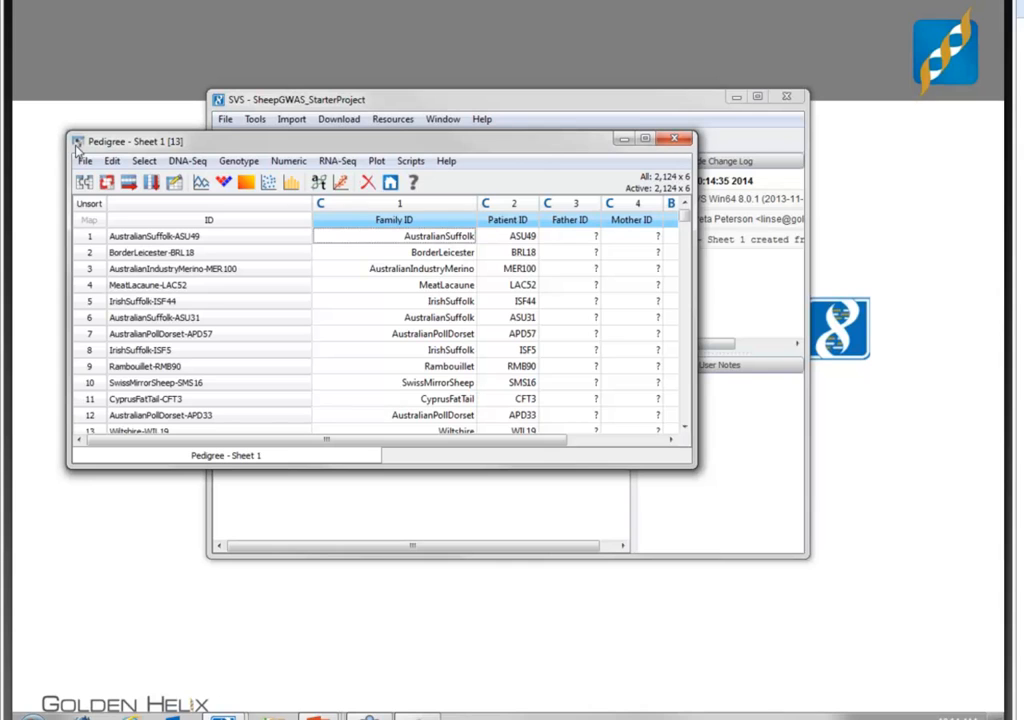
drag(691, 338, 936, 366)
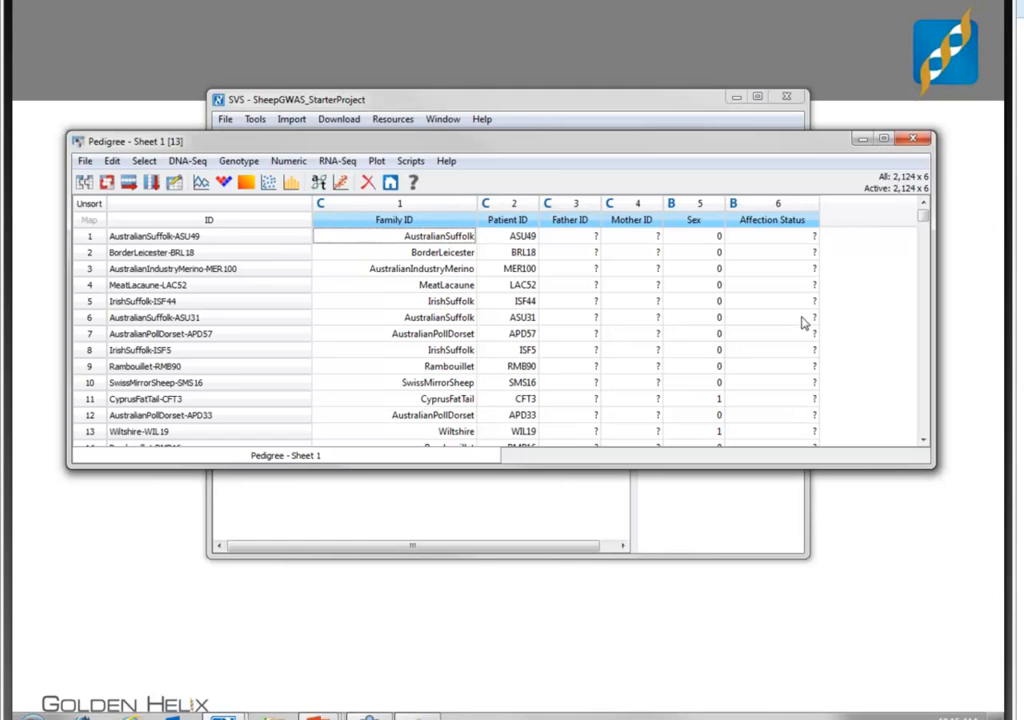
click(84, 184)
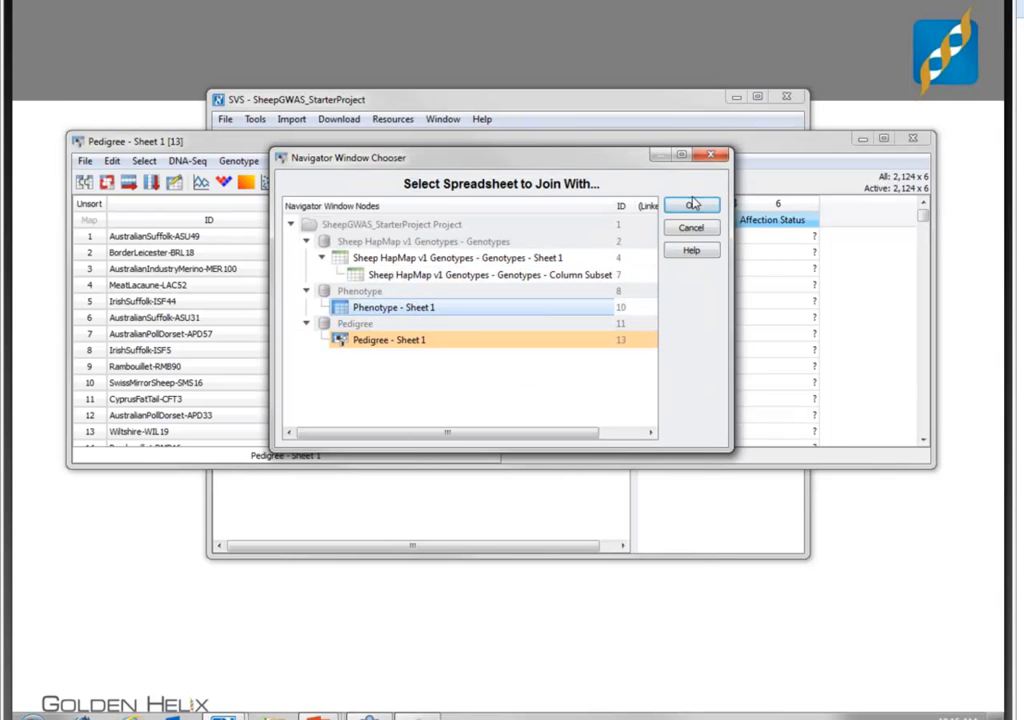
click(693, 204)
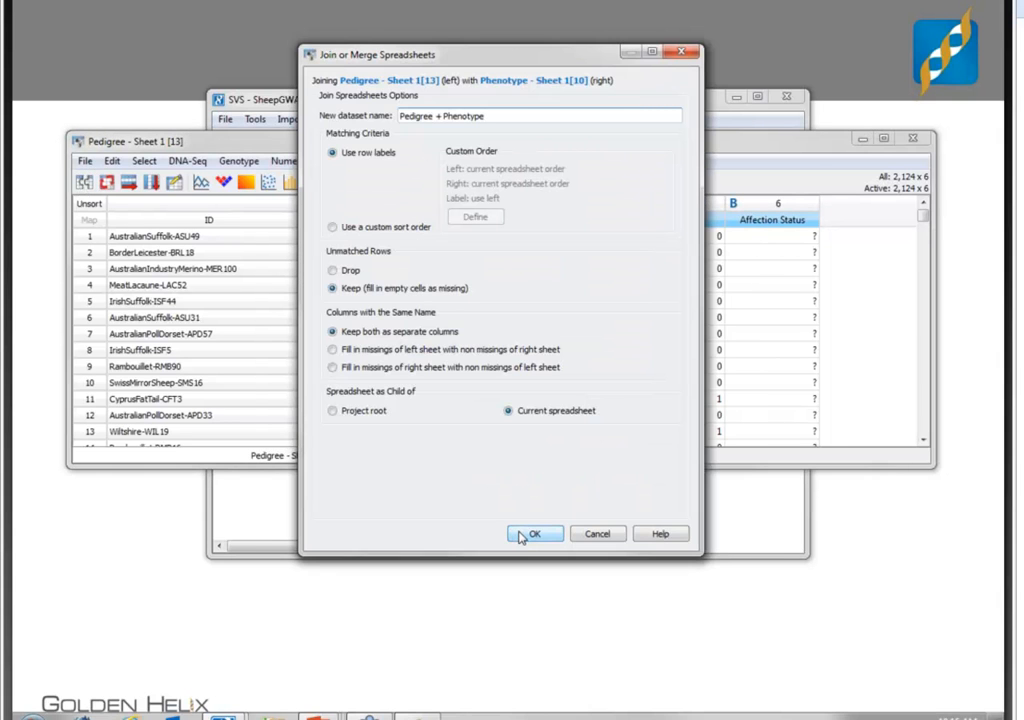
click(522, 535)
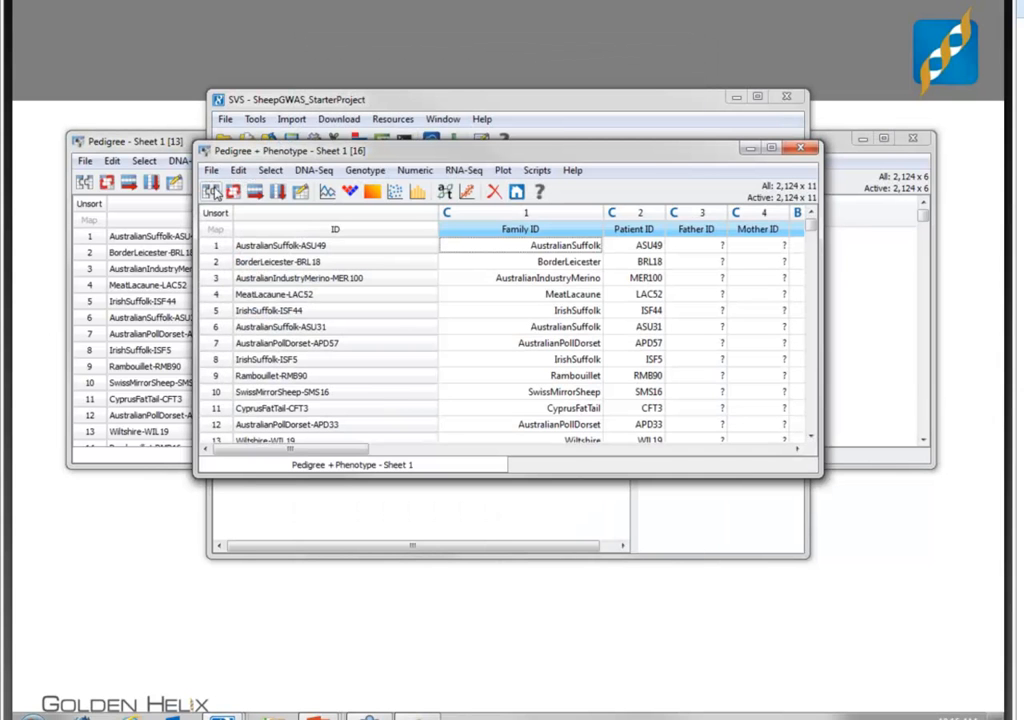
- Join the Pedigree + Phenotype sheet with the genotype Column Subset sheet, naming the new dataset Pedigree + Phenotype +Genotypes
click(215, 193)
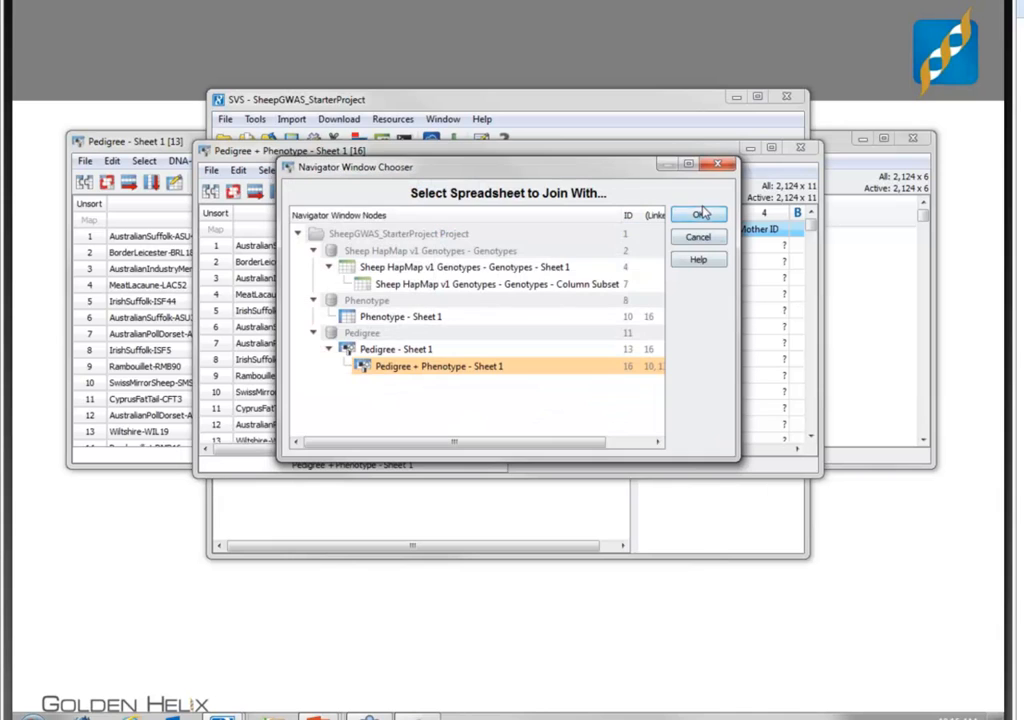
click(575, 283)
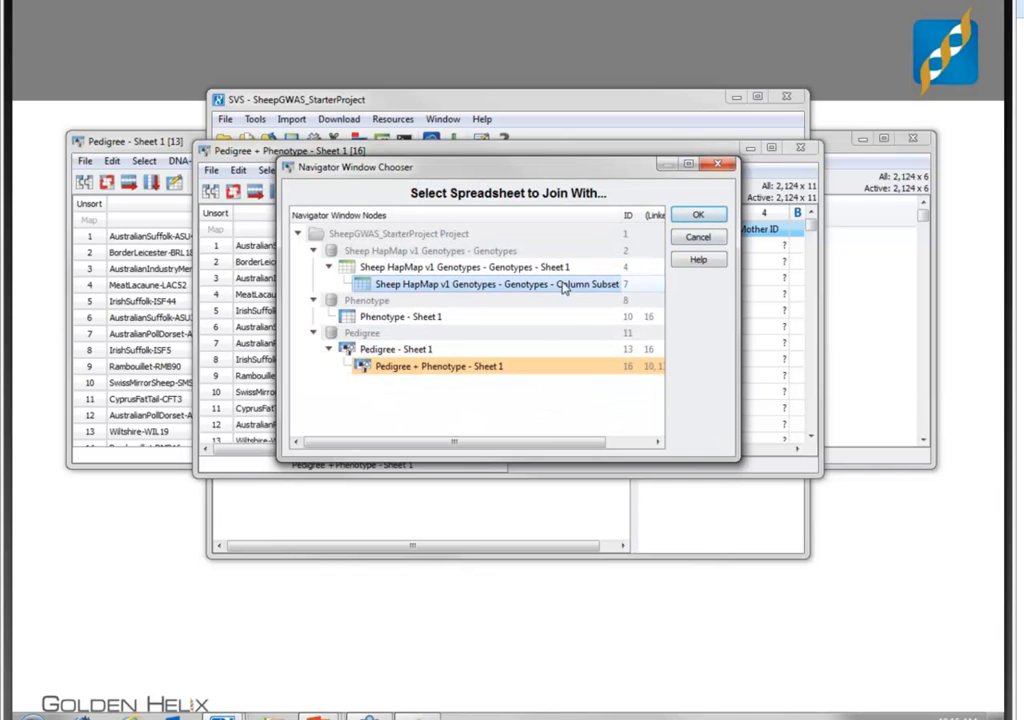
click(697, 216)
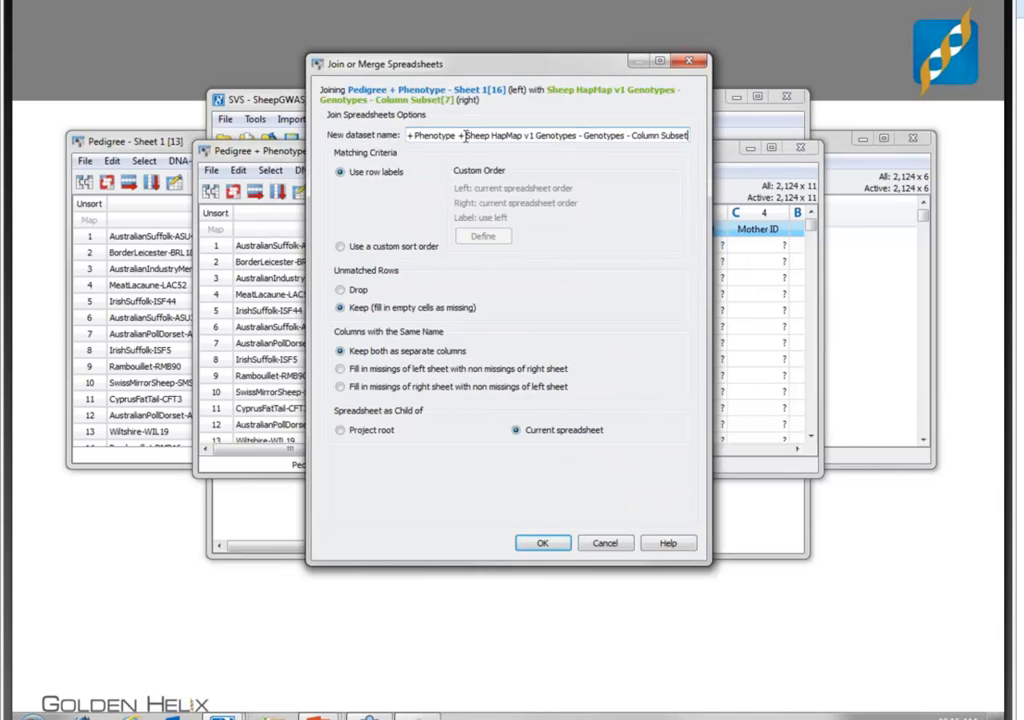
drag(477, 137, 532, 140)
key(BackSpace)
drag(553, 142, 754, 167)
key(BackSpace)
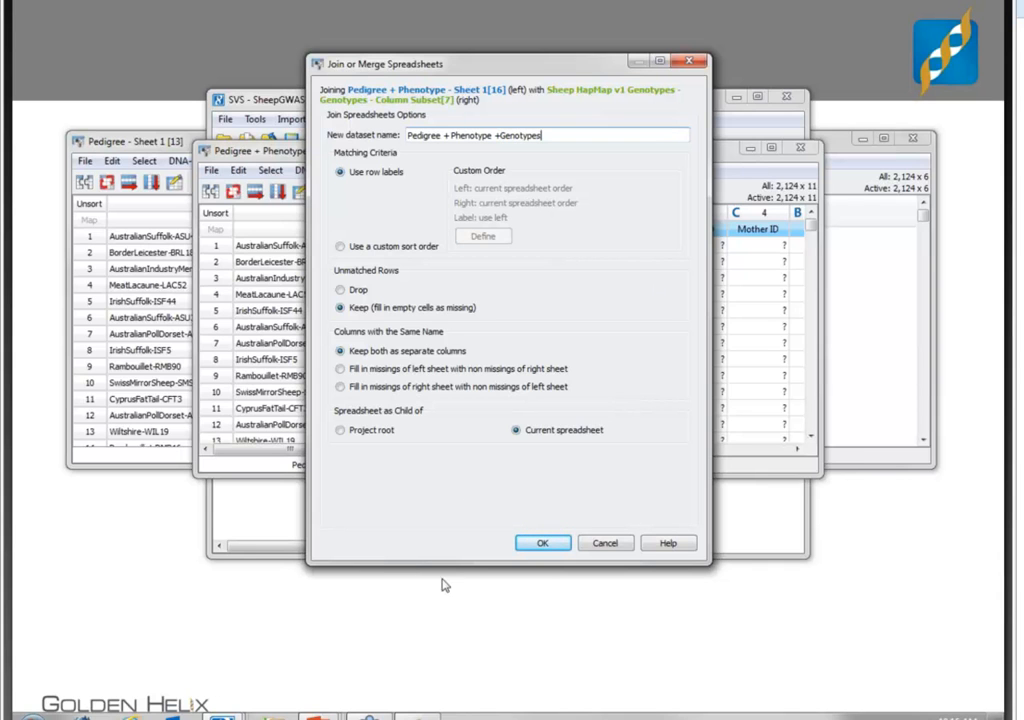
click(541, 544)
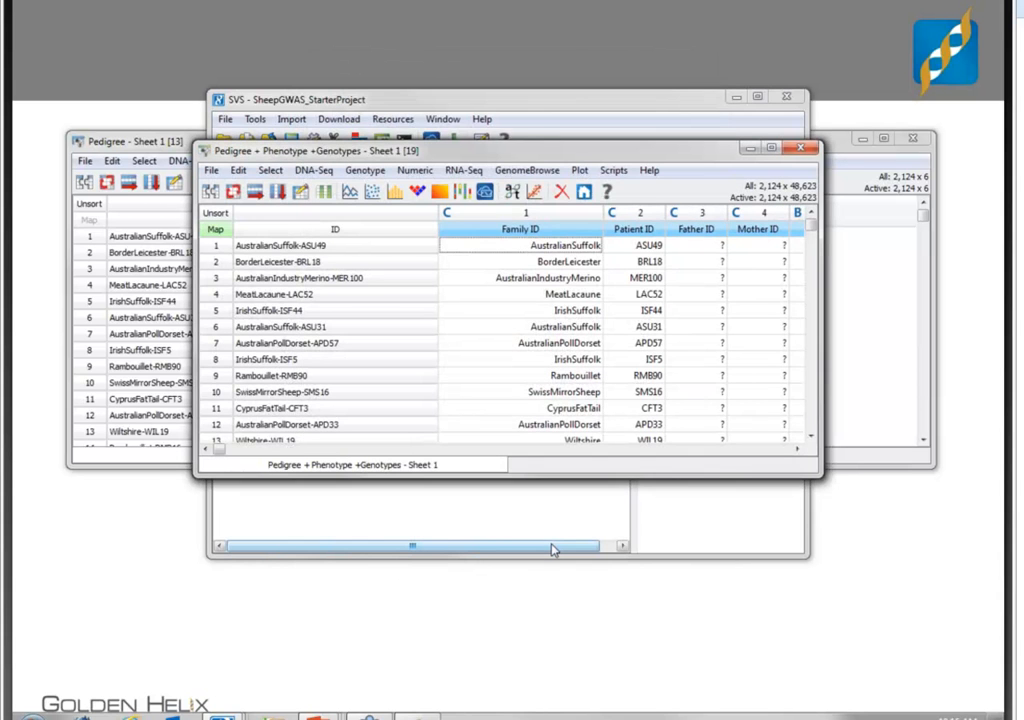
- Maximize the joined spreadsheet and look through its pedigree, phenotype and first genotype columns, returning to the first column
drag(410, 152, 200, 5)
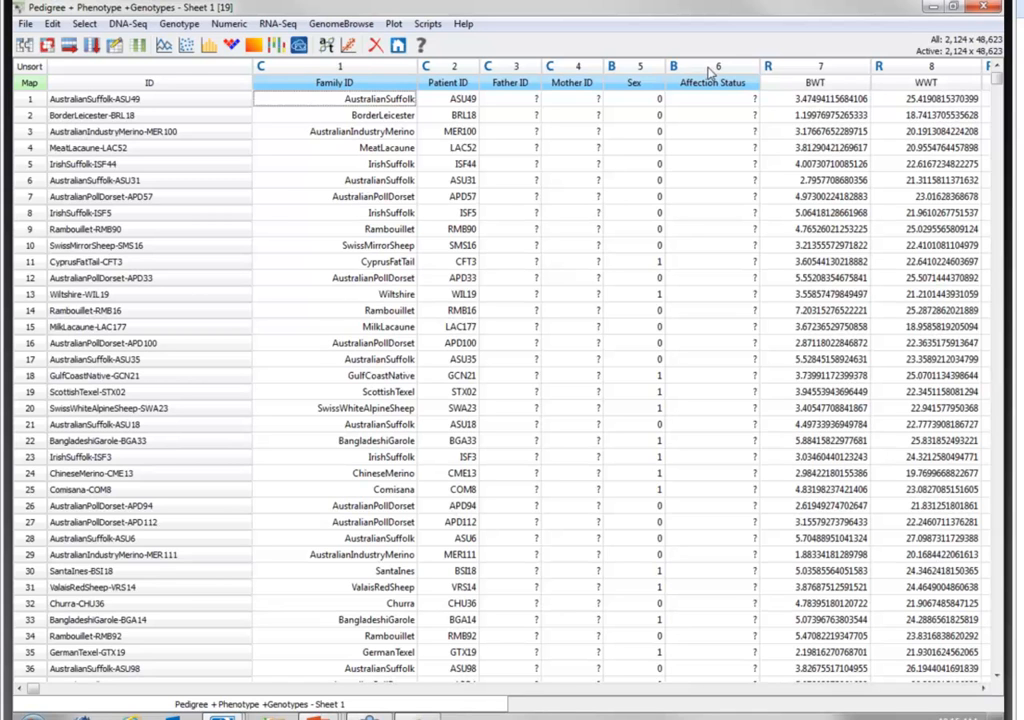
click(984, 690)
click(984, 690)
click(984, 690)
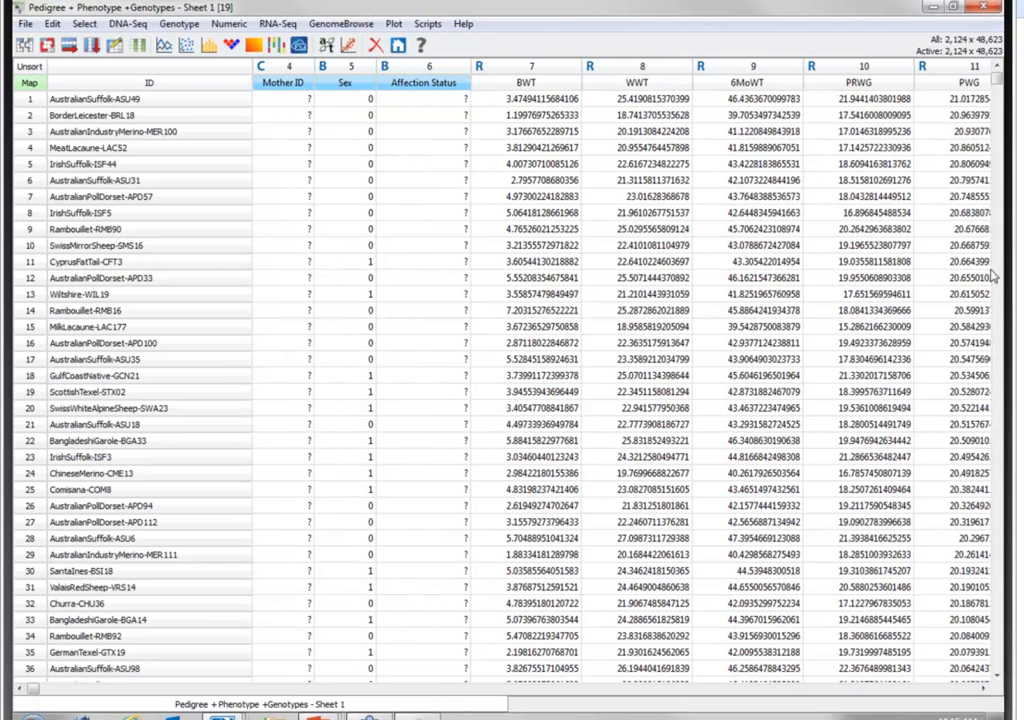
click(984, 690)
click(984, 690)
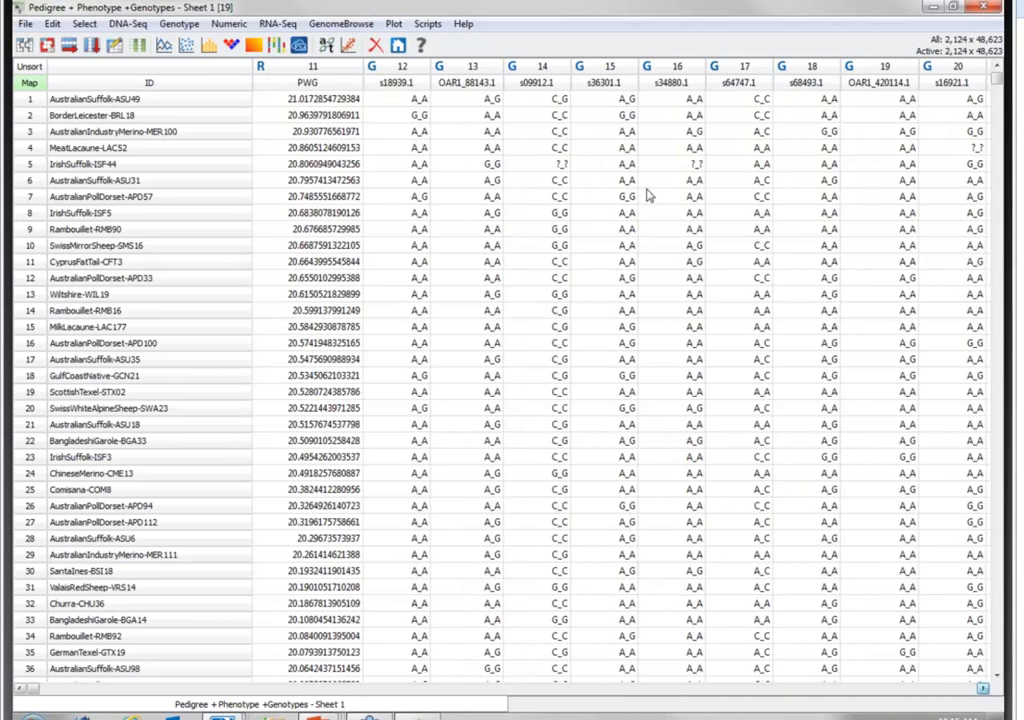
click(984, 690)
drag(33, 690, 20, 690)
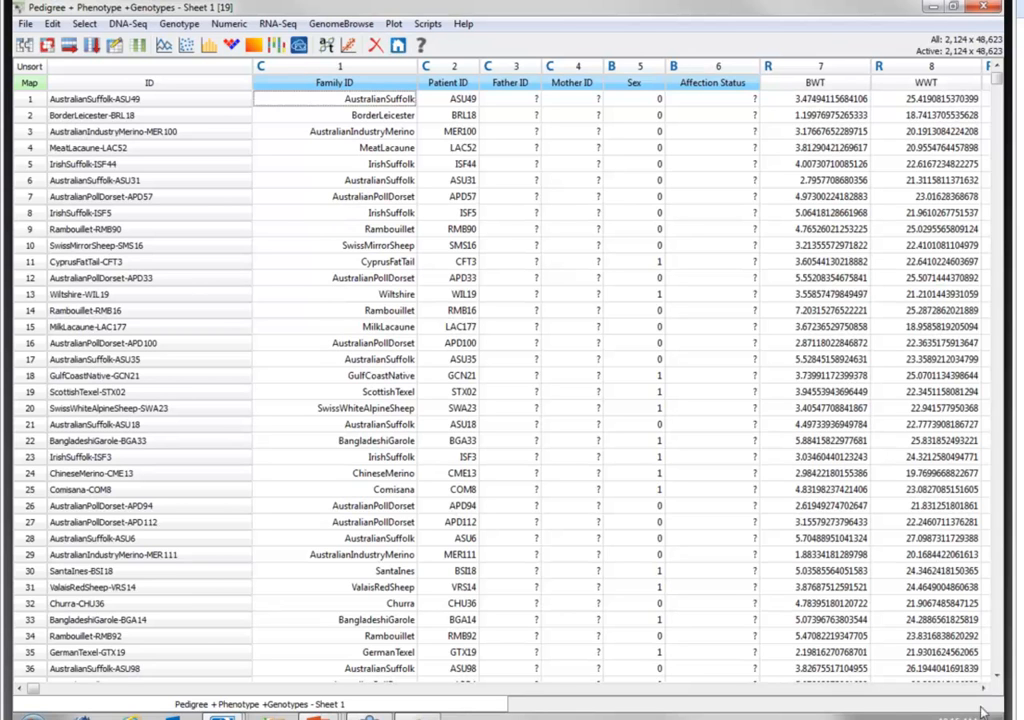
- Tag the Pedigree + Phenotype +Genotypes sheet green in the project navigator and return to that spreadsheet
click(398, 46)
right_click(402, 333)
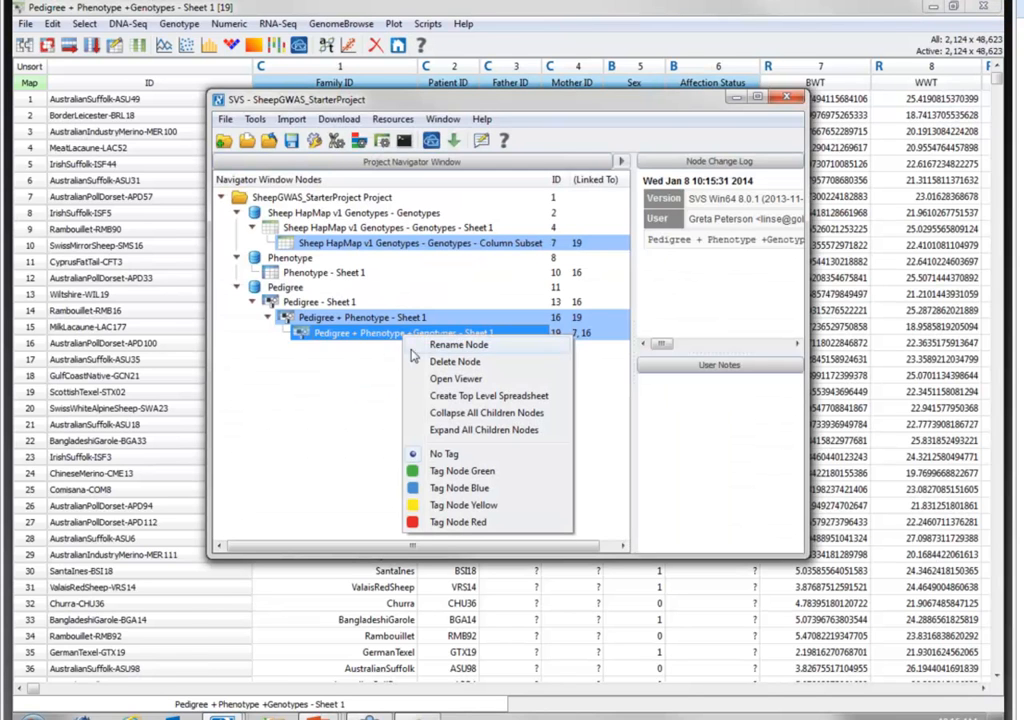
click(447, 472)
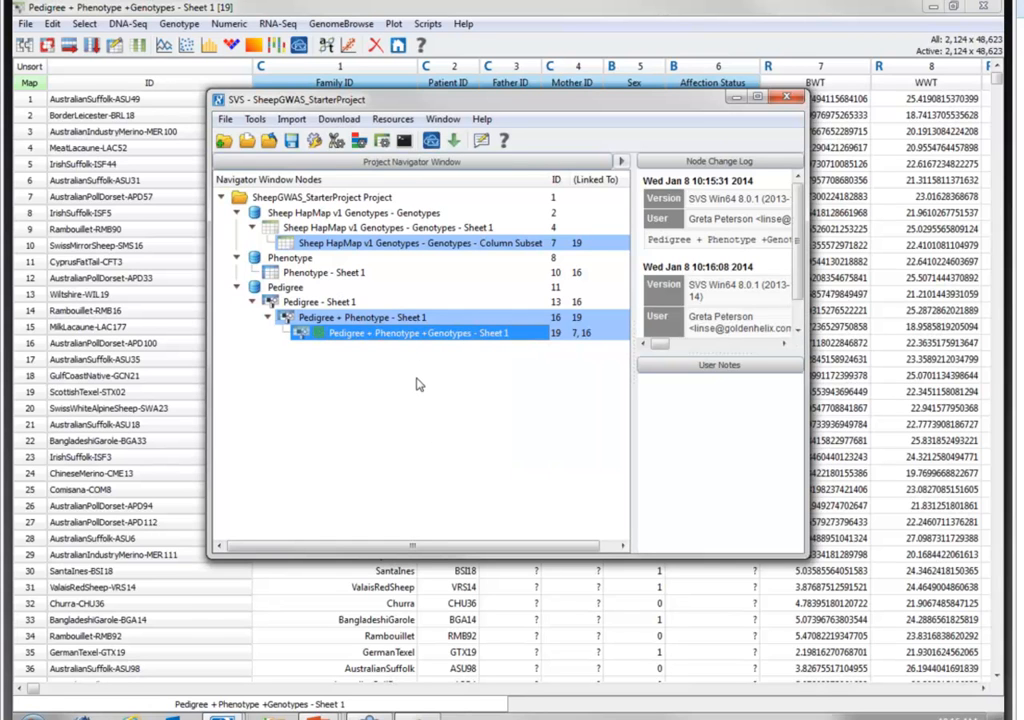
click(727, 10)
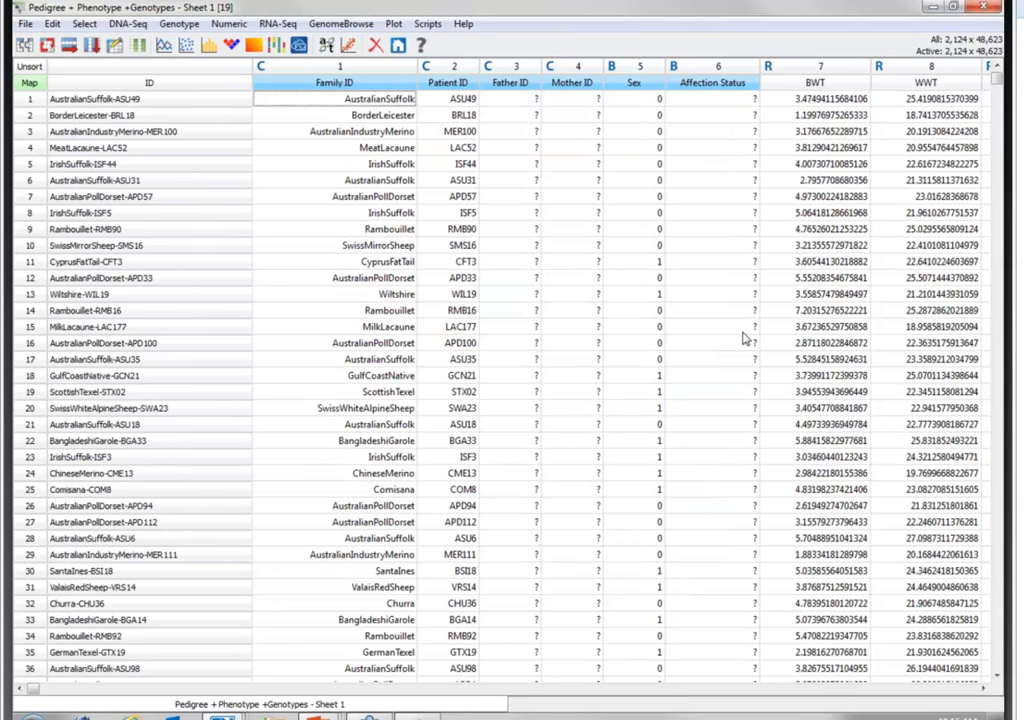
- Plot a histogram of the PWG phenotype column and maximize the plot window
click(982, 690)
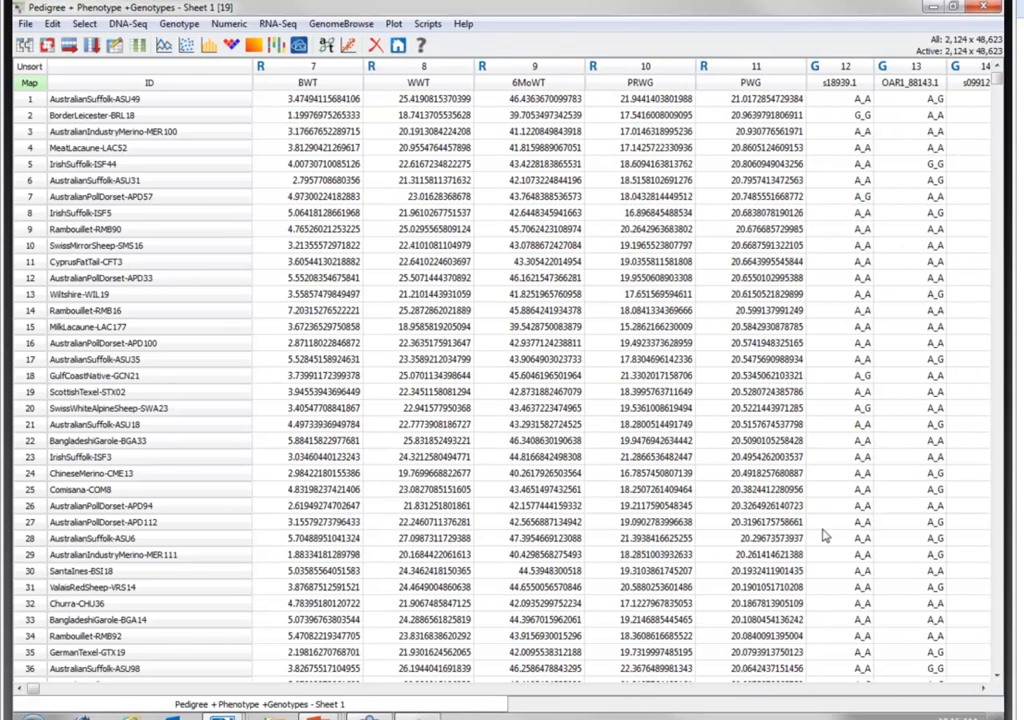
right_click(751, 67)
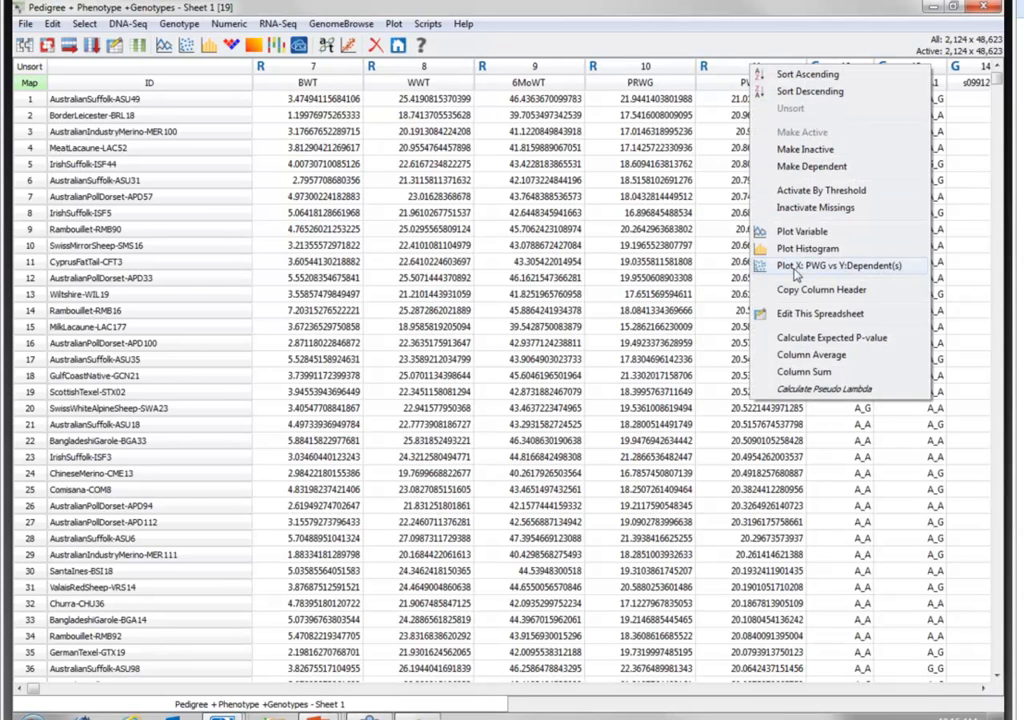
click(782, 251)
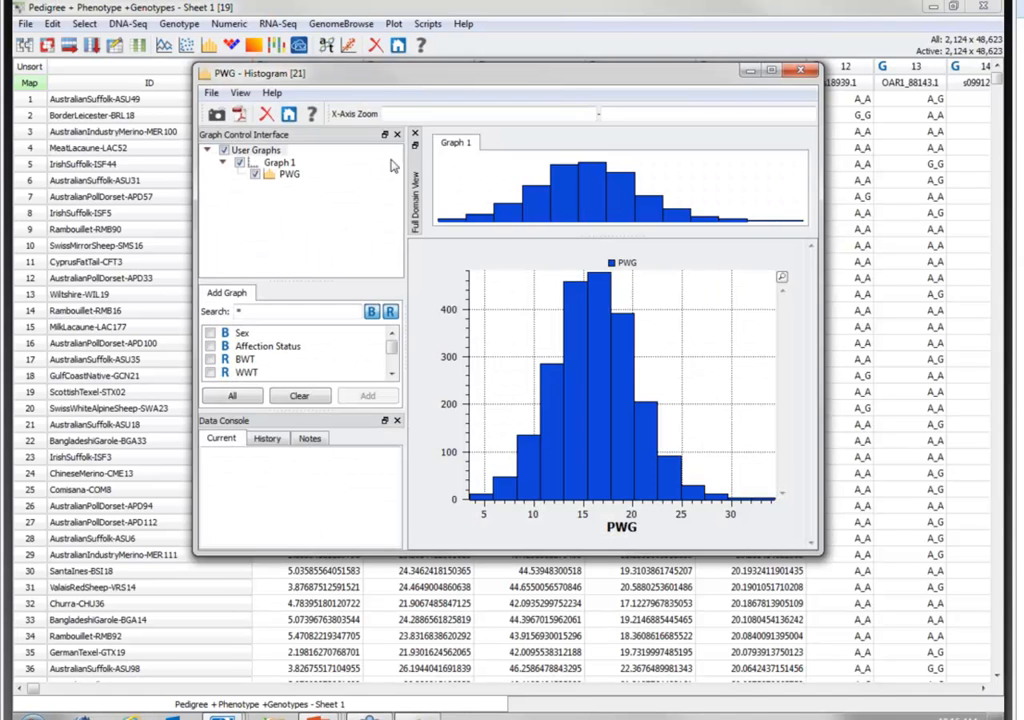
click(416, 134)
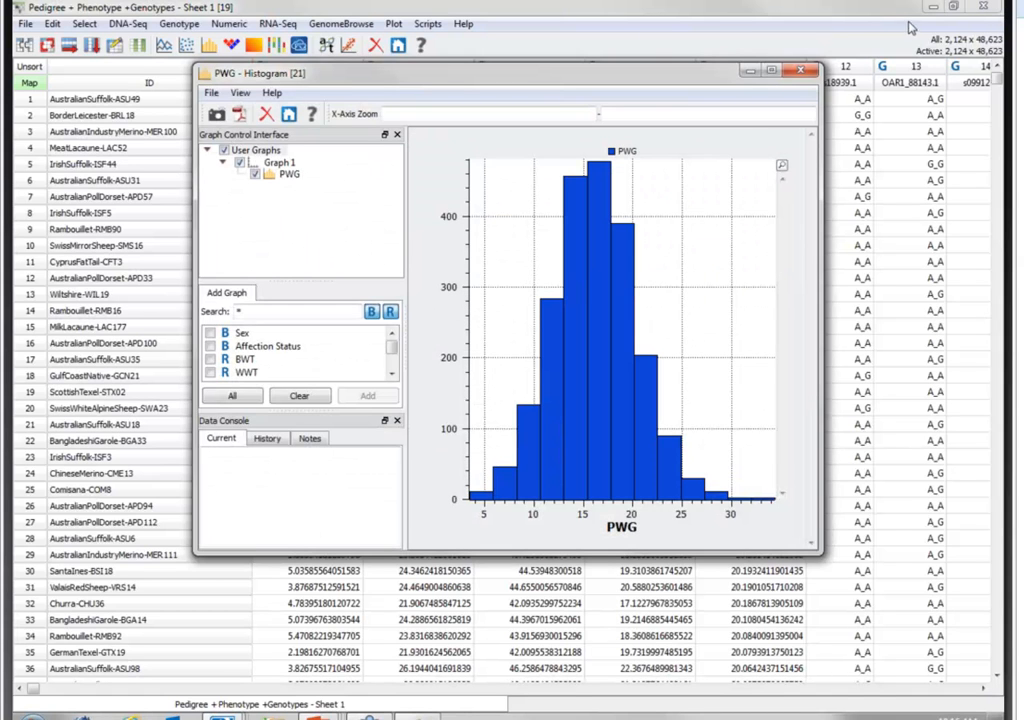
double_click(615, 68)
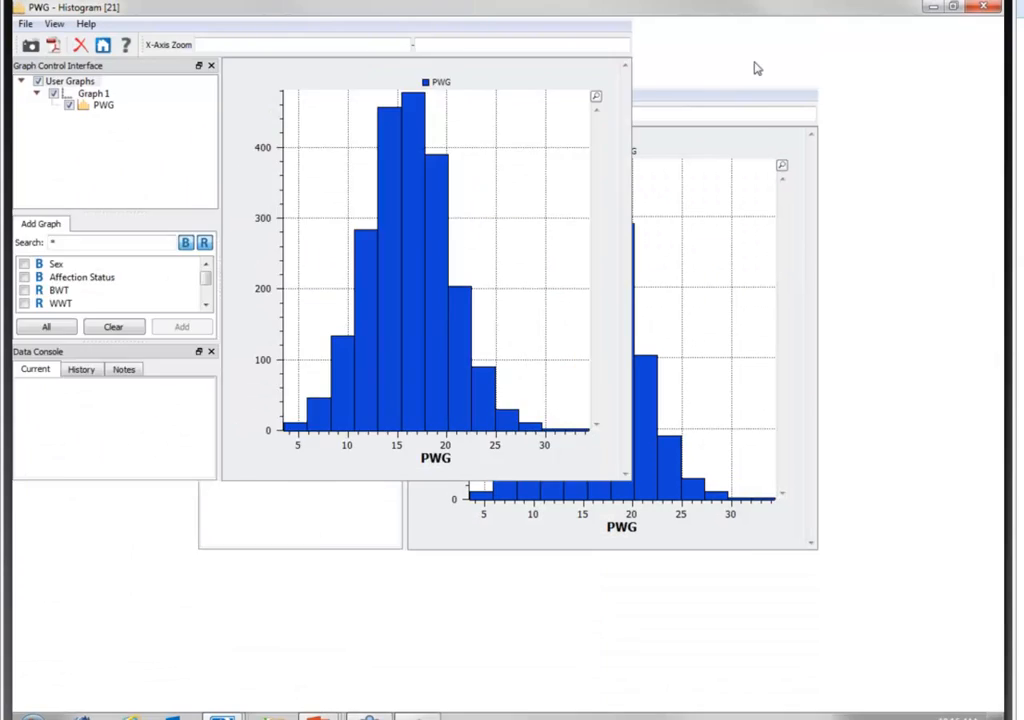
- Set the bin count of the PWG histogram's Graph 1 to 128 and close the plot
click(93, 93)
click(137, 437)
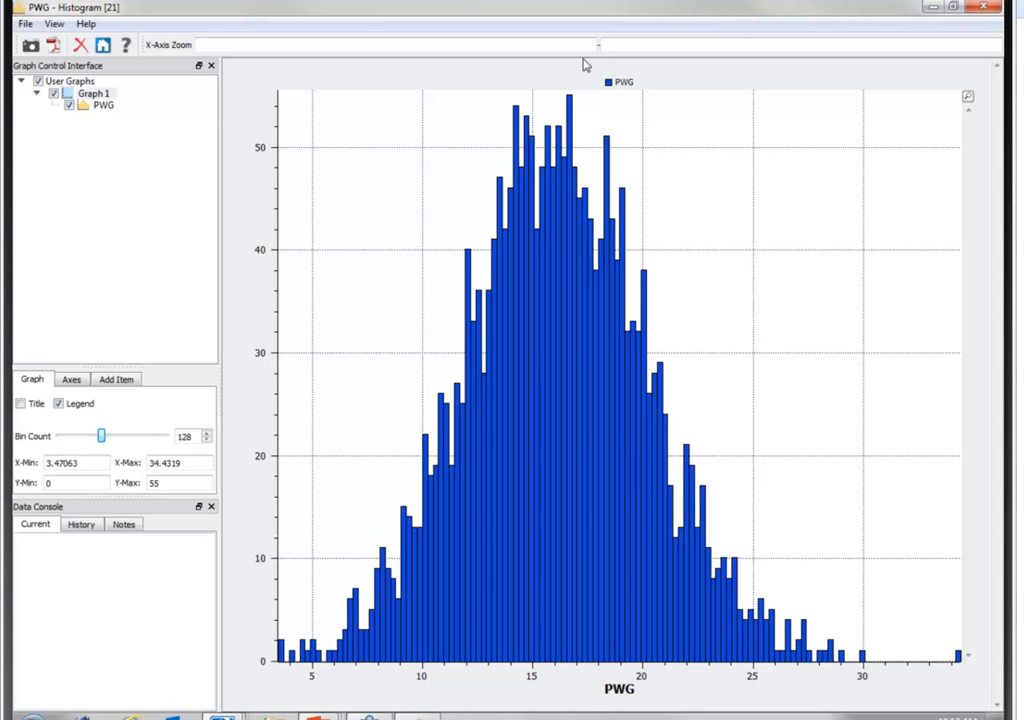
click(988, 8)
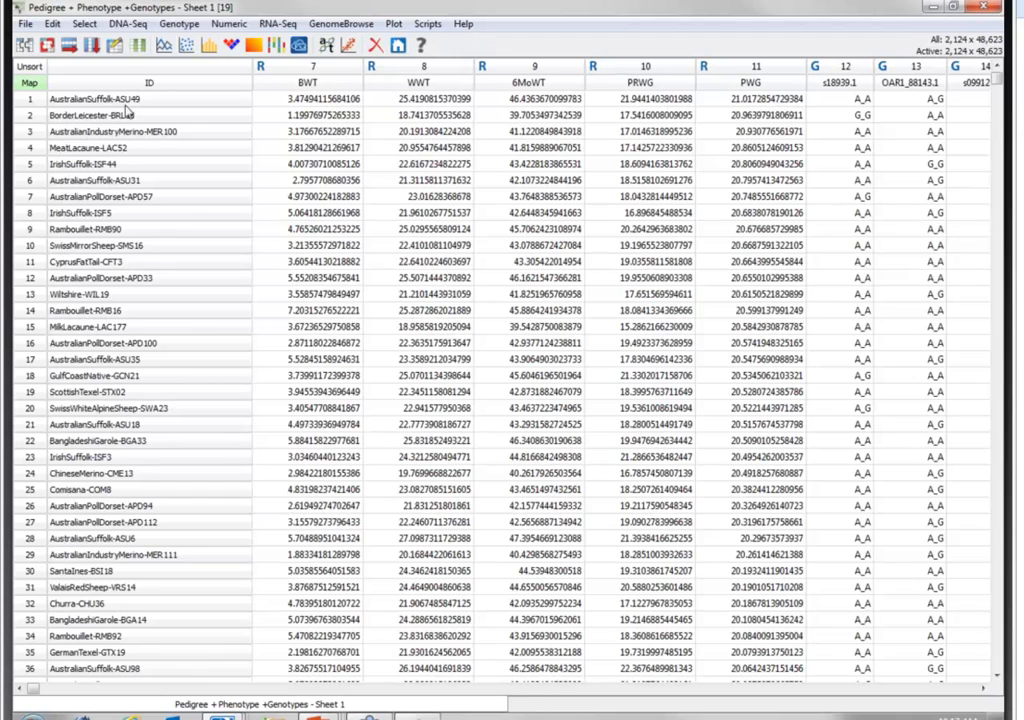
- Run Genotype Statistics by Sample with gender inference and X statistics enabled at a 0.02 heterozygosity threshold
click(170, 25)
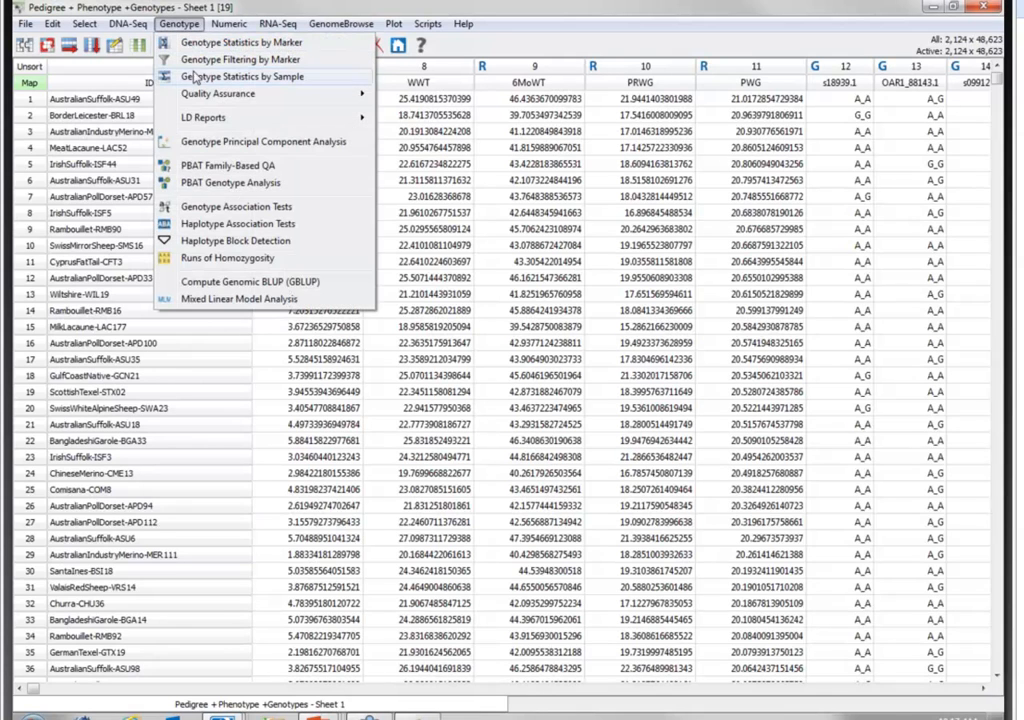
click(198, 77)
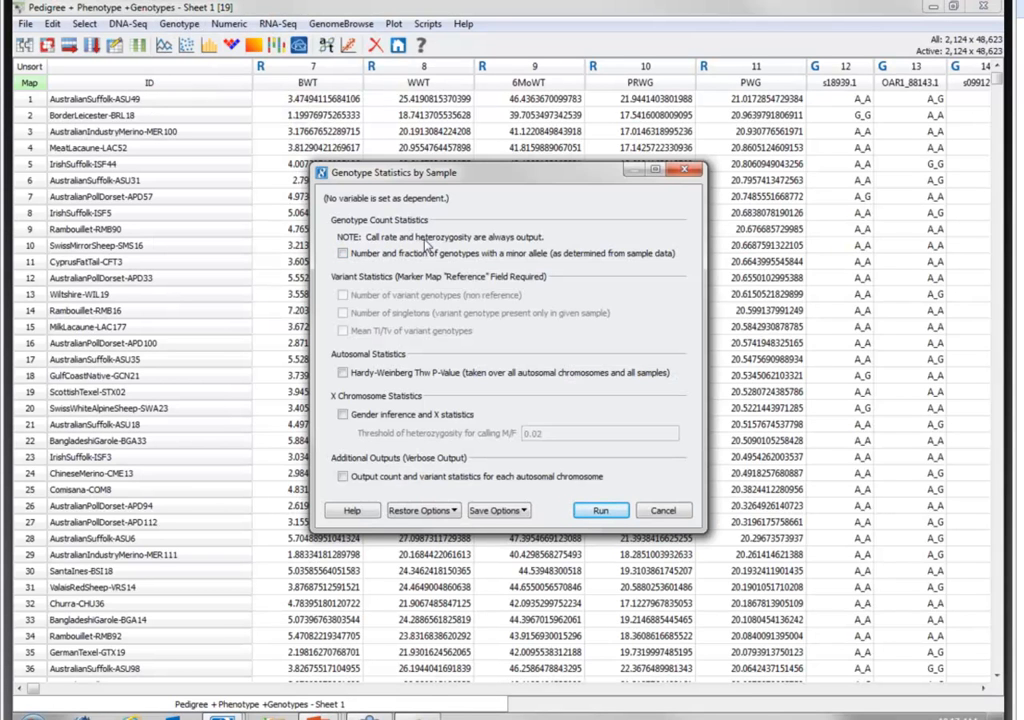
click(393, 420)
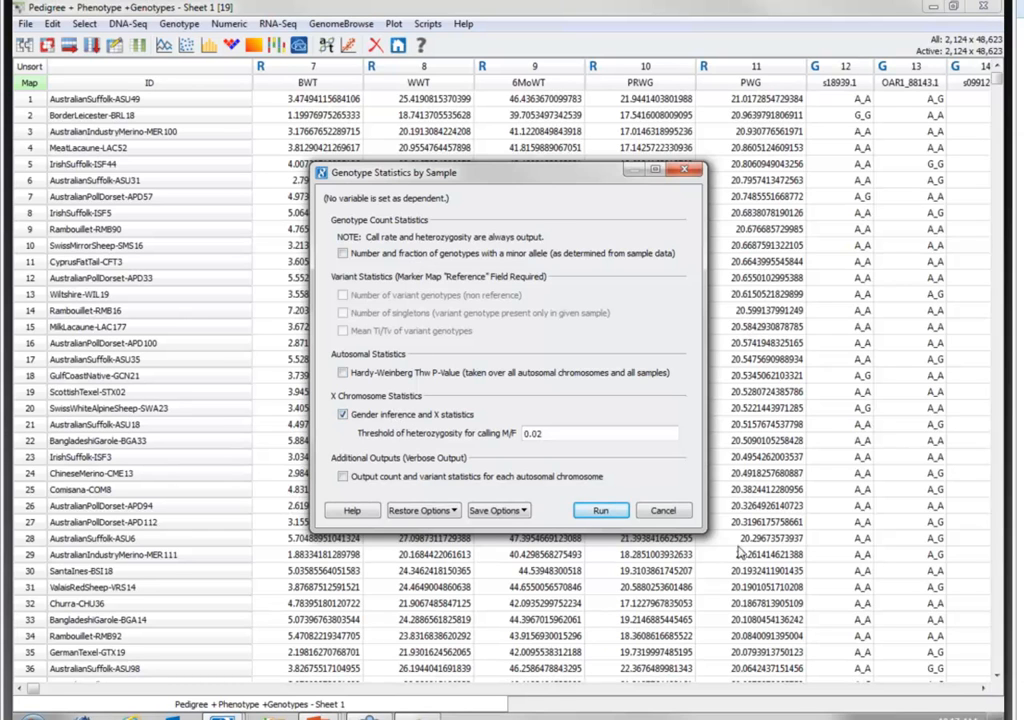
click(600, 511)
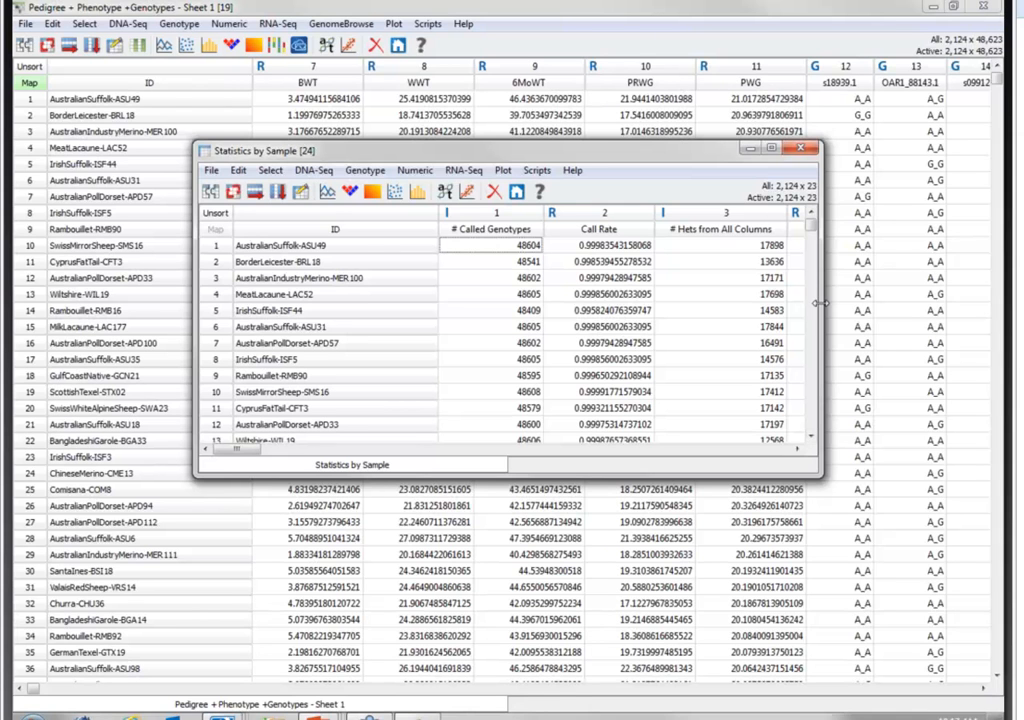
- Maximize the Statistics by Sample spreadsheet and sort it by Call Rate in ascending order
drag(818, 302, 962, 290)
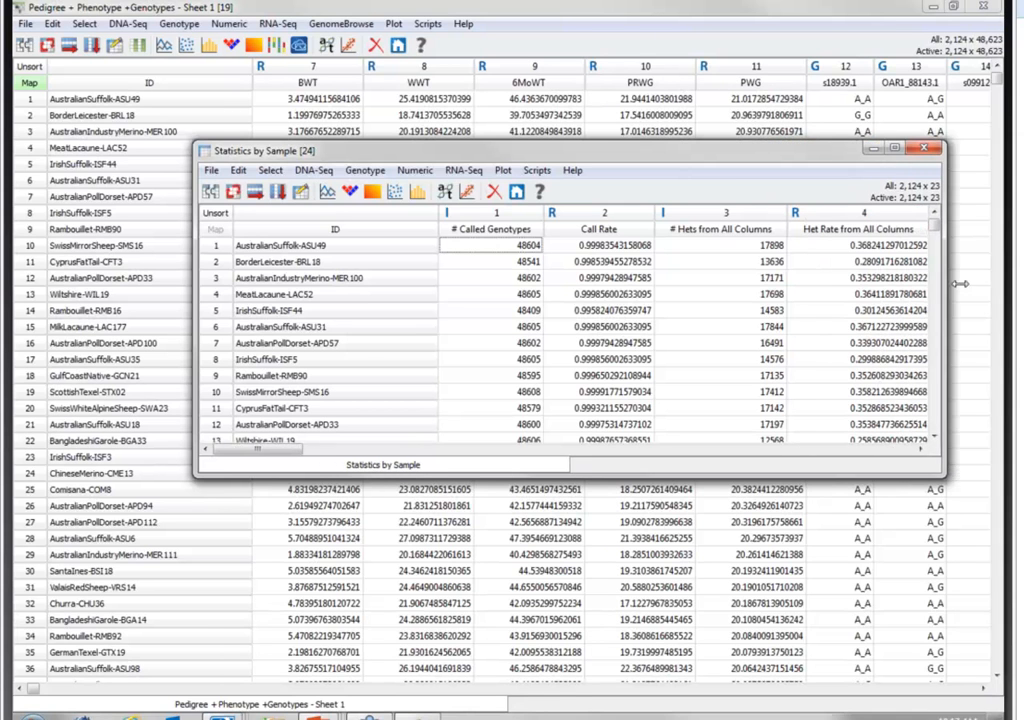
click(912, 150)
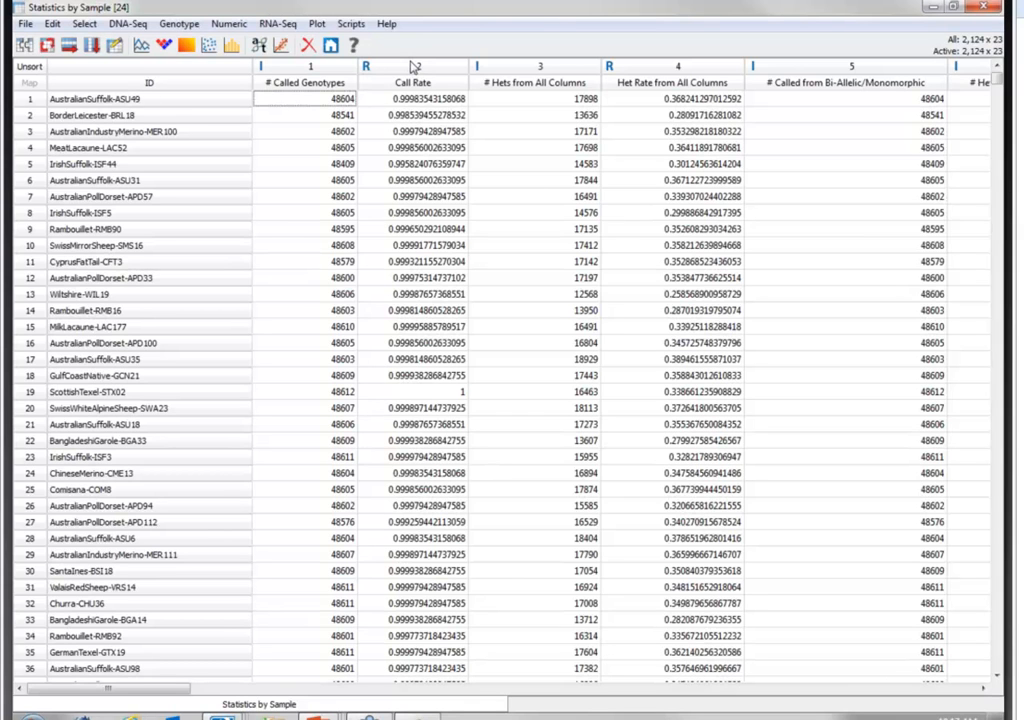
right_click(414, 67)
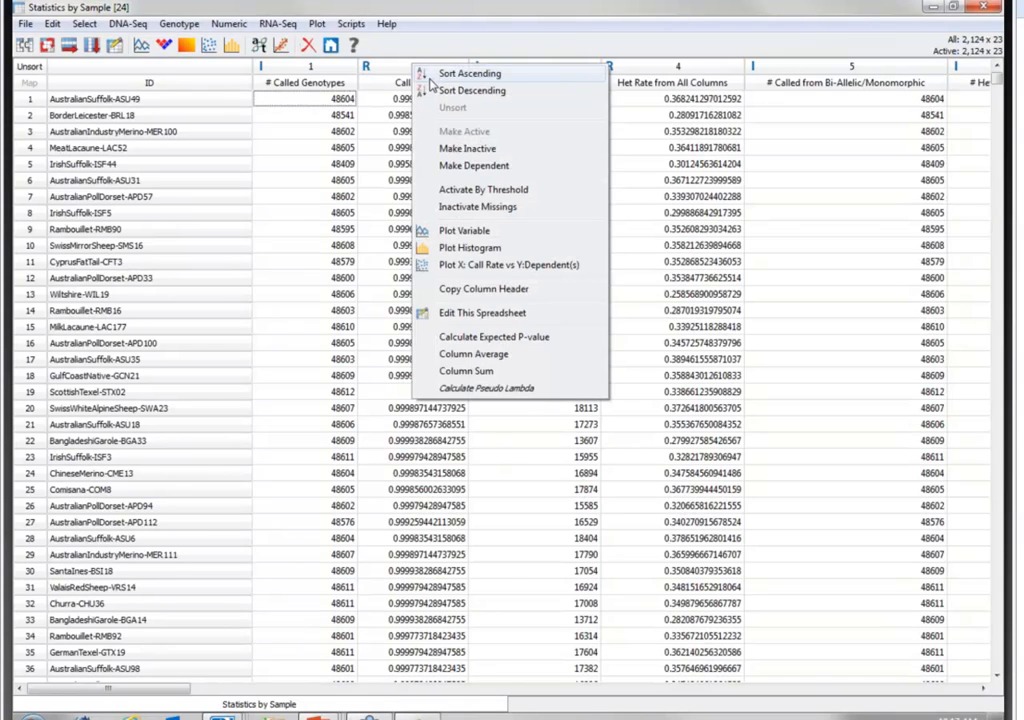
click(431, 76)
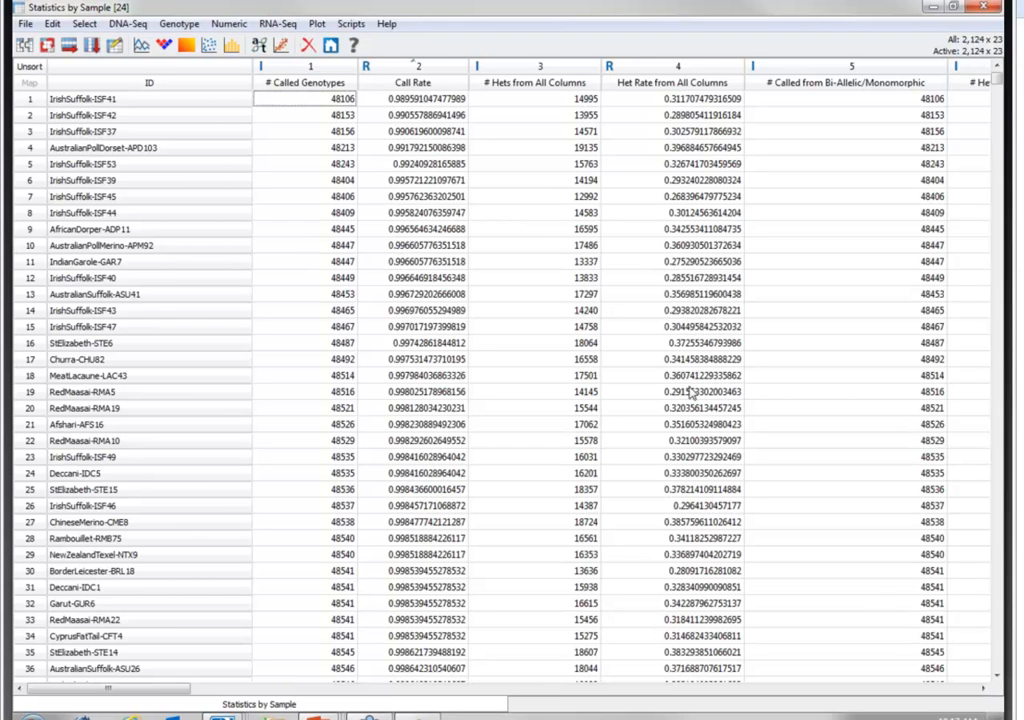
- Plot a histogram of the Het Rate from All Columns (Autosomes) column and close the plot
click(984, 689)
click(984, 689)
click(984, 689)
click(984, 689)
click(984, 689)
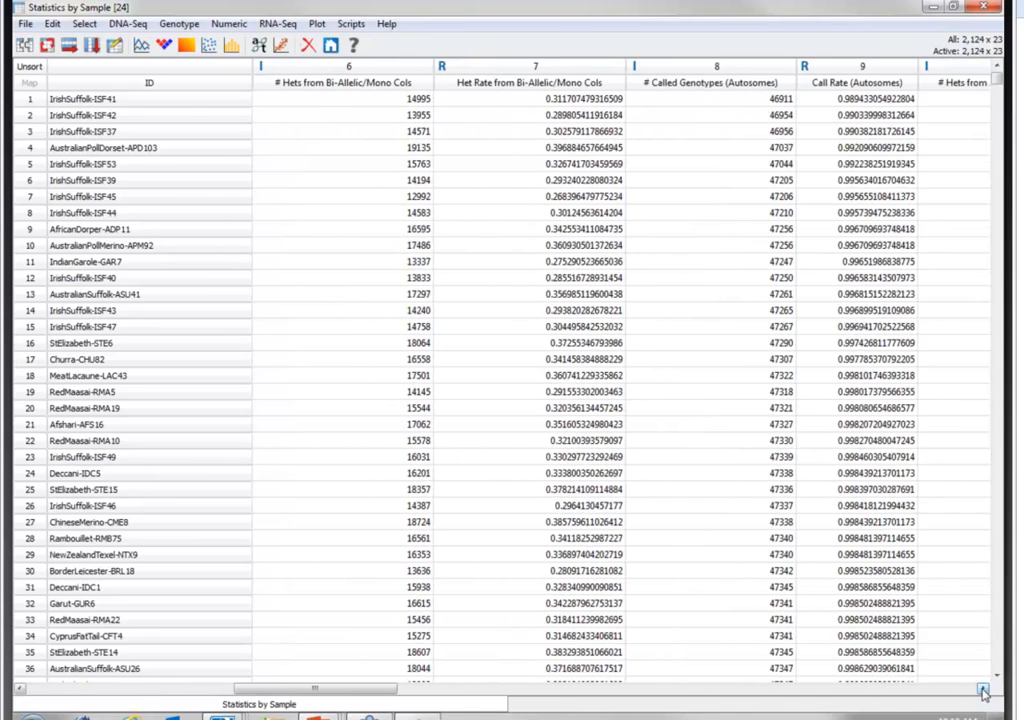
click(984, 689)
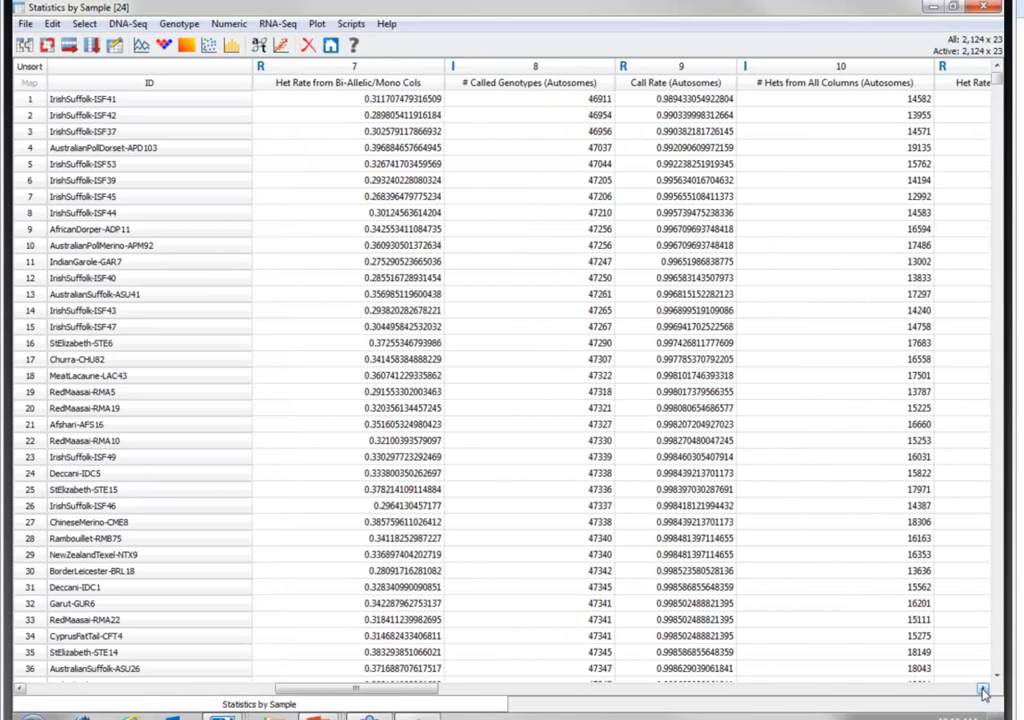
click(984, 689)
click(984, 689)
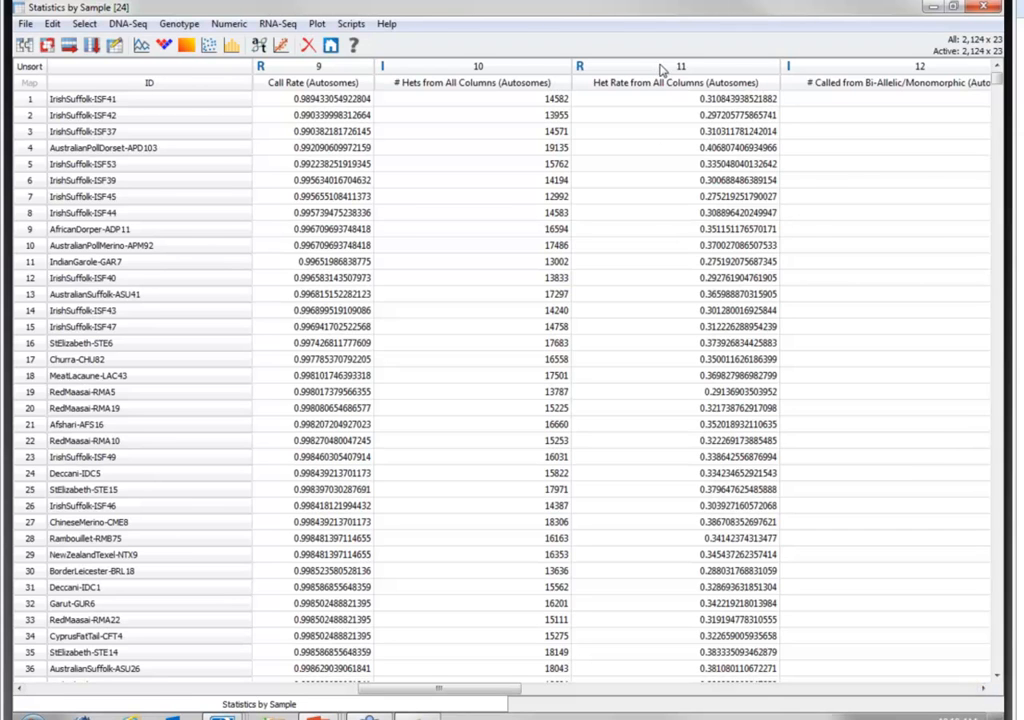
right_click(662, 72)
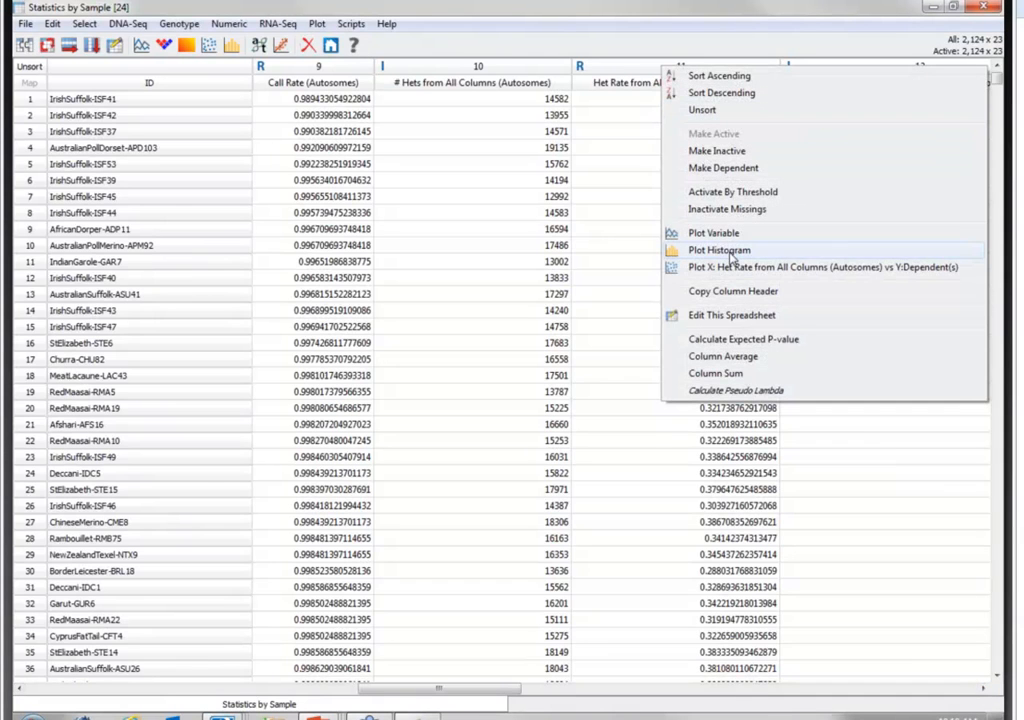
click(719, 250)
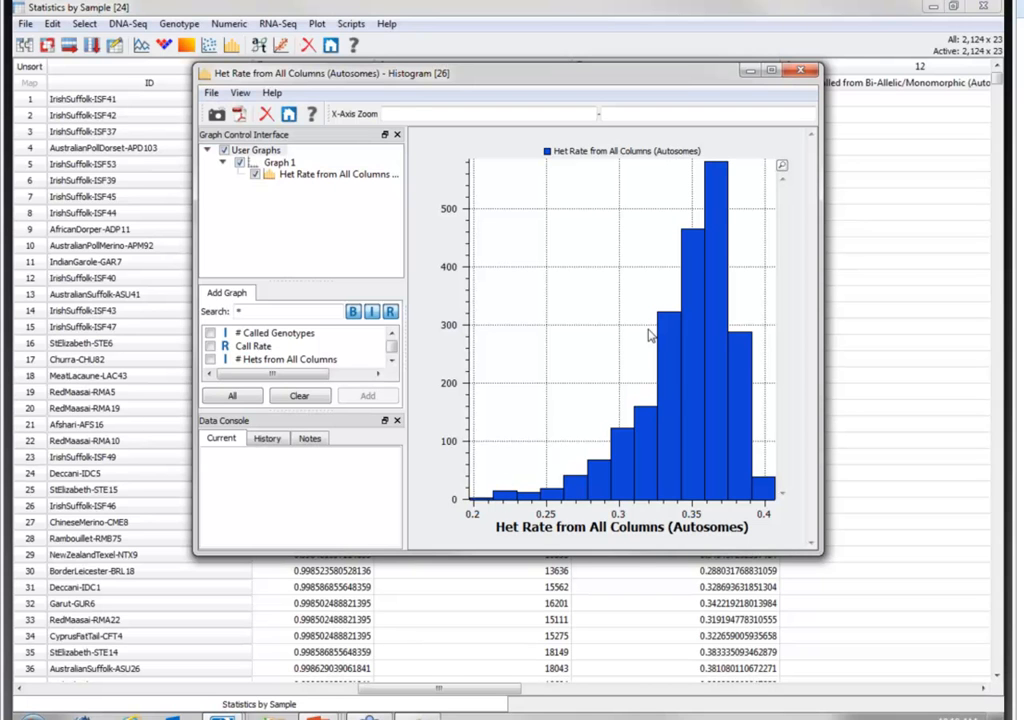
click(803, 72)
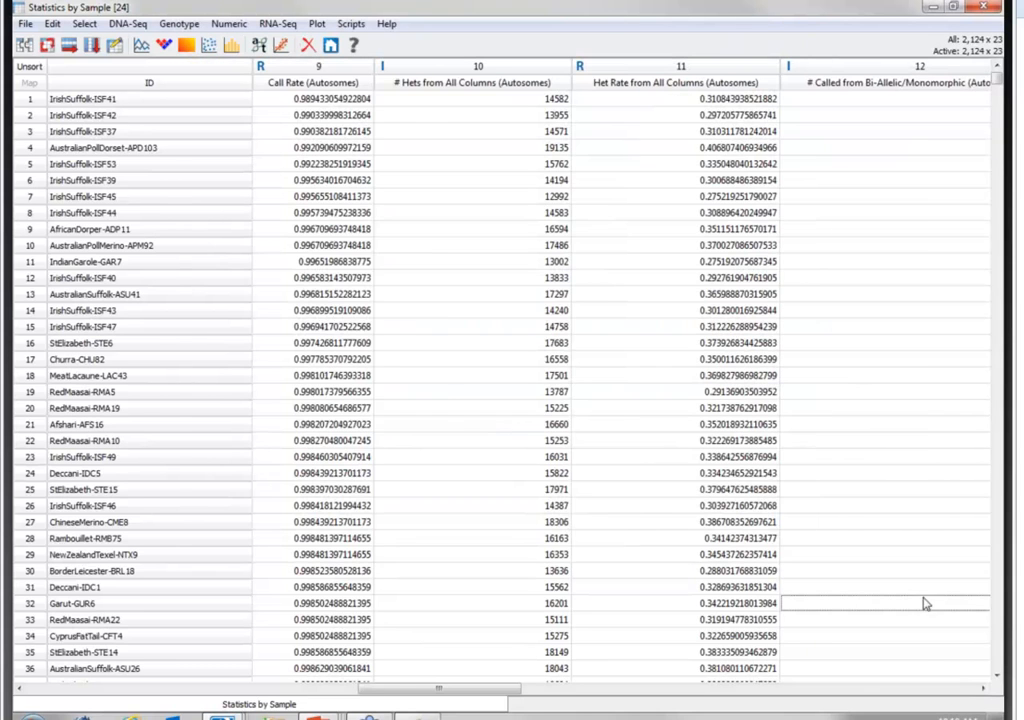
- Inactivate all columns of the sample statistics and reactivate only the binary Inferred Gender column
scroll(387, 673, right, 1)
drag(466, 691, 935, 690)
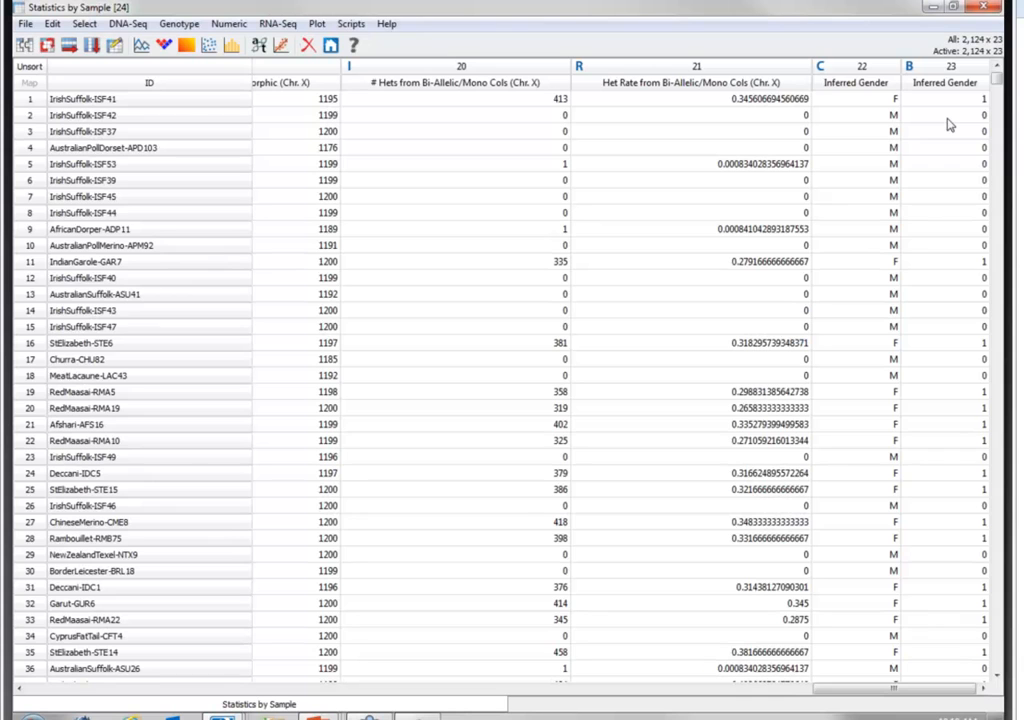
click(88, 24)
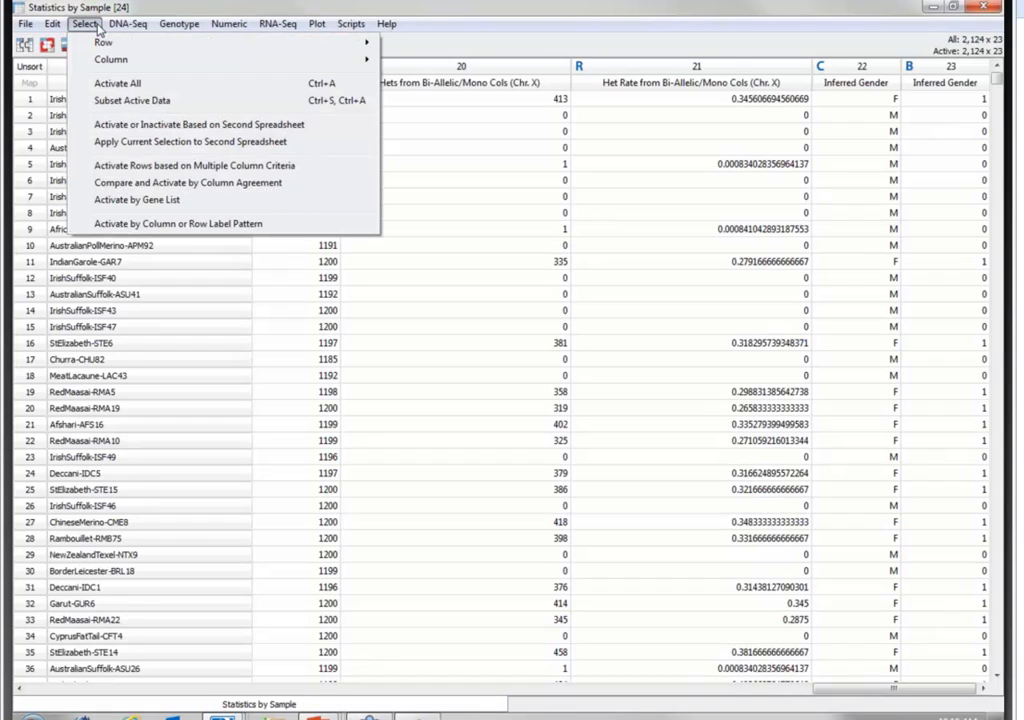
mouse_move(119, 59)
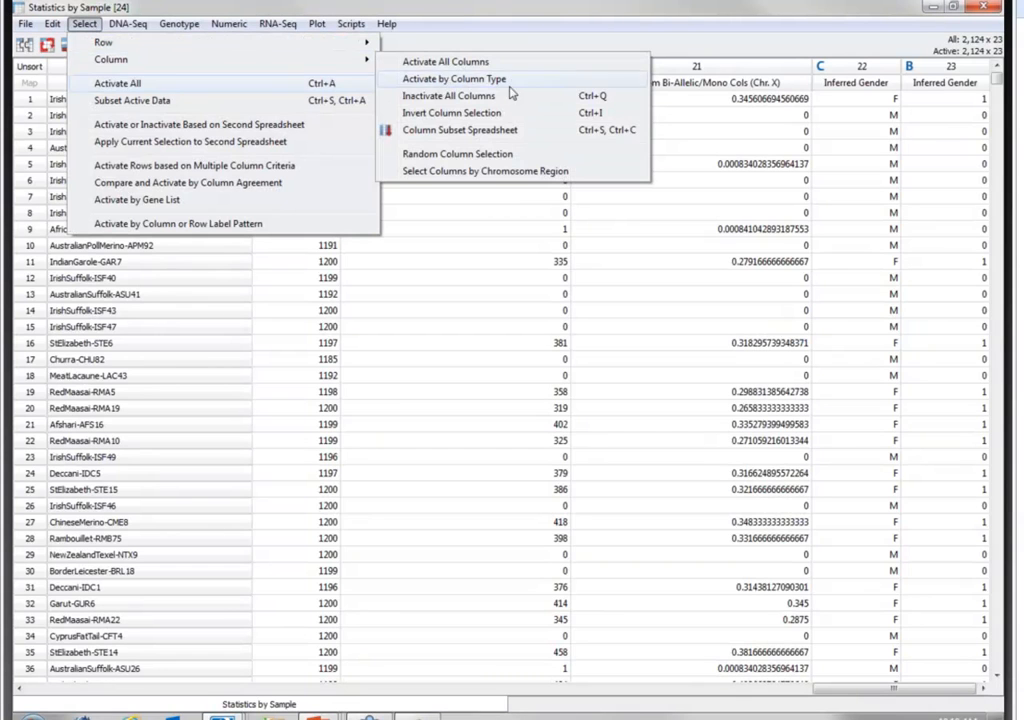
click(445, 96)
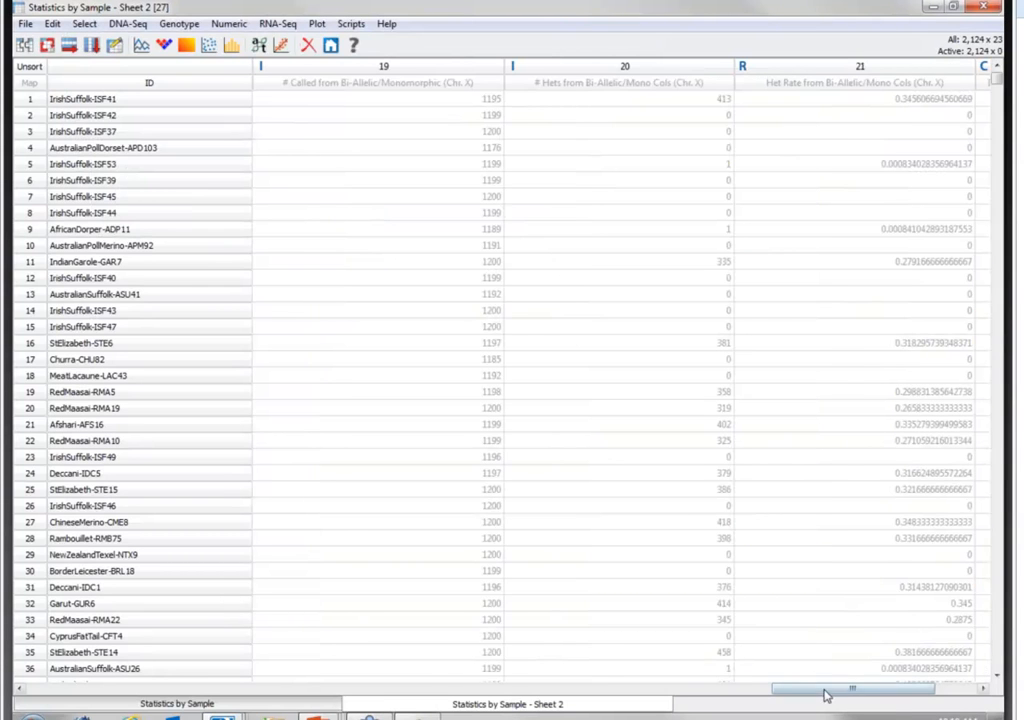
drag(826, 695, 878, 695)
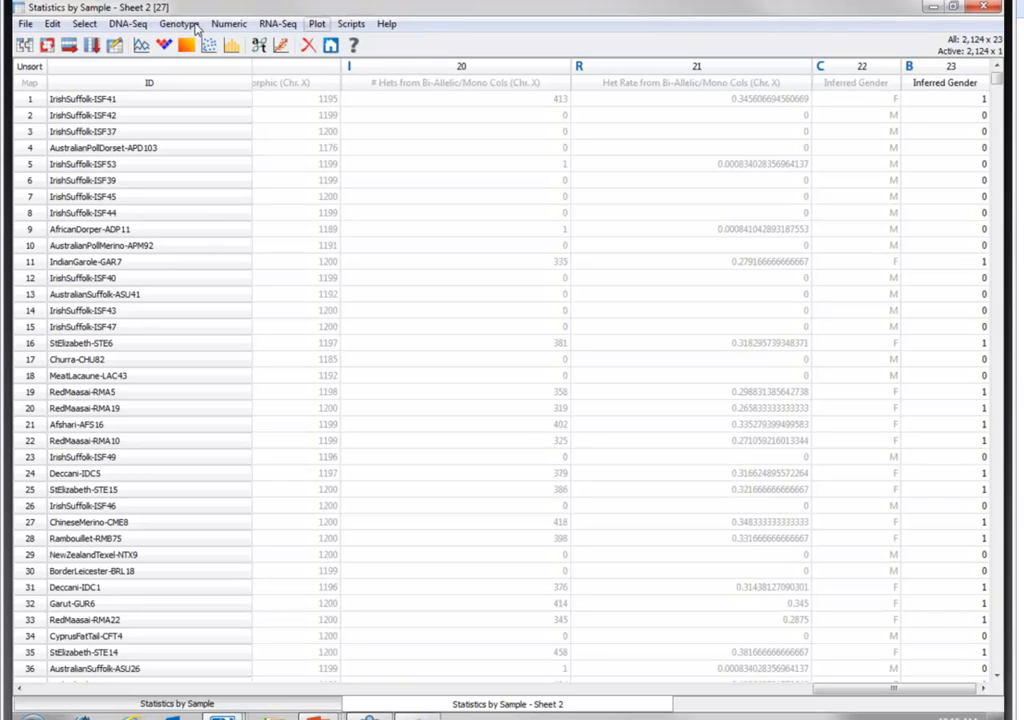
- Join the active Inferred Gender data with the Pedigree spreadsheet as Statistics by Sample + Pedigree and widen its window to fit all columns
click(27, 48)
click(405, 395)
click(698, 262)
click(530, 591)
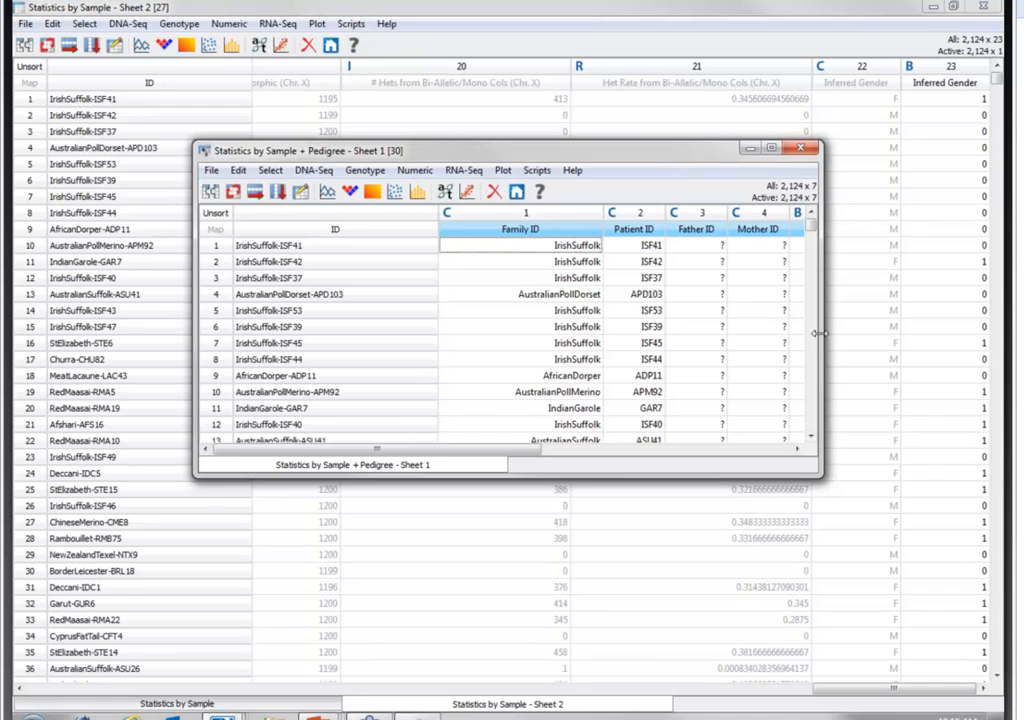
drag(821, 336, 995, 336)
drag(855, 153, 738, 135)
drag(915, 298, 946, 298)
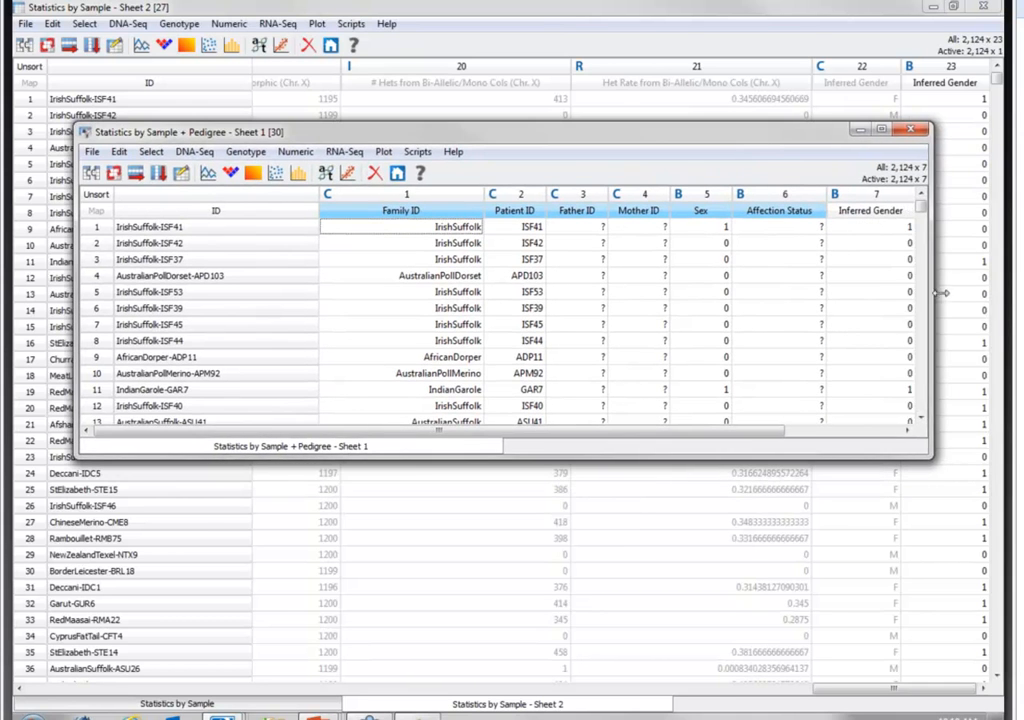
- Compare the Sex and Inferred Gender columns for agreement, then close the joined sheet and the sample statistics
click(151, 152)
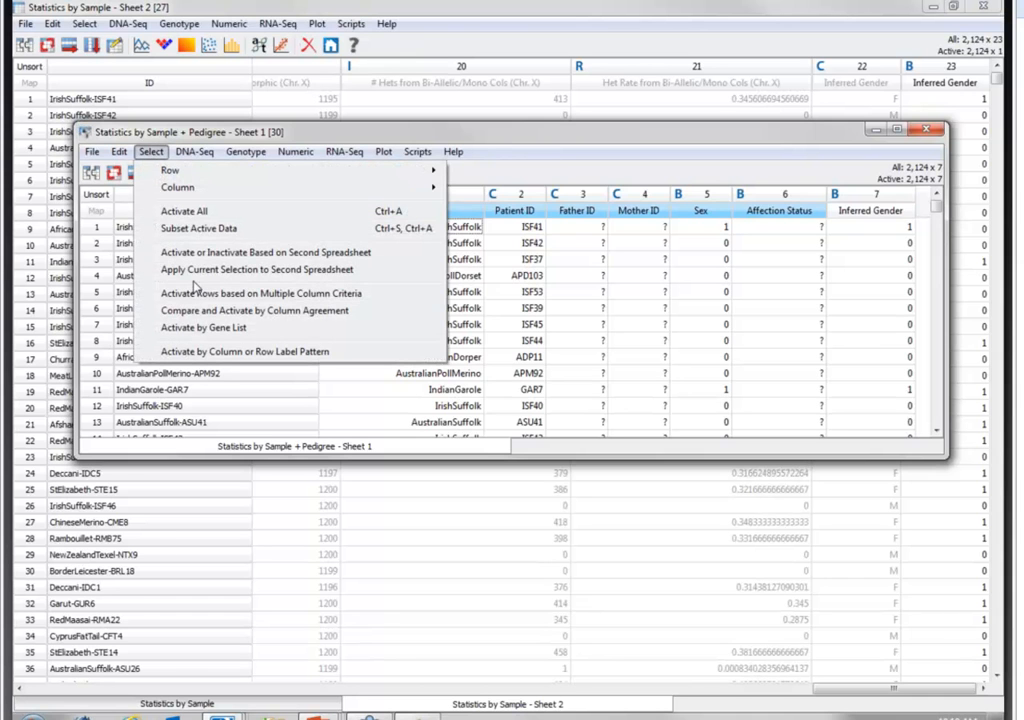
click(200, 313)
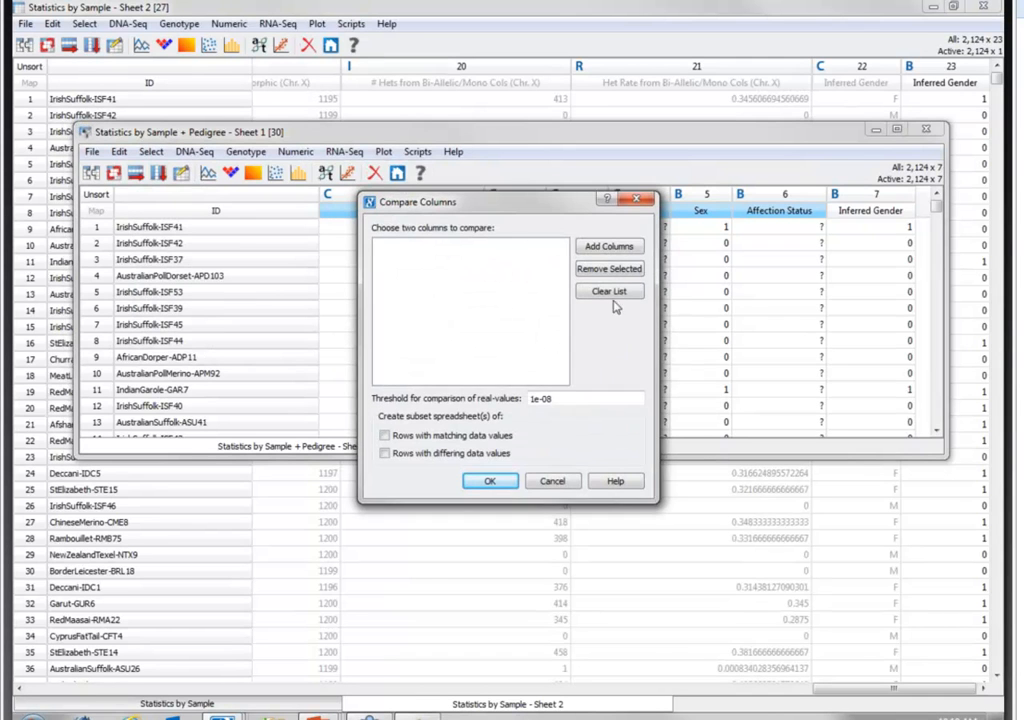
click(600, 246)
click(440, 342)
click(440, 369)
click(522, 474)
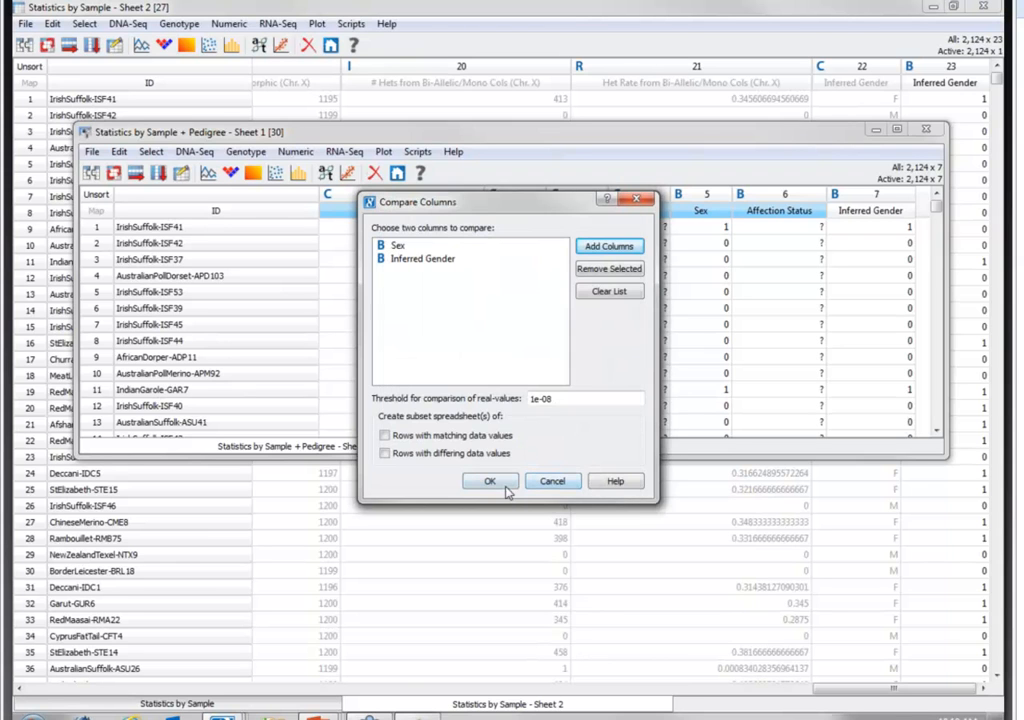
click(489, 481)
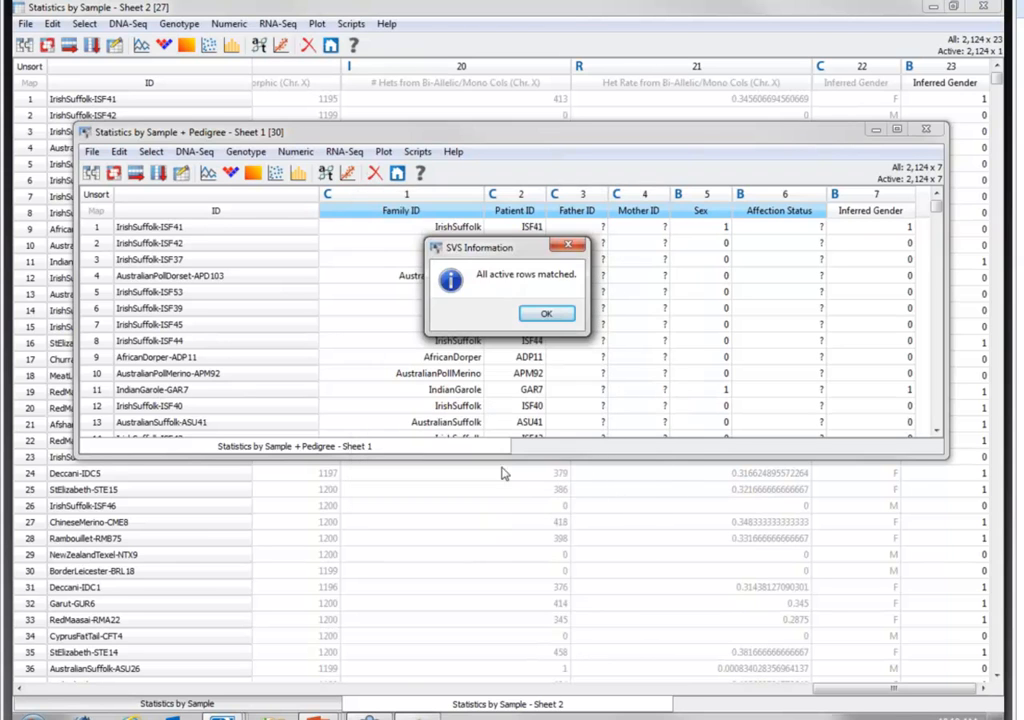
click(550, 315)
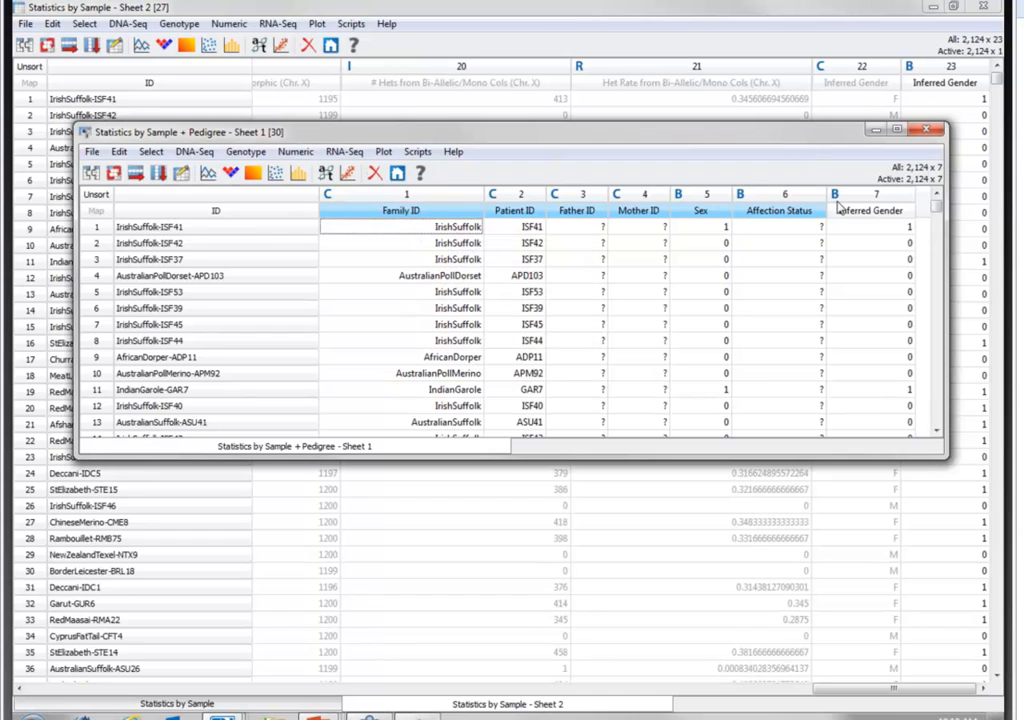
click(930, 133)
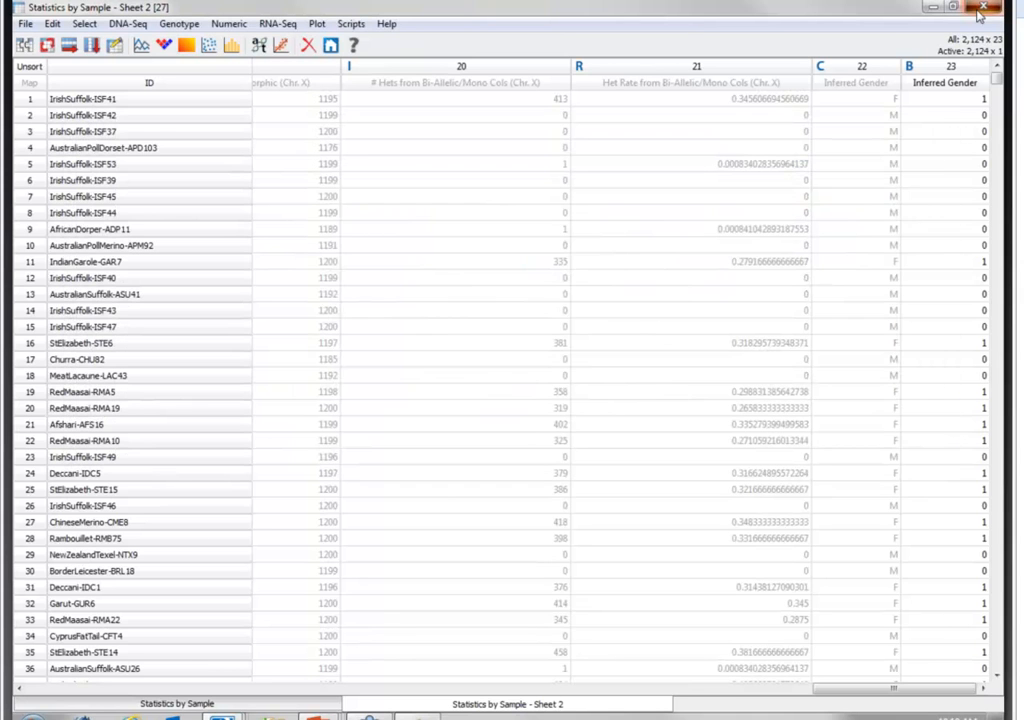
click(980, 10)
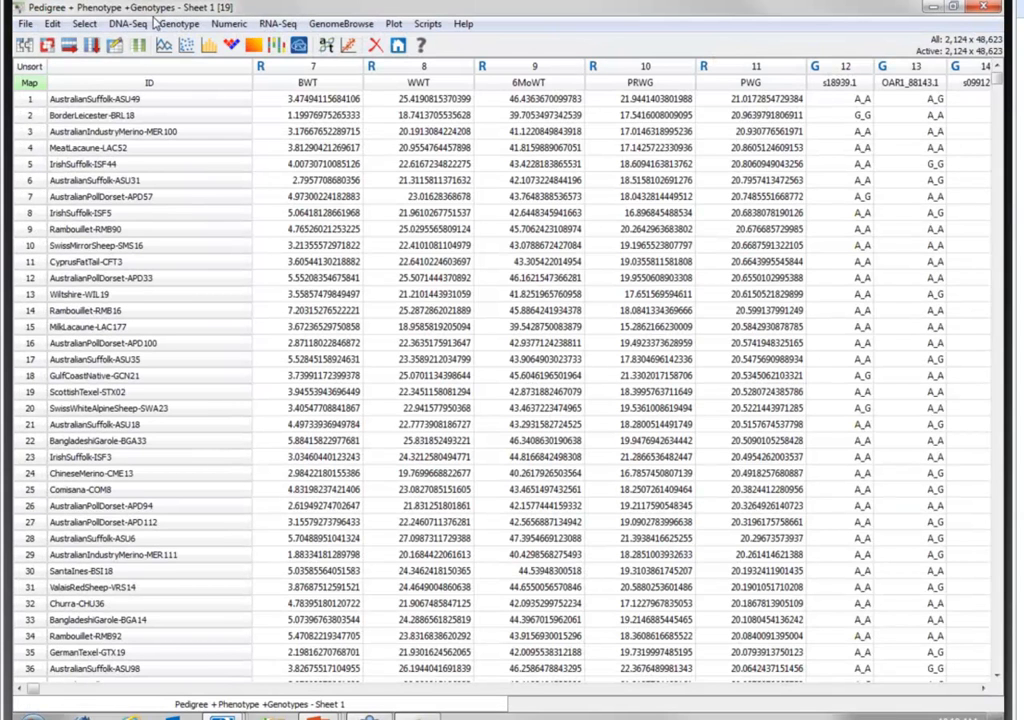
- Run Genotype Statistics by Marker including non-autosomal markers, with call rate, allele frequencies and -log10 output enabled
click(167, 28)
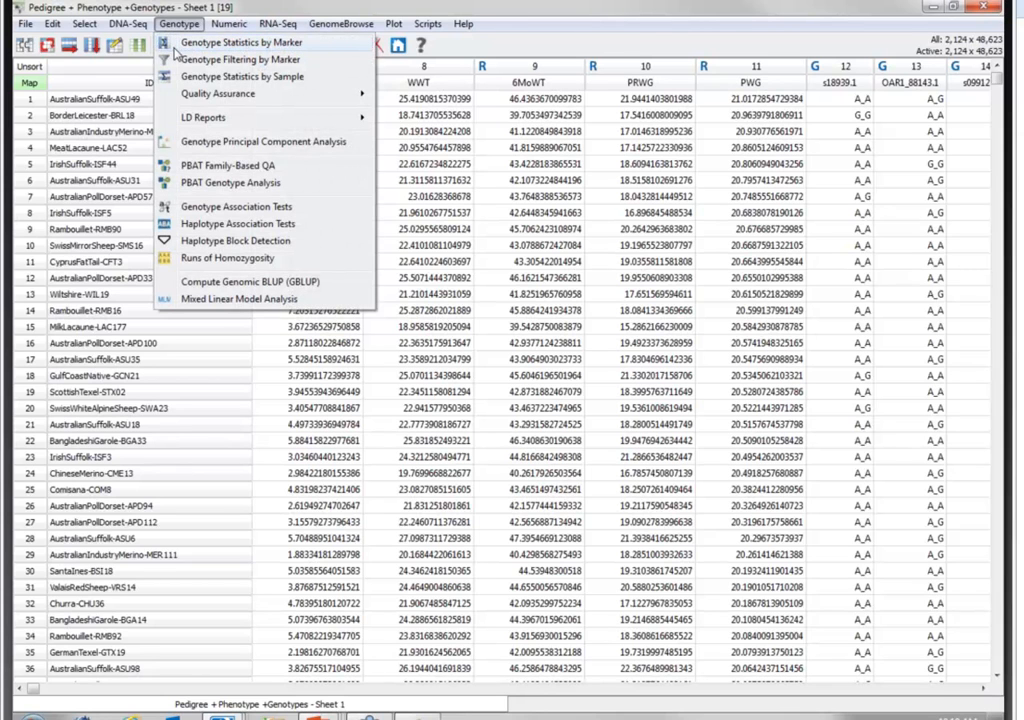
click(175, 46)
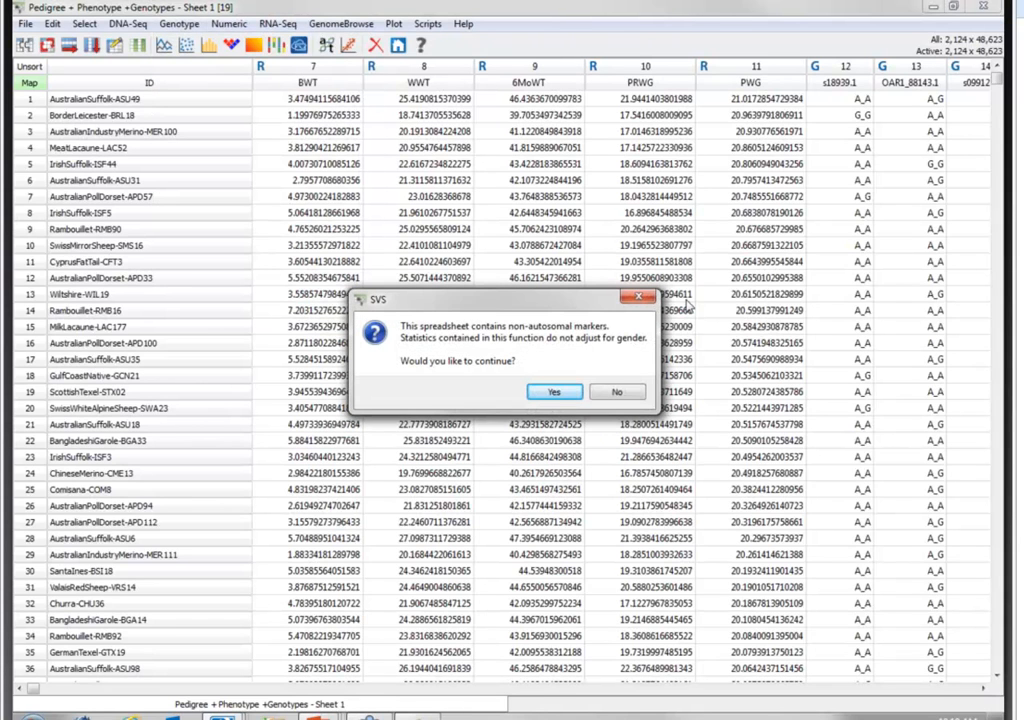
click(561, 395)
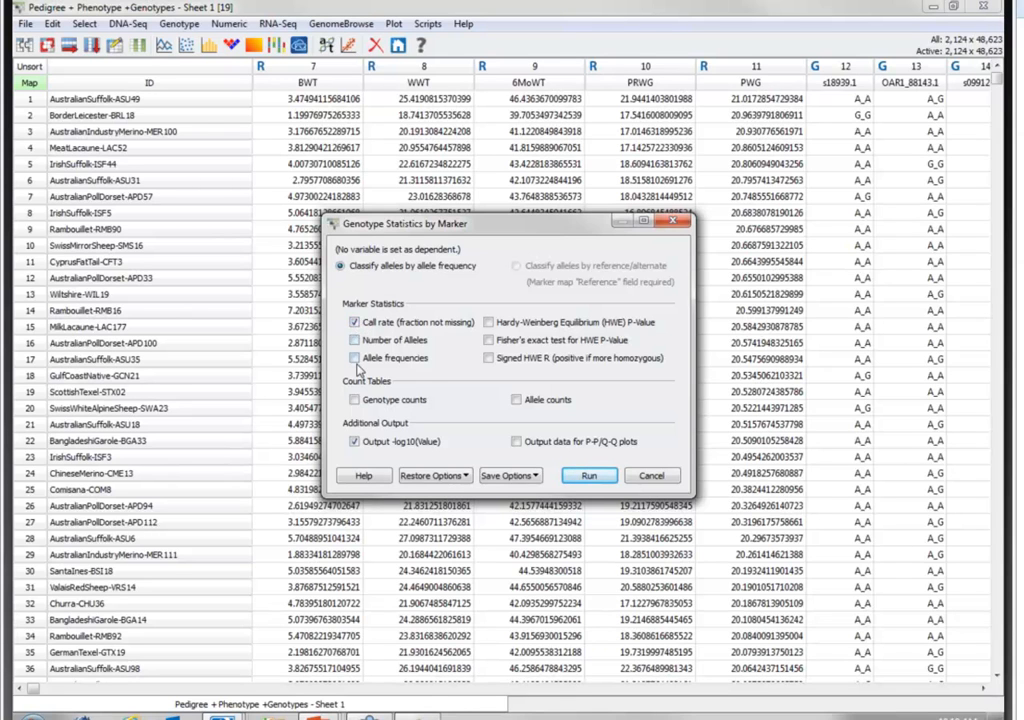
click(590, 475)
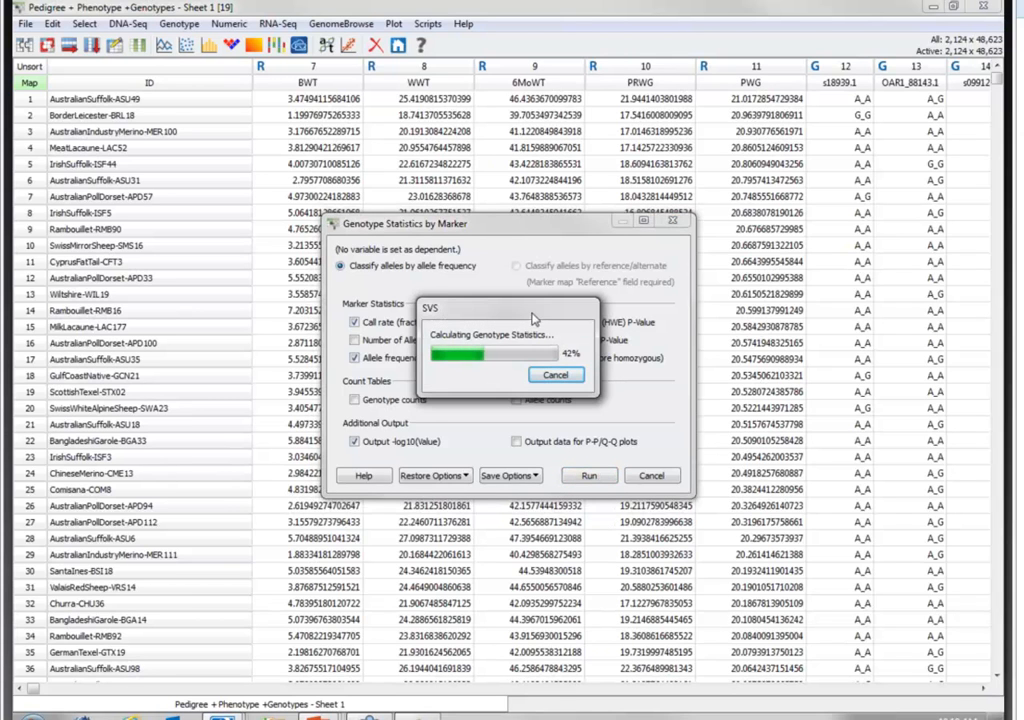
drag(530, 316, 407, 303)
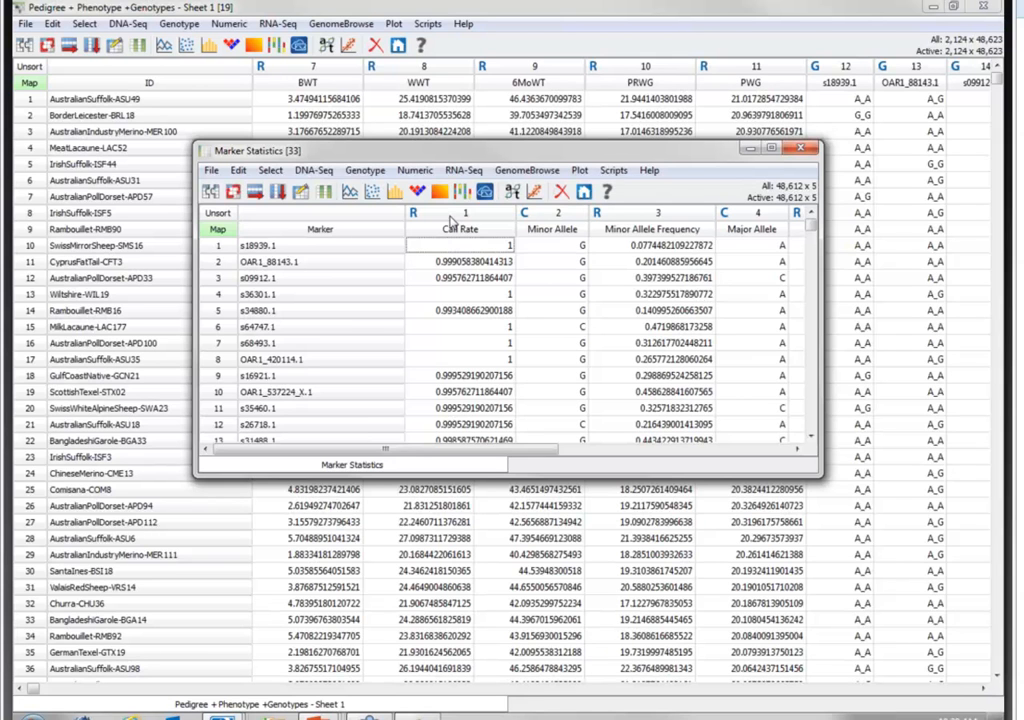
- Plot a histogram of the Call Rate column from the Marker Statistics spreadsheet
right_click(448, 230)
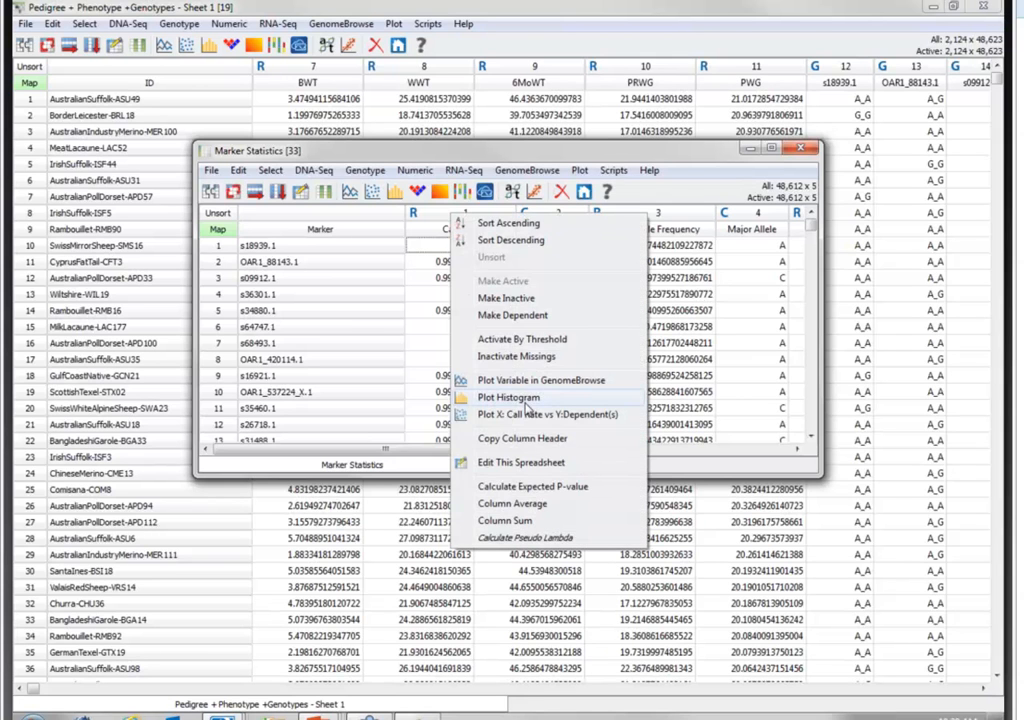
click(509, 397)
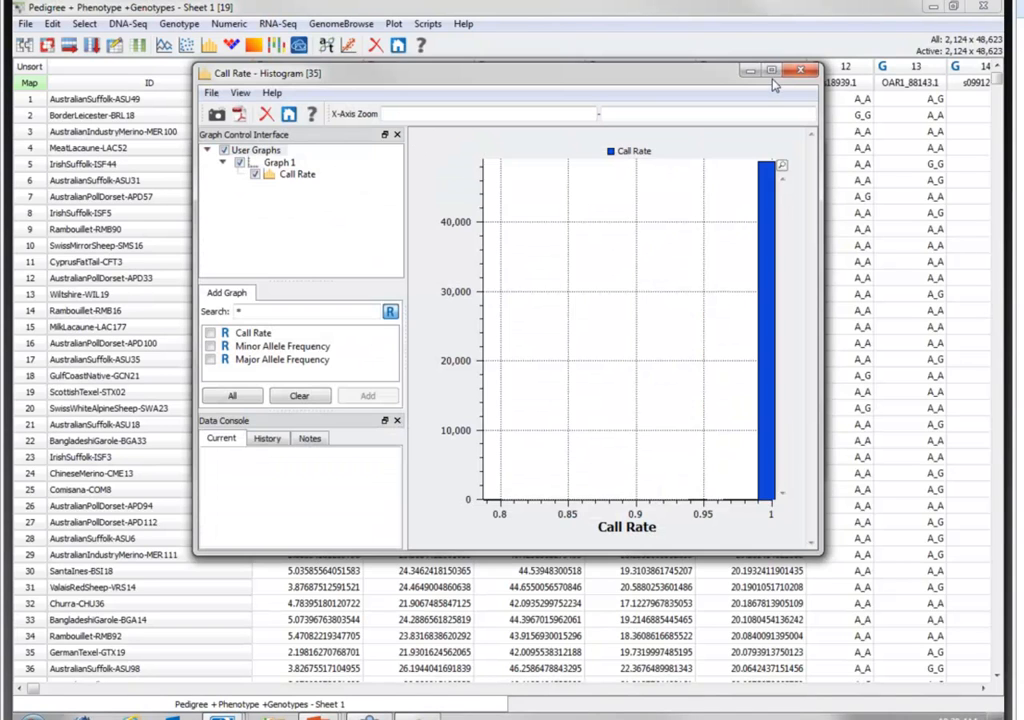
- Inspect the low-frequency bars of the maximized Call Rate histogram with 64 bins and the Y axis zoomed to about 21, then close it
click(772, 81)
click(84, 93)
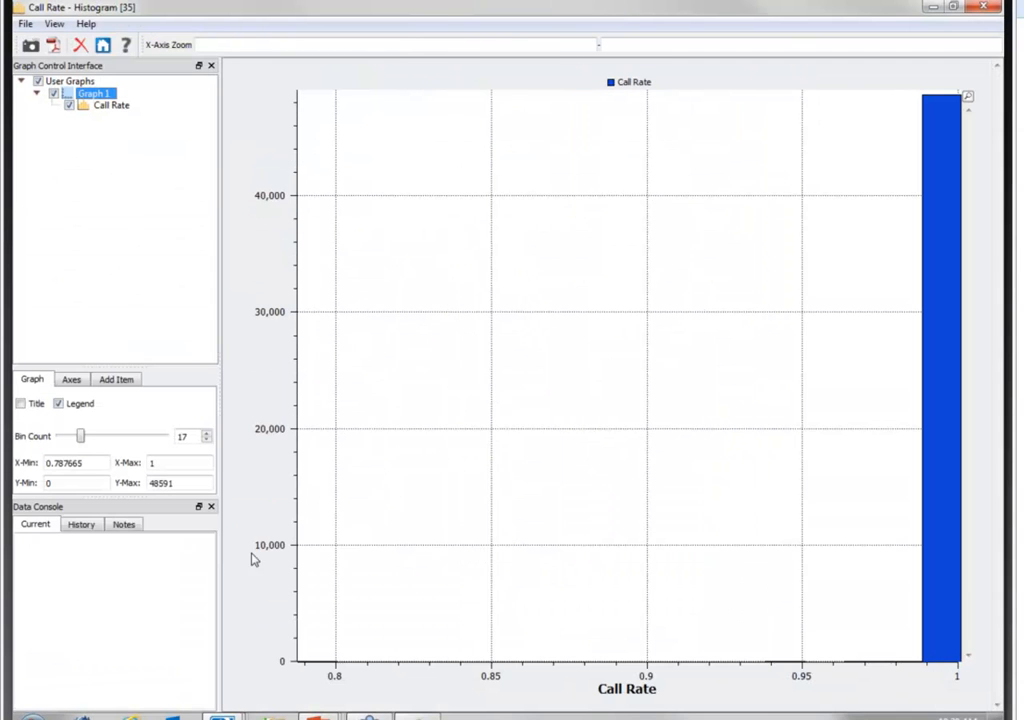
drag(86, 440, 98, 440)
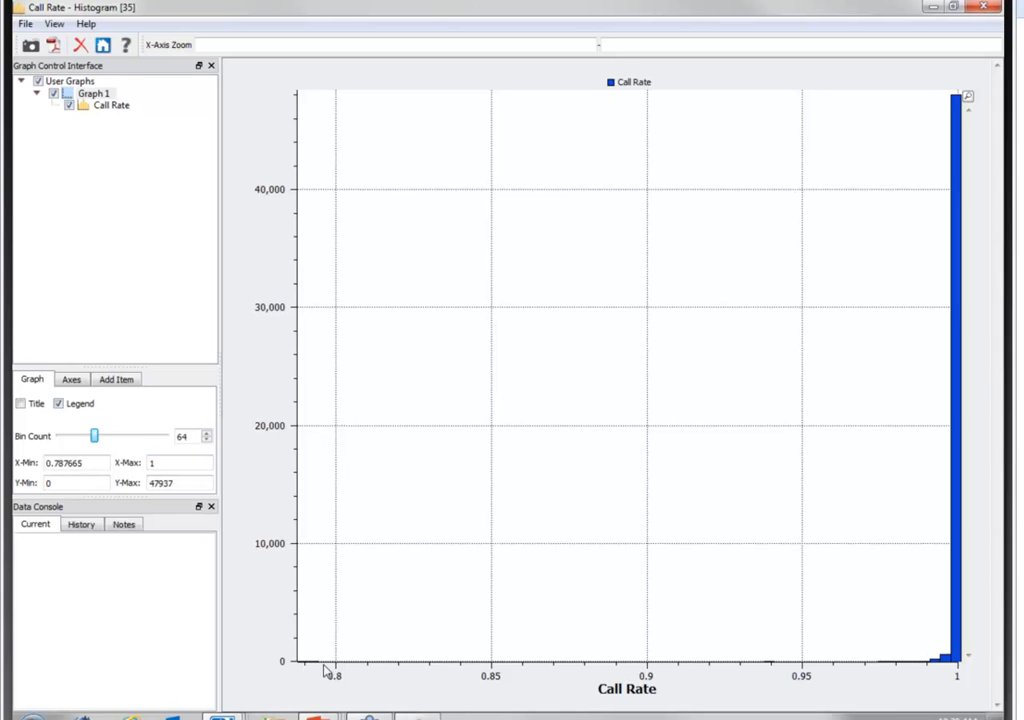
mouse_move(328, 673)
drag(262, 624, 274, 679)
drag(270, 614, 283, 686)
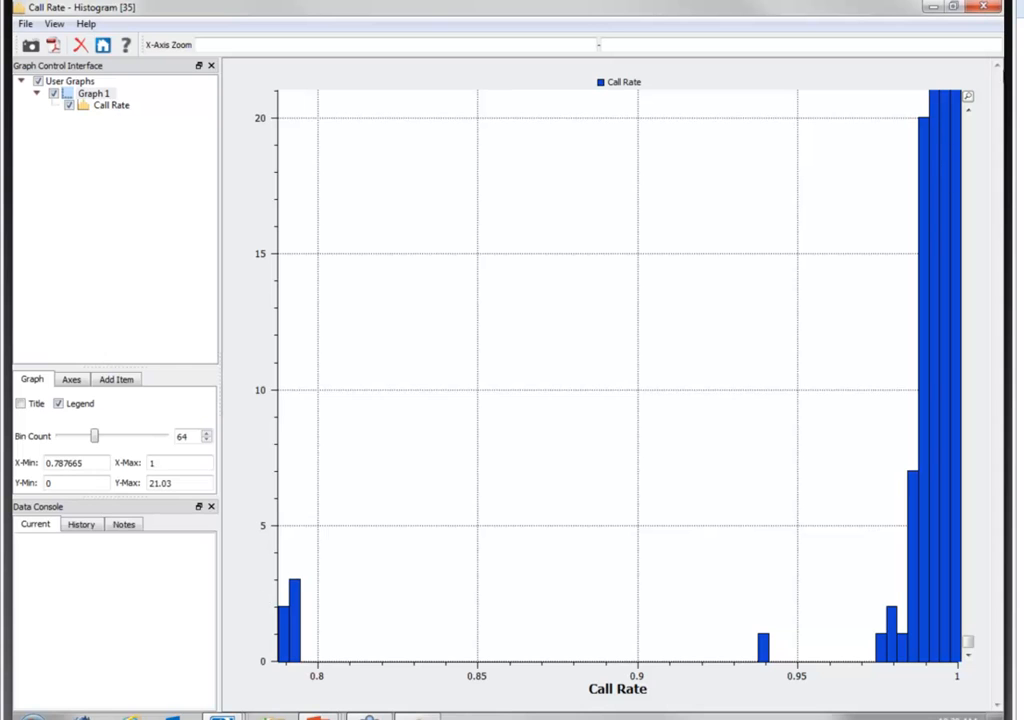
click(985, 7)
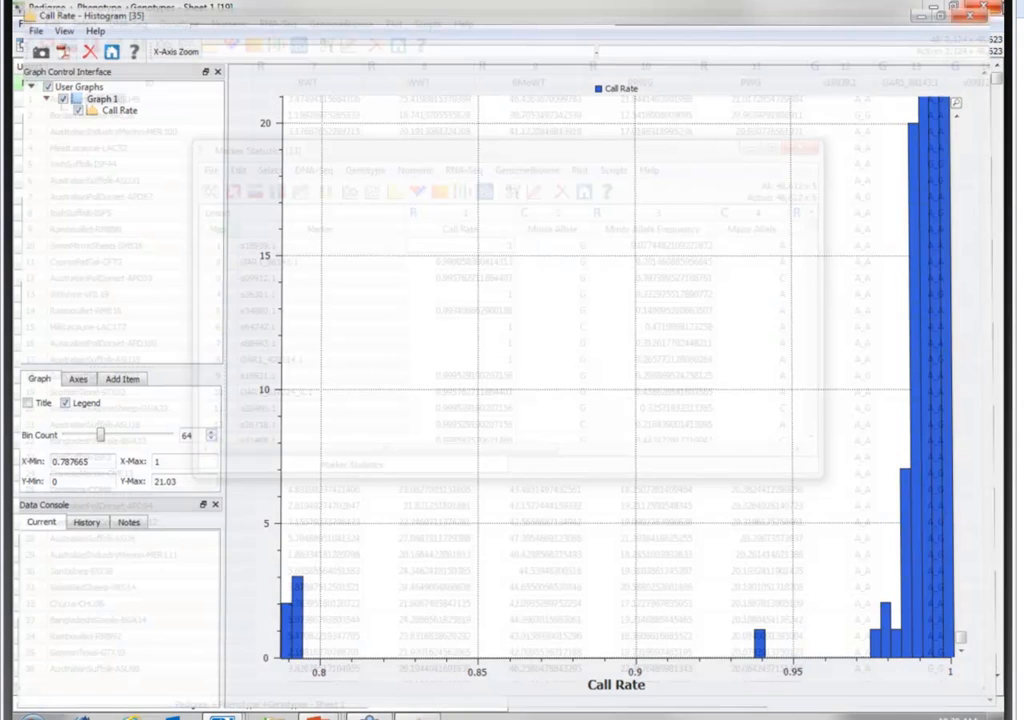
- Sort the Marker Statistics spreadsheet by Minor Allele Frequency in ascending order and enlarge its window to show more rows
right_click(686, 215)
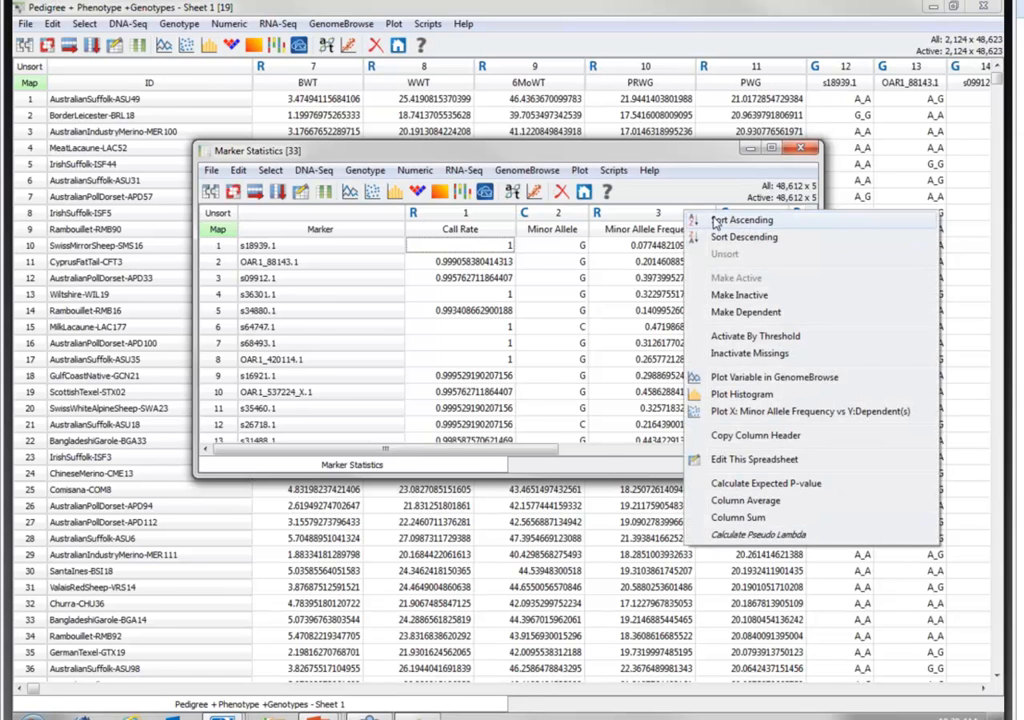
click(712, 217)
mouse_move(703, 477)
mouse_down()
mouse_move(713, 507)
mouse_move(708, 635)
mouse_up()
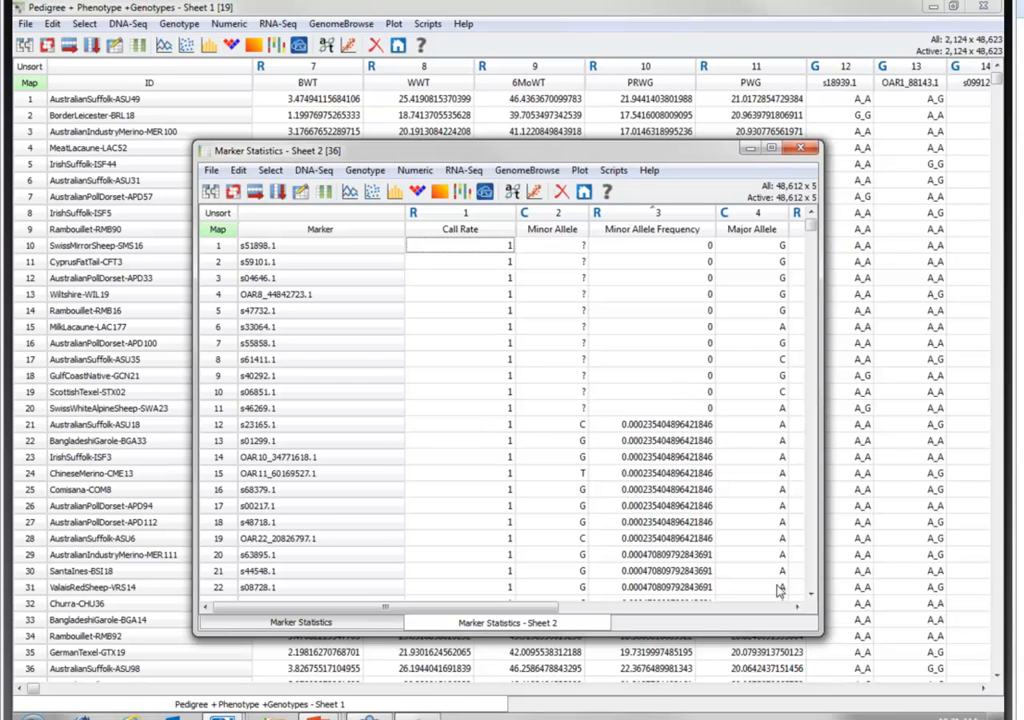
- Examine the markers with the lowest Minor Allele Frequency values in the sorted marker statistics, then close the spreadsheet
scroll(555, 423, down, 4)
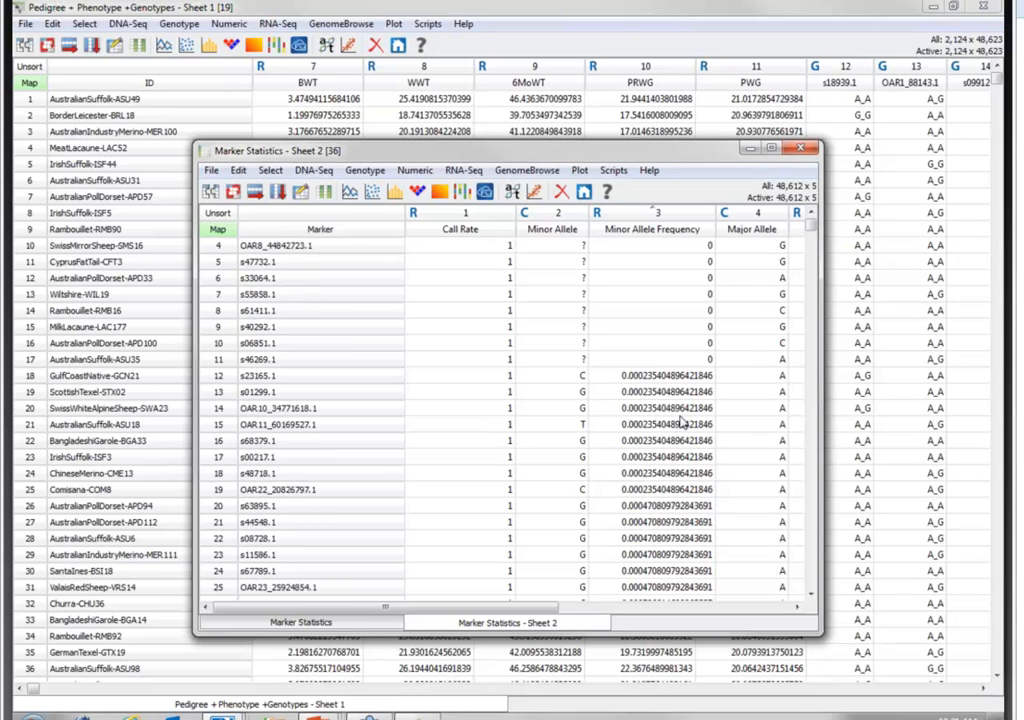
scroll(683, 421, down, 13)
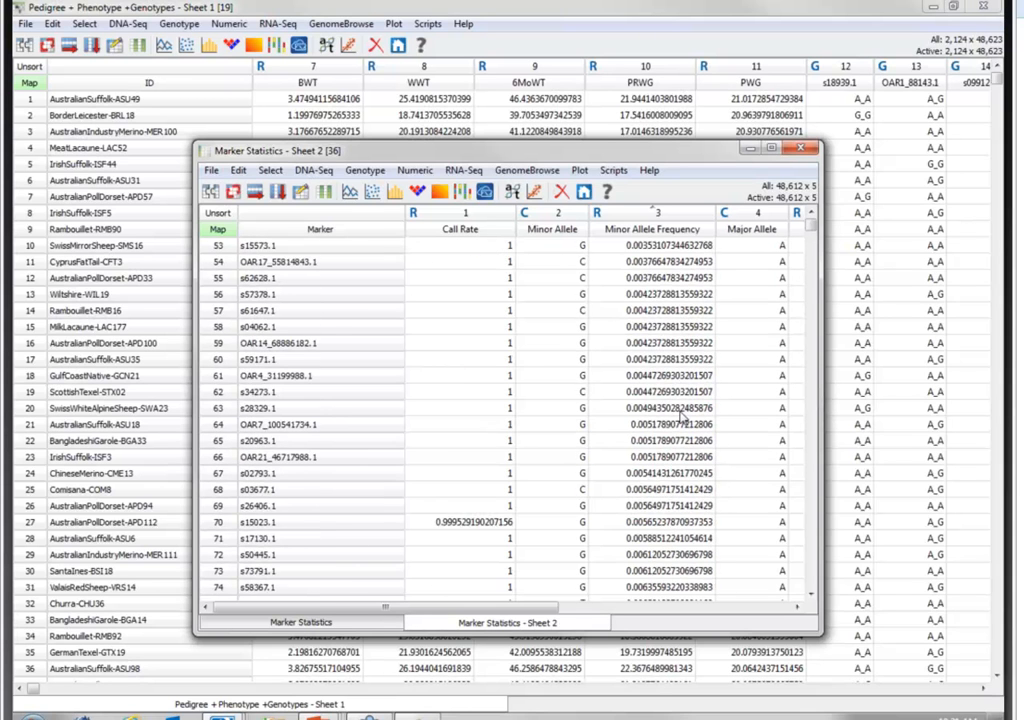
scroll(683, 421, down, 6)
scroll(683, 421, down, 2)
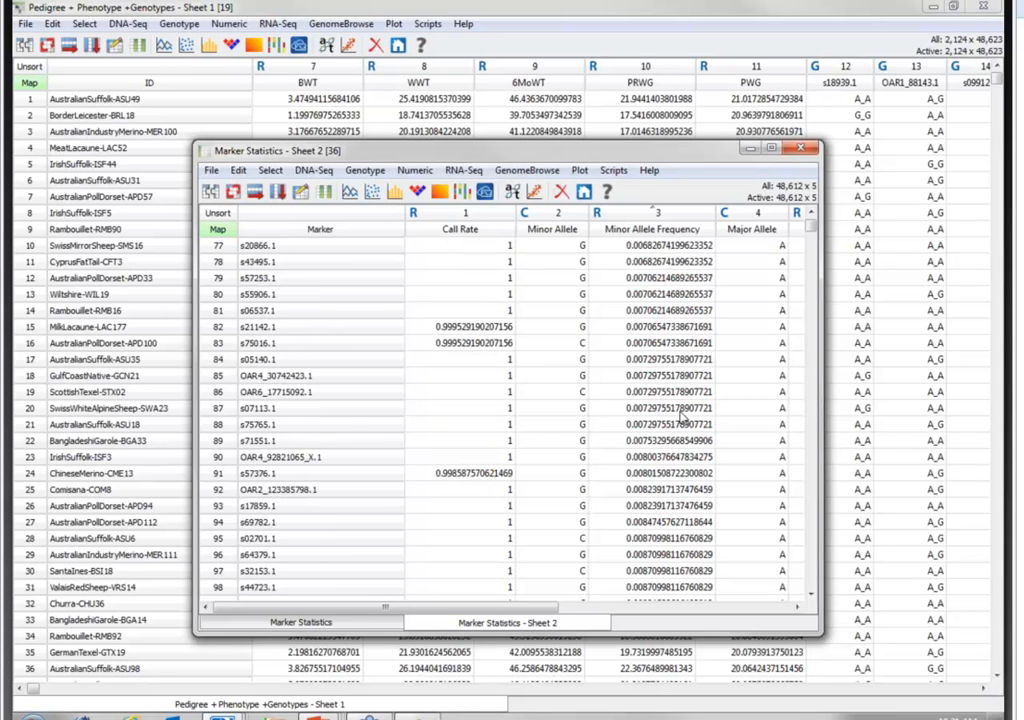
scroll(683, 421, down, 3)
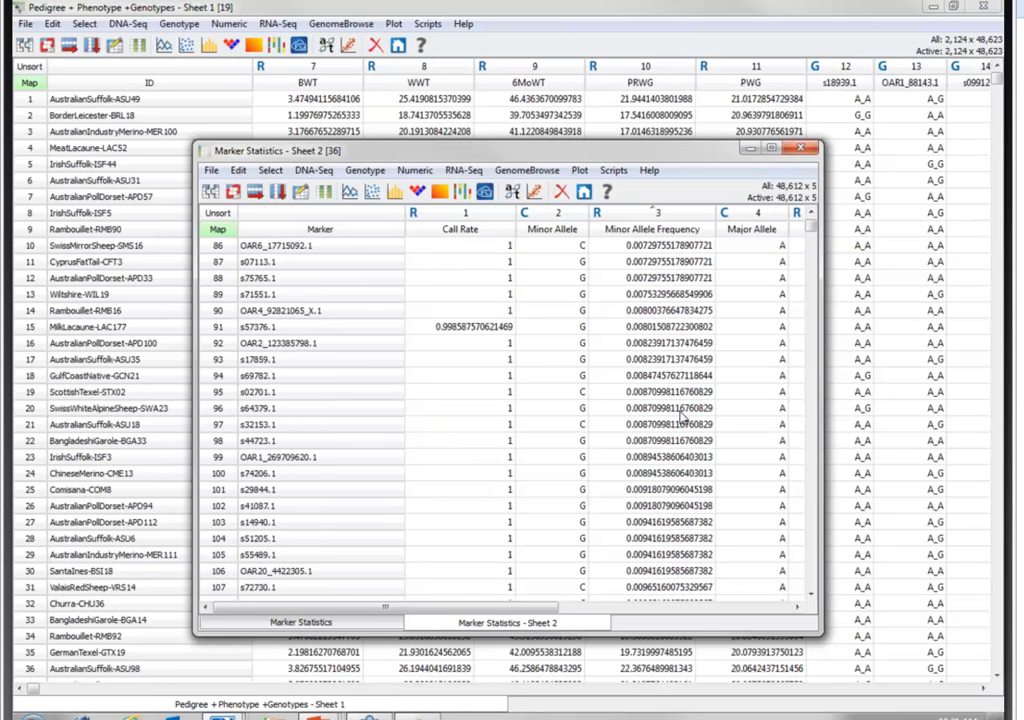
scroll(683, 421, down, 4)
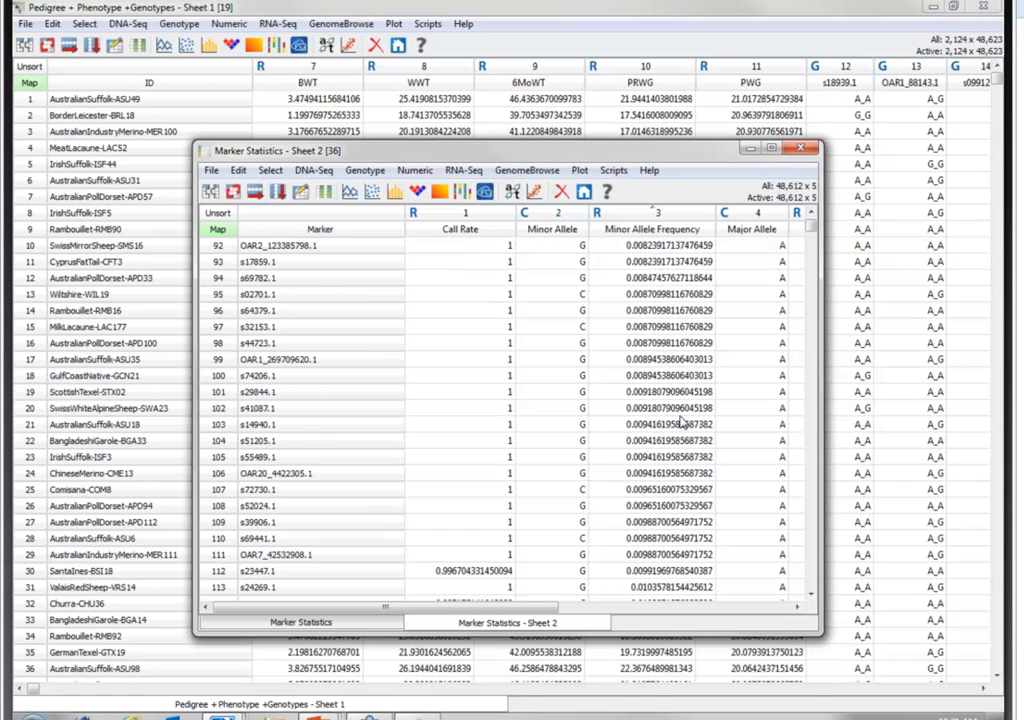
scroll(683, 421, down, 3)
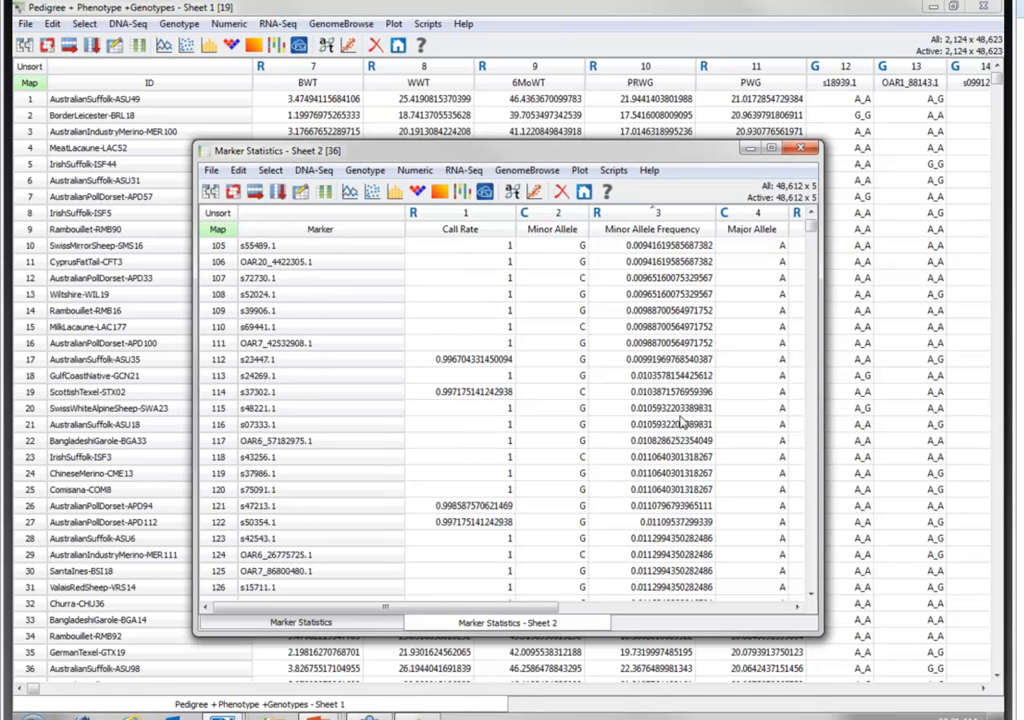
scroll(683, 421, down, 3)
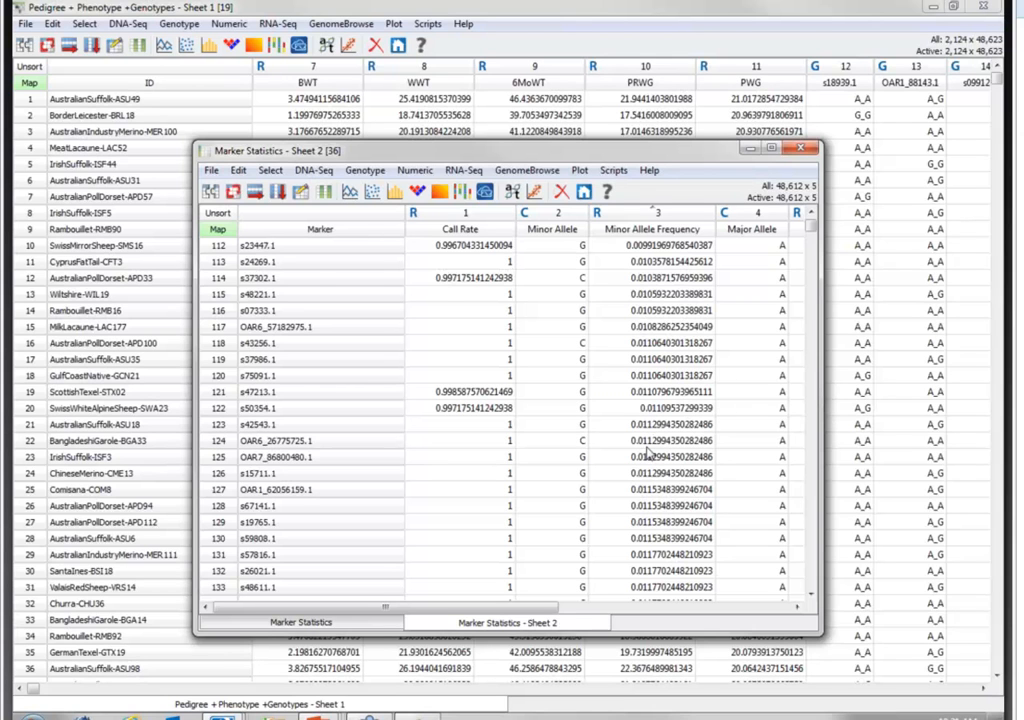
scroll(648, 455, up, 5)
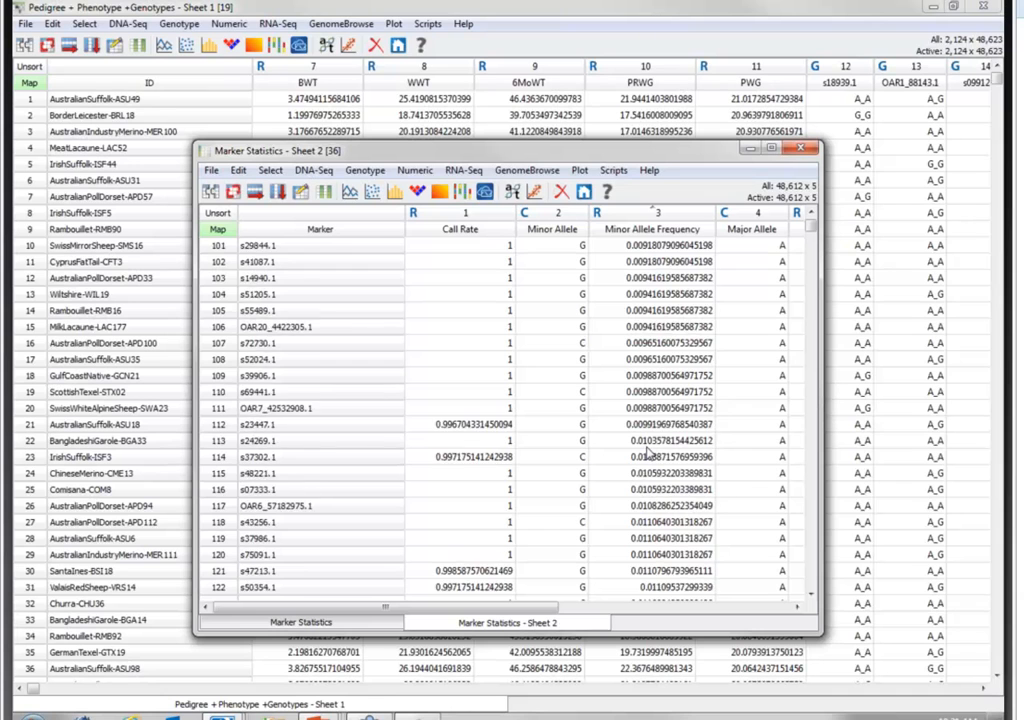
scroll(648, 455, down, 3)
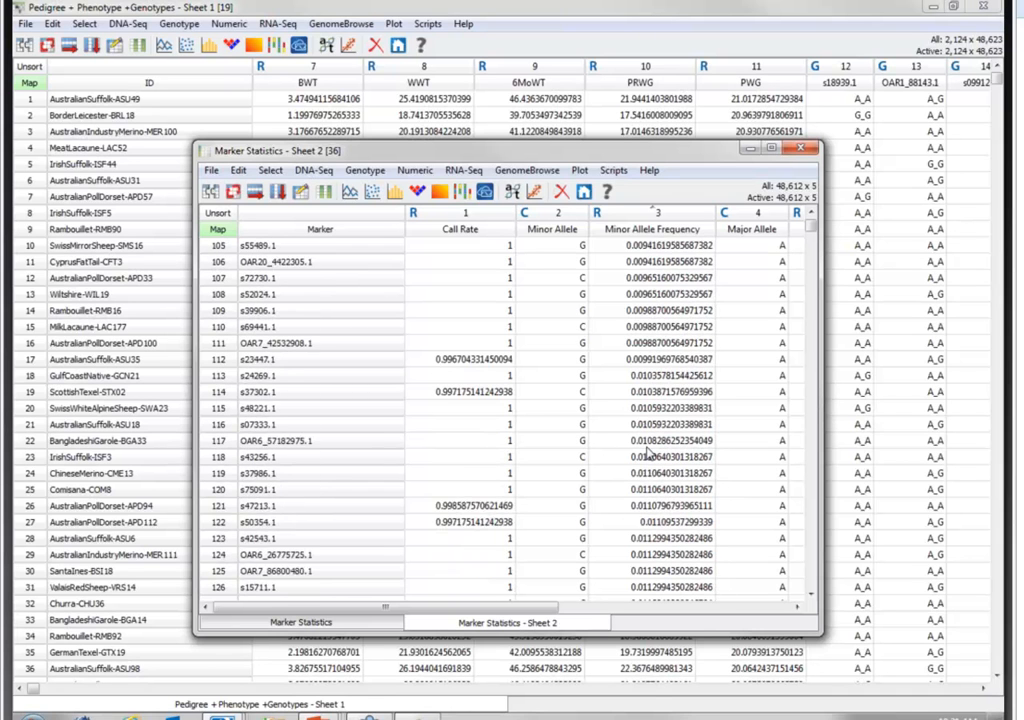
scroll(648, 455, down, 6)
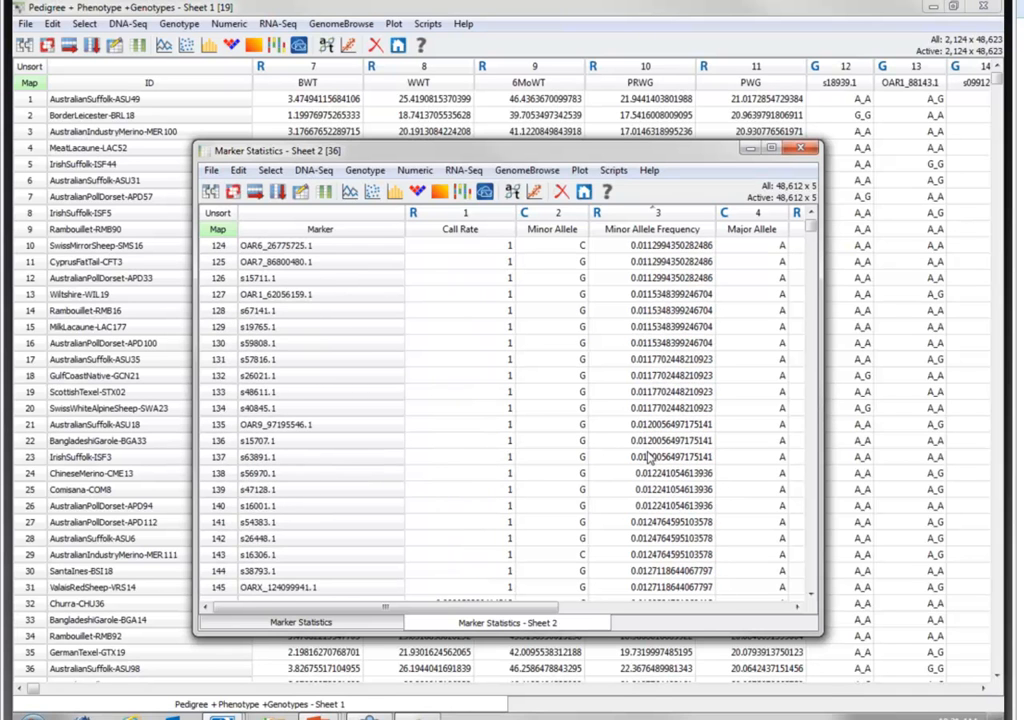
scroll(648, 455, down, 2)
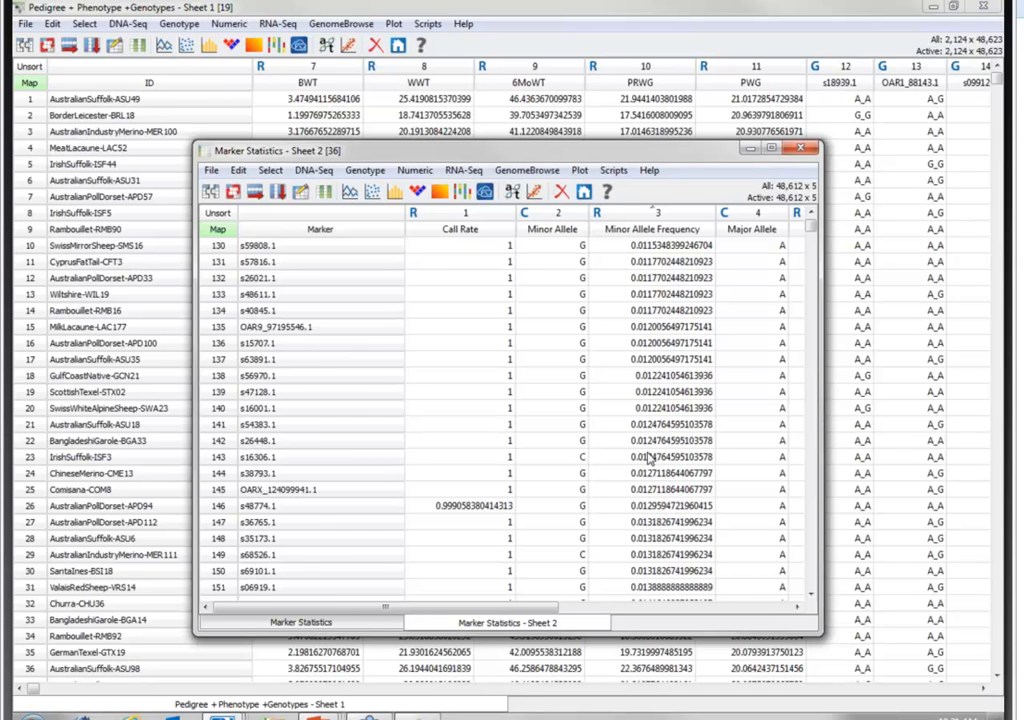
scroll(648, 457, down, 6)
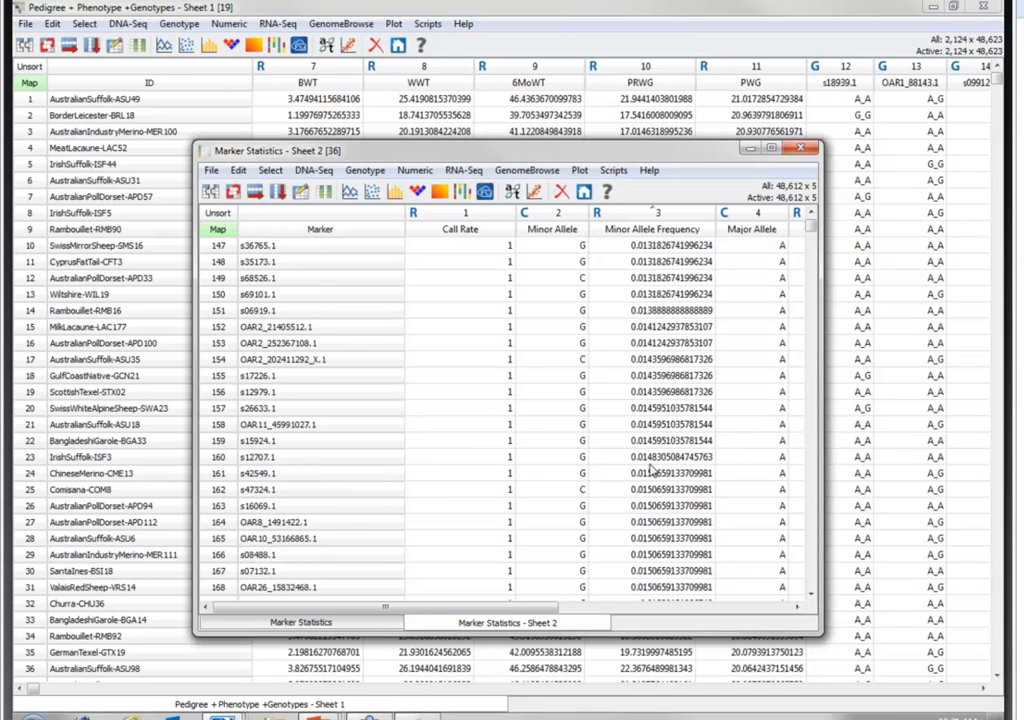
scroll(651, 469, down, 7)
scroll(651, 469, down, 3)
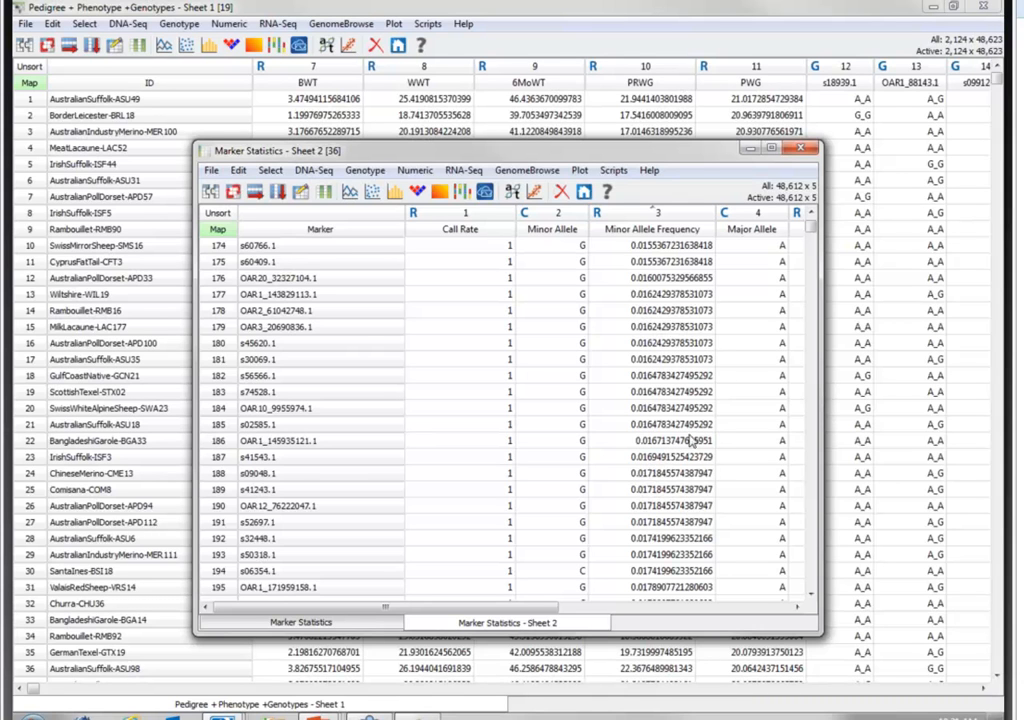
click(803, 150)
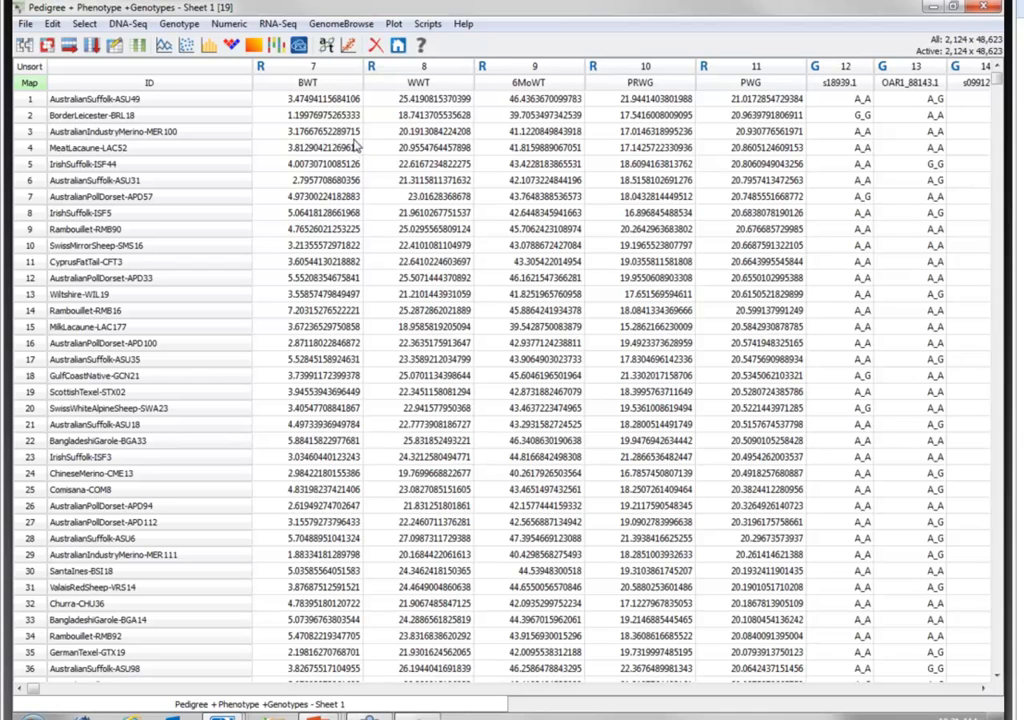
- Run Genotype Filtering by Marker including non-autosomal markers, dropping call rate < 0.95 and MAF < 0.05, and close the filtering results
click(179, 23)
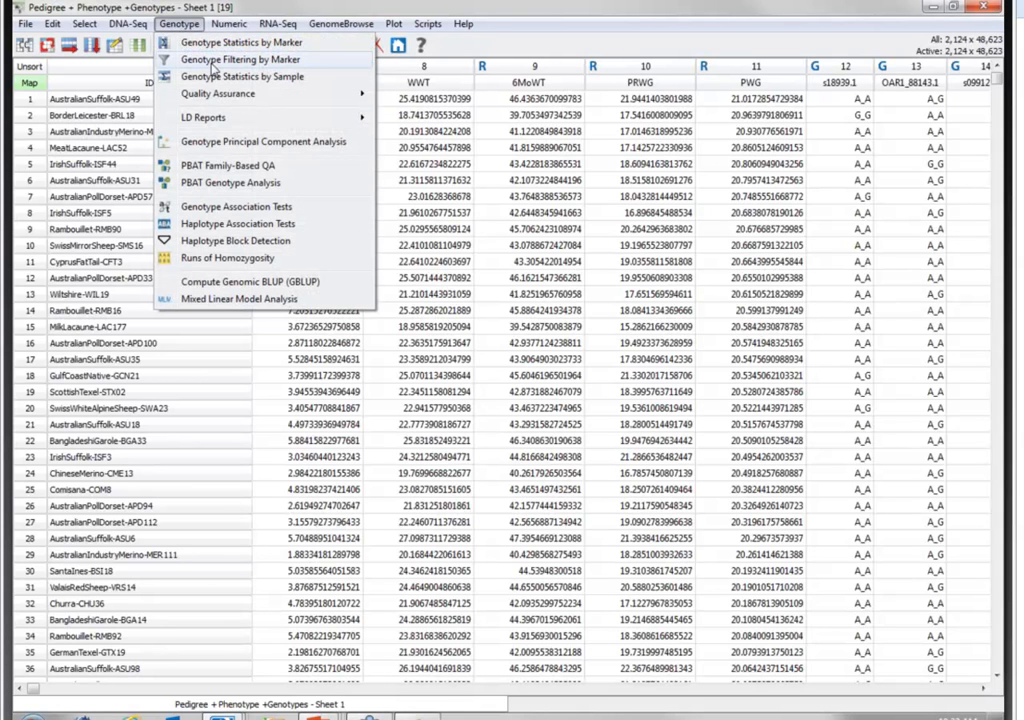
click(212, 62)
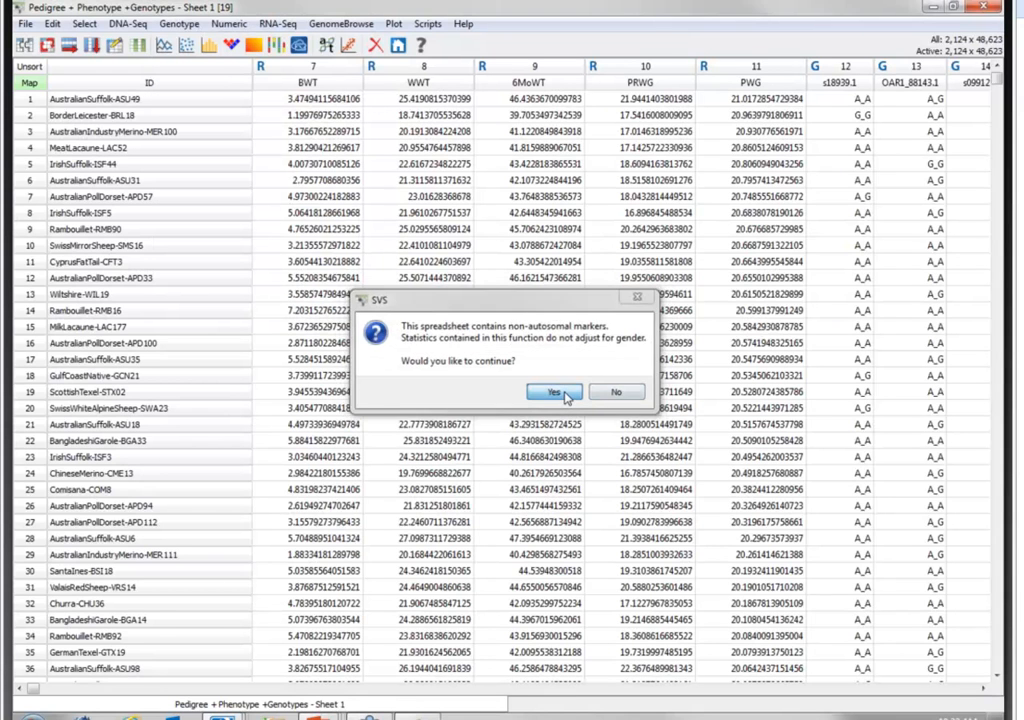
click(559, 393)
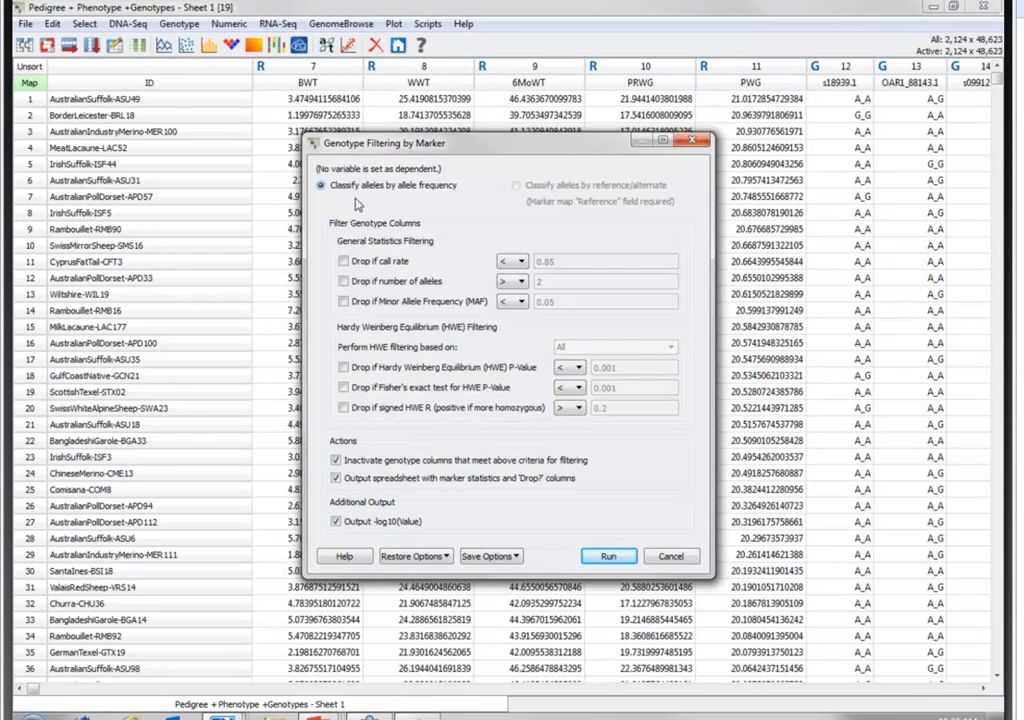
click(343, 261)
click(597, 259)
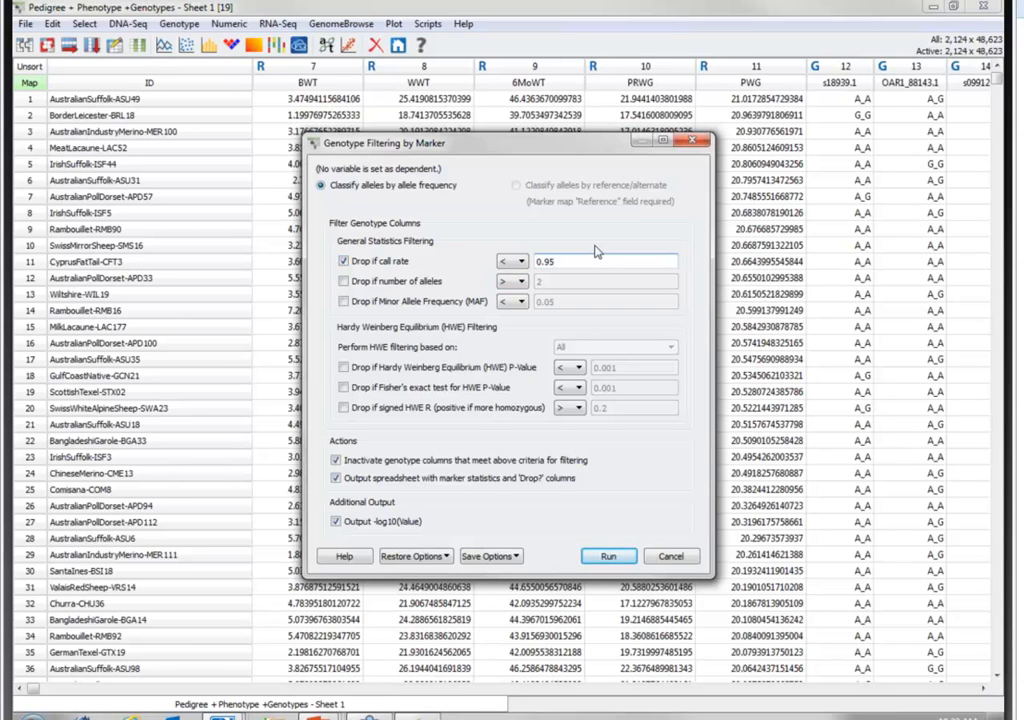
click(343, 301)
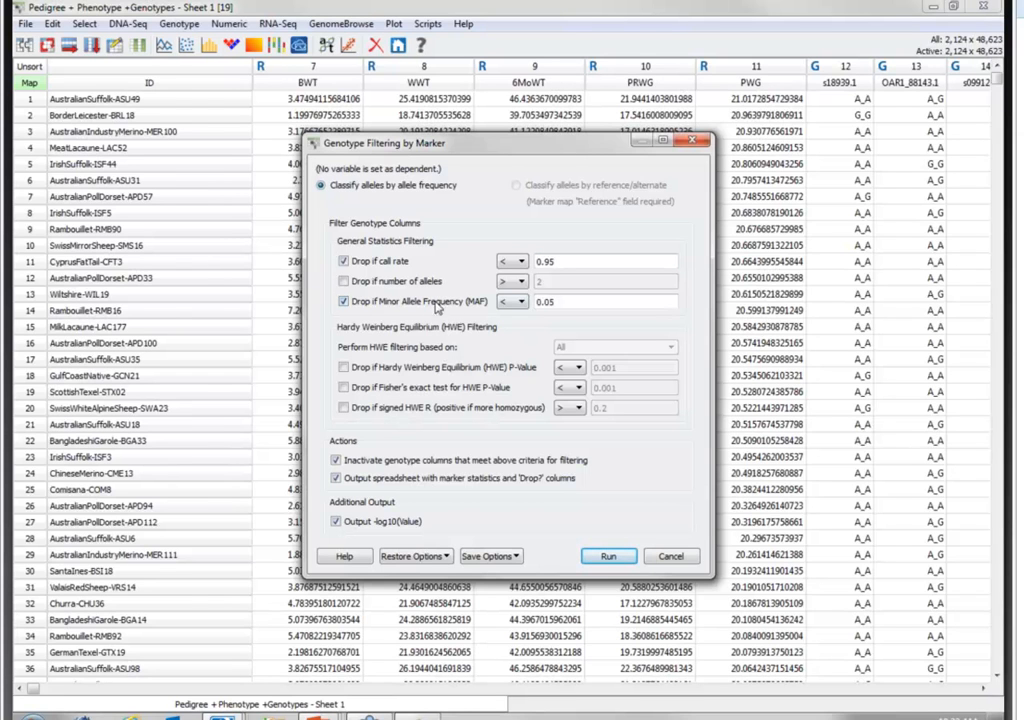
click(600, 305)
click(610, 556)
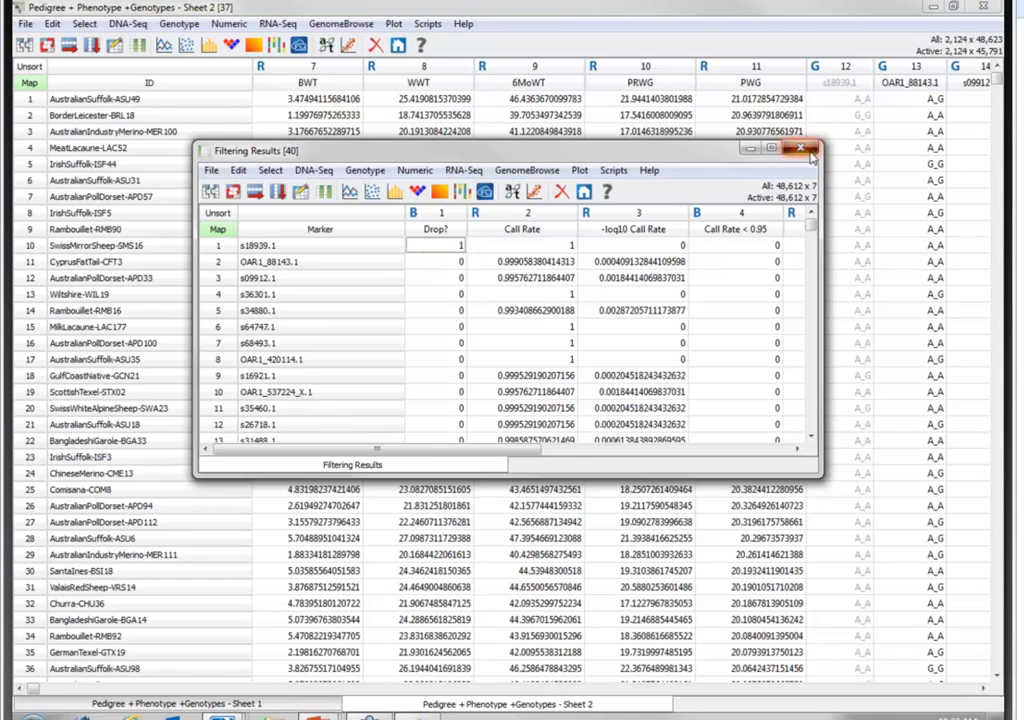
click(801, 149)
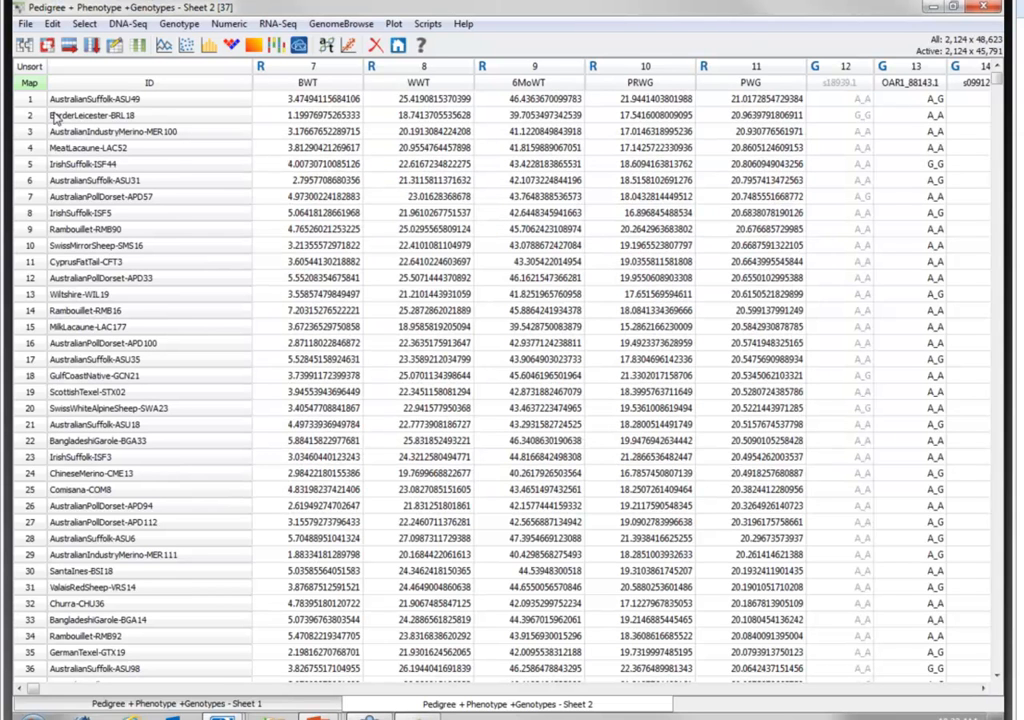
- Create a column subset of the active data and rename it Pedigree + Phenotype +Genotypes - CR and MAF Filtered
click(92, 46)
right_click(473, 464)
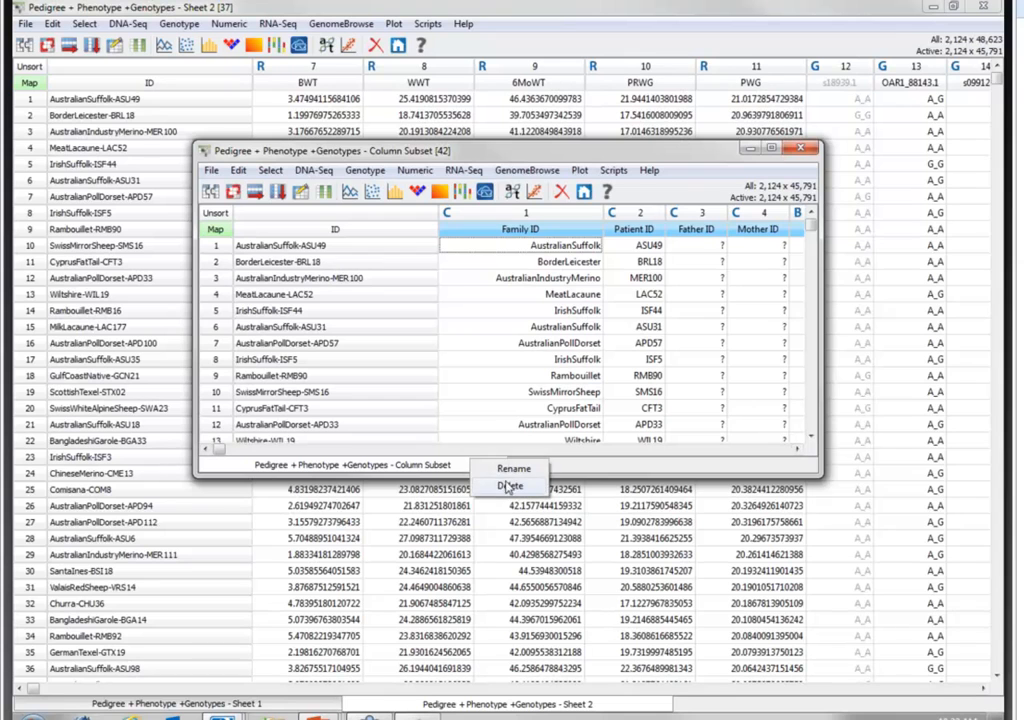
click(514, 468)
click(472, 314)
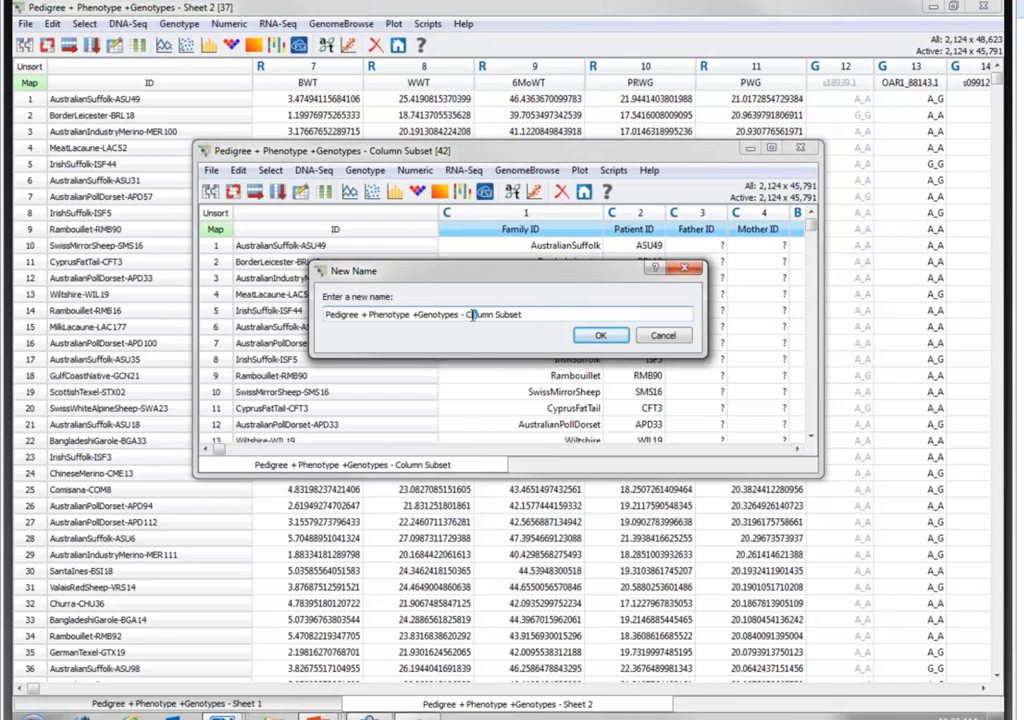
drag(558, 315, 466, 316)
text(CR and MAF Filtered)
key(Return)
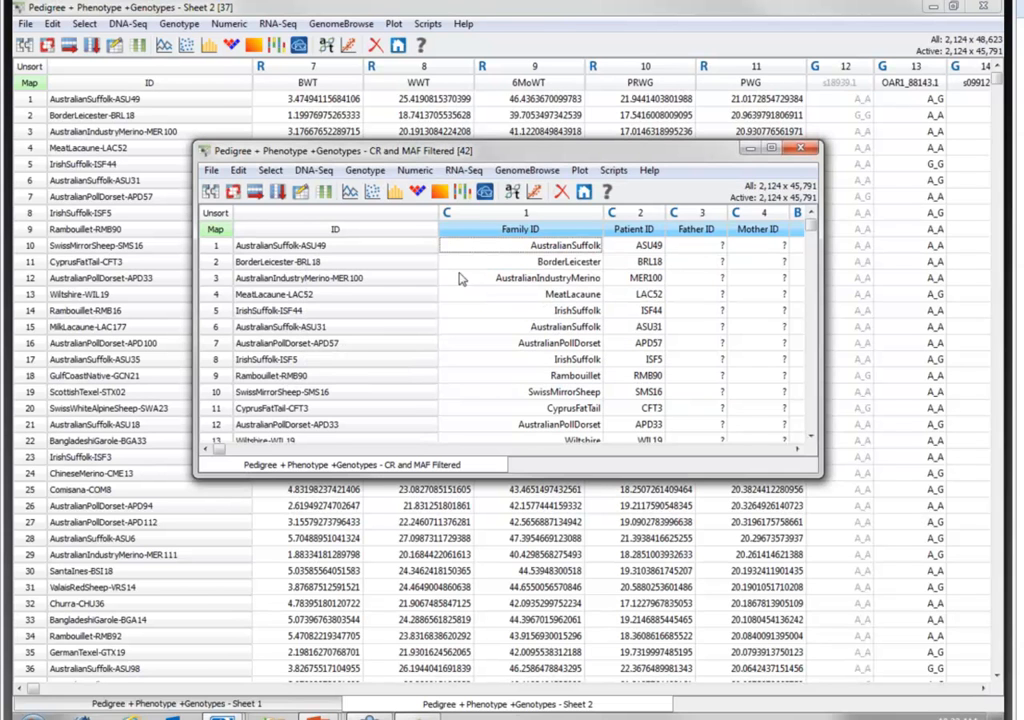
- Close the unfiltered parent spreadsheet and maximize the CR and MAF Filtered spreadsheet
click(994, 4)
click(994, 5)
click(772, 149)
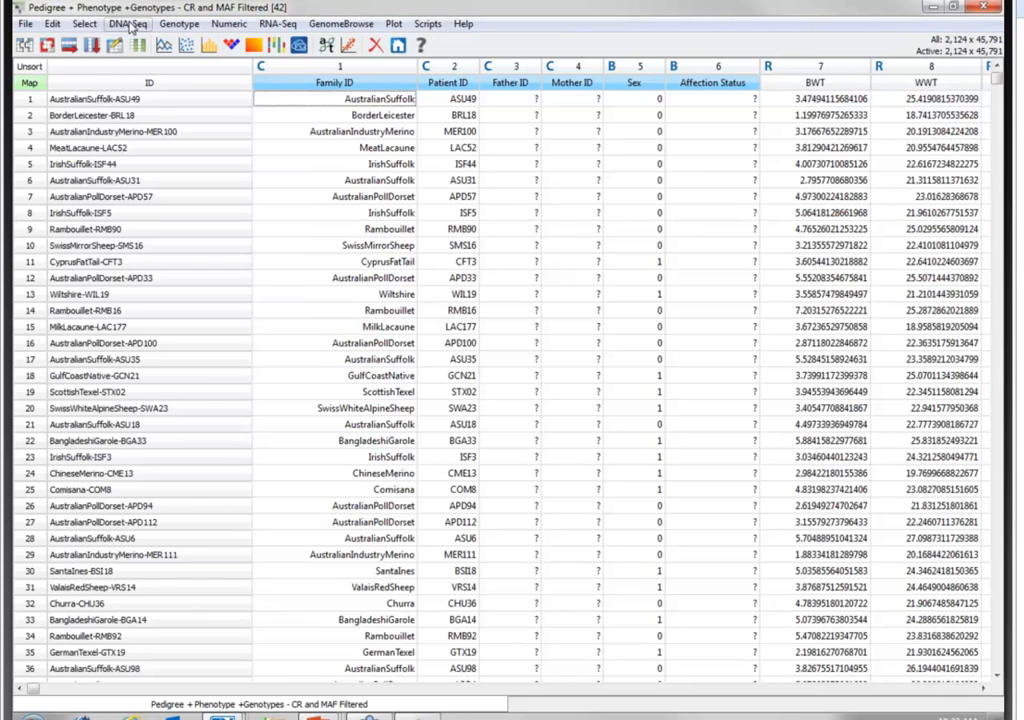
- Activate the markers by chromosome, keeping chromosomes 1 to 26 and excluding X
click(84, 23)
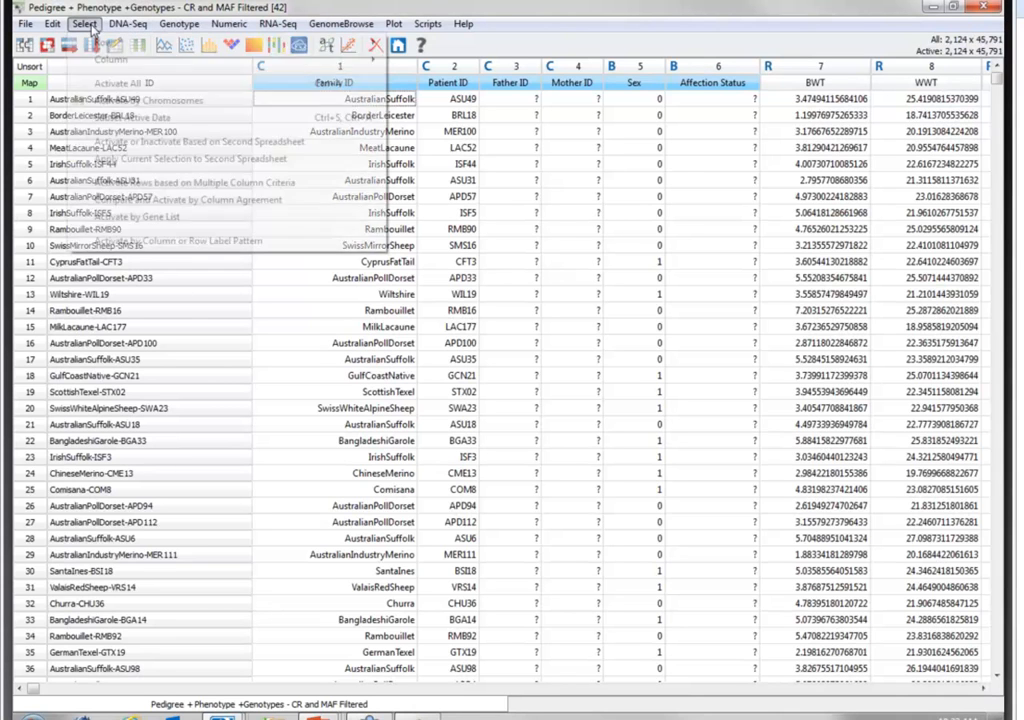
click(125, 101)
click(477, 428)
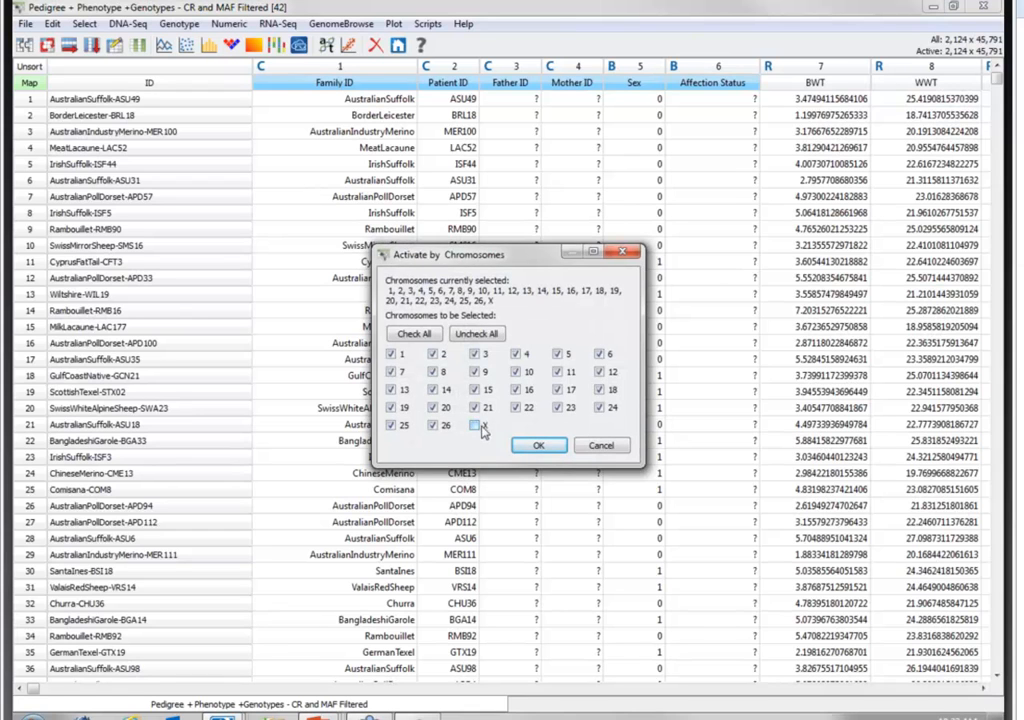
click(533, 448)
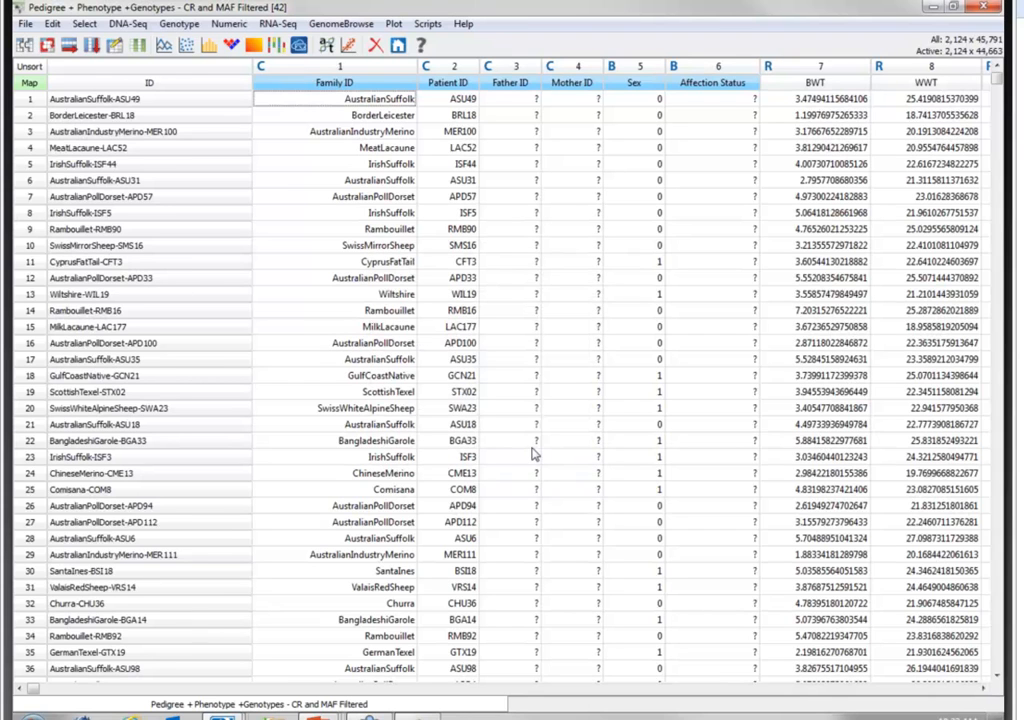
- Try LD Pruning with window size 50, window increment 10, the r^2 statistic and LD threshold 0.1, and cancel the run
click(163, 26)
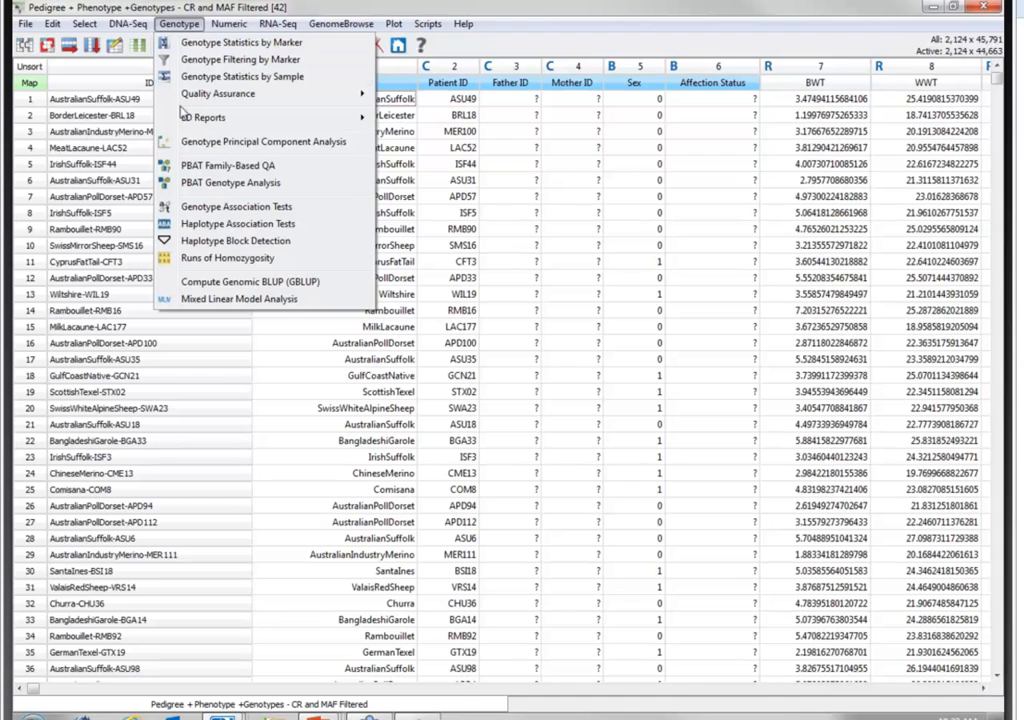
mouse_move(218, 93)
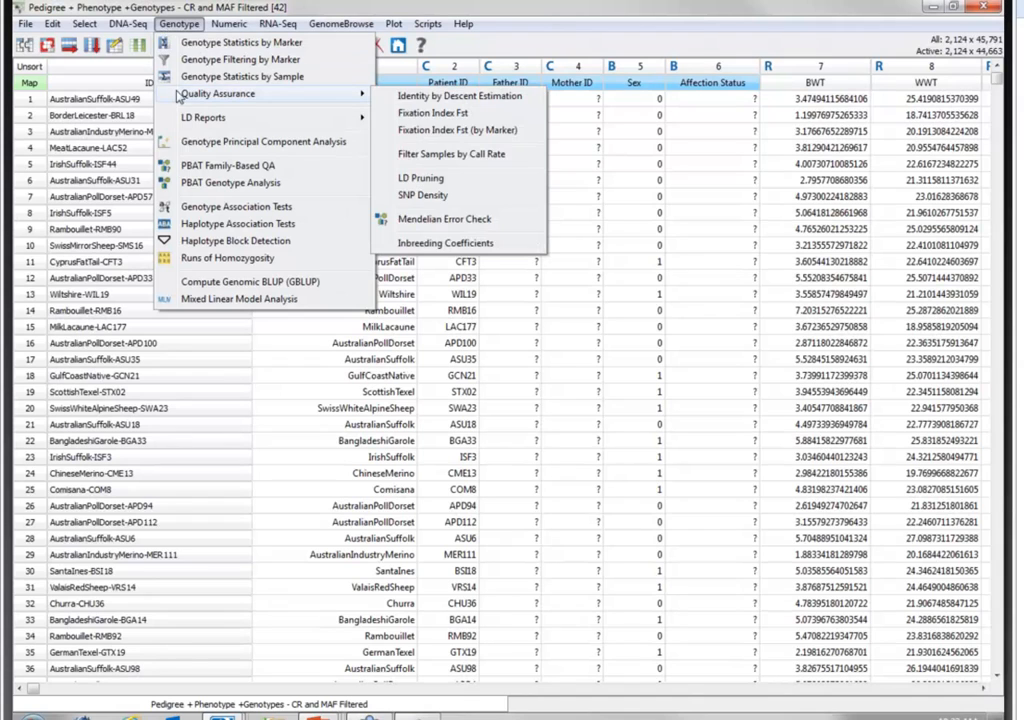
click(447, 180)
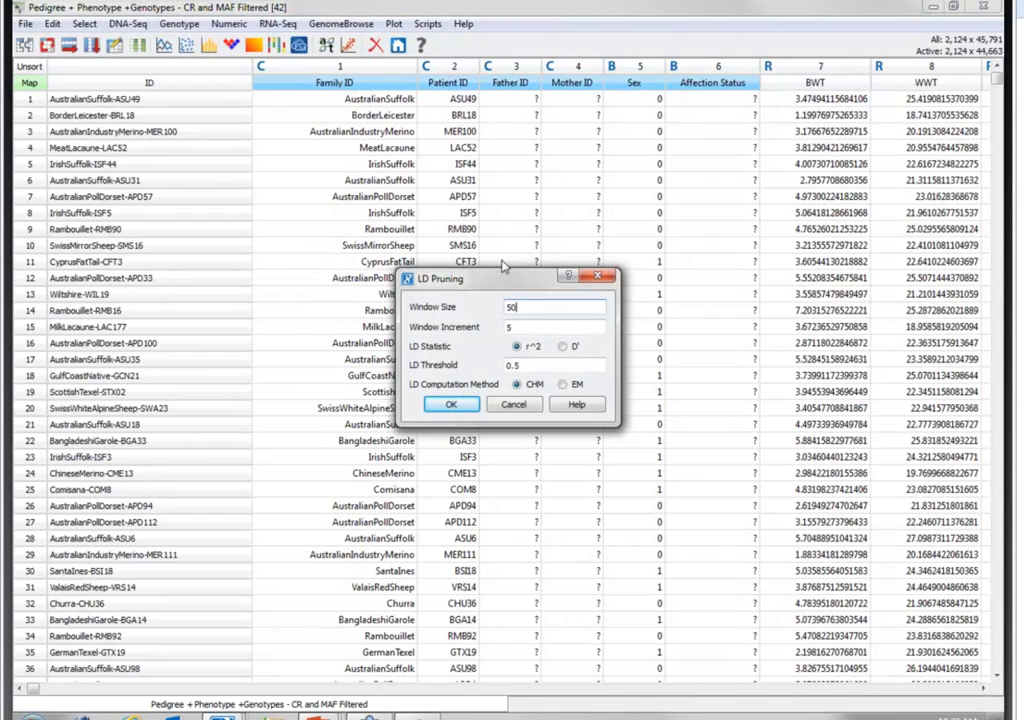
click(542, 328)
key(BackSpace)
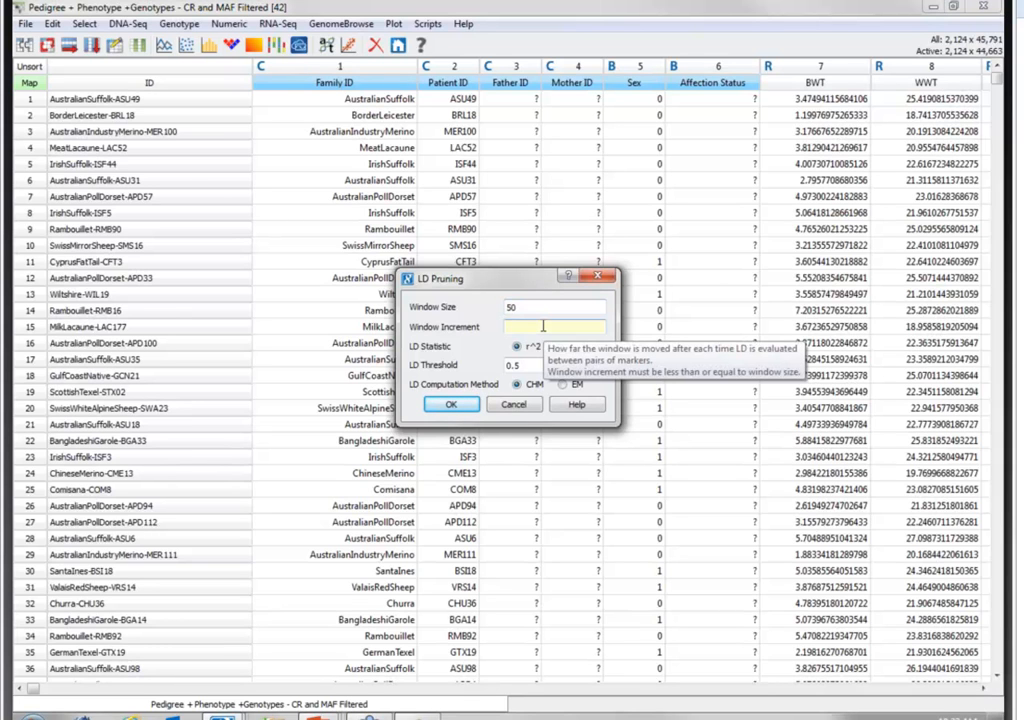
text(10)
click(536, 367)
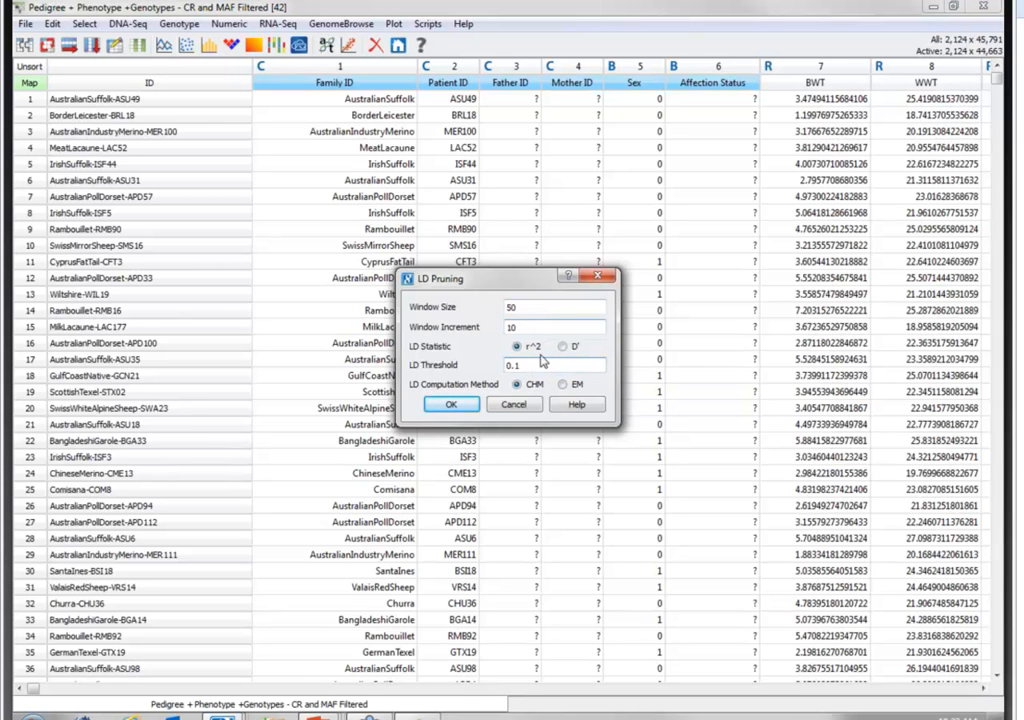
click(452, 405)
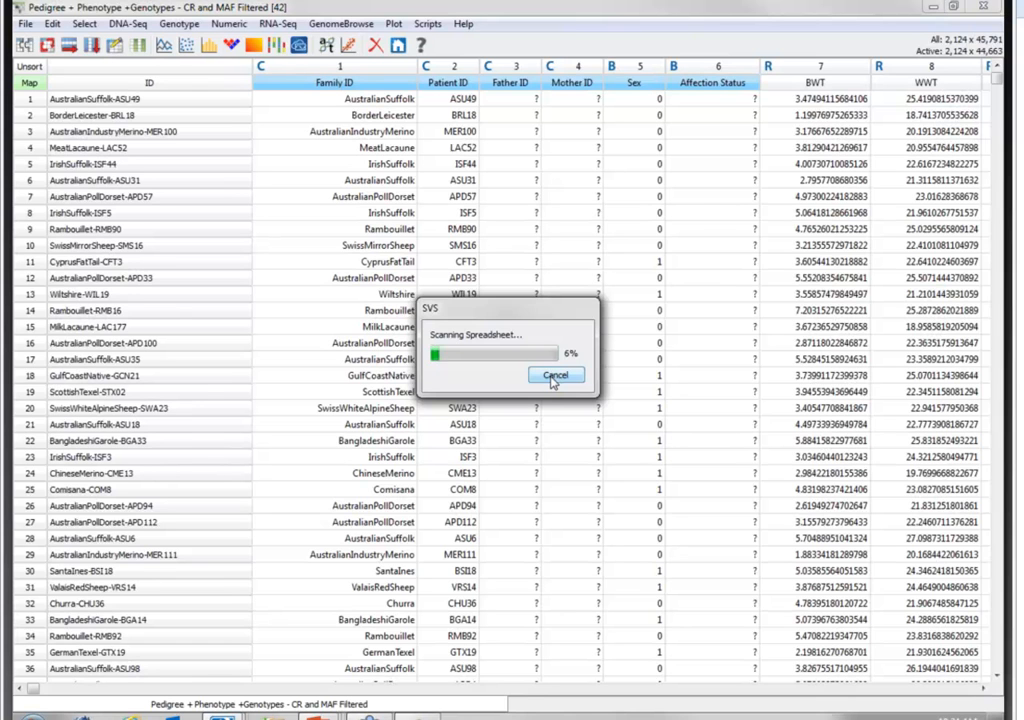
click(554, 377)
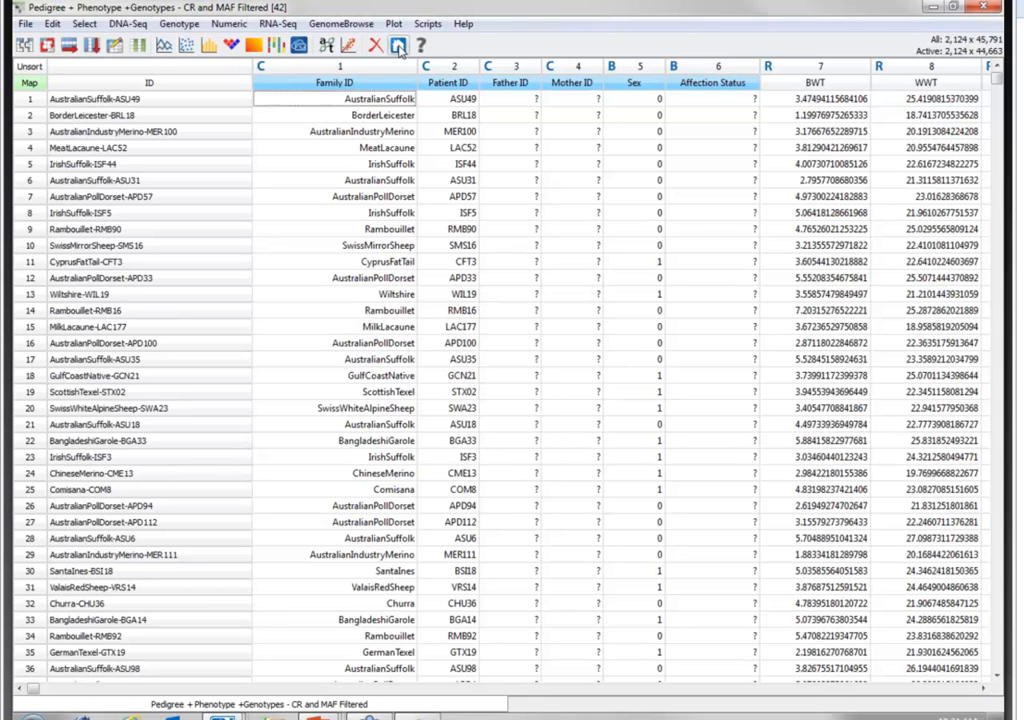
- Import MarkersToUseForPCA.xlsx into the project as a third-party Excel 2007 dataset, using the first row as column names, and widen its spreadsheet
click(299, 45)
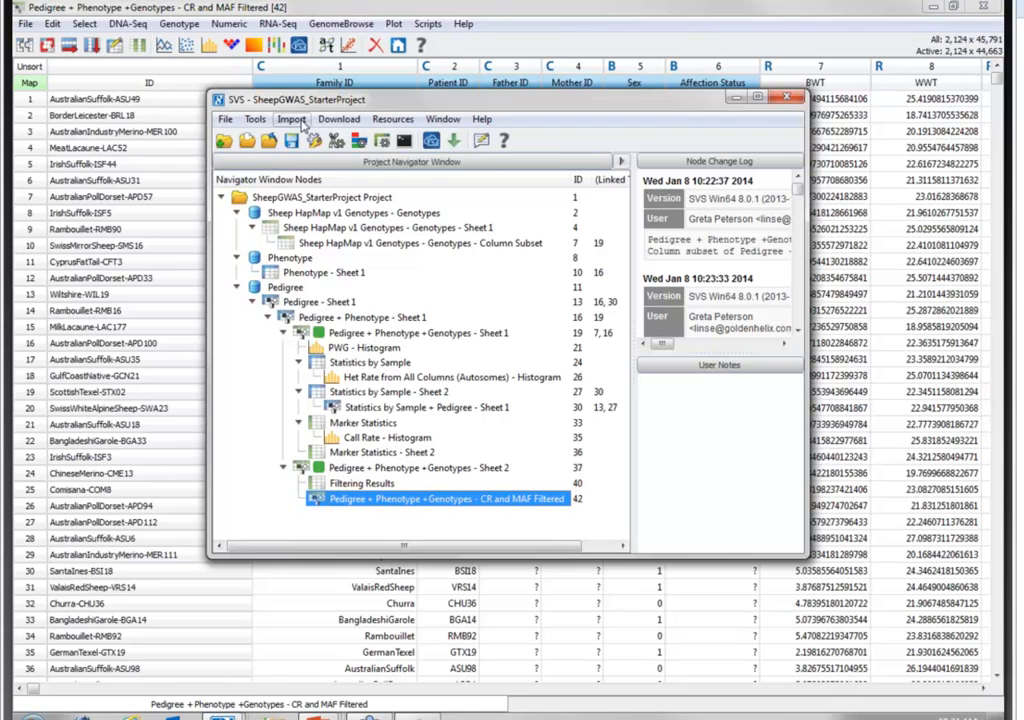
click(300, 121)
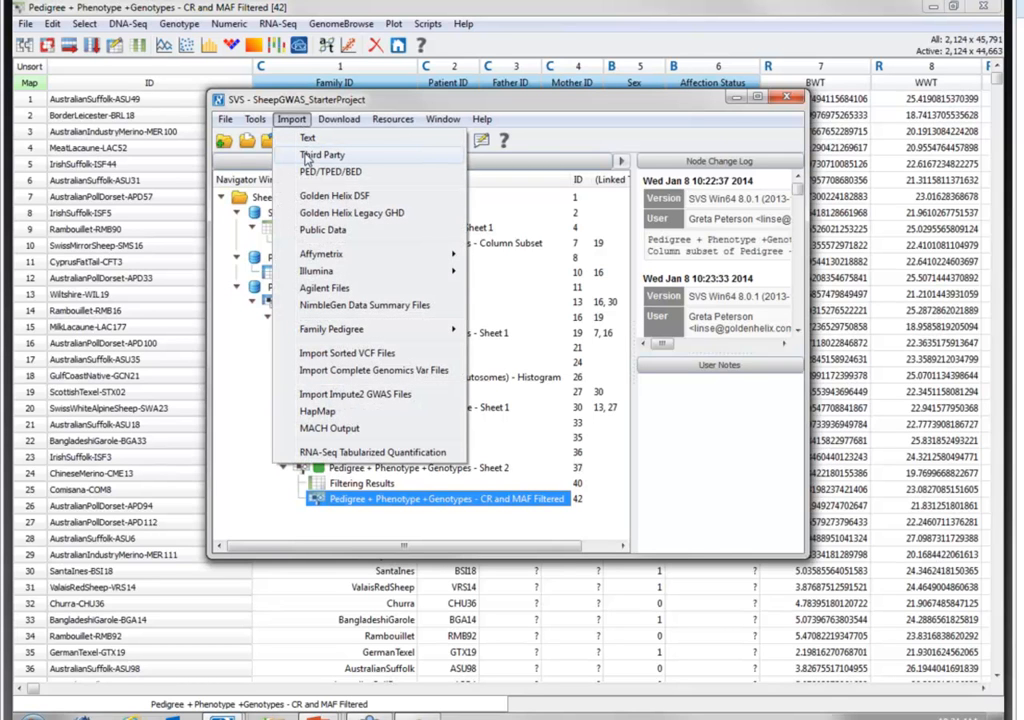
click(307, 158)
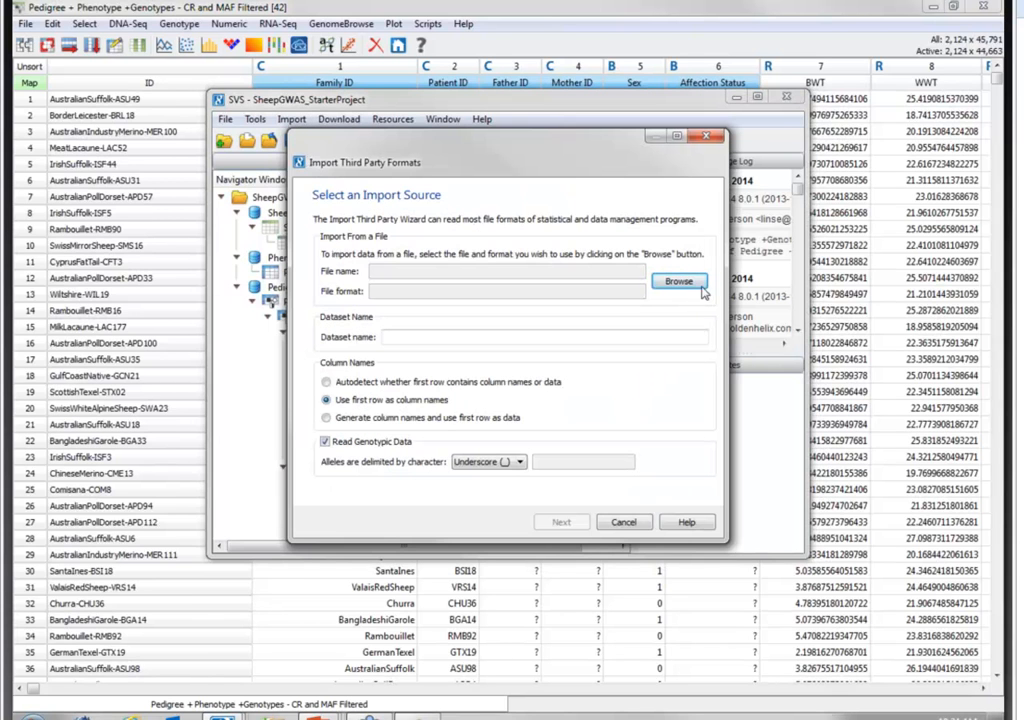
click(680, 282)
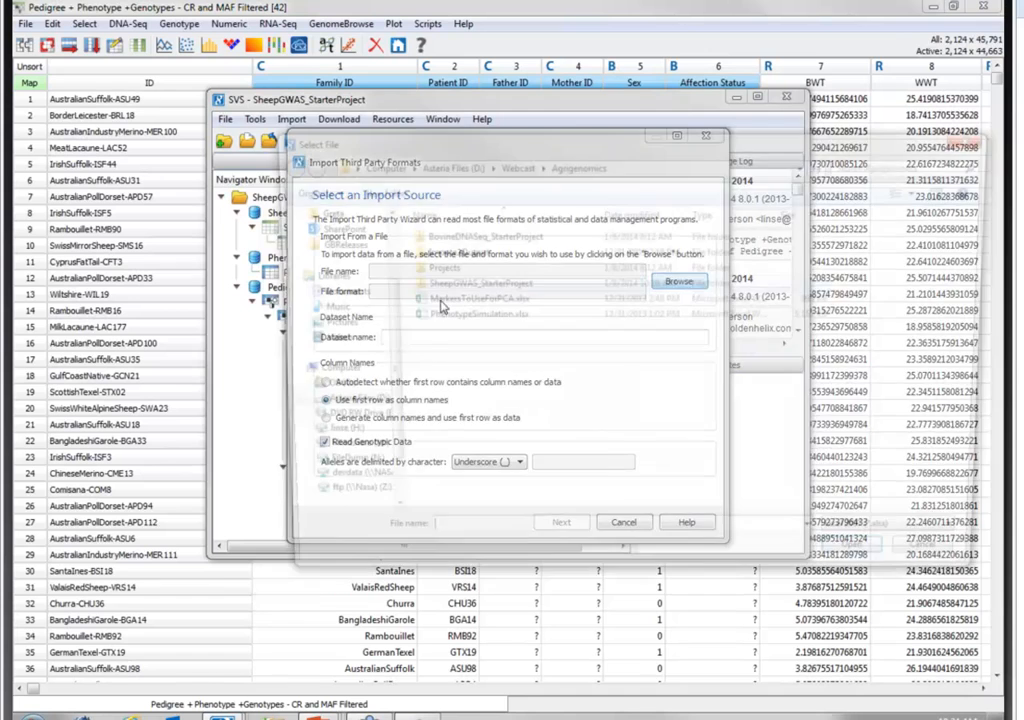
click(478, 302)
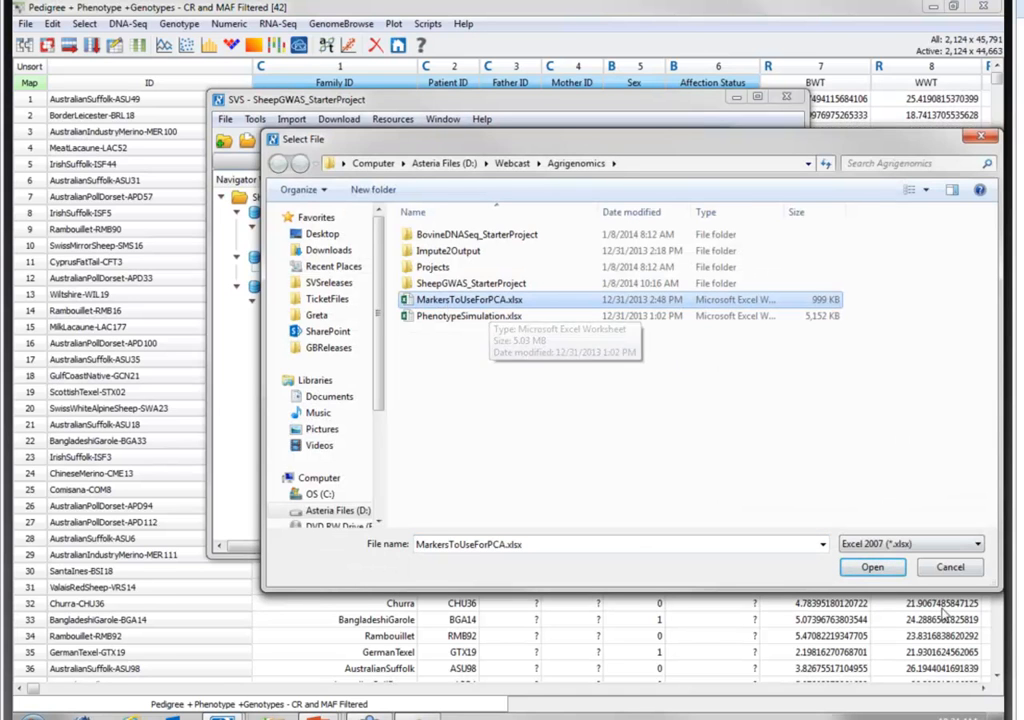
click(872, 567)
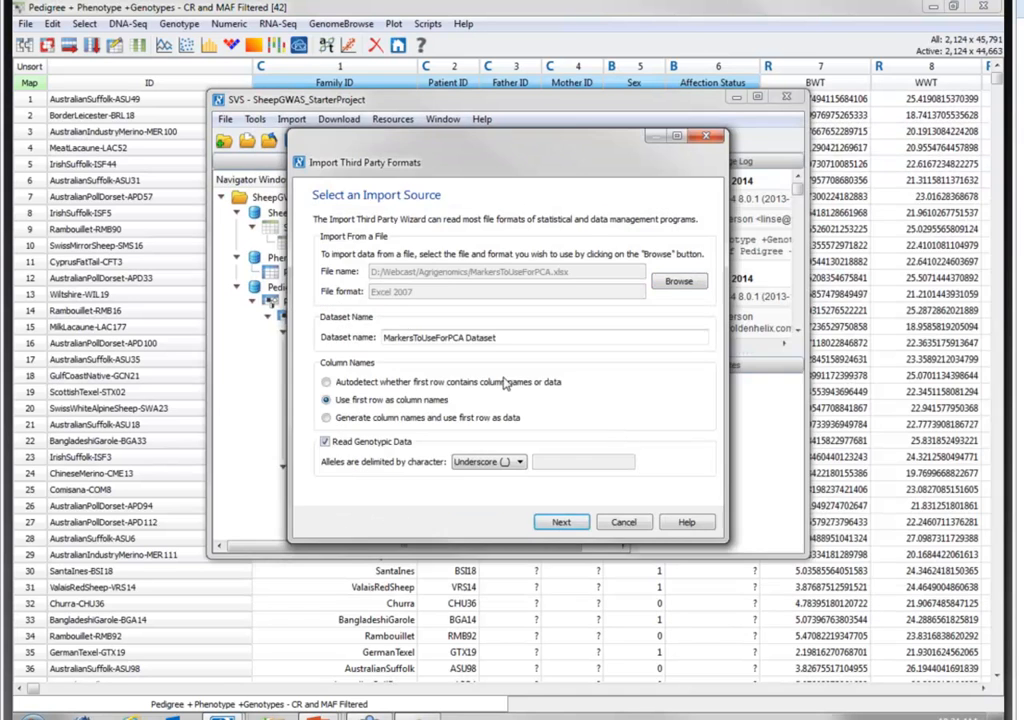
click(563, 523)
click(568, 523)
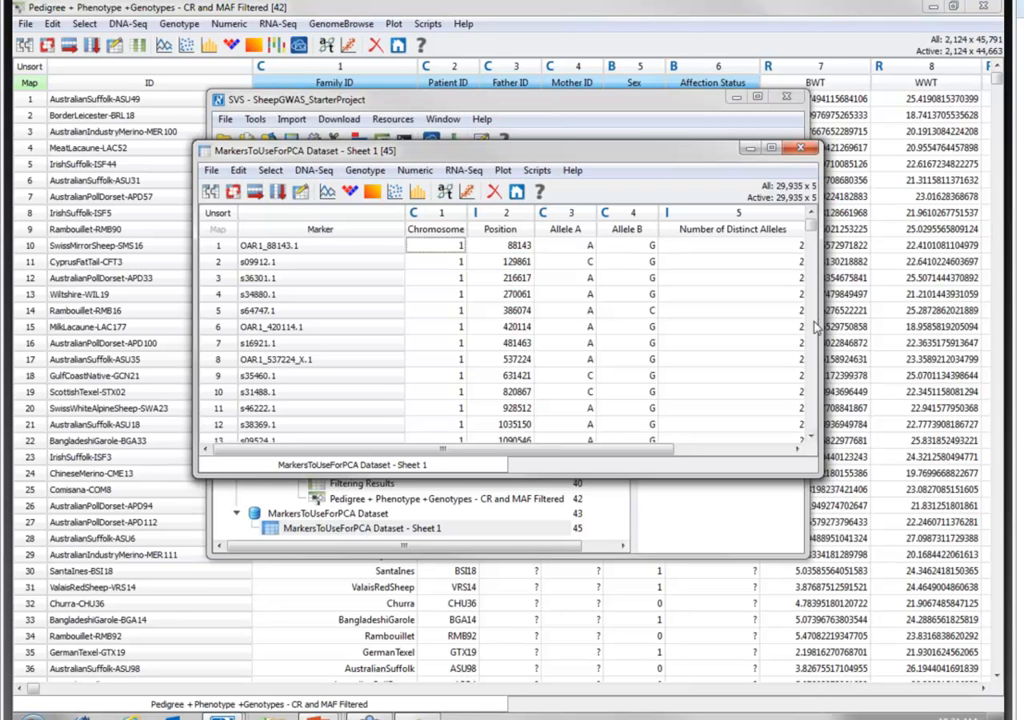
drag(817, 320, 910, 320)
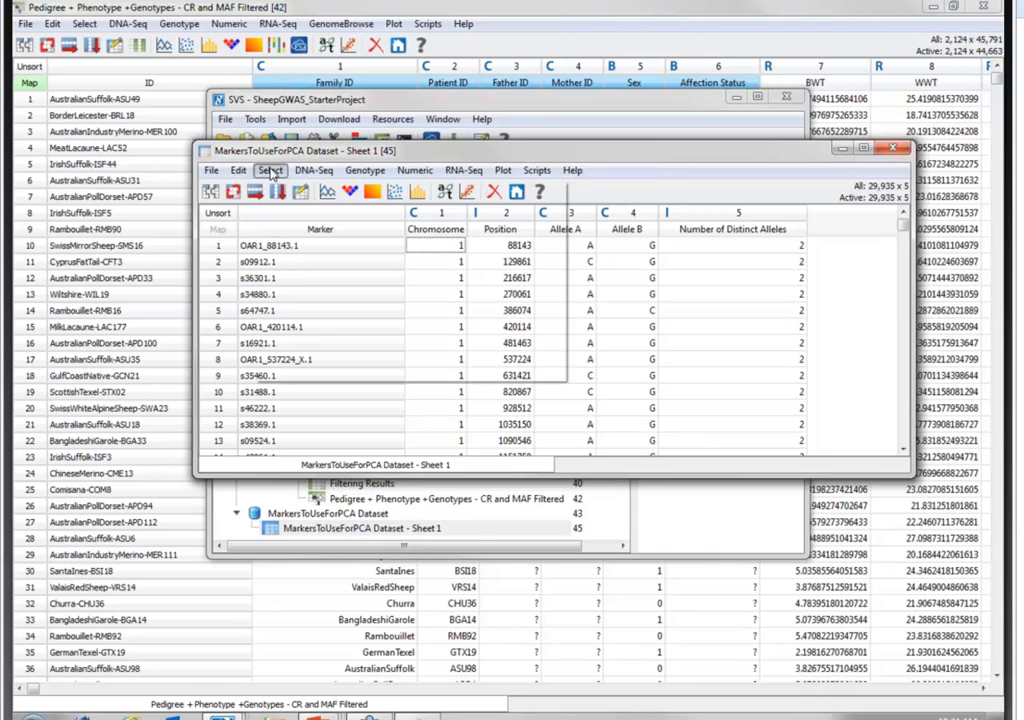
- Apply the current row selection of the MarkersToUseForPCA sheet to the Pedigree + Phenotype +Genotypes - CR and MAF Filtered spreadsheet
click(270, 171)
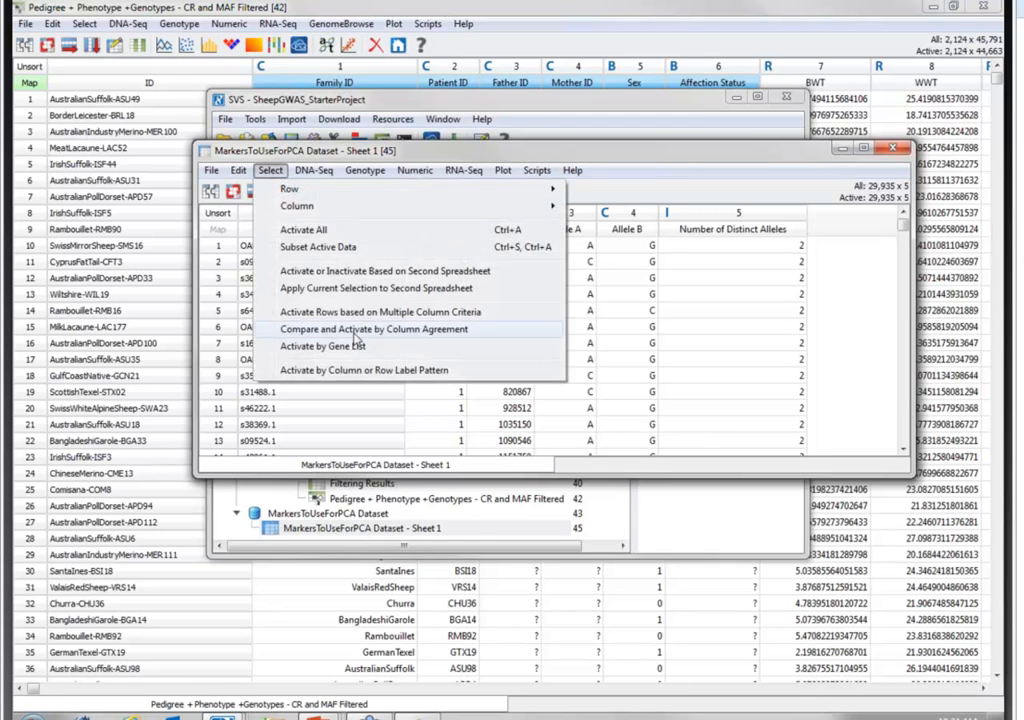
click(330, 289)
click(489, 335)
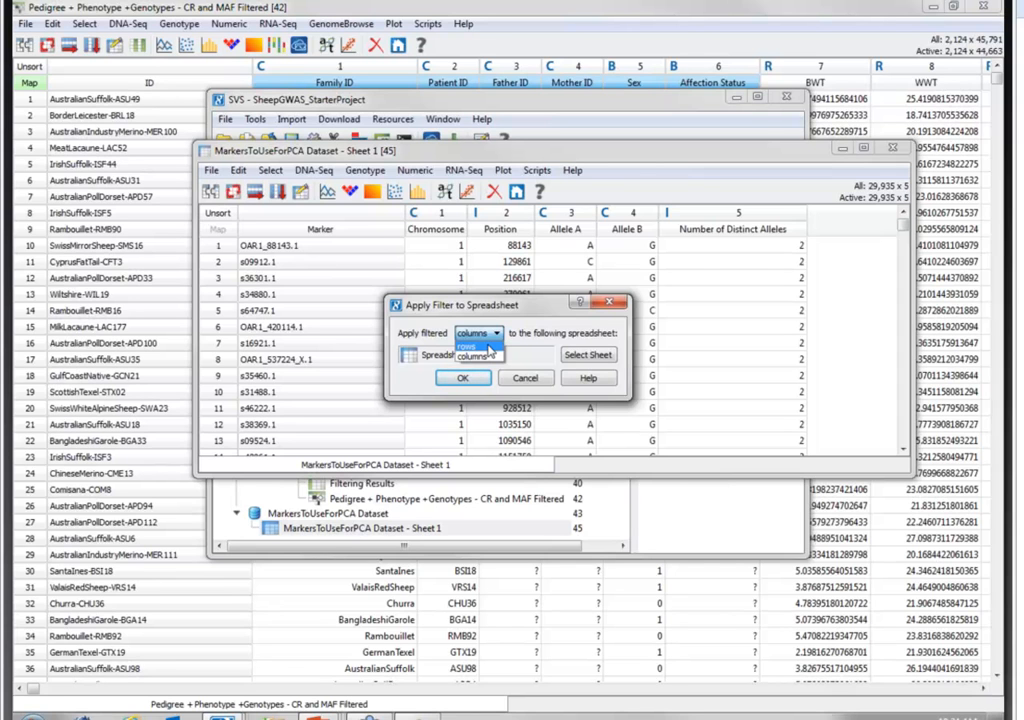
click(489, 347)
click(588, 355)
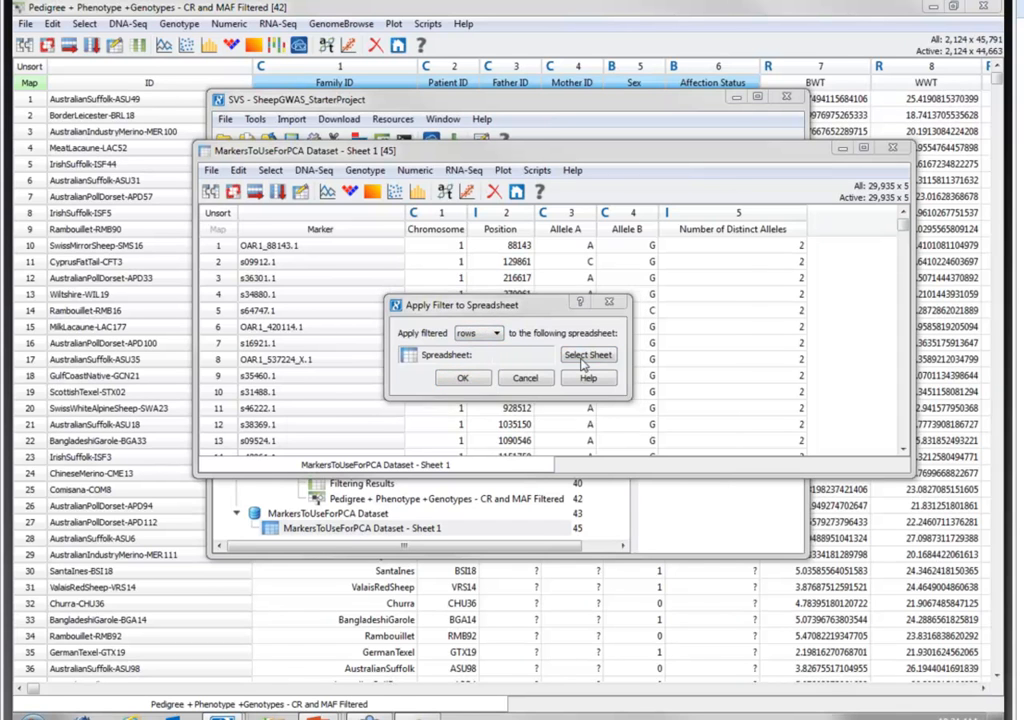
scroll(448, 435, down, 3)
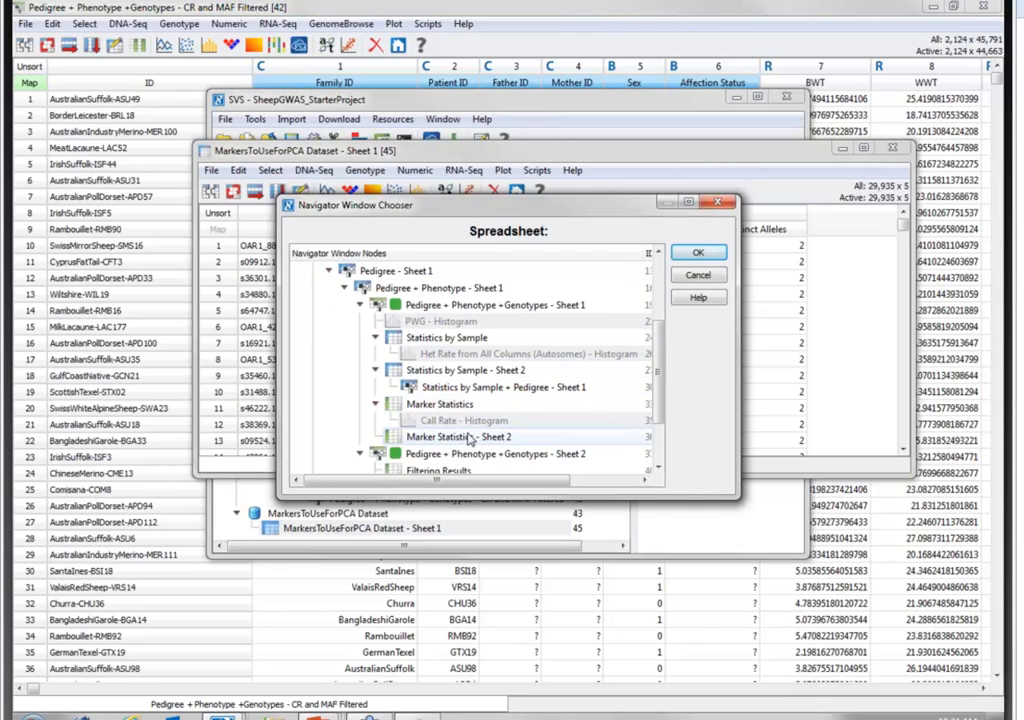
scroll(484, 458, down, 2)
click(495, 437)
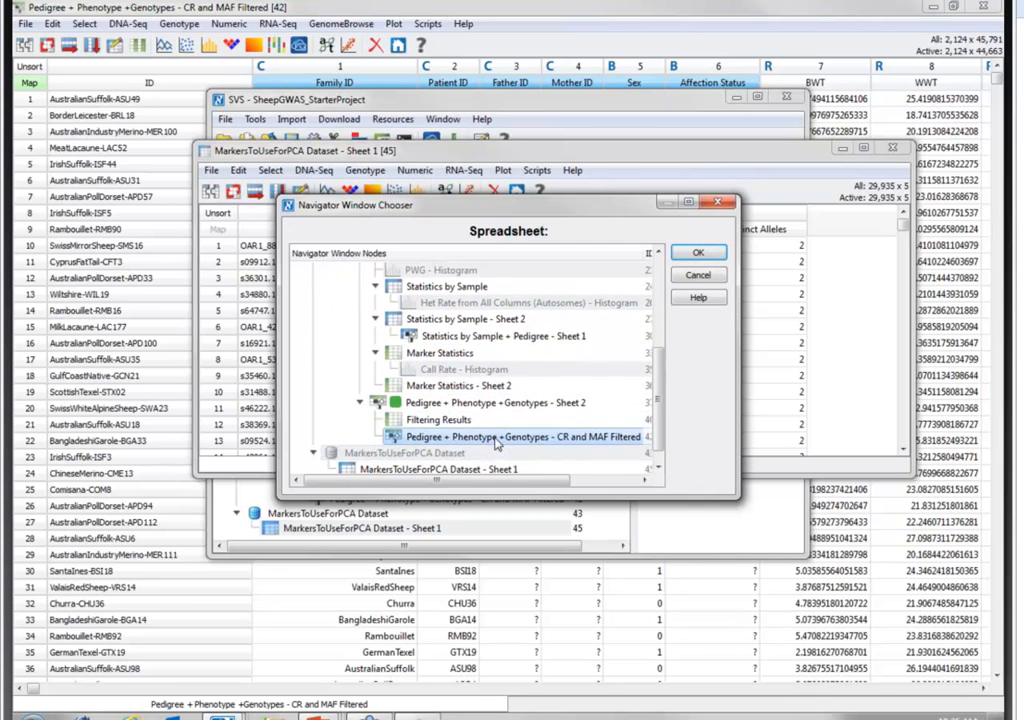
double_click(495, 438)
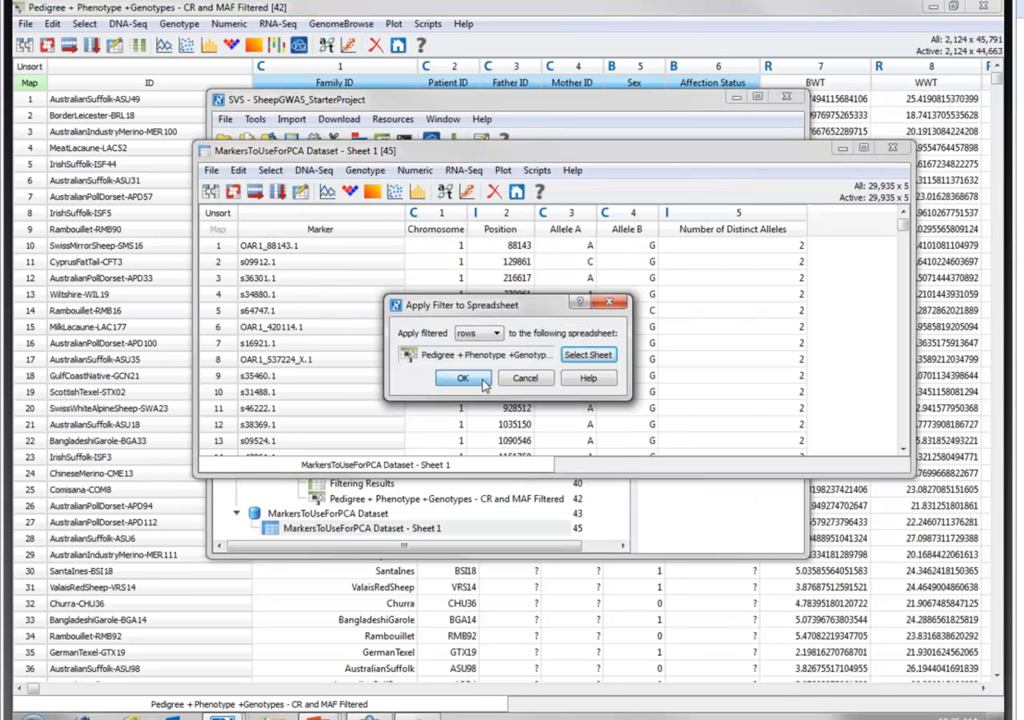
click(483, 384)
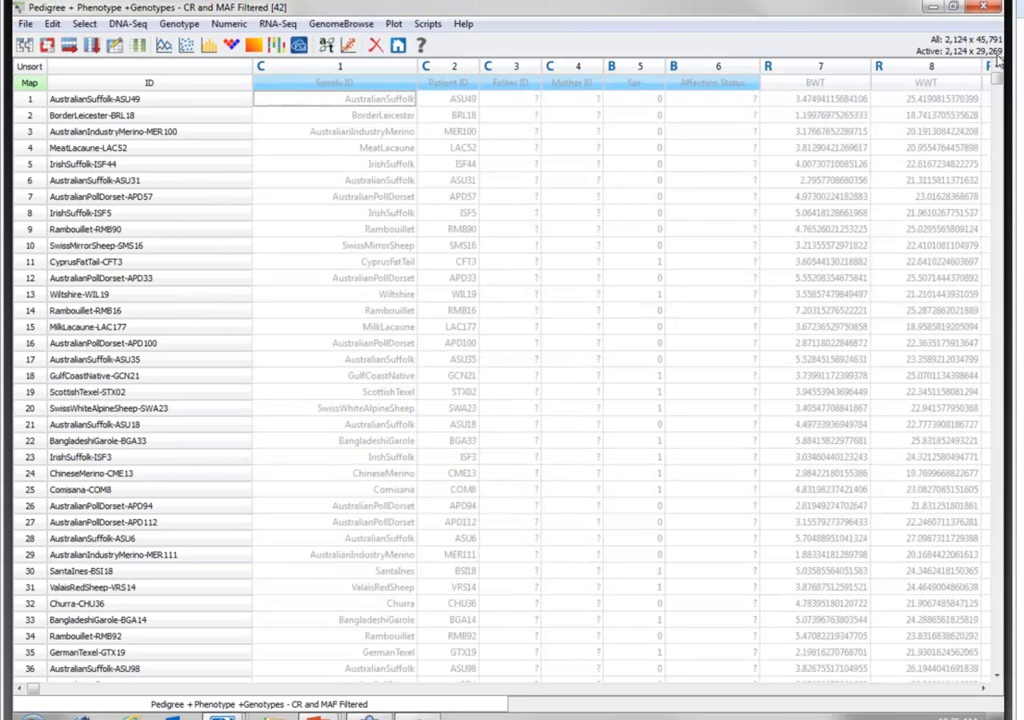
- Reactivate the pedigree and phenotype columns from Family ID through PWG and create a column subset of the active data
click(340, 86)
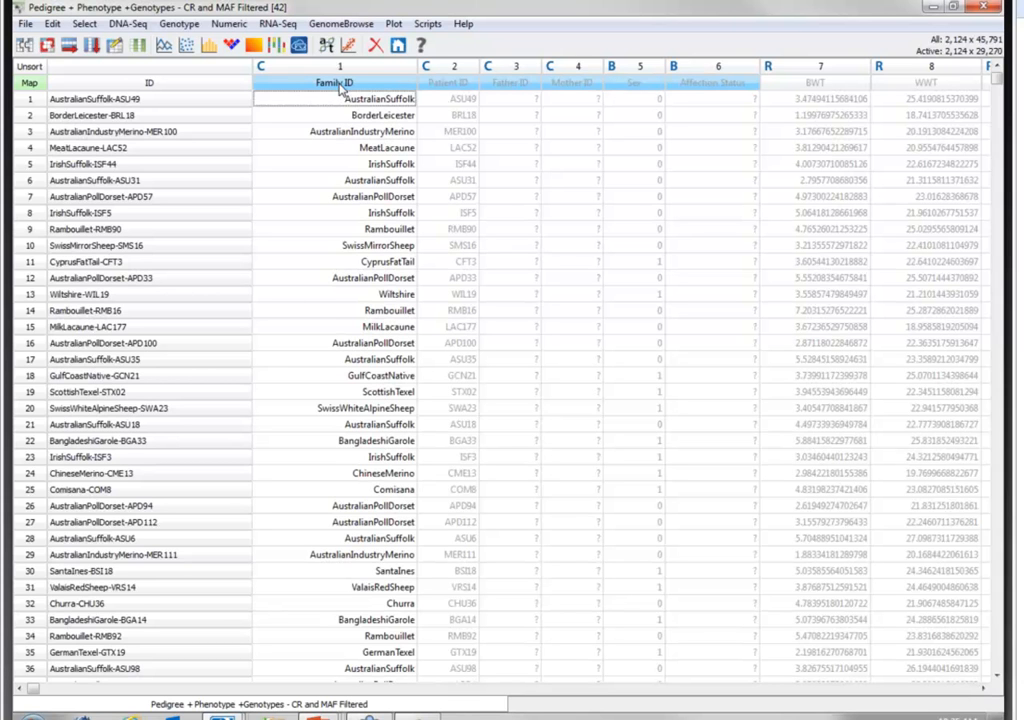
click(985, 693)
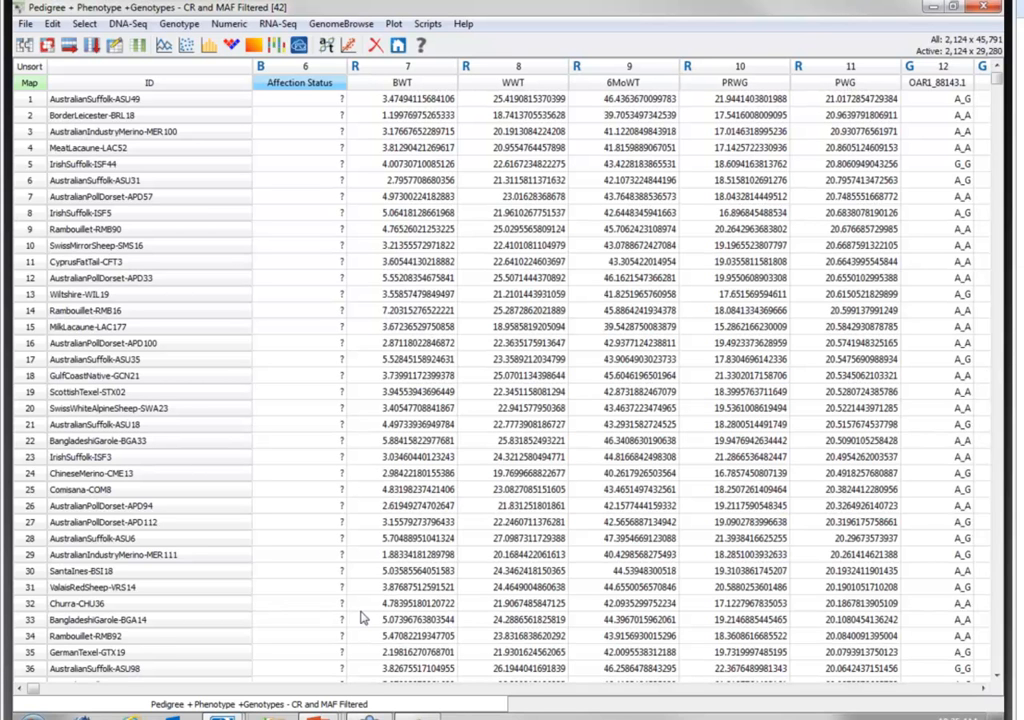
click(91, 46)
- Rename the new column subset Pedigree + Phenotype +Genotypes - CR and MAF Filtered - For PCA
right_click(478, 465)
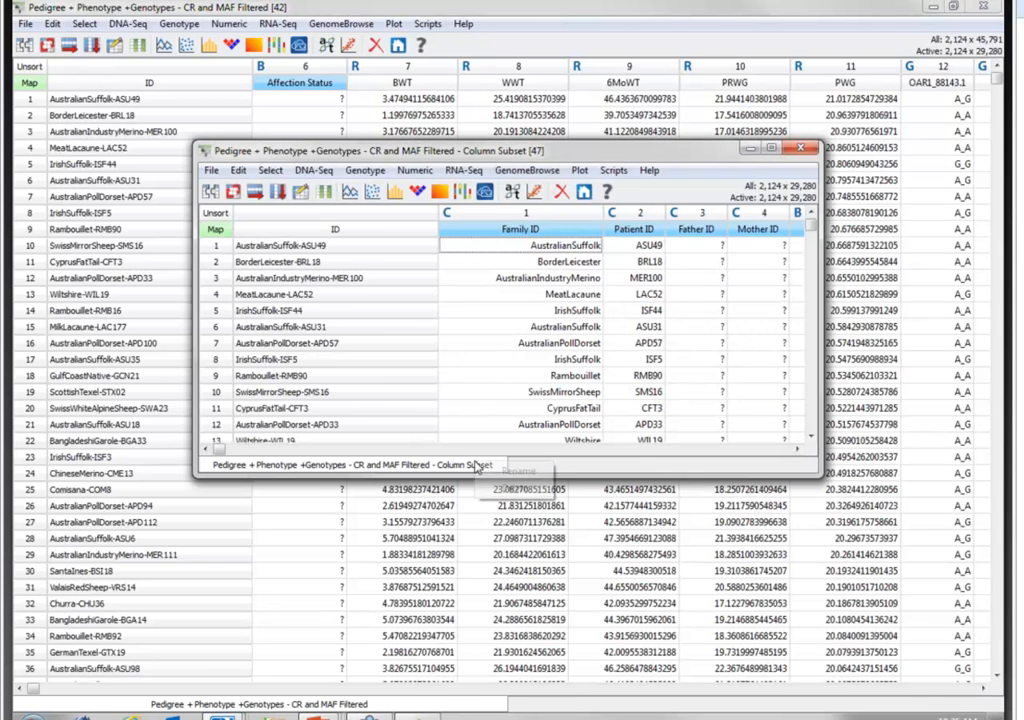
click(503, 473)
drag(606, 315, 552, 317)
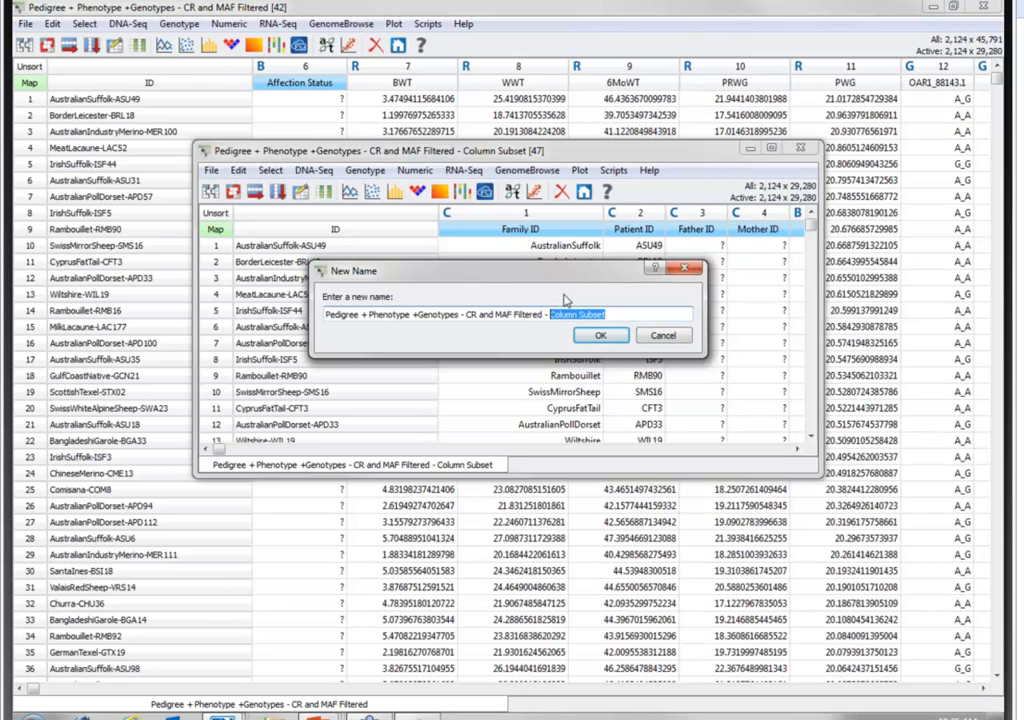
text(For PCA)
key(Return)
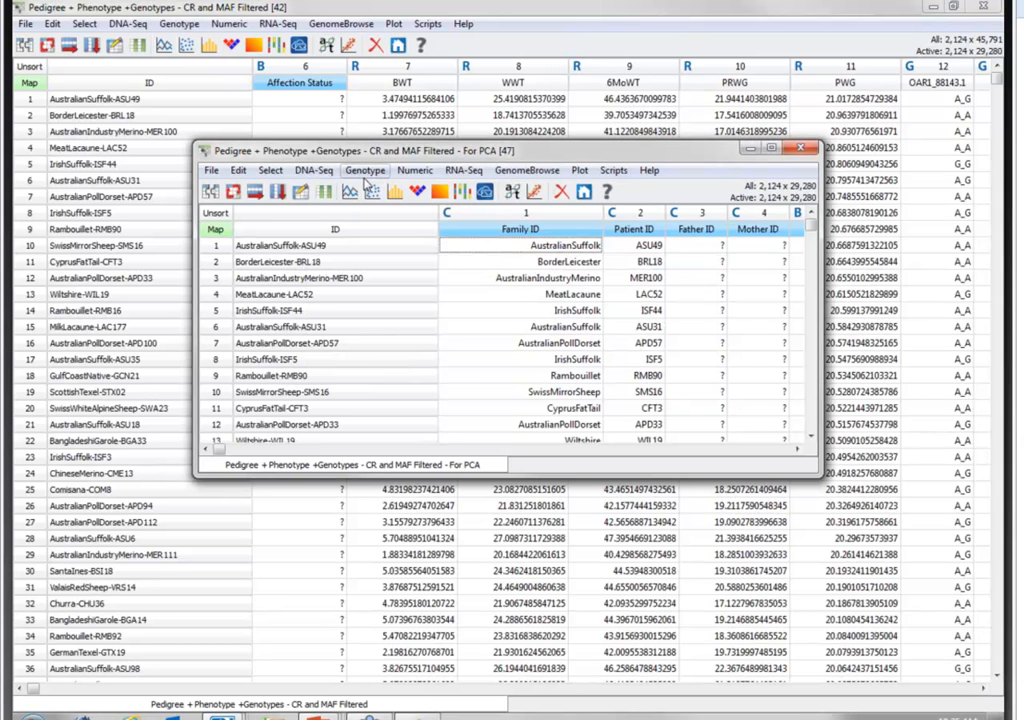
- Try a Genotype Principal Component Analysis for up to 10 components with the additive model, and cancel the run and its dialog
click(366, 171)
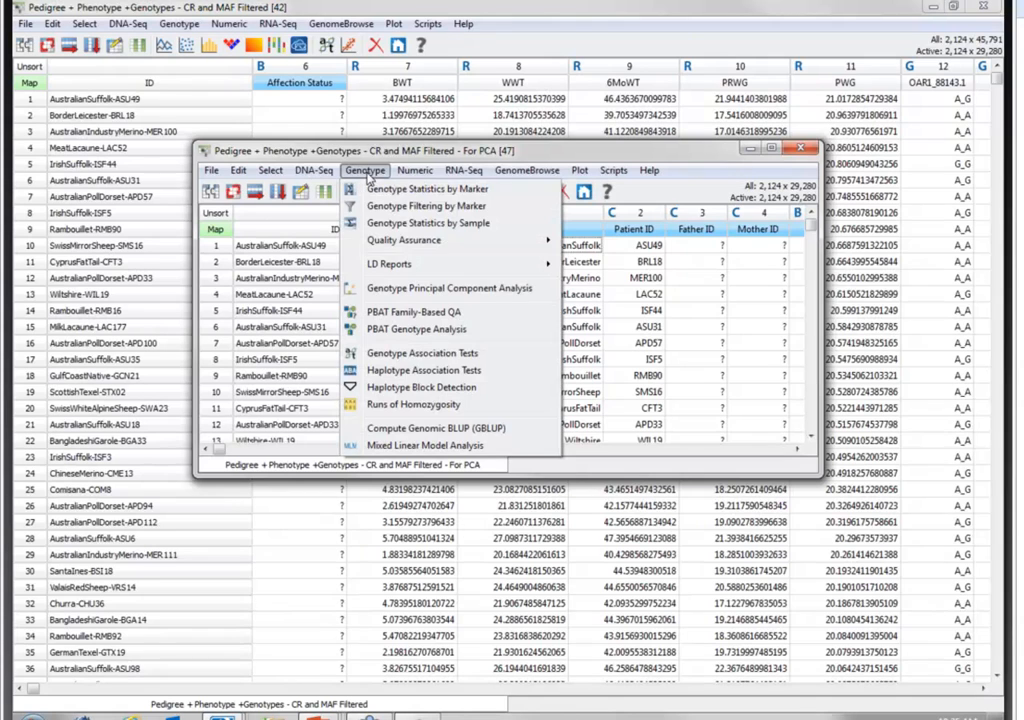
click(425, 292)
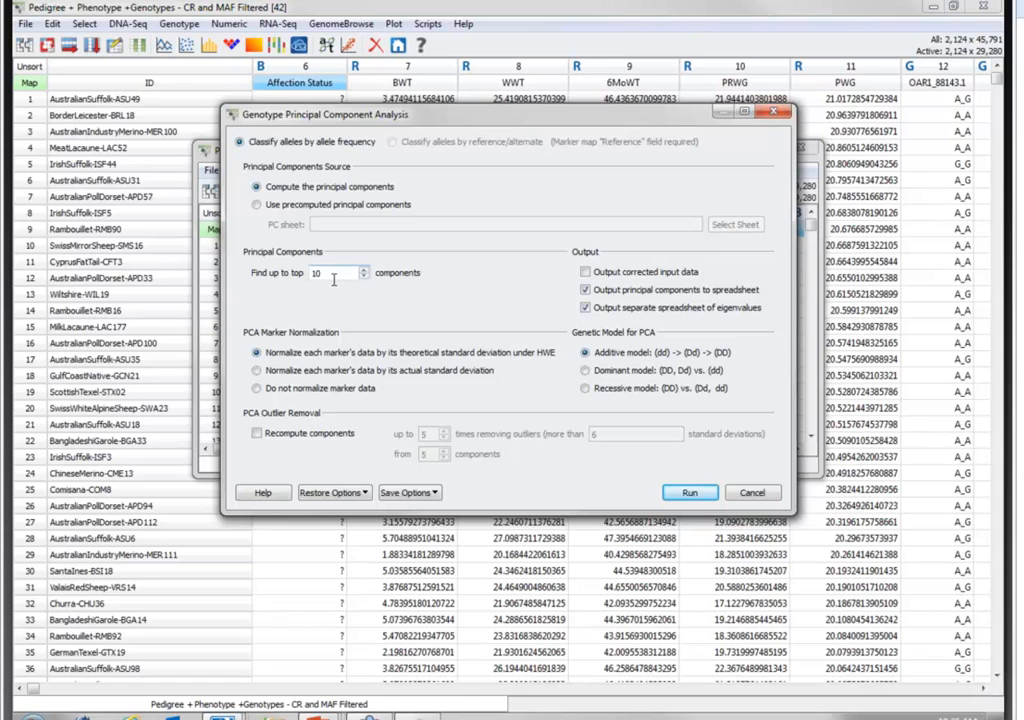
click(689, 494)
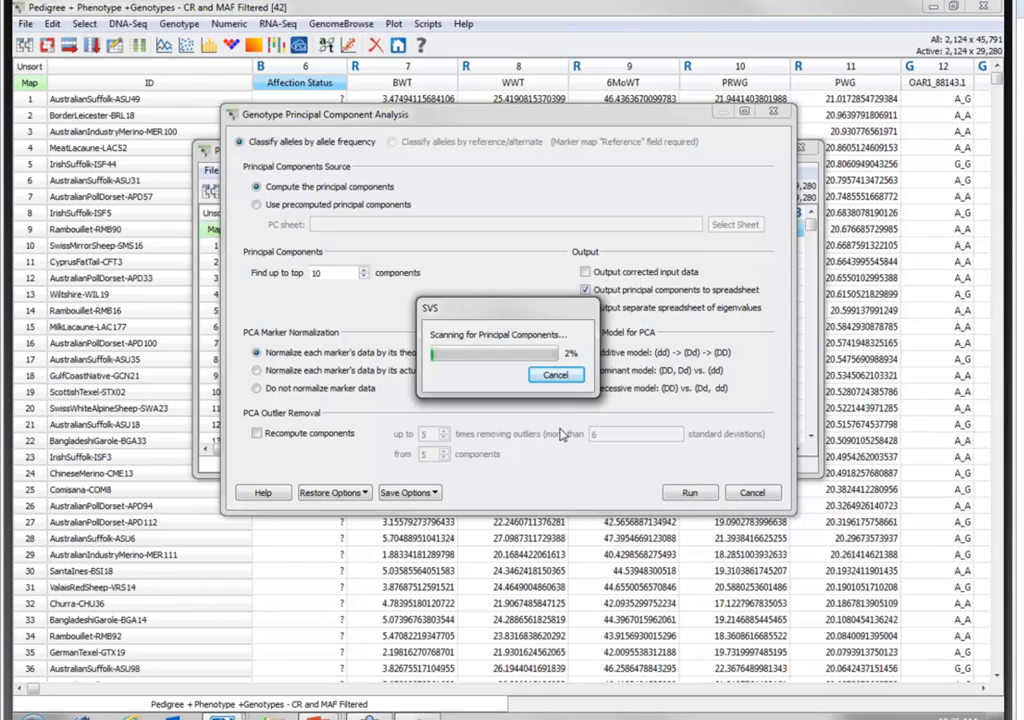
click(556, 376)
click(752, 493)
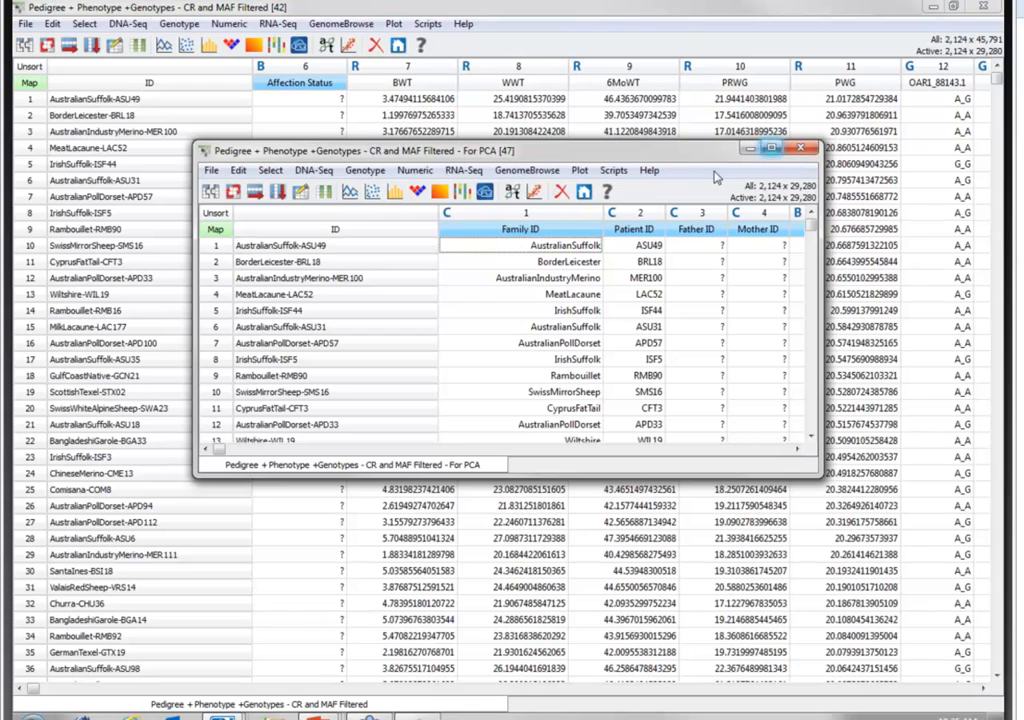
- Import the Golden Helix file Principal Components.dsf from the Agrigenomics folder into the project and widen its spreadsheet
click(800, 148)
click(291, 119)
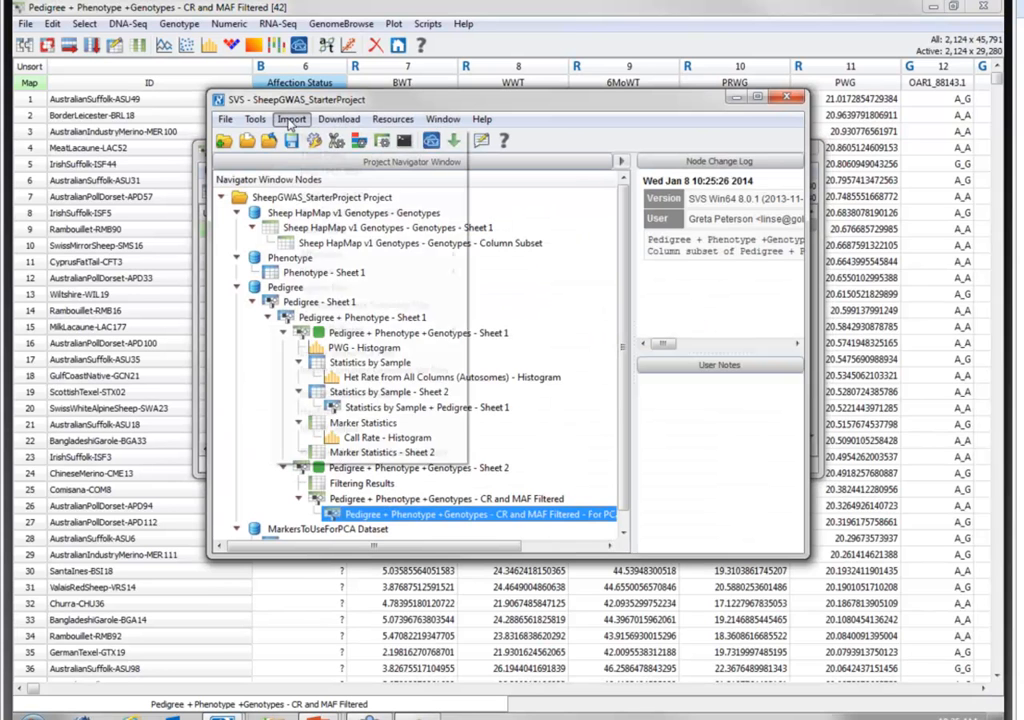
click(323, 197)
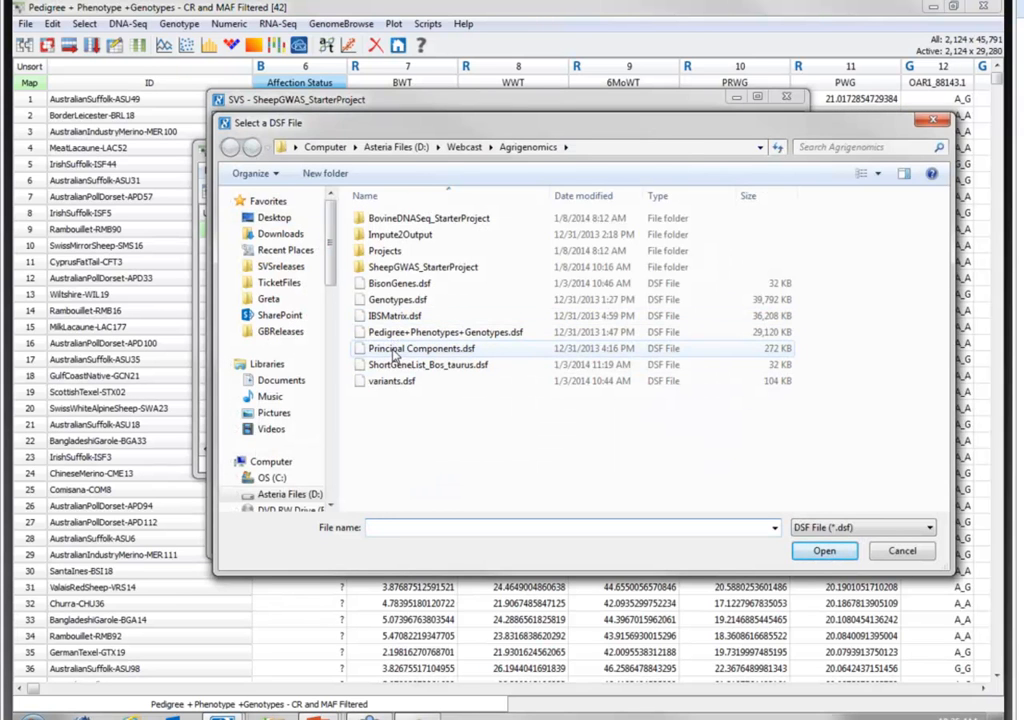
click(392, 350)
click(828, 551)
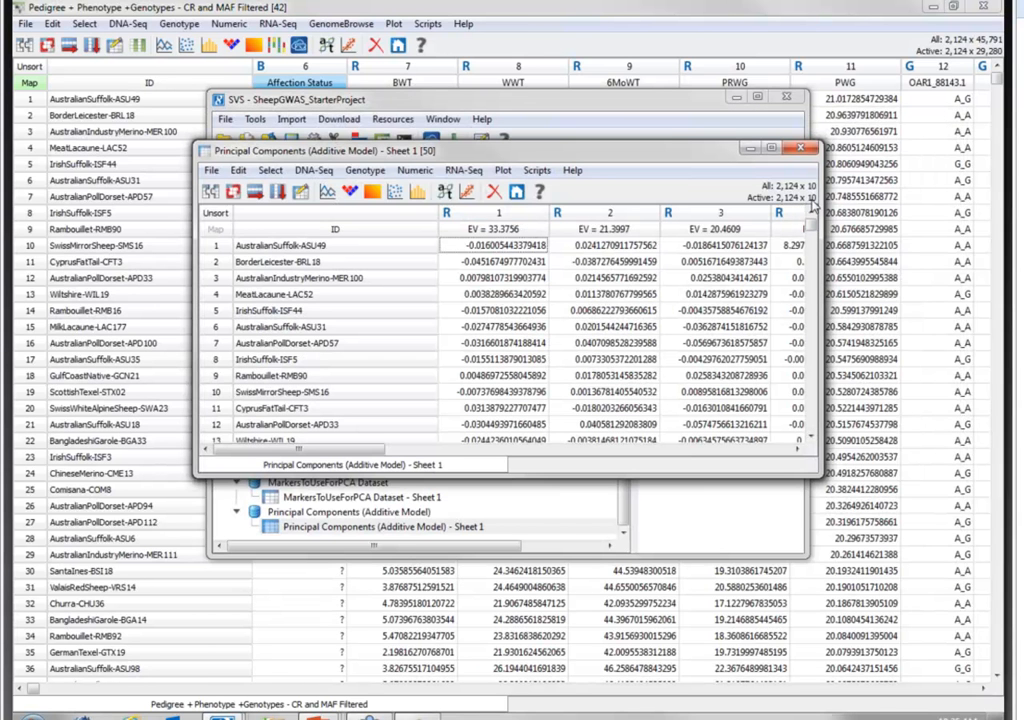
drag(822, 279, 965, 279)
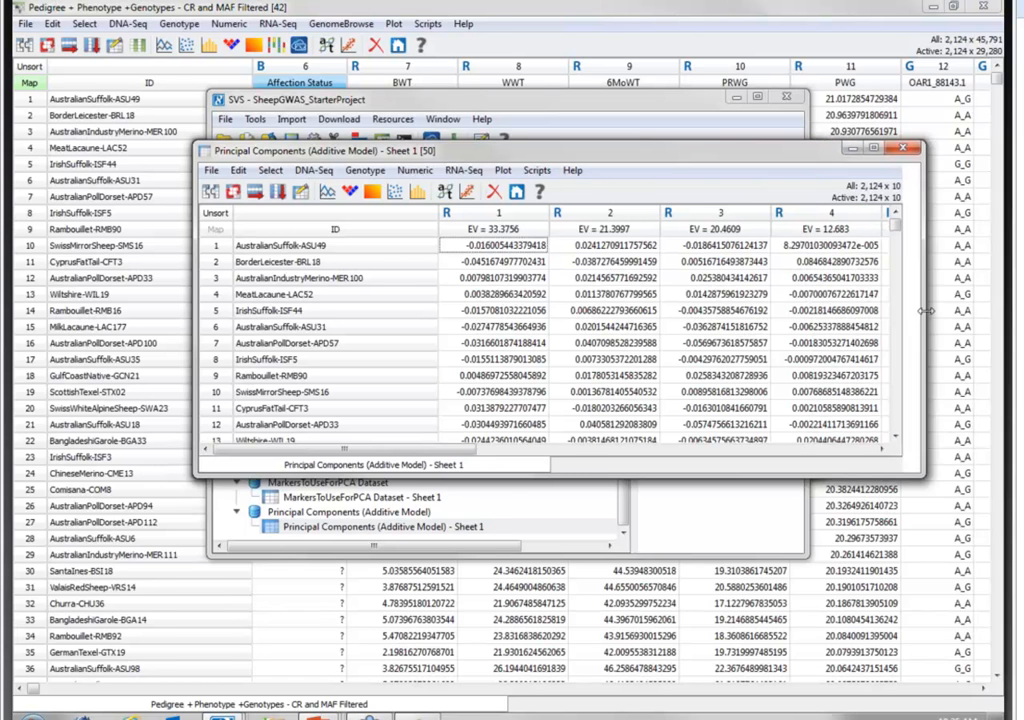
- Join the Principal Components (Additive Model) sheet with Pedigree - Sheet 1 by row labels, keeping unmatched rows, as a child of the current spreadsheet
drag(627, 152, 486, 145)
drag(822, 392, 898, 392)
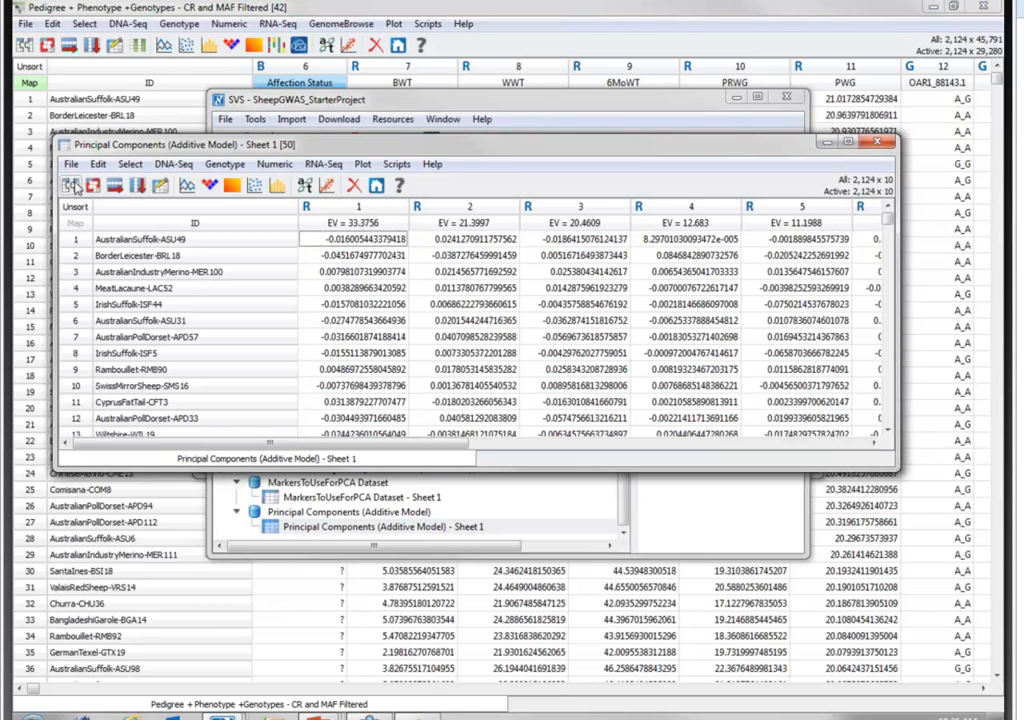
click(74, 187)
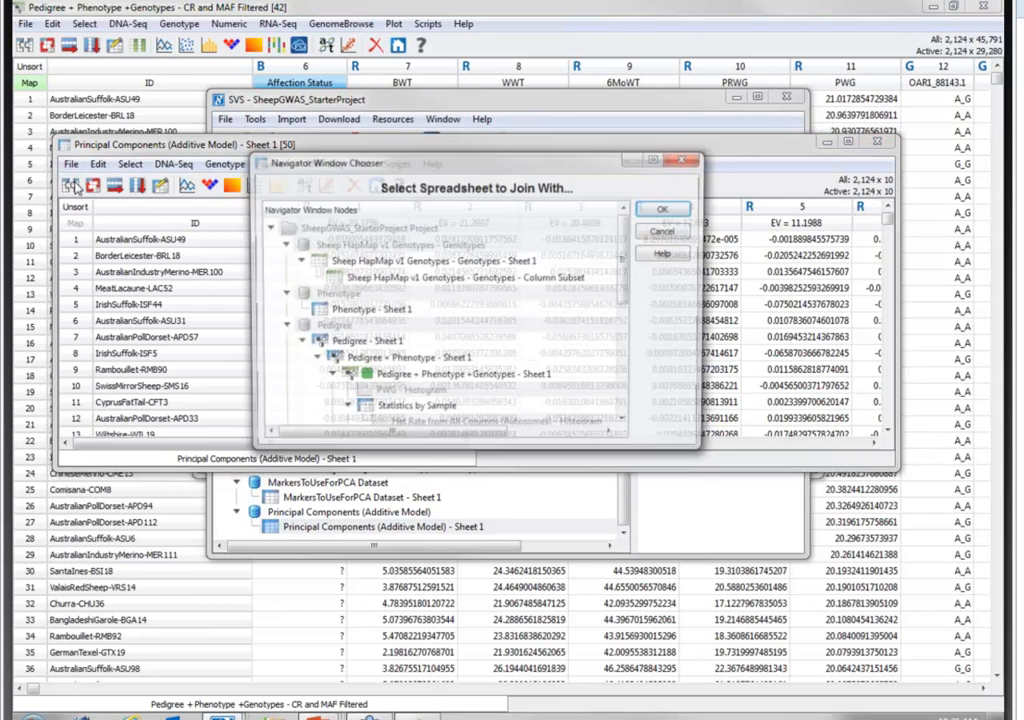
click(367, 347)
click(367, 347)
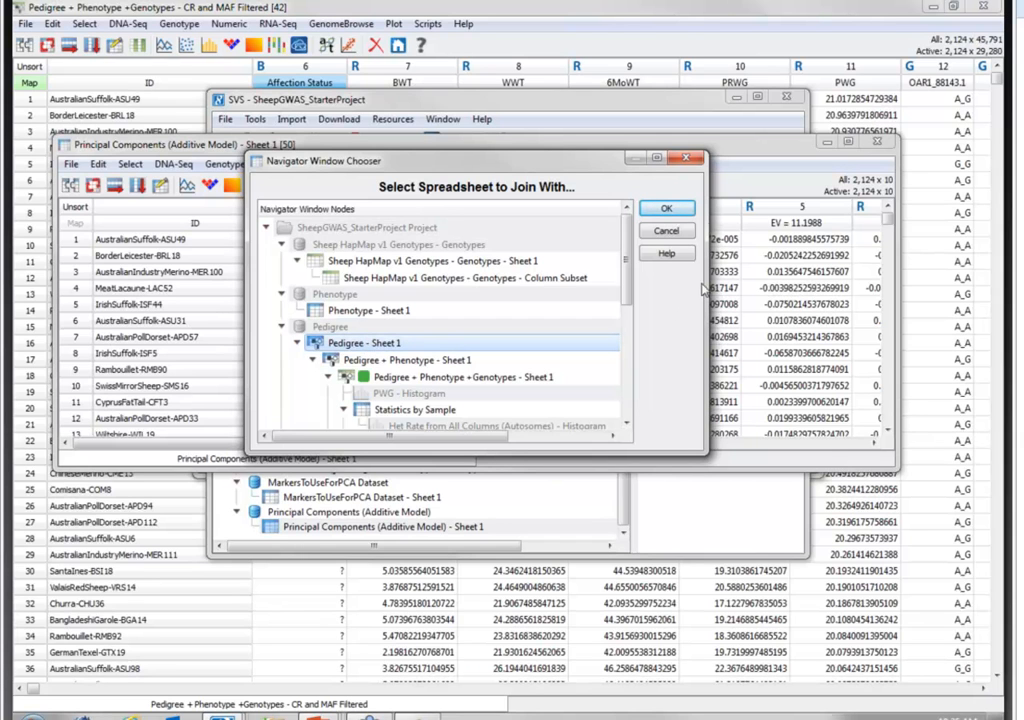
click(689, 213)
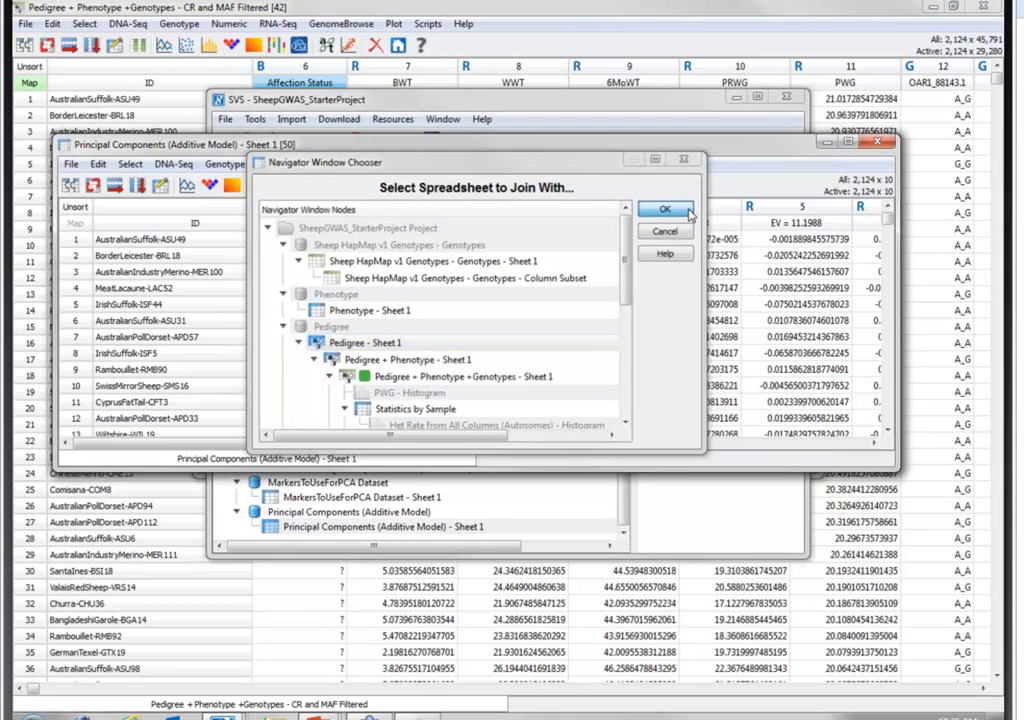
click(503, 538)
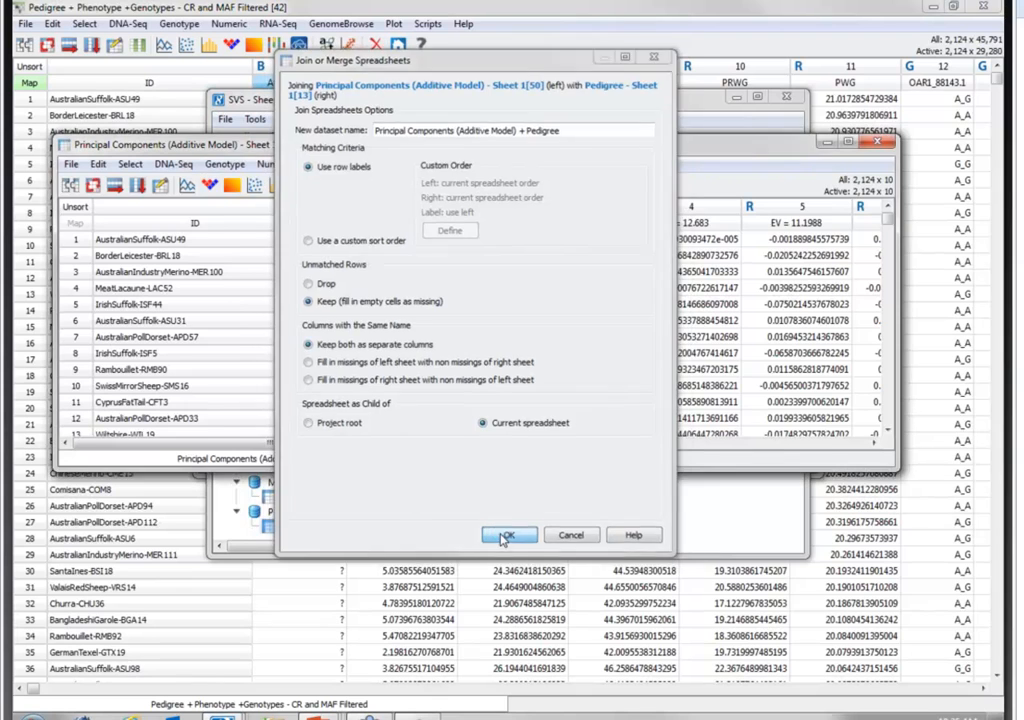
drag(817, 296, 950, 296)
drag(722, 155, 608, 146)
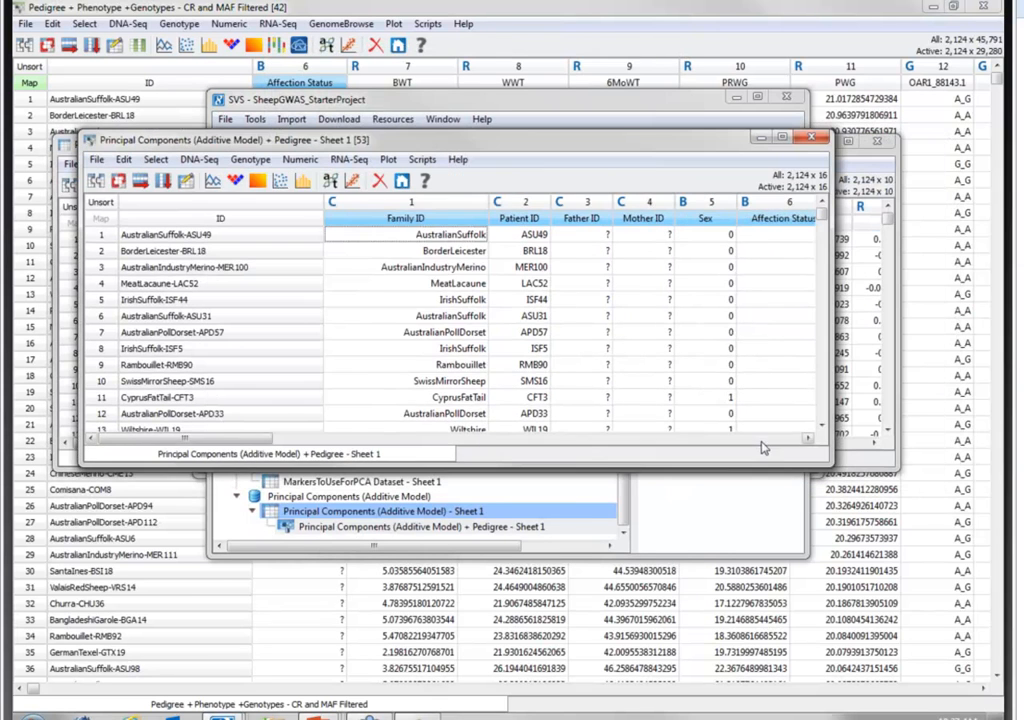
- Review the joined spreadsheet's columns and check the value counts of the Family ID column
click(763, 439)
click(763, 439)
click(763, 439)
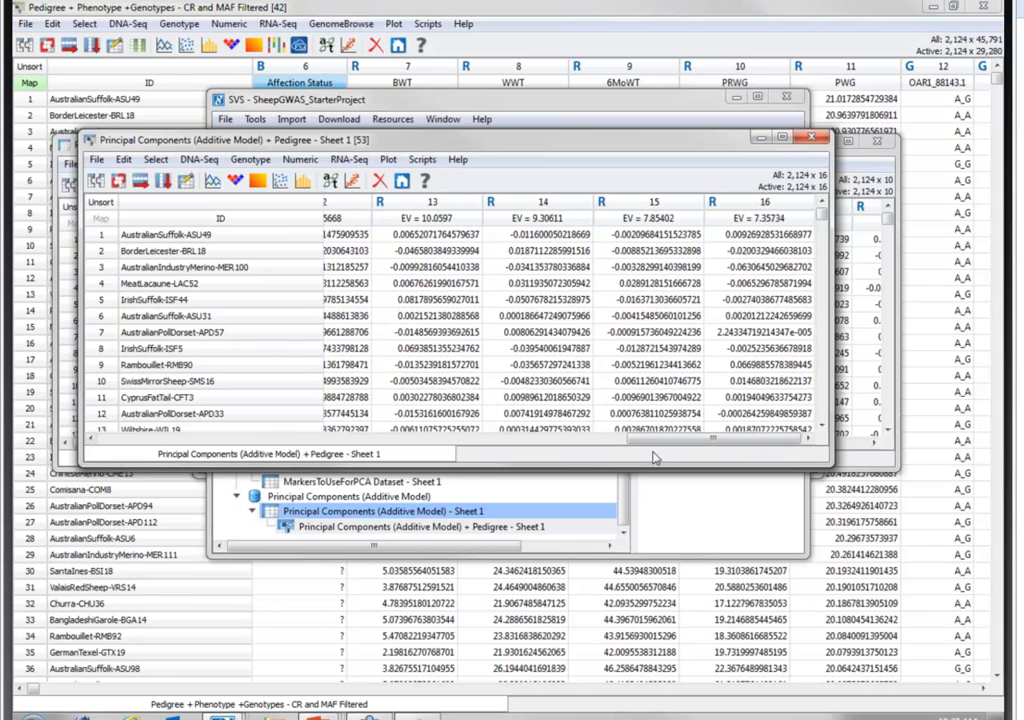
drag(653, 438, 129, 411)
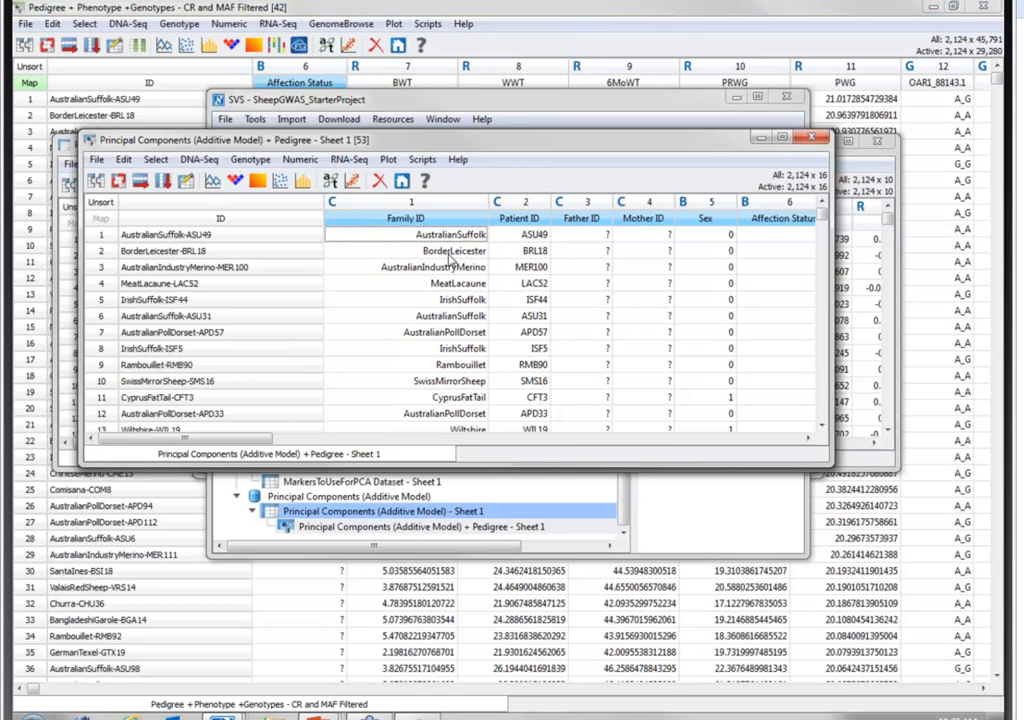
right_click(478, 210)
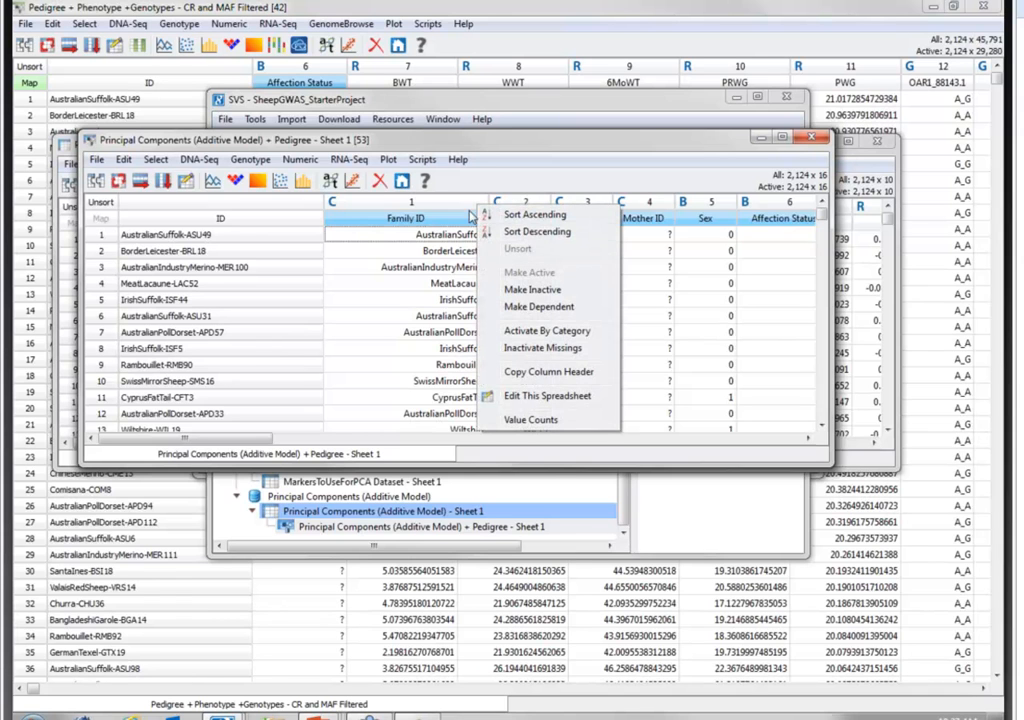
click(531, 424)
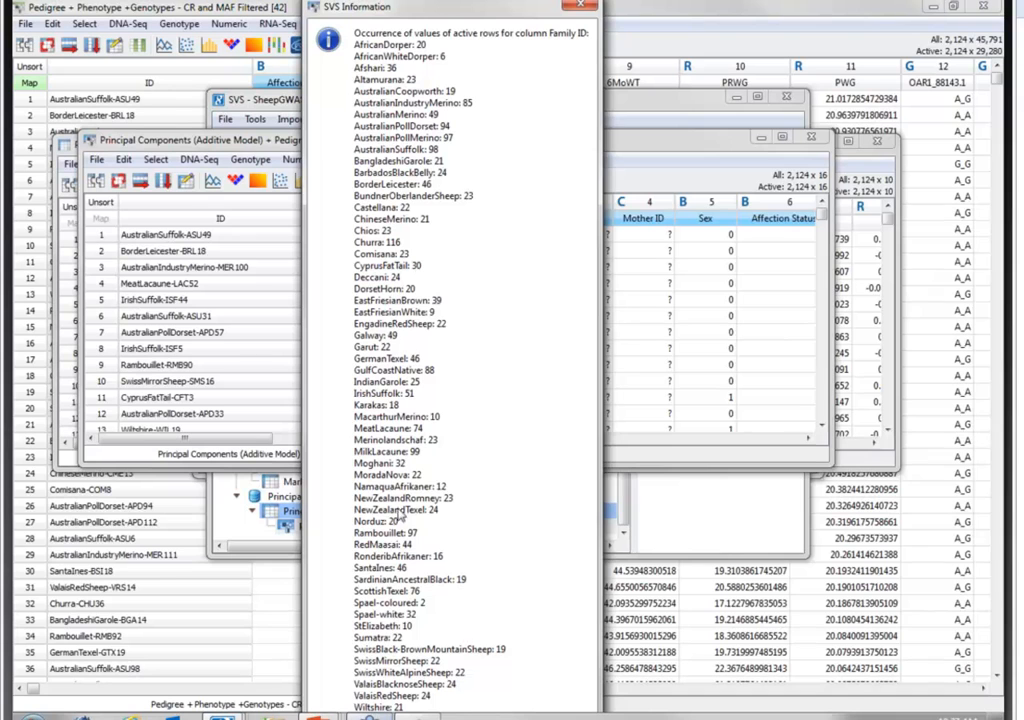
click(585, 7)
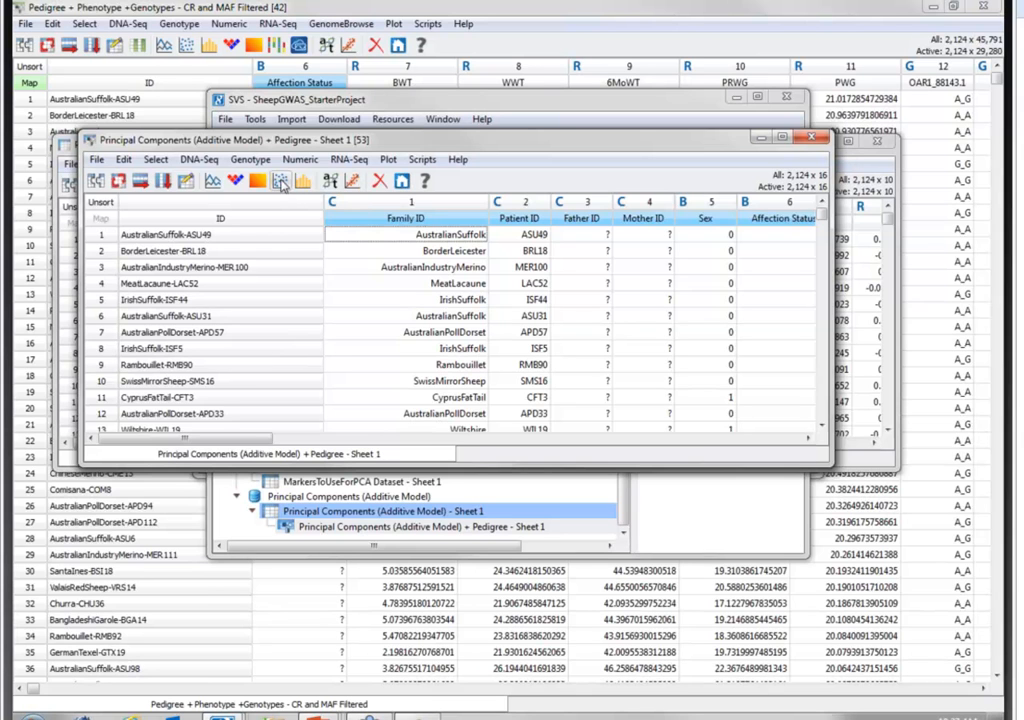
- Create XY scatter plots with EV = 21.3997 on X against EV = 33.3756 and EV = 20.4609 on Y, one item per graph, and maximize the plot window
click(280, 181)
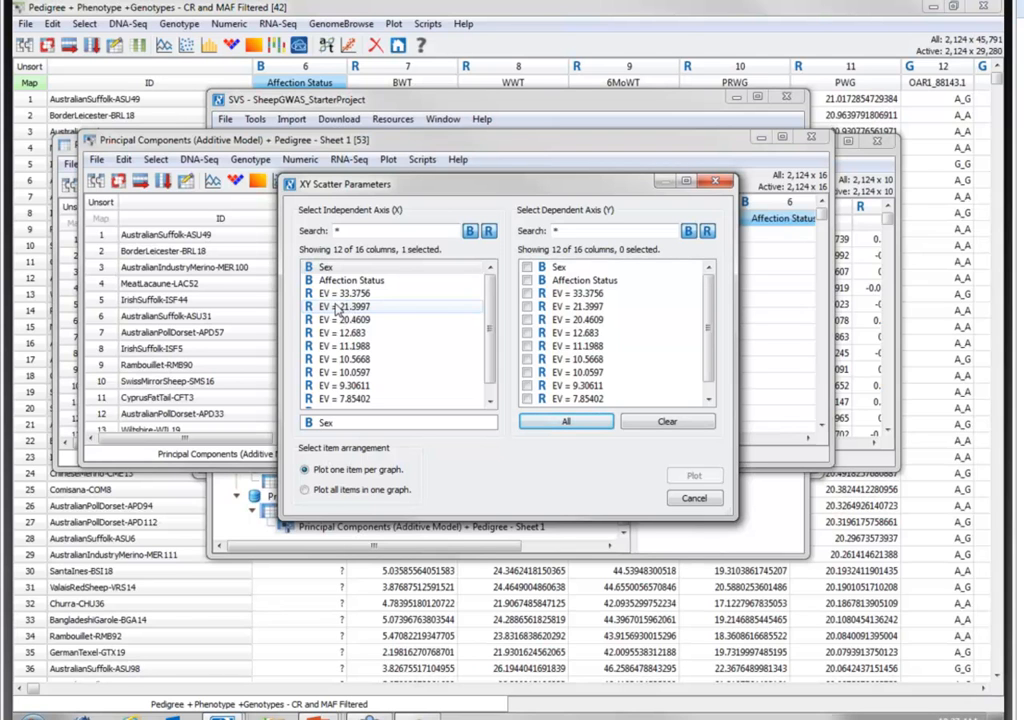
click(322, 309)
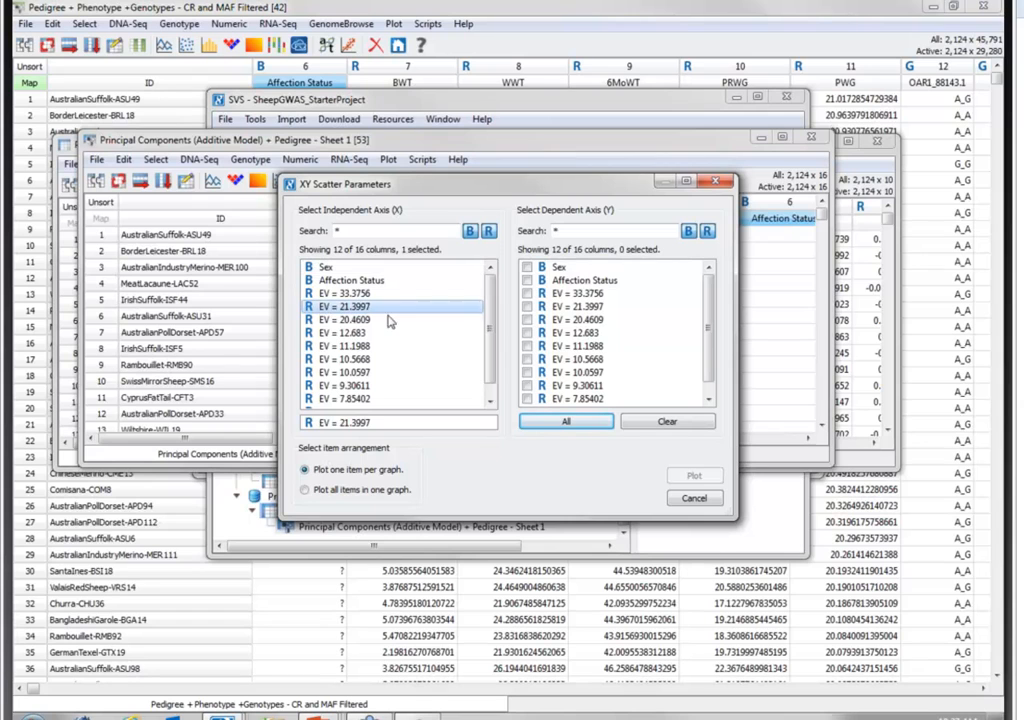
click(527, 294)
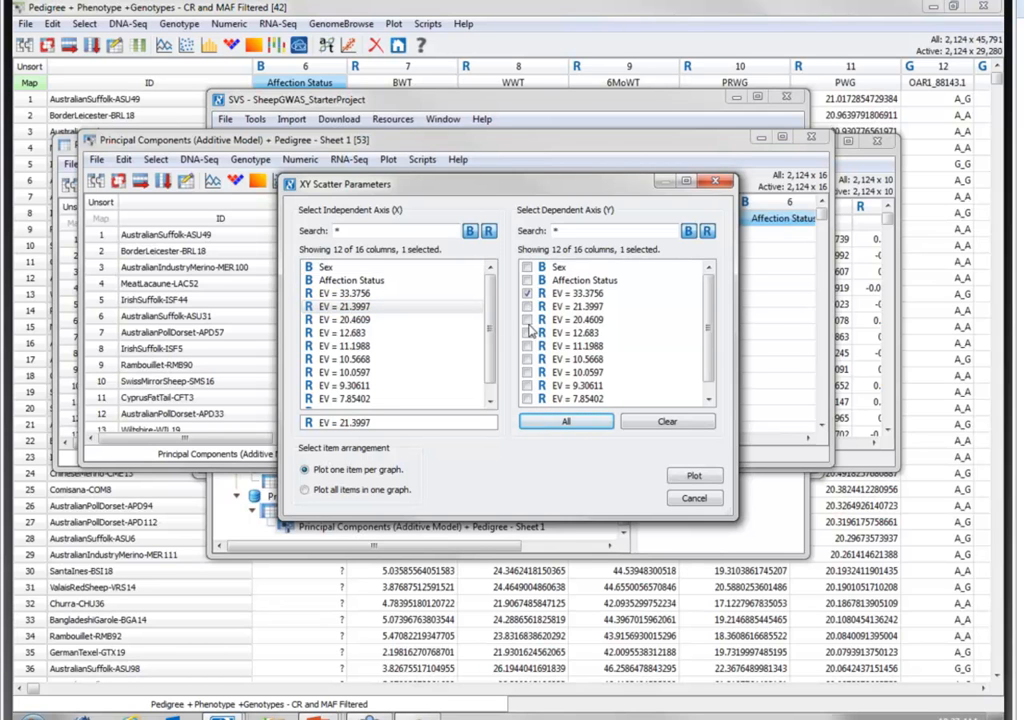
click(526, 320)
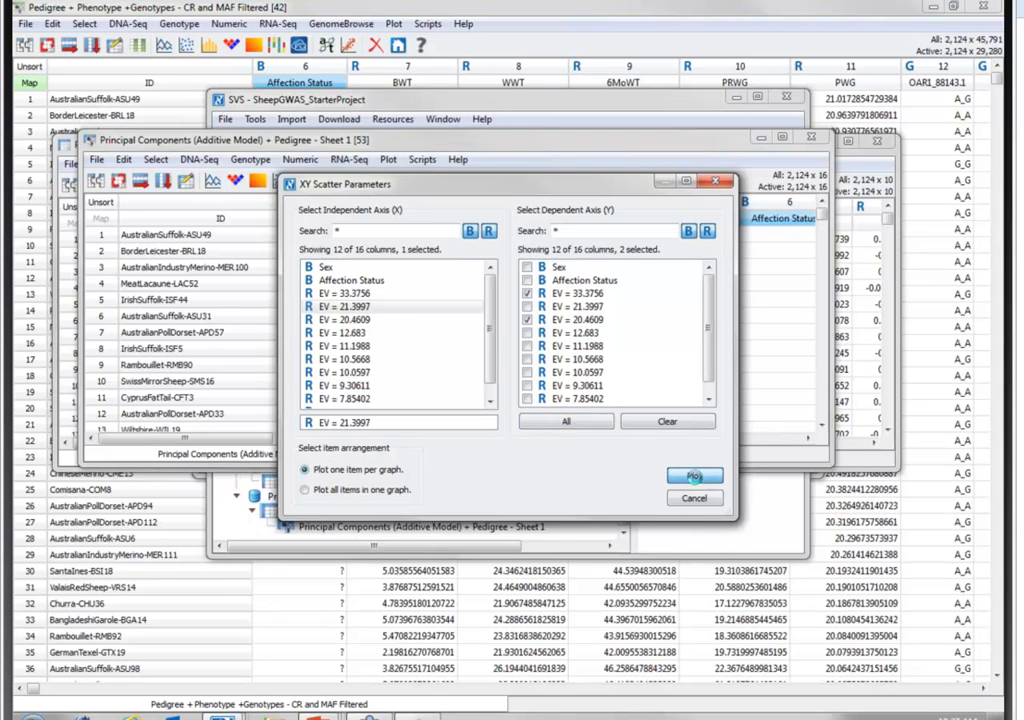
click(694, 477)
click(415, 134)
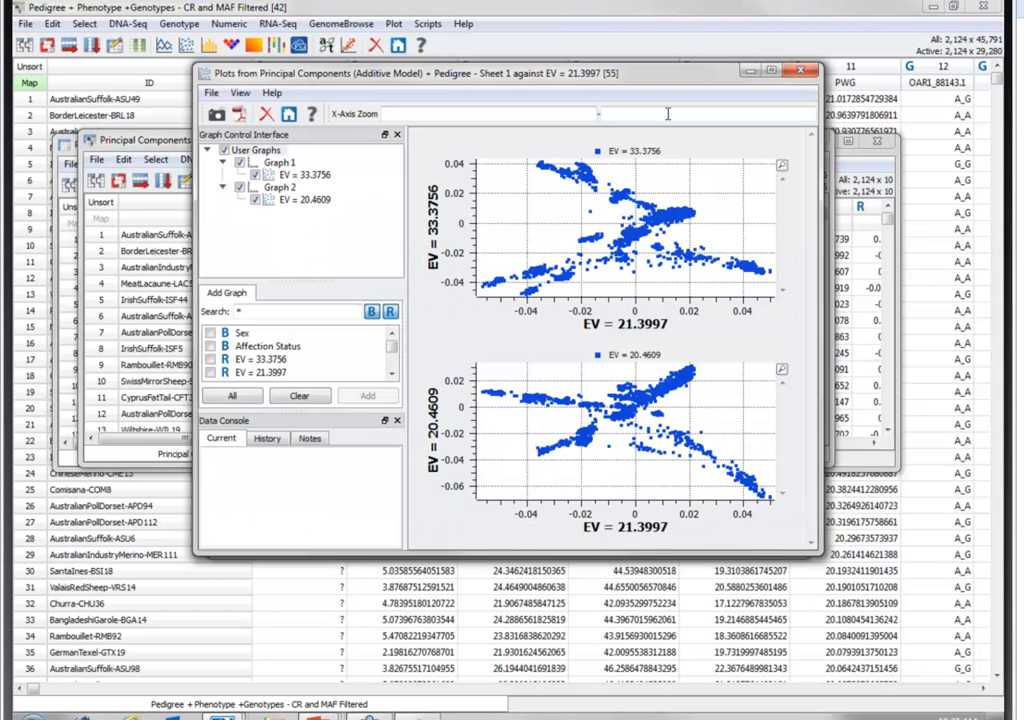
click(773, 72)
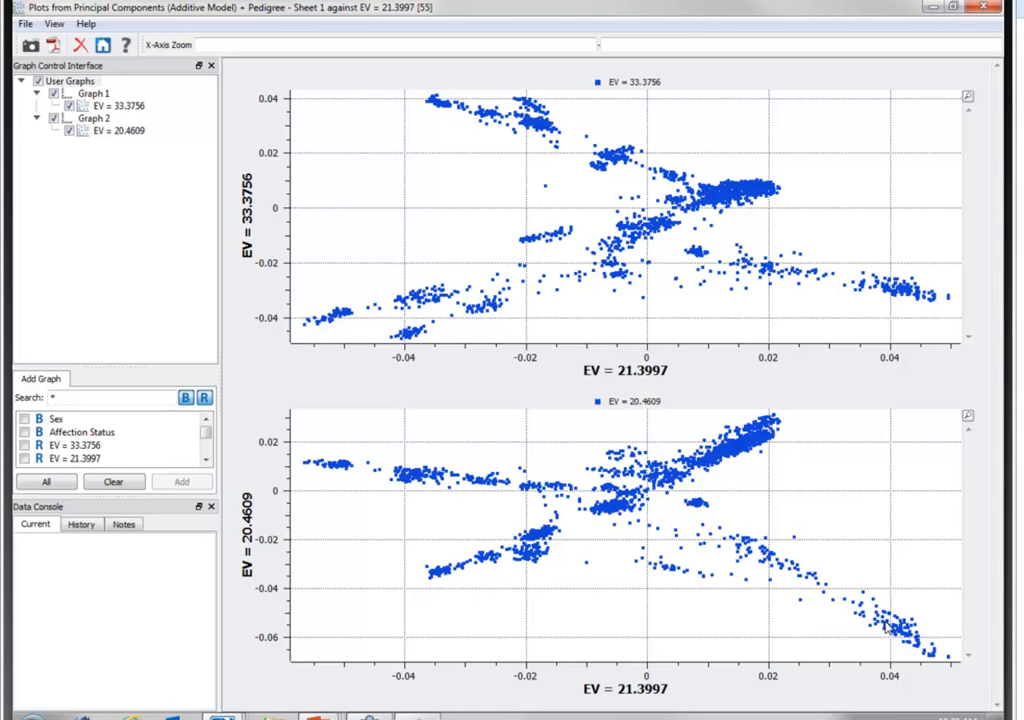
- Color the EV = 33.3756 points in Graph 1 by the Family ID variable
click(118, 106)
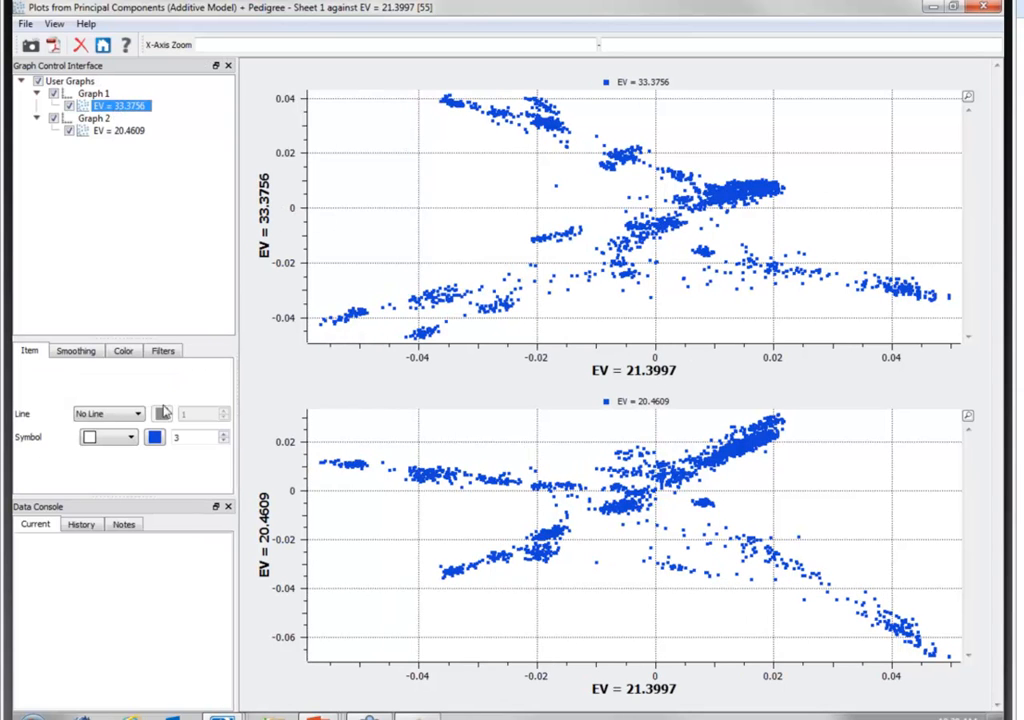
click(124, 352)
click(200, 386)
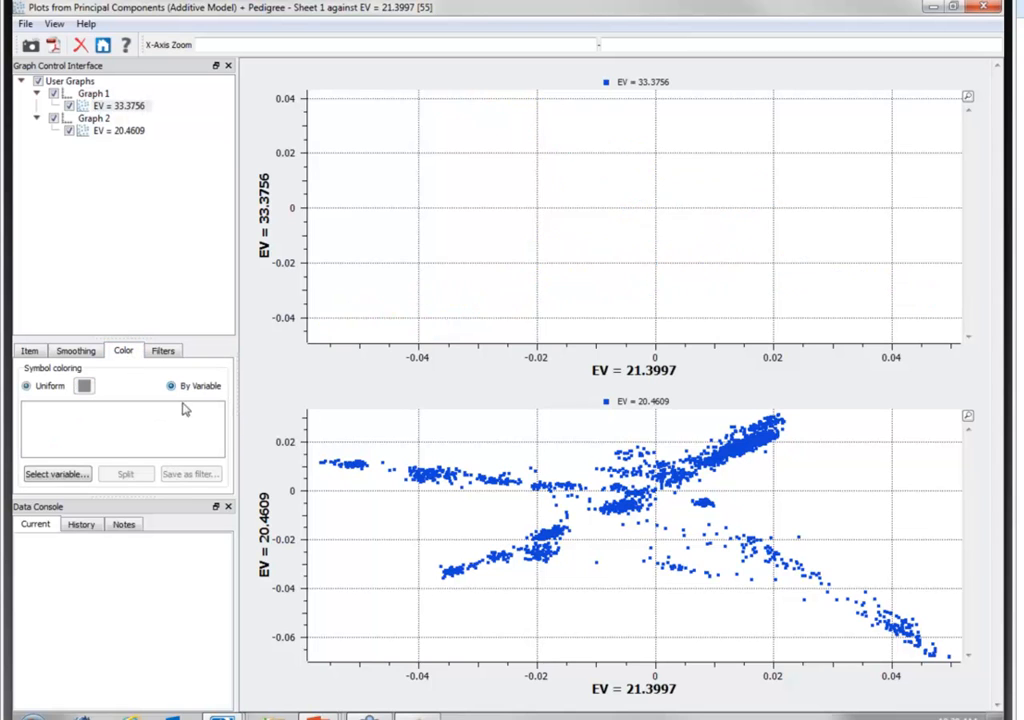
click(57, 474)
click(410, 319)
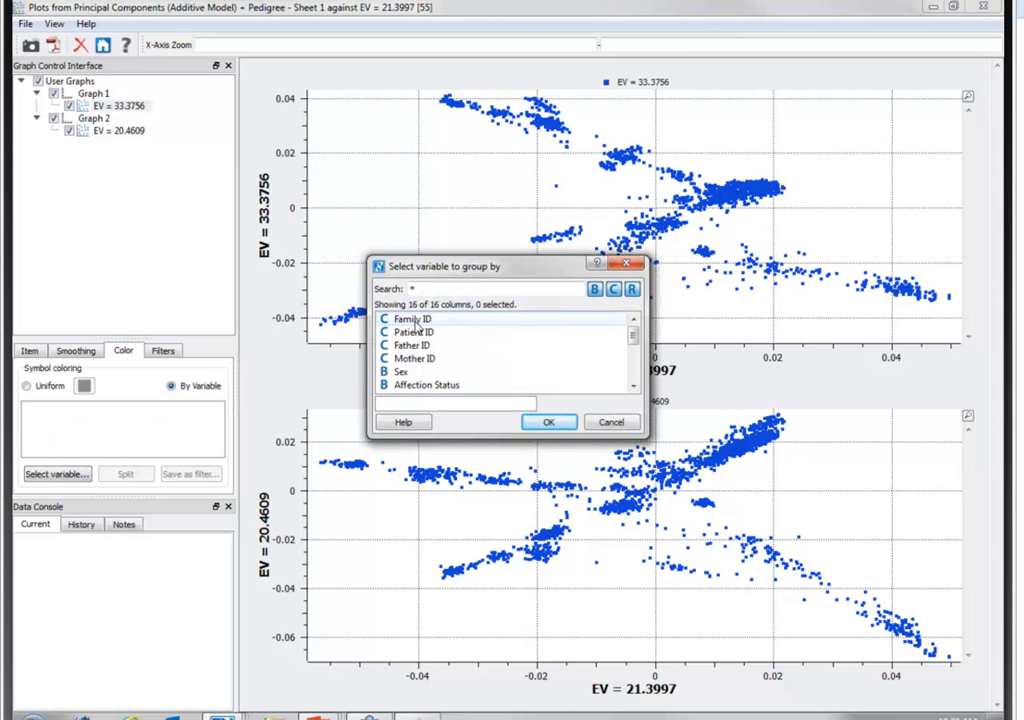
click(549, 423)
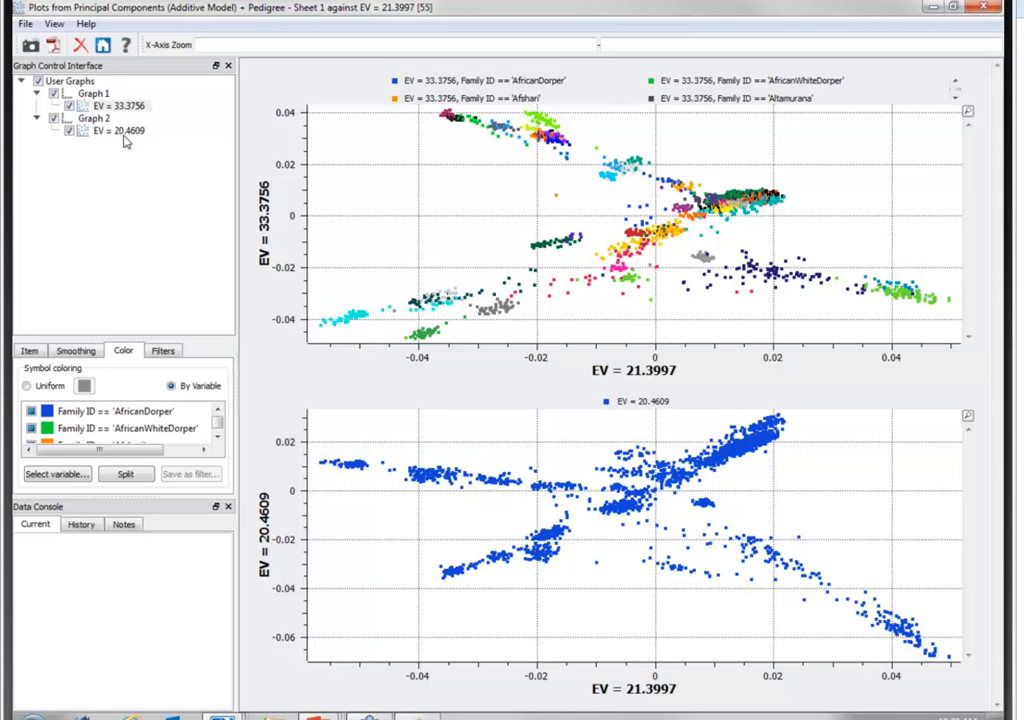
- Color the EV = 20.4609 points in Graph 2 by the Family ID variable
click(105, 130)
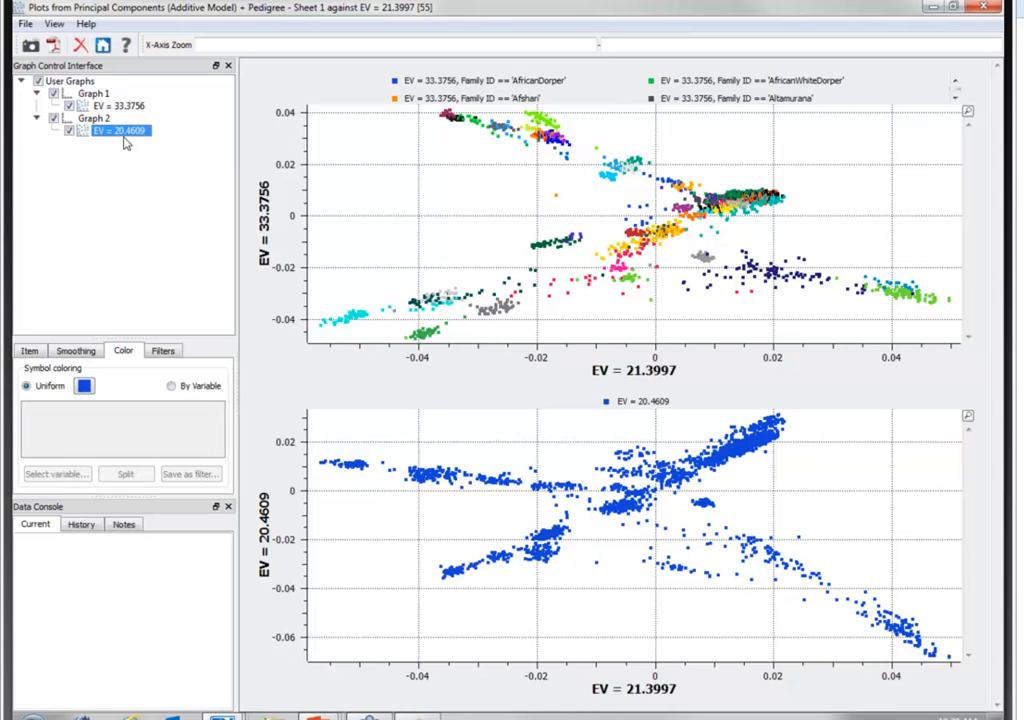
click(171, 386)
click(85, 476)
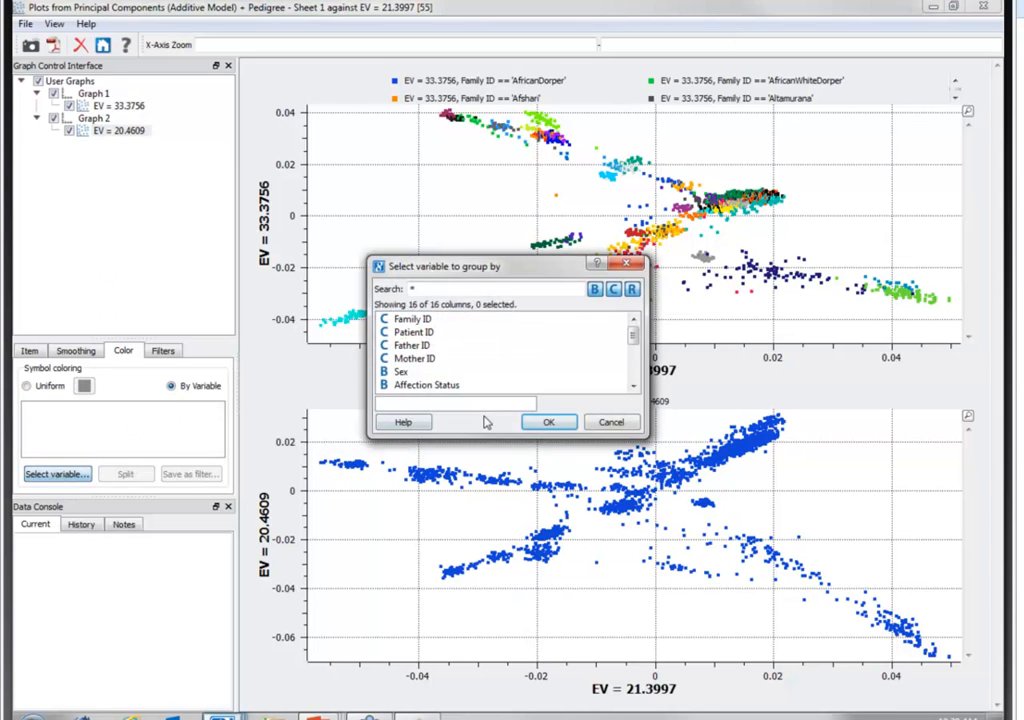
click(410, 319)
click(549, 423)
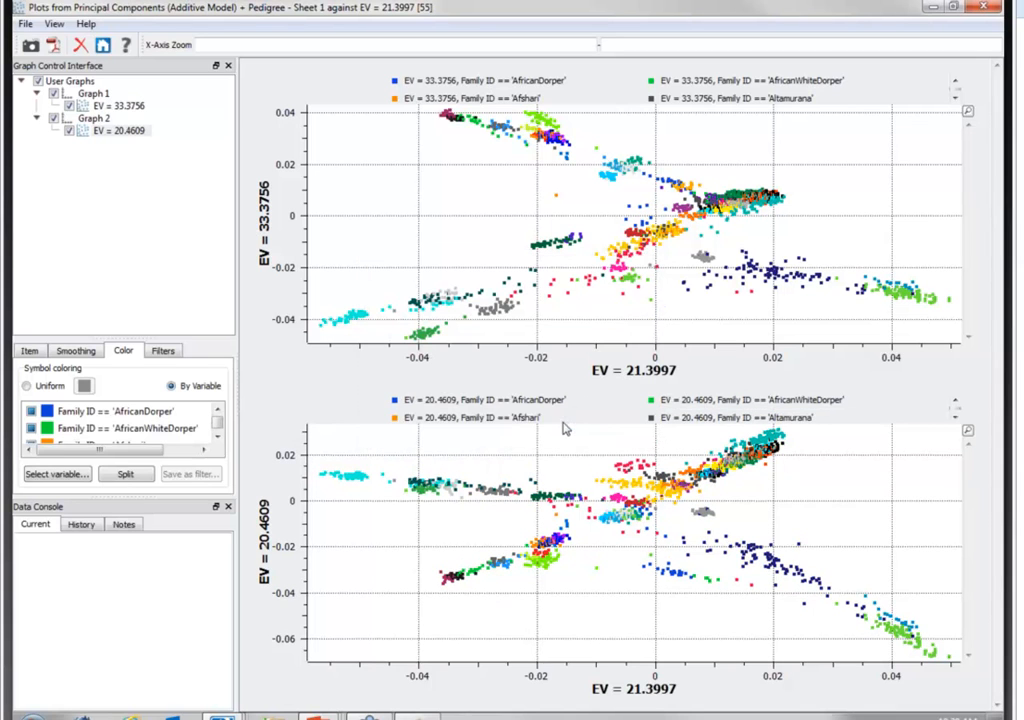
- Inspect sample points in the upper scatter plot, and close the plot and both principal component spreadsheets
click(356, 320)
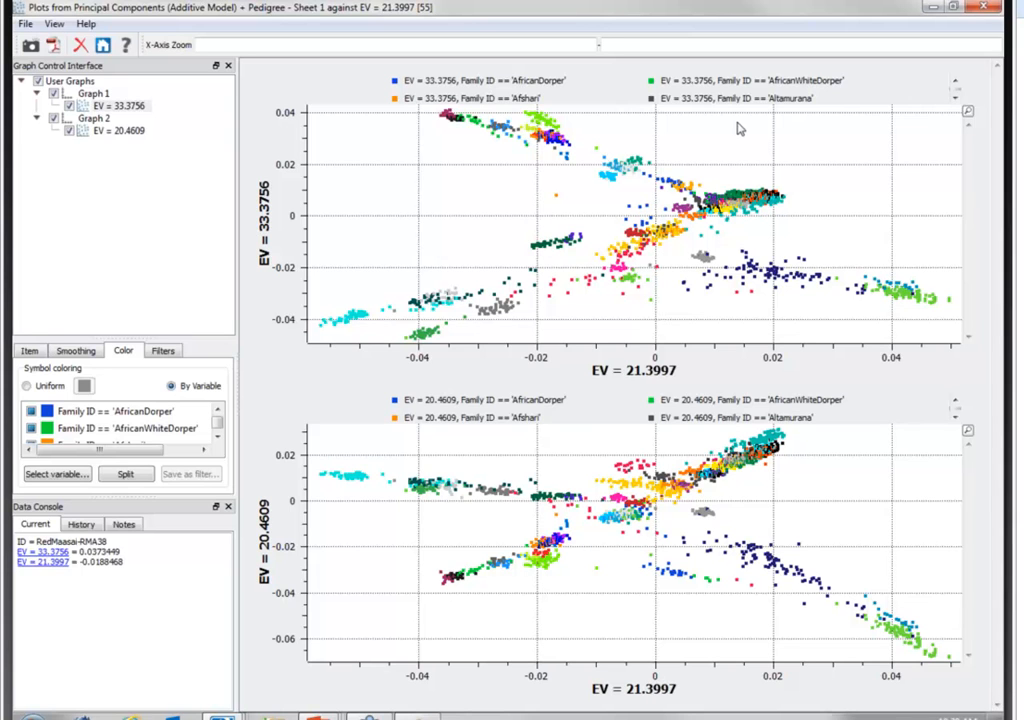
click(971, 12)
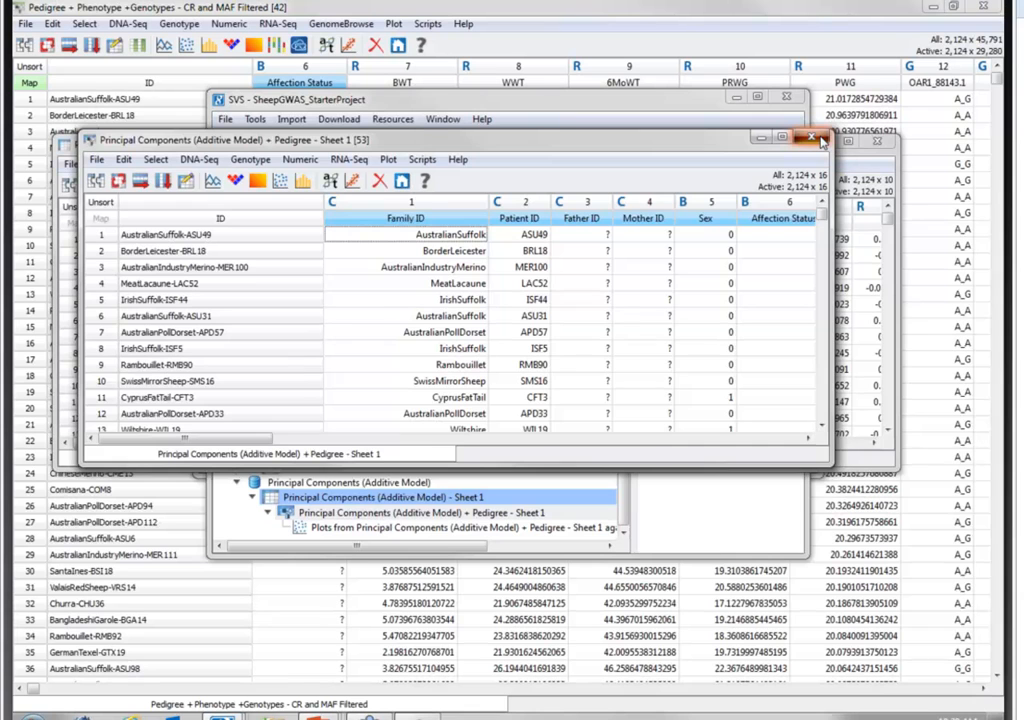
click(820, 140)
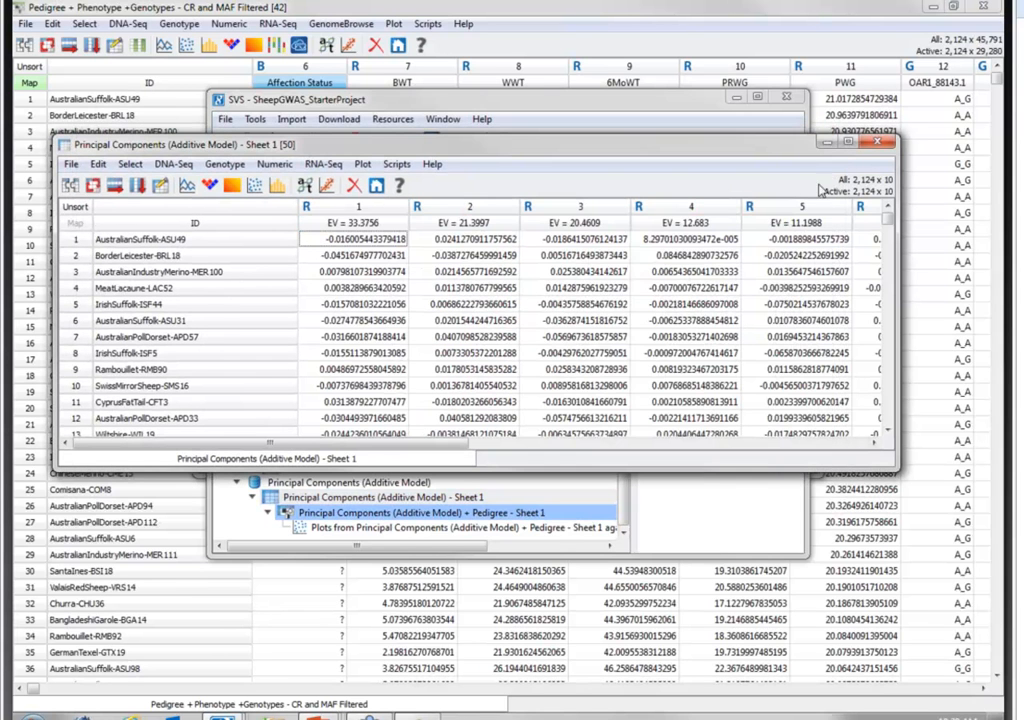
click(885, 148)
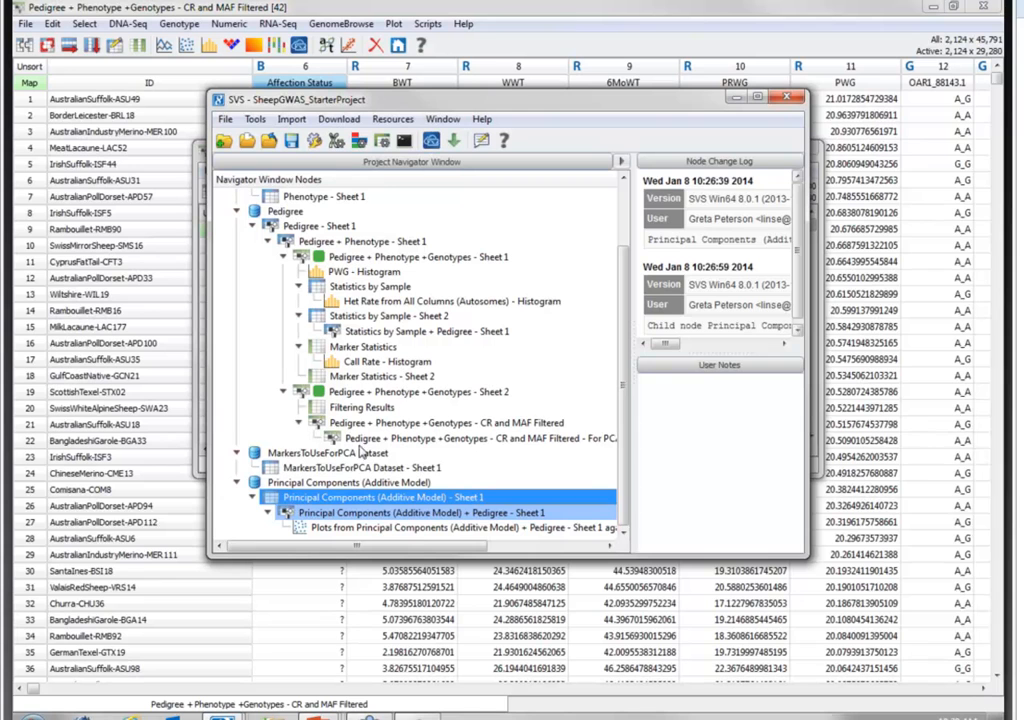
double_click(340, 500)
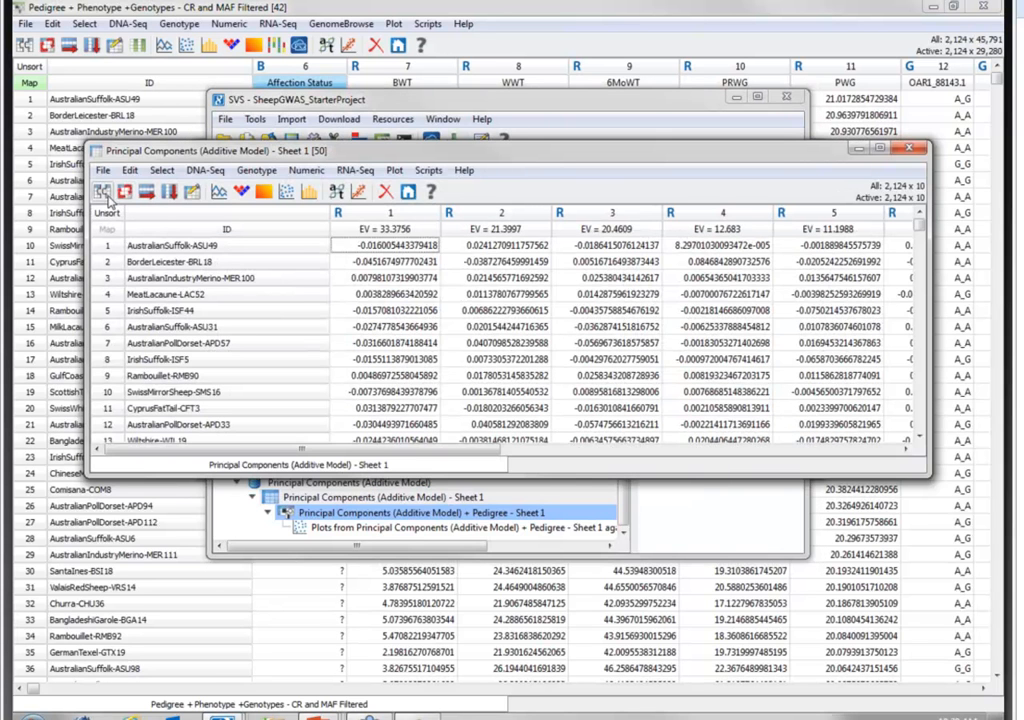
click(101, 193)
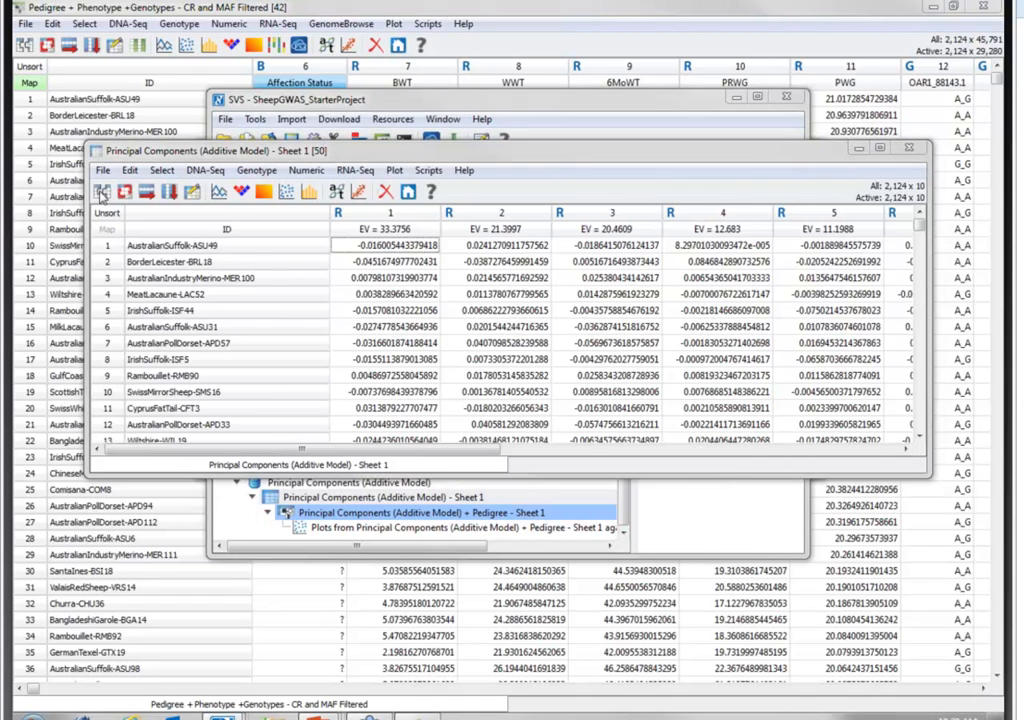
scroll(530, 300, down, 10)
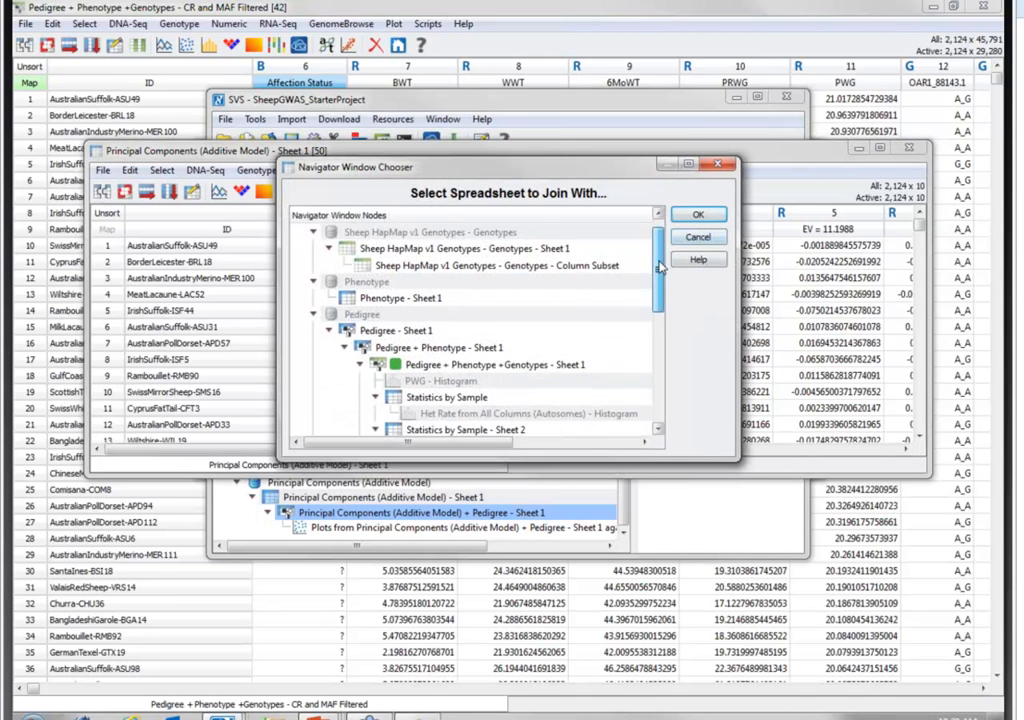
click(517, 336)
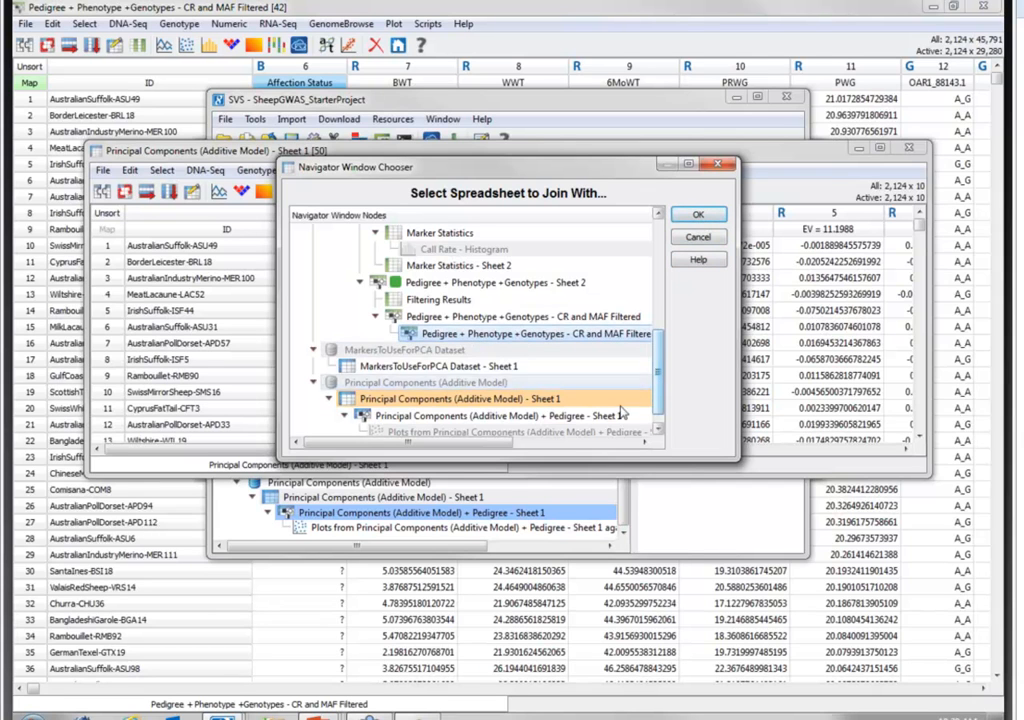
click(698, 236)
- Activate all columns of the Pedigree + Phenotype +Genotypes - CR and MAF Filtered spreadsheet, and close it
click(603, 131)
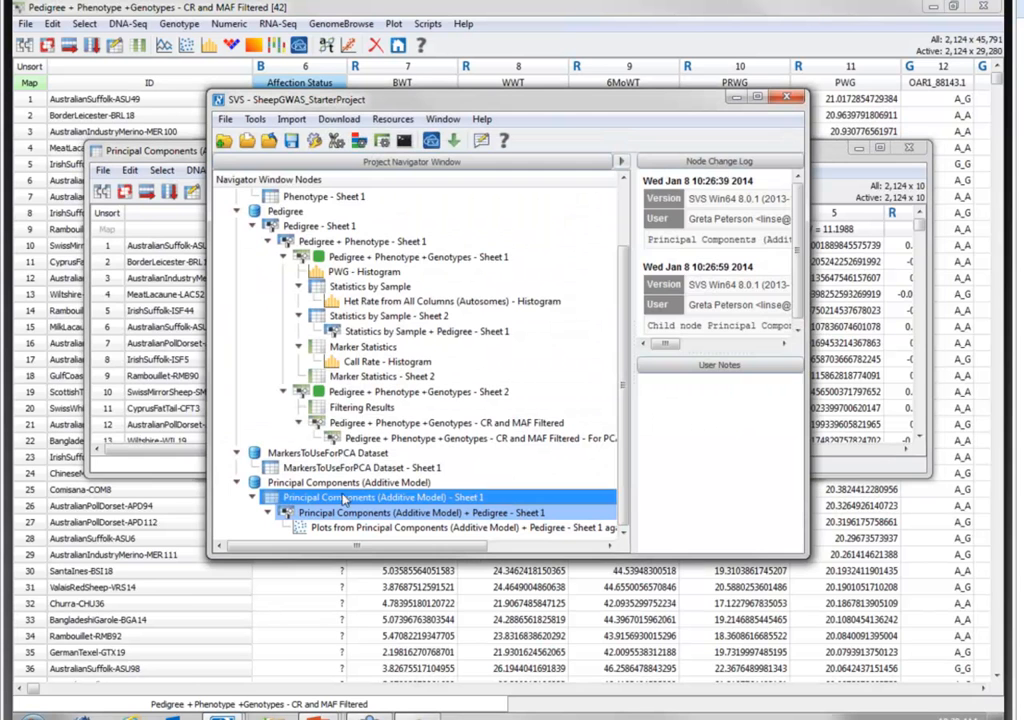
click(355, 424)
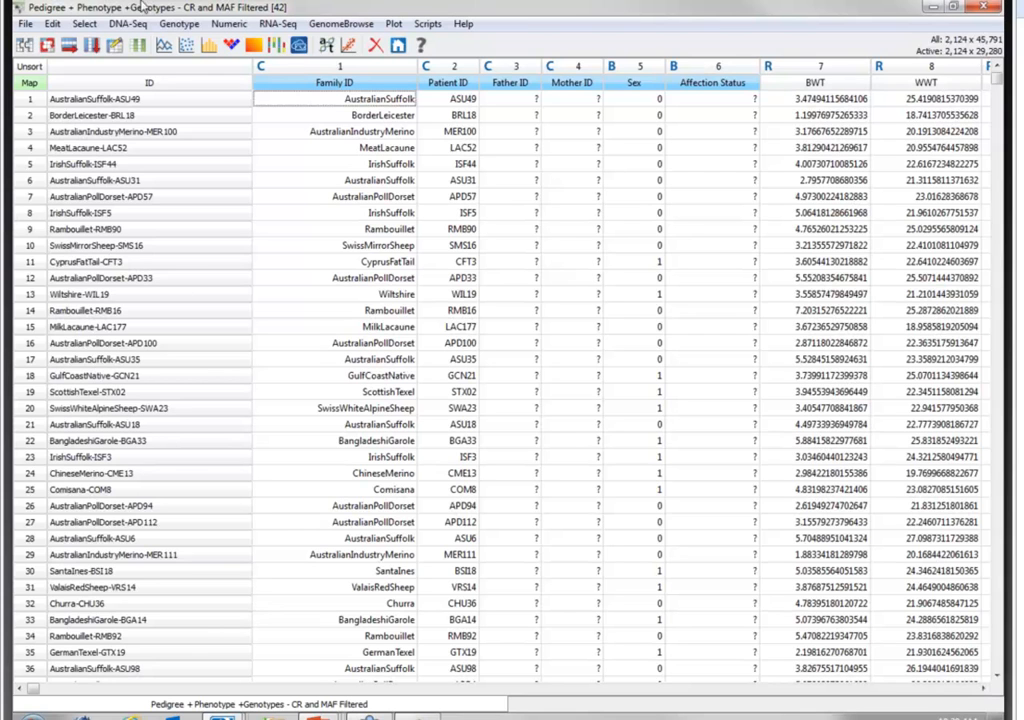
click(88, 24)
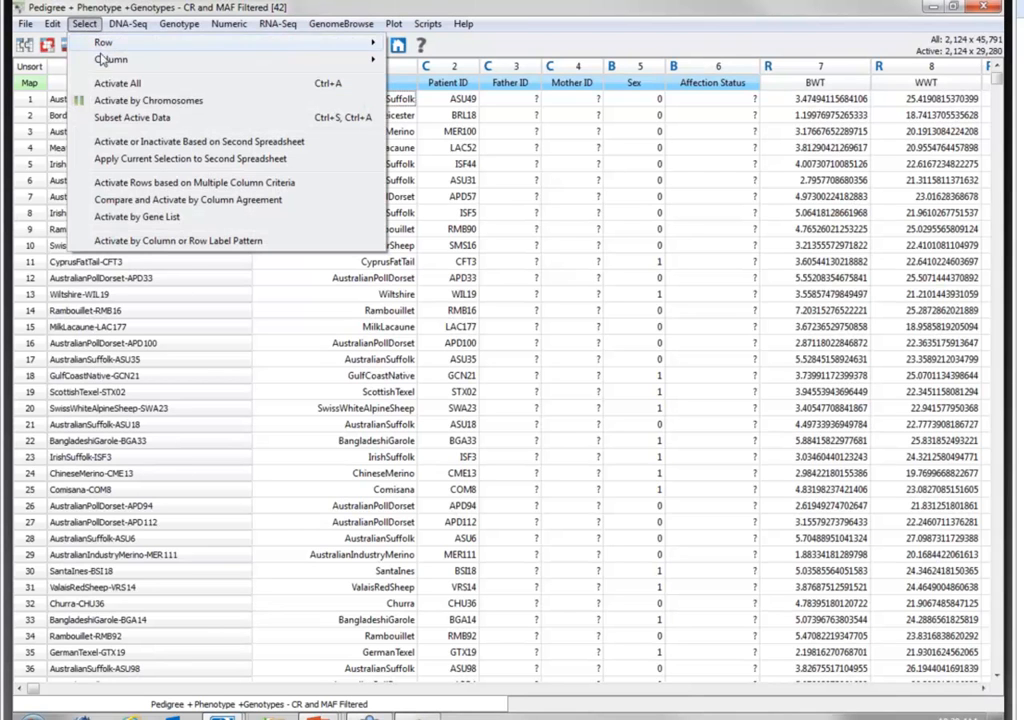
mouse_move(95, 59)
click(489, 64)
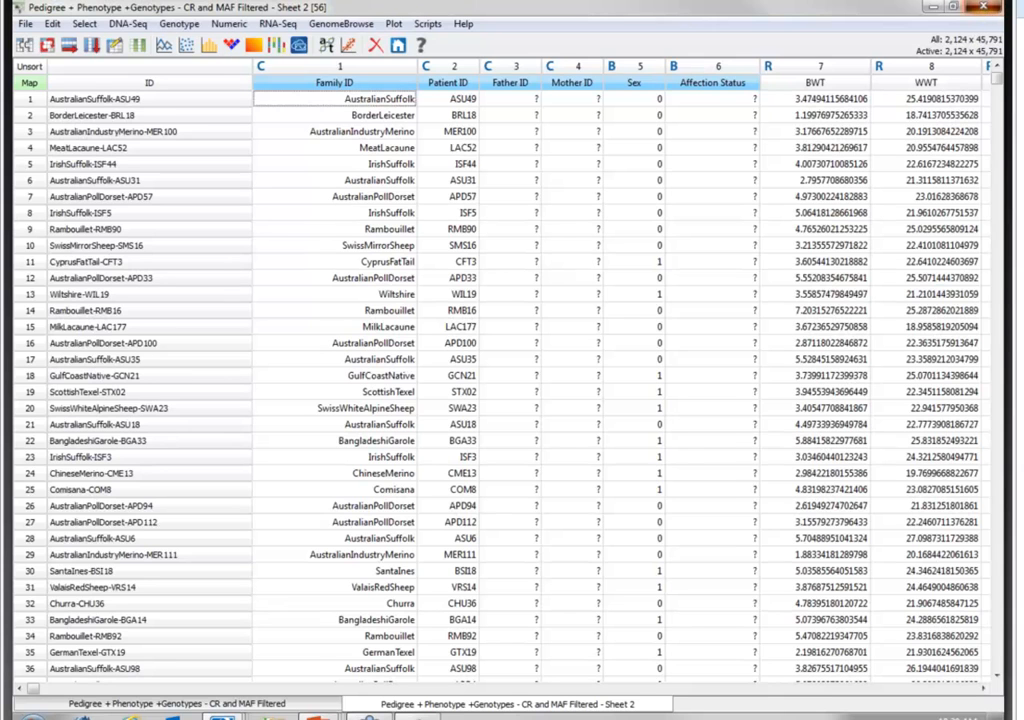
click(985, 7)
- Join Principal Components (Additive Model) - Sheet 1 with the CR and MAF Filtered - Sheet 2 spreadsheet by row labels, as a child of the project root
double_click(249, 411)
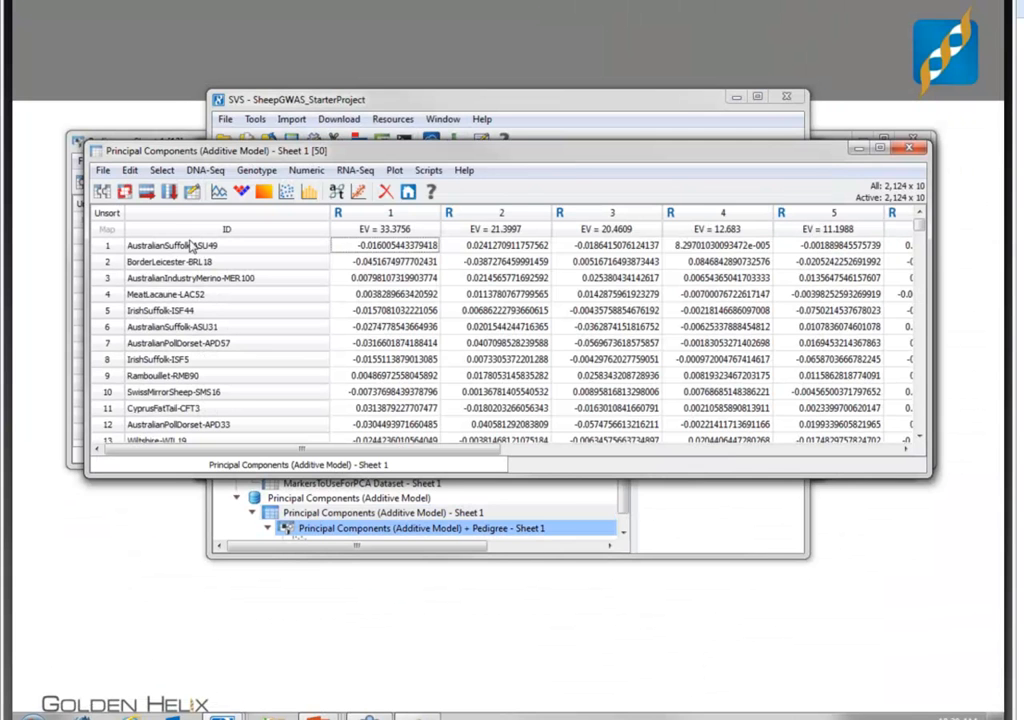
click(102, 191)
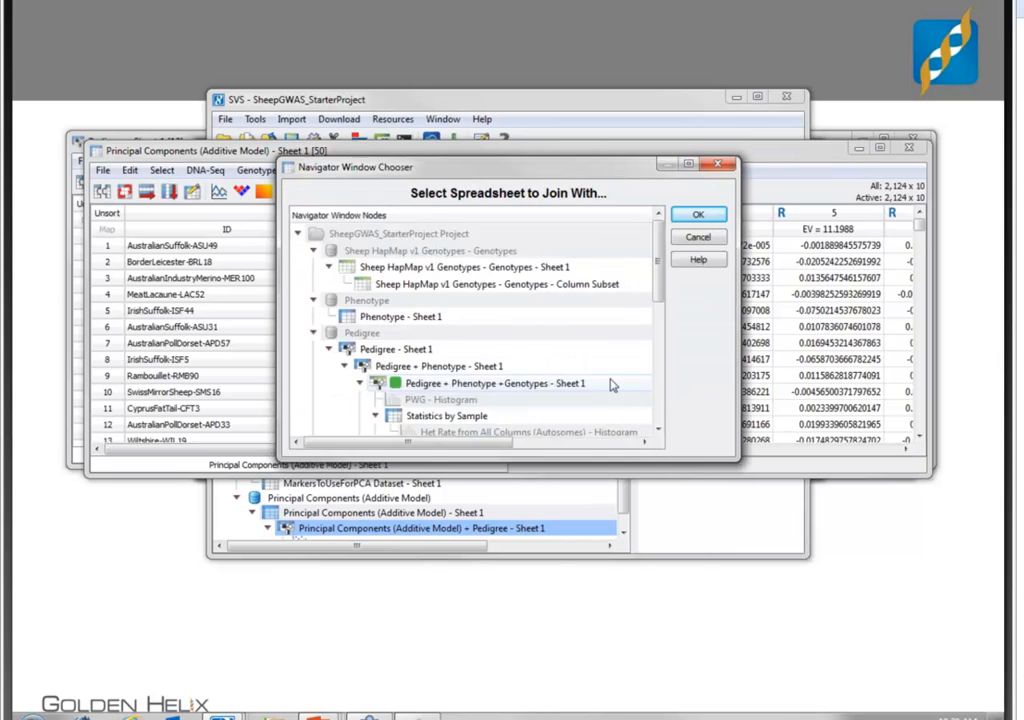
scroll(600, 370, down, 5)
click(578, 366)
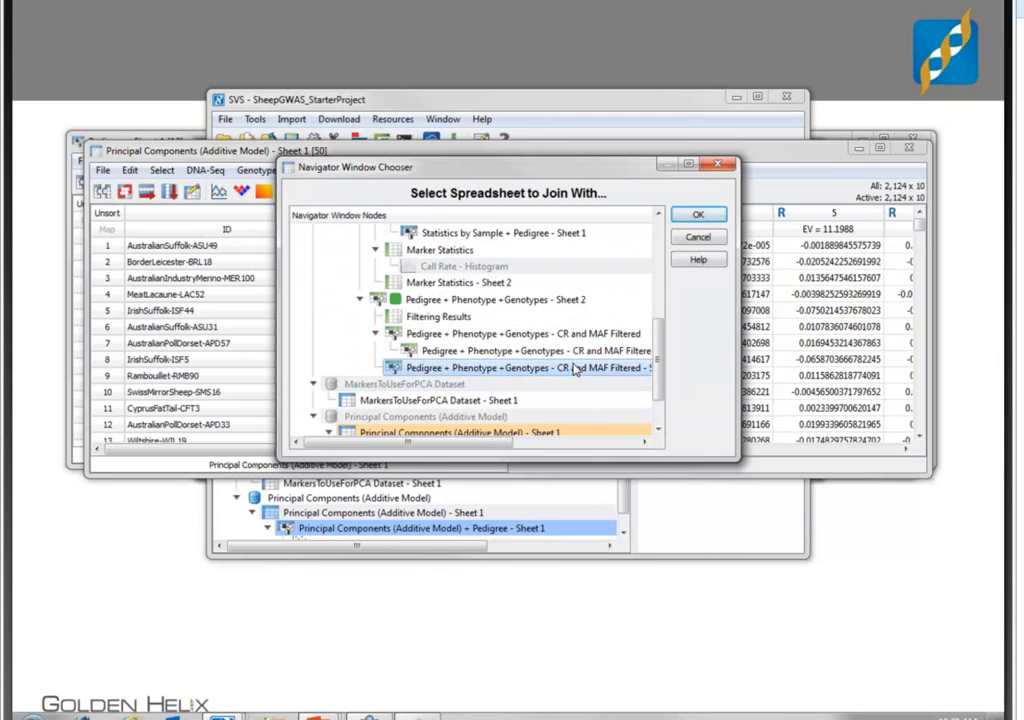
click(698, 215)
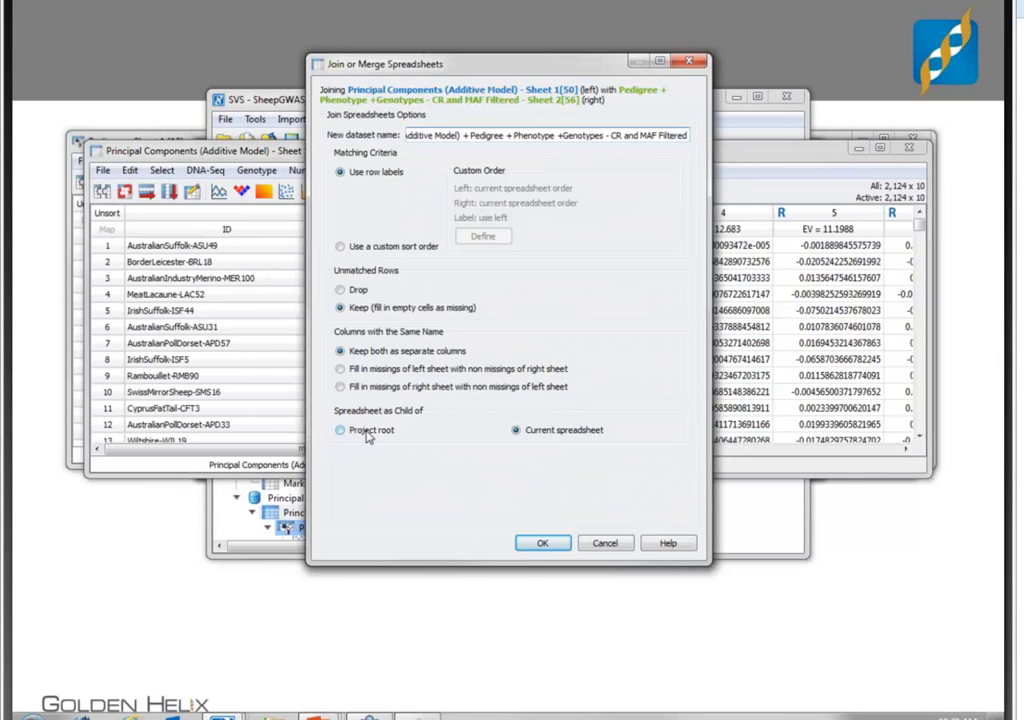
click(368, 432)
click(543, 543)
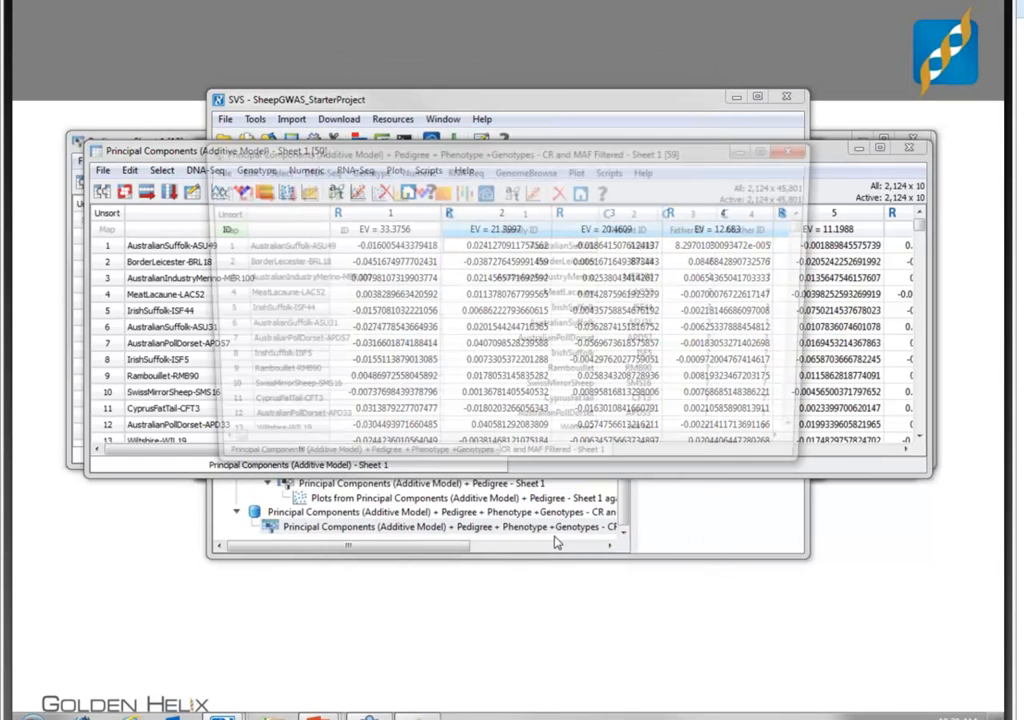
- Close all open spreadsheets, and reopen the joined principal components and genotypes spreadsheet in a maximized window
click(437, 104)
click(443, 119)
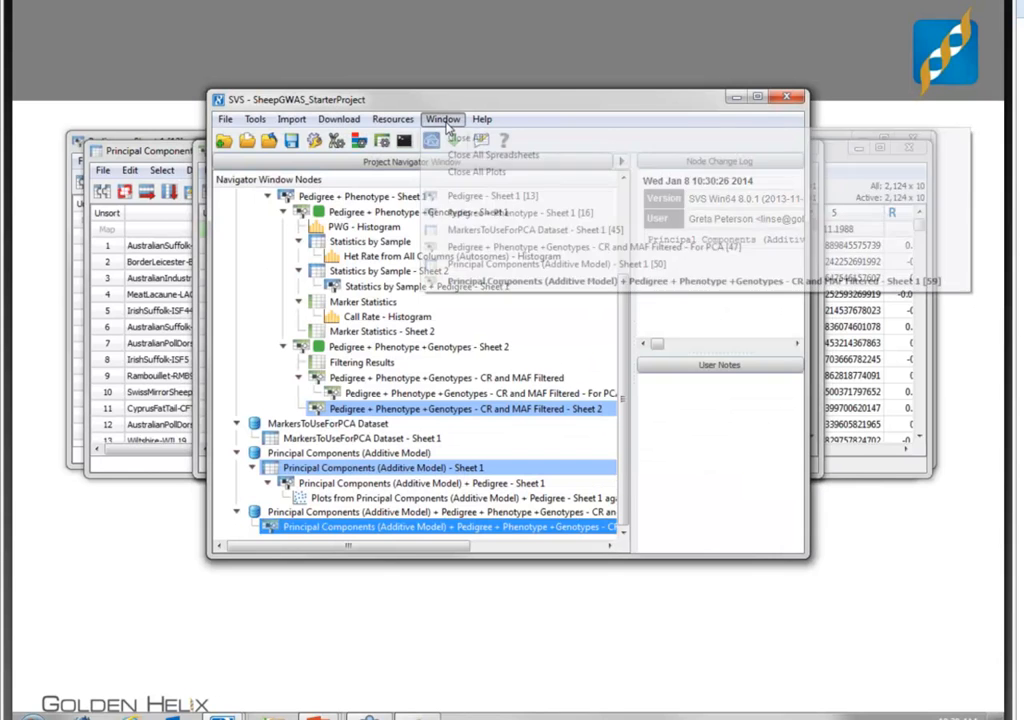
click(465, 157)
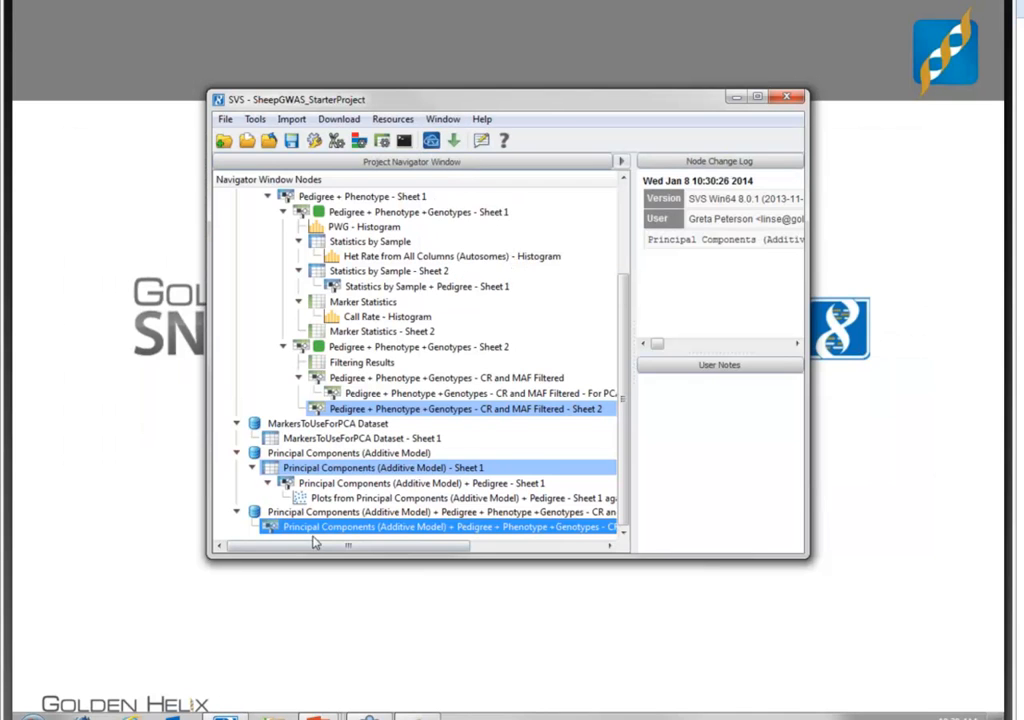
click(322, 530)
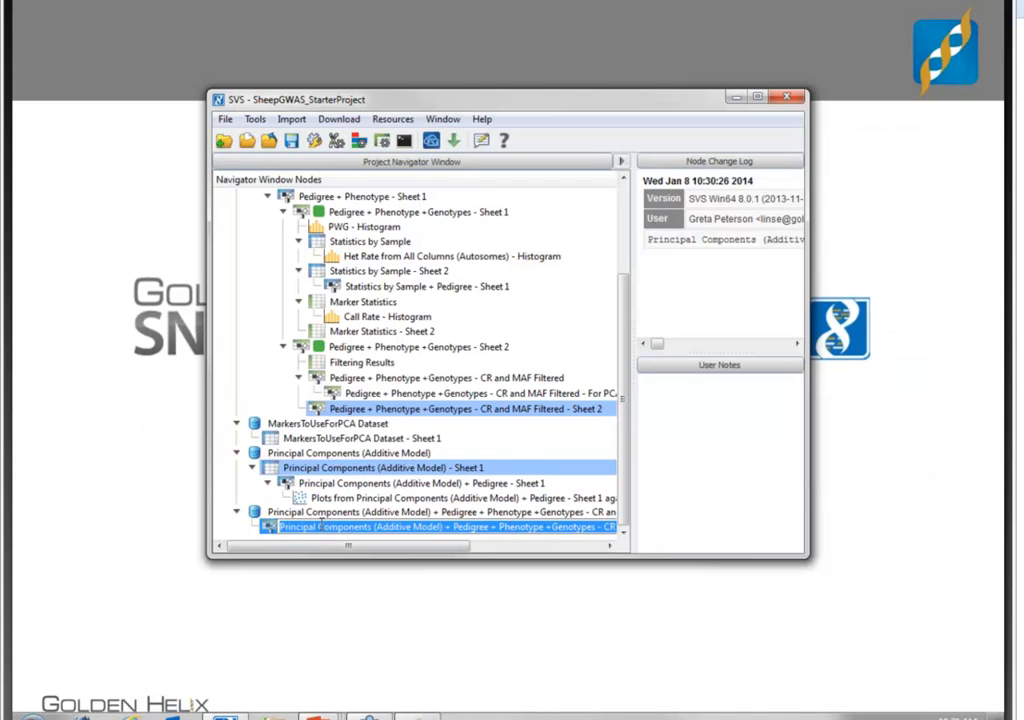
click(625, 418)
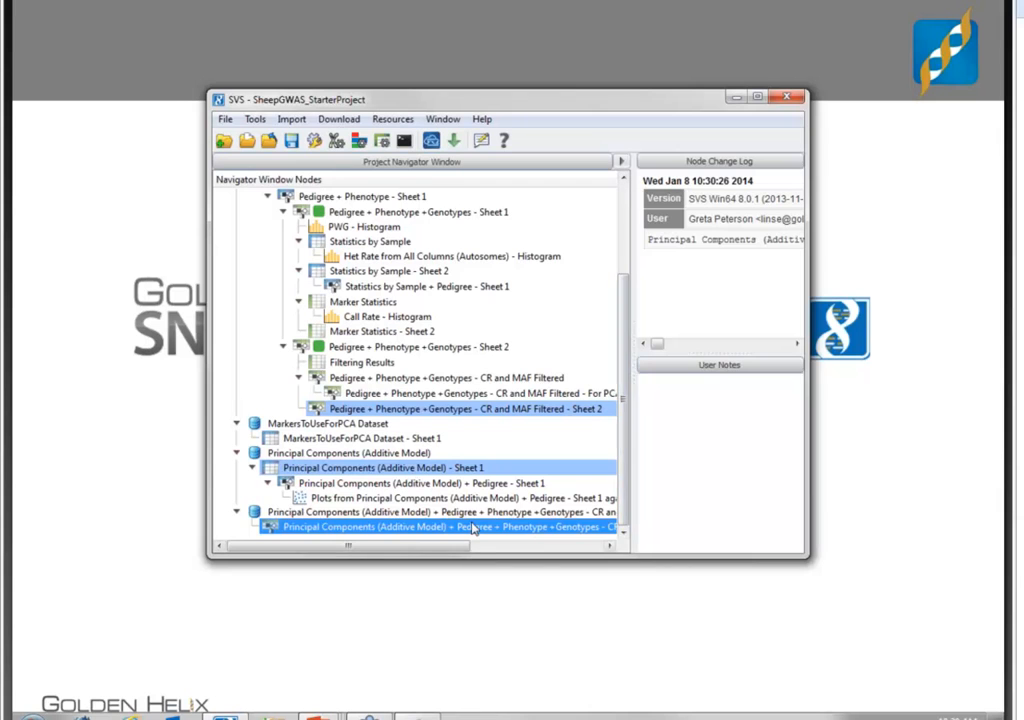
double_click(474, 528)
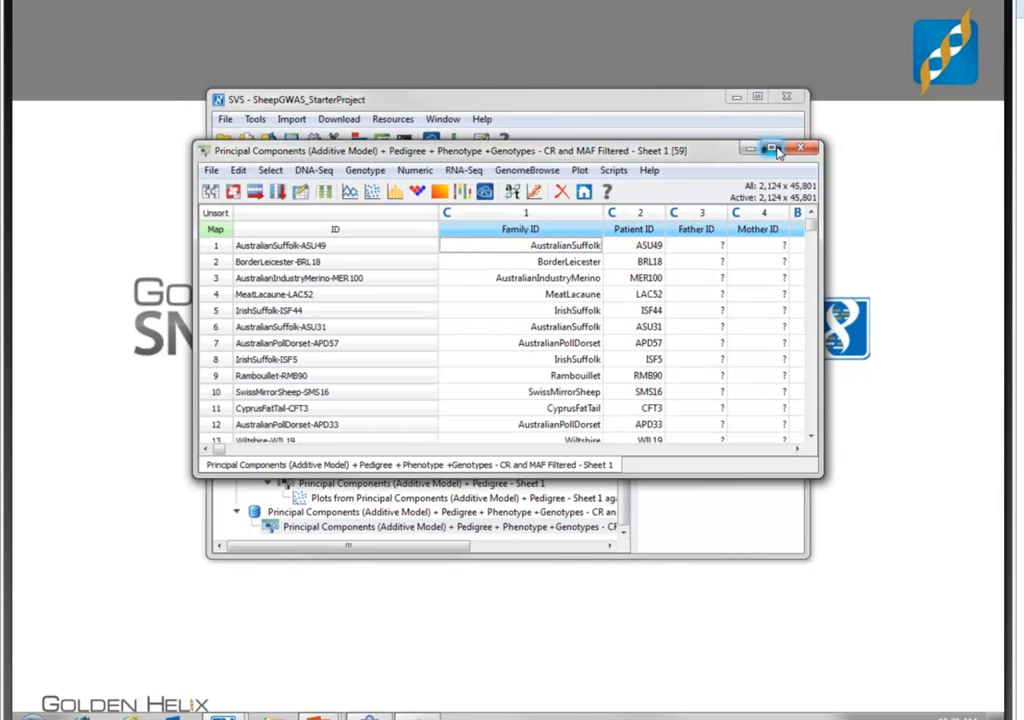
click(774, 150)
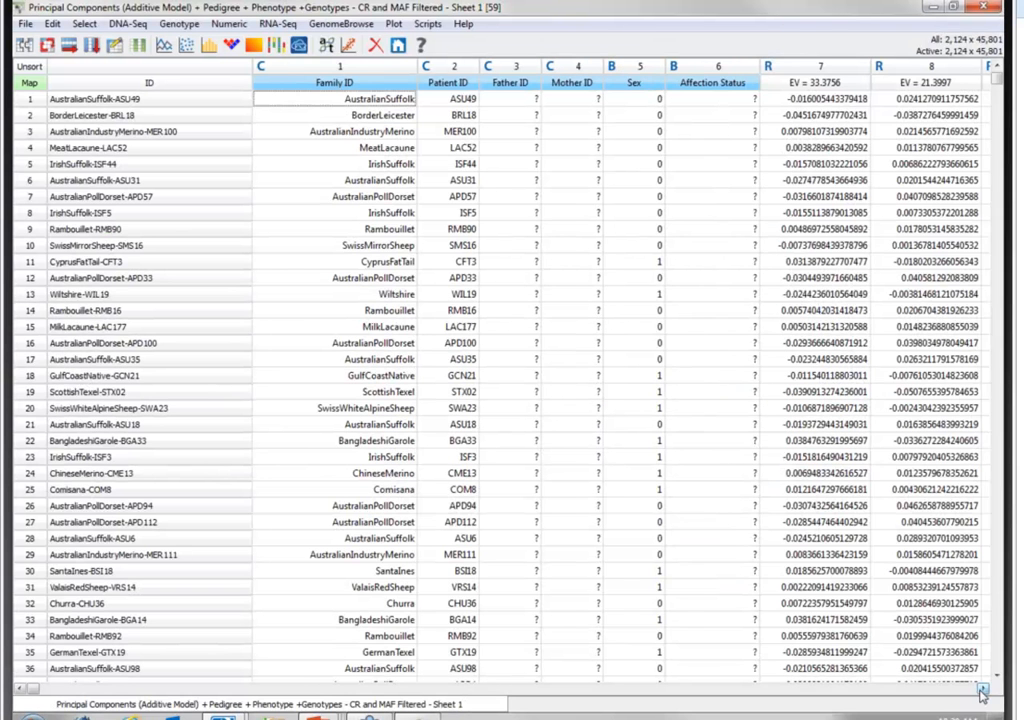
- Set the PWG column of the joined spreadsheet as the dependent variable
click(982, 690)
click(982, 690)
click(982, 690)
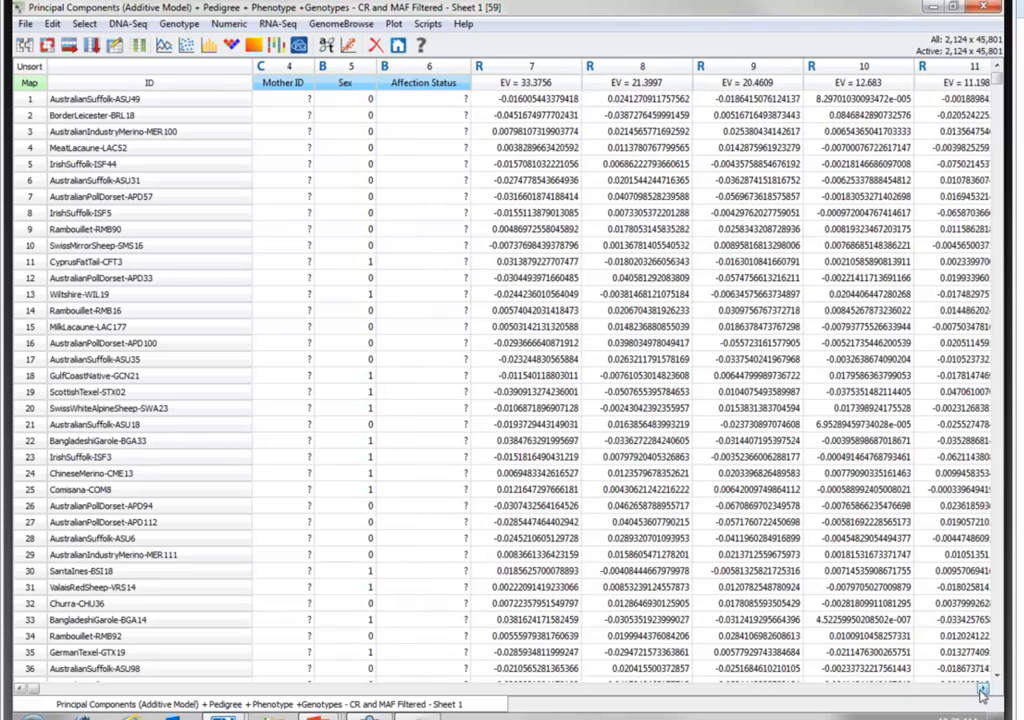
click(982, 690)
click(982, 690)
click(982, 690)
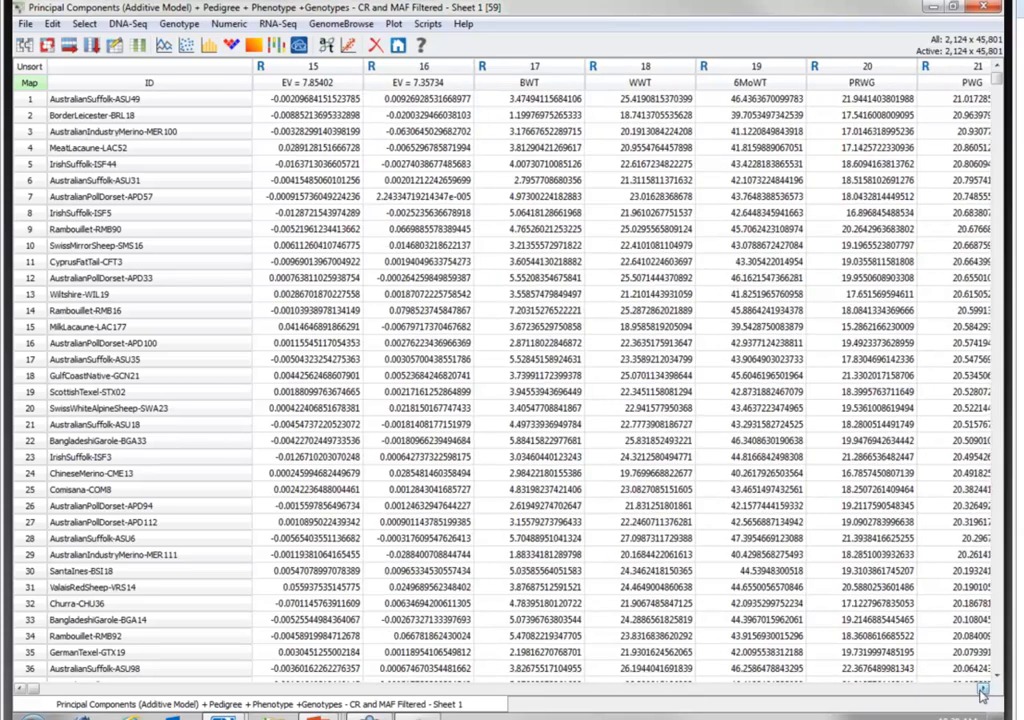
click(982, 690)
click(751, 83)
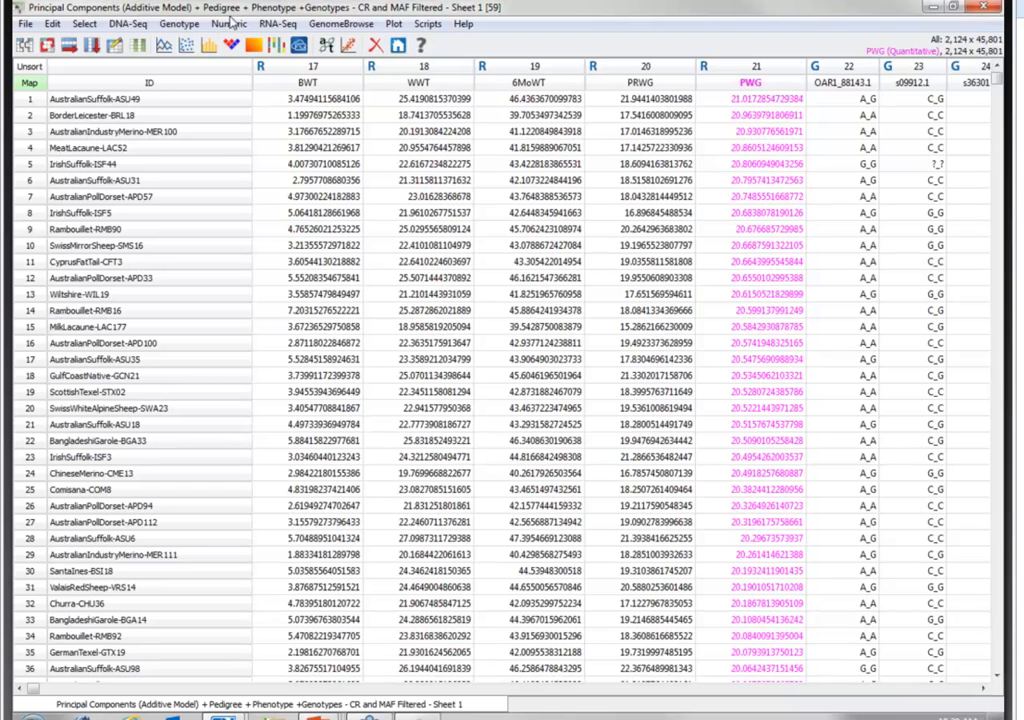
- Set up Genotype Association Tests with the additive model, Correlation/Trend test, P-P/Q-Q plot output data and the inflation factor (lambda), accepting non-autosomal markers
click(181, 25)
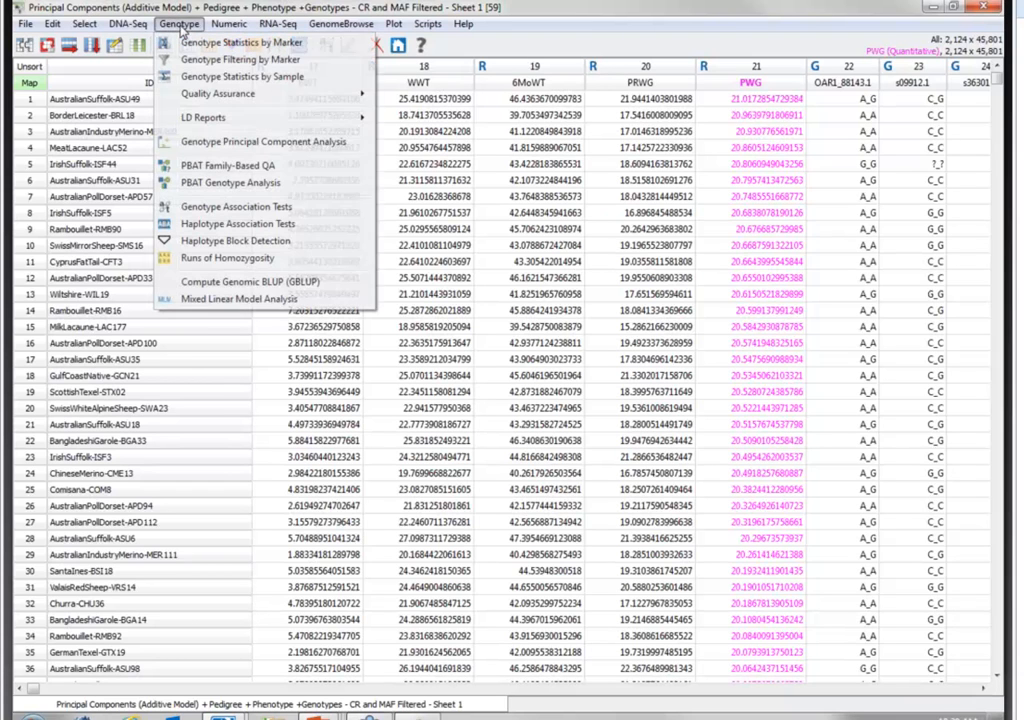
click(237, 208)
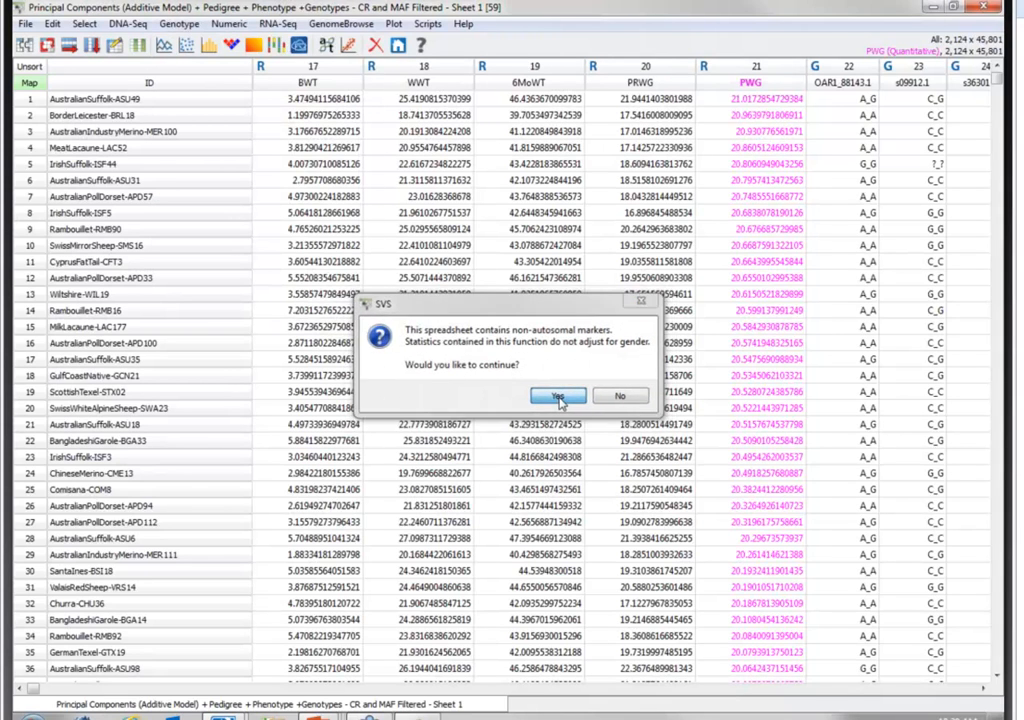
click(559, 398)
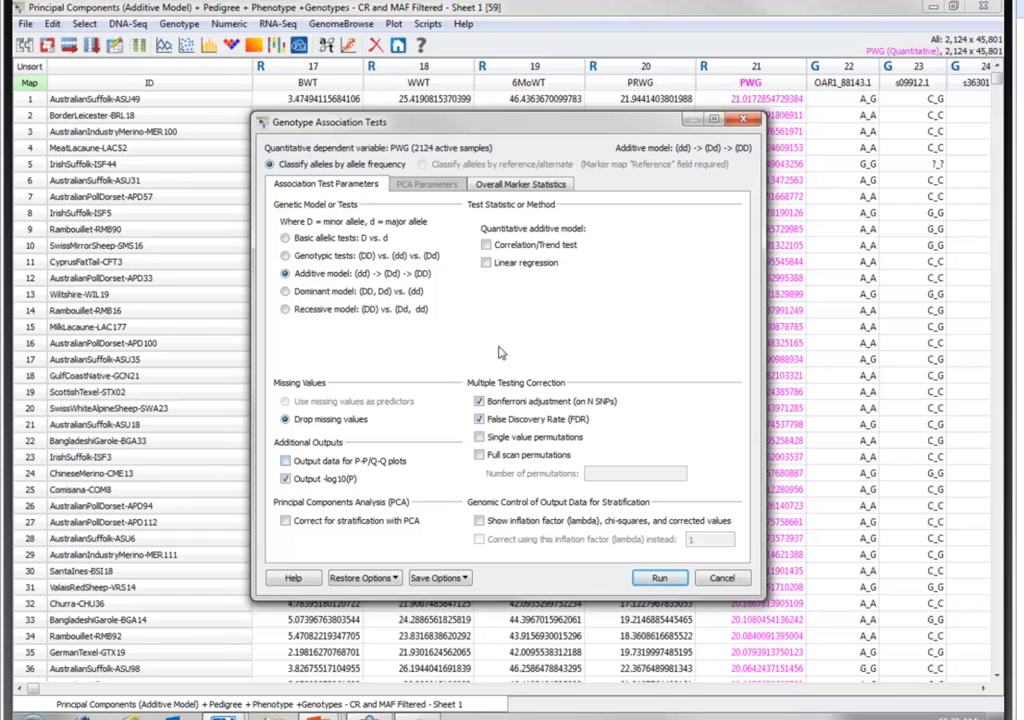
click(487, 245)
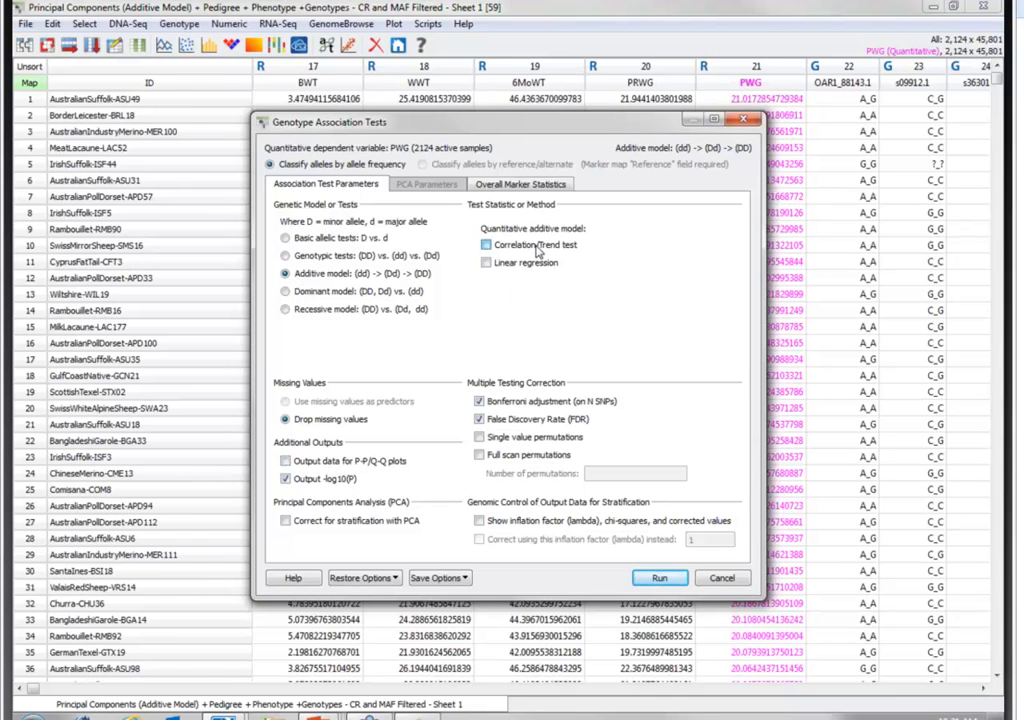
click(311, 465)
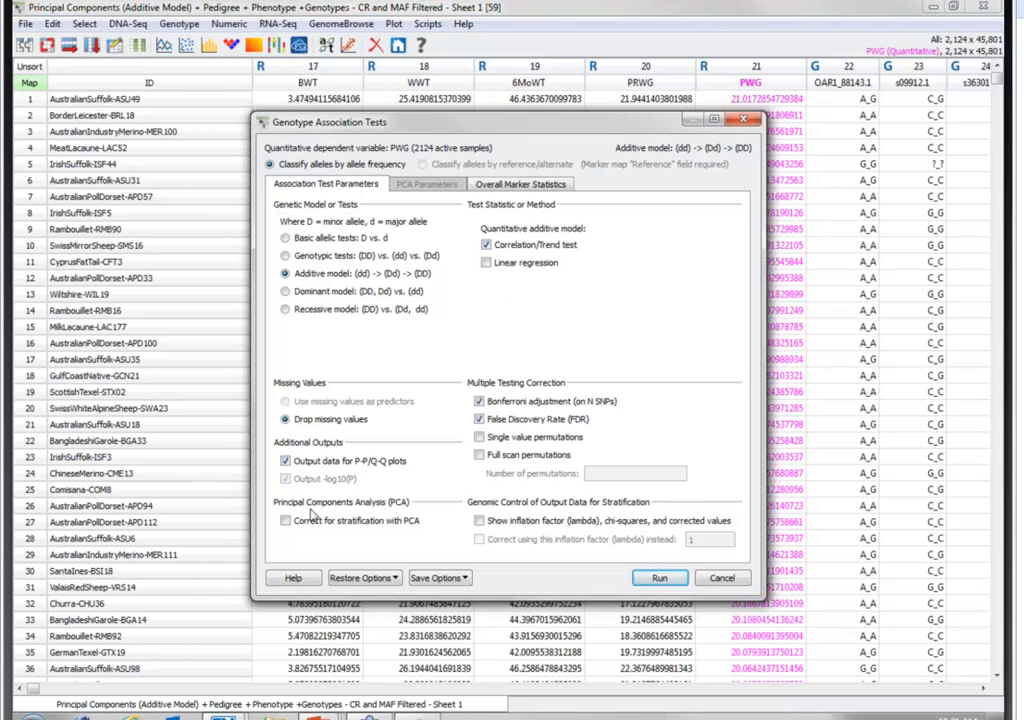
- Exclude call rate and allele frequencies from the overall marker statistics, and run the association tests
click(520, 184)
click(285, 223)
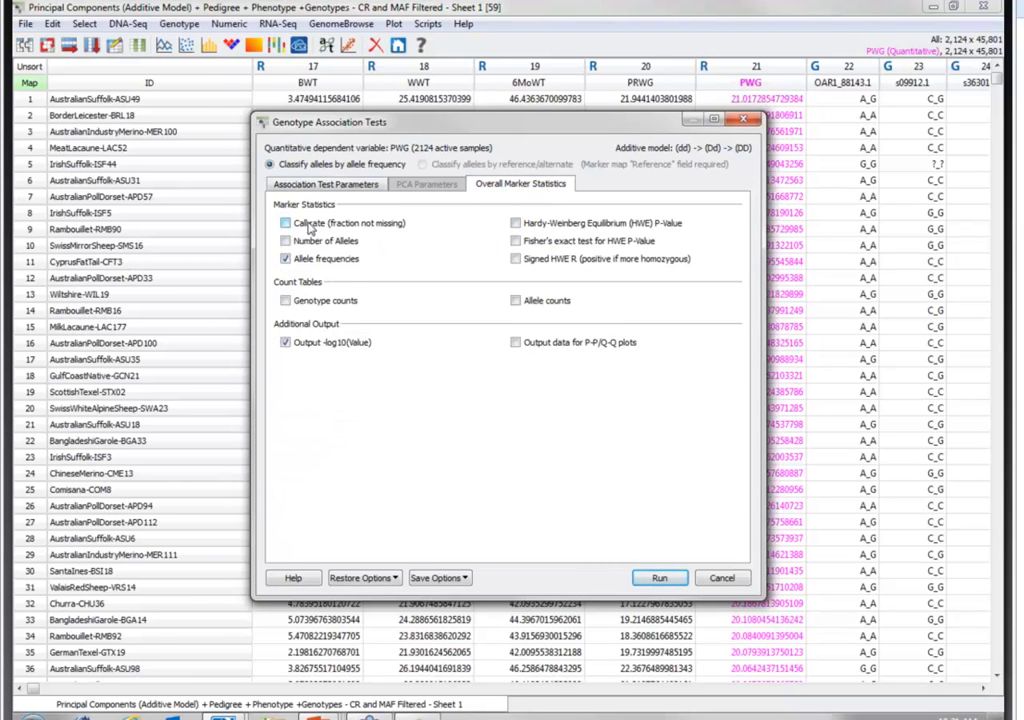
click(305, 261)
click(324, 188)
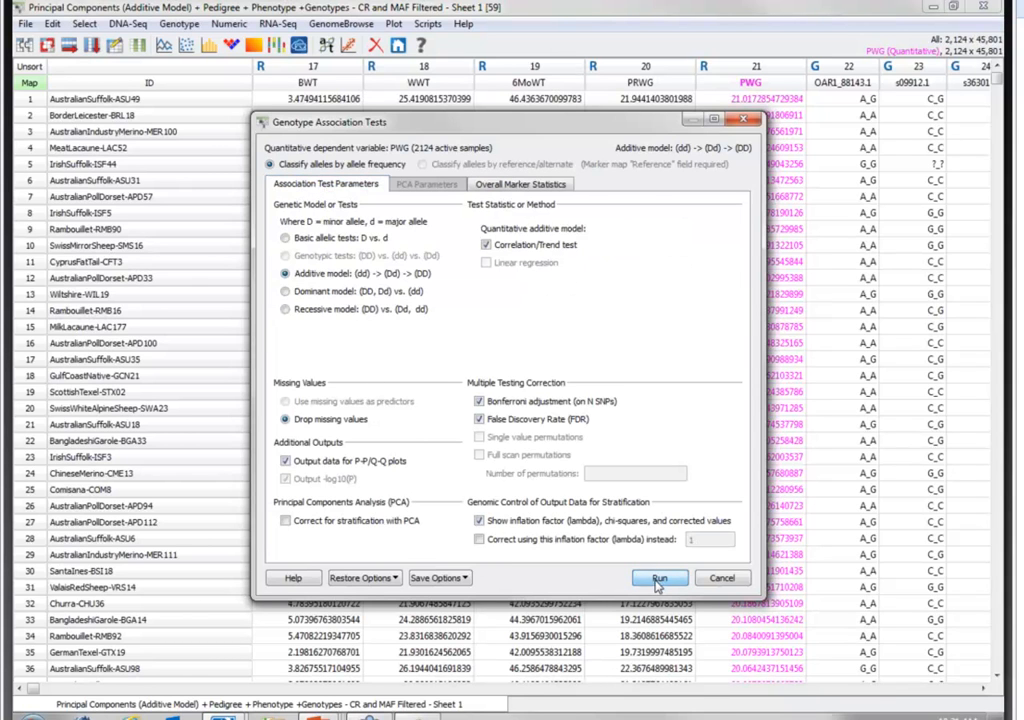
click(659, 578)
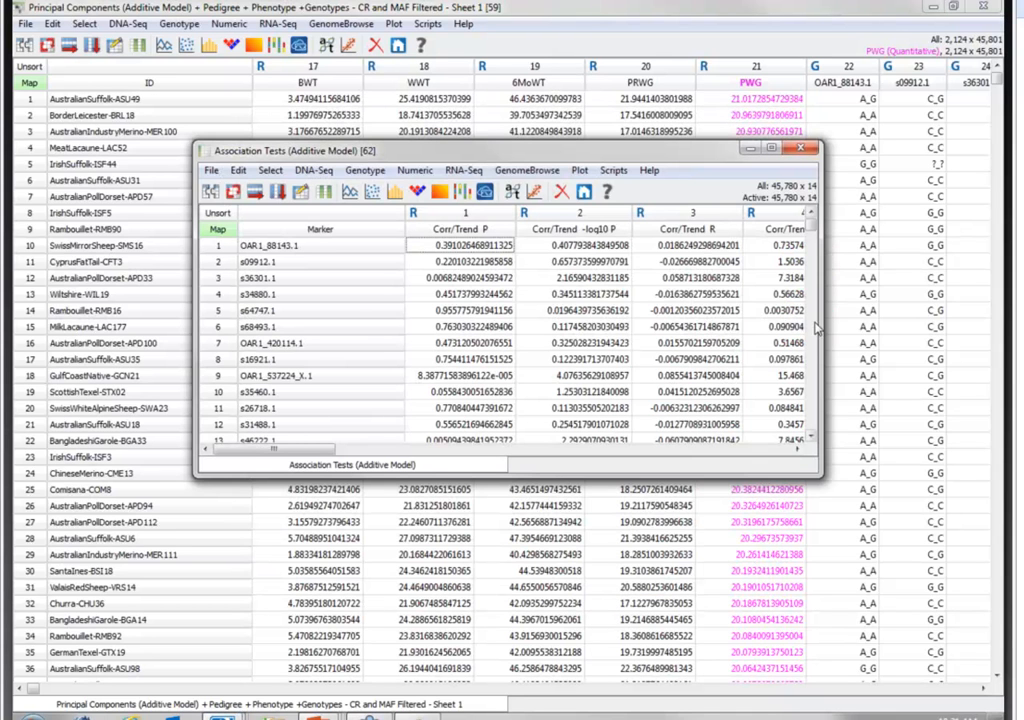
- Widen the association results window, and check the inflation factor (lambda) in the results' node change log
drag(830, 309, 884, 309)
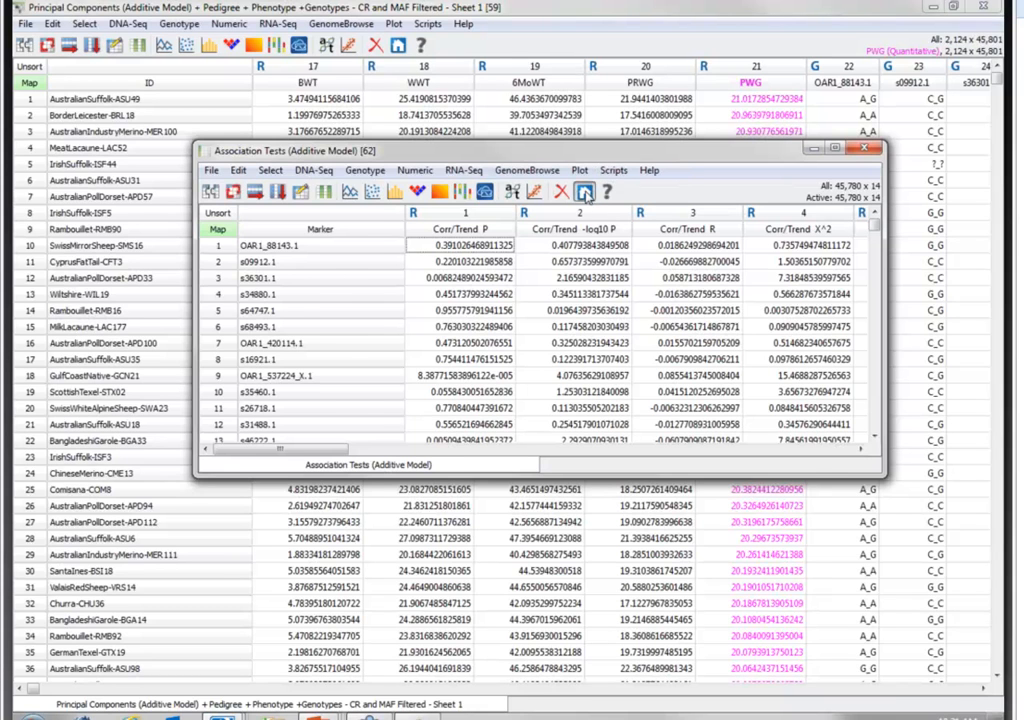
click(585, 192)
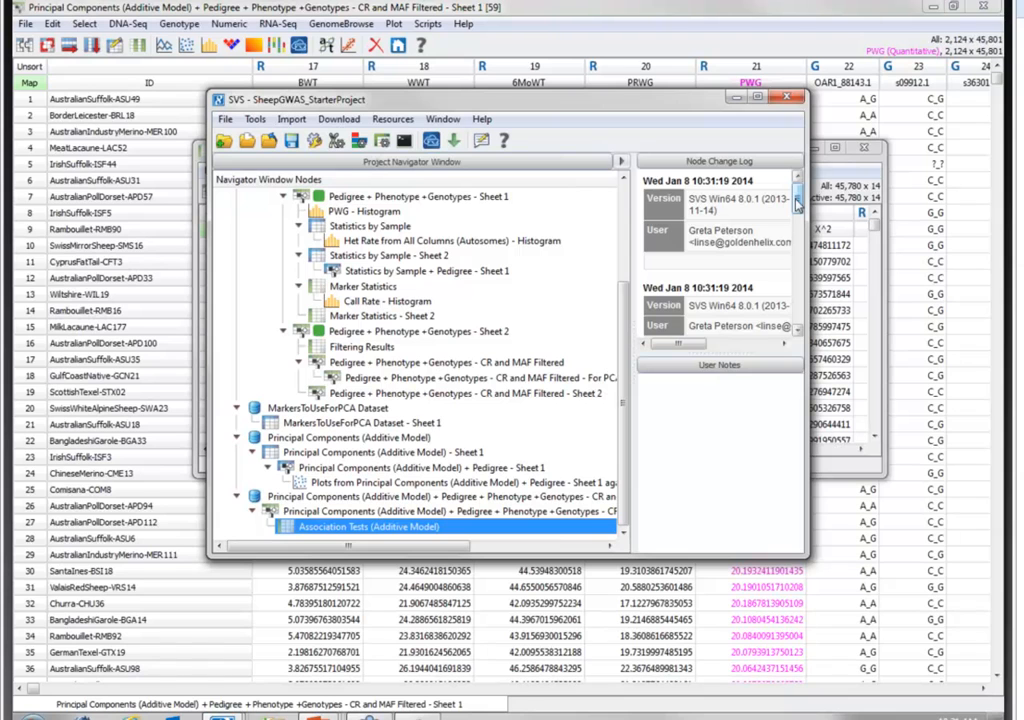
drag(797, 205, 797, 300)
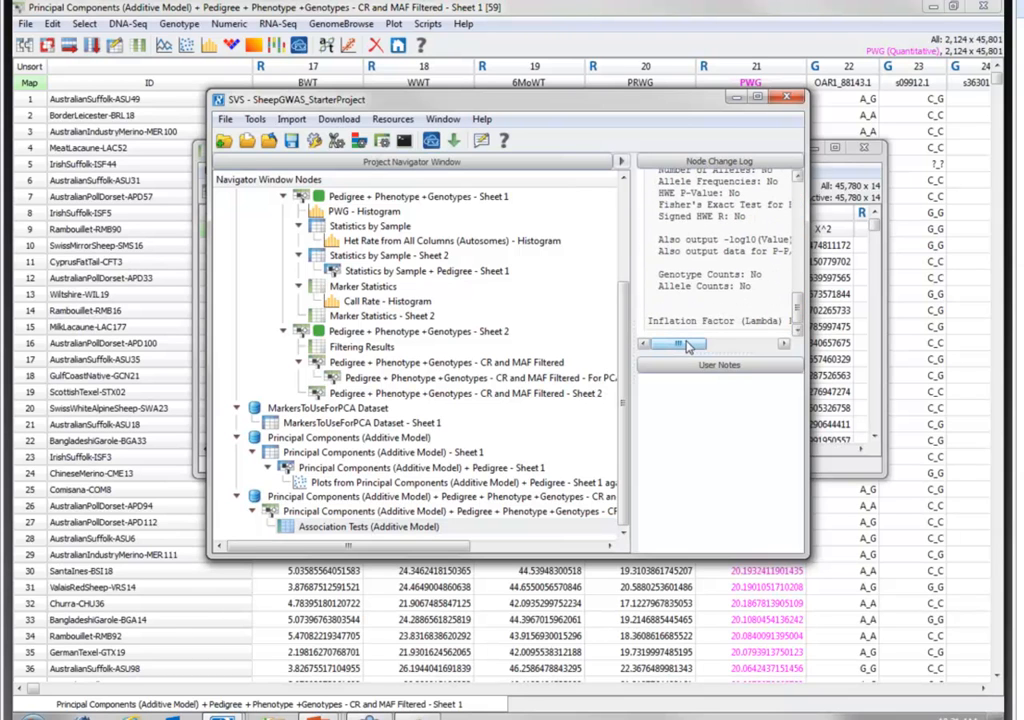
drag(687, 346, 755, 345)
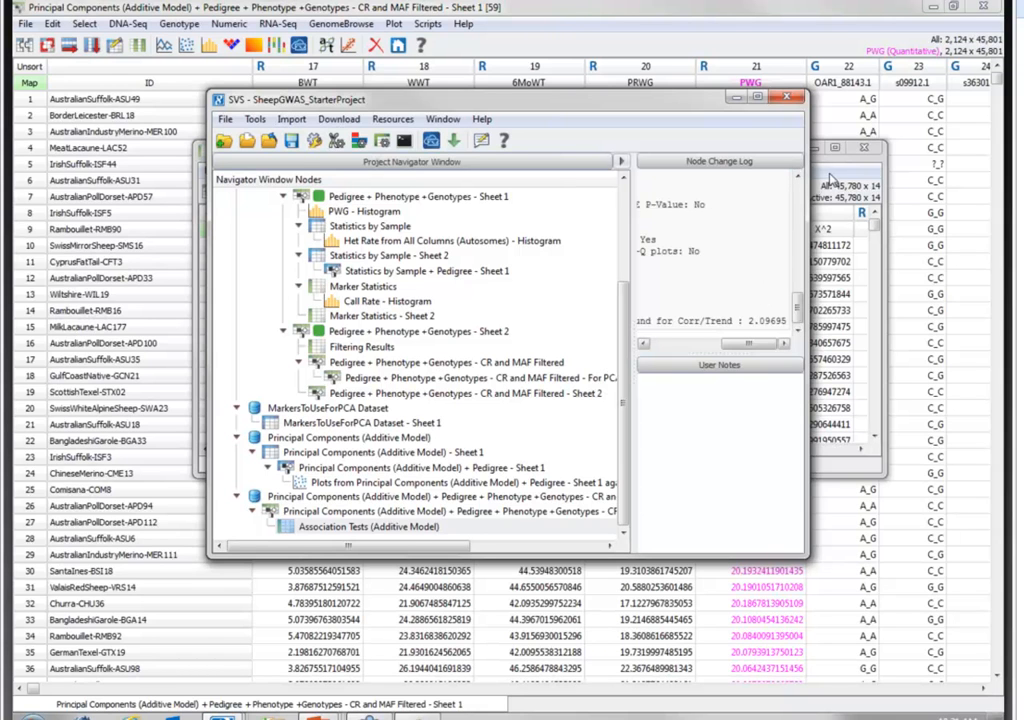
- Create an XY scatter plot of Corr/Trend -log10 P against Corr/Trend expected -log10 P, one item per graph, and select Graph 1
click(826, 178)
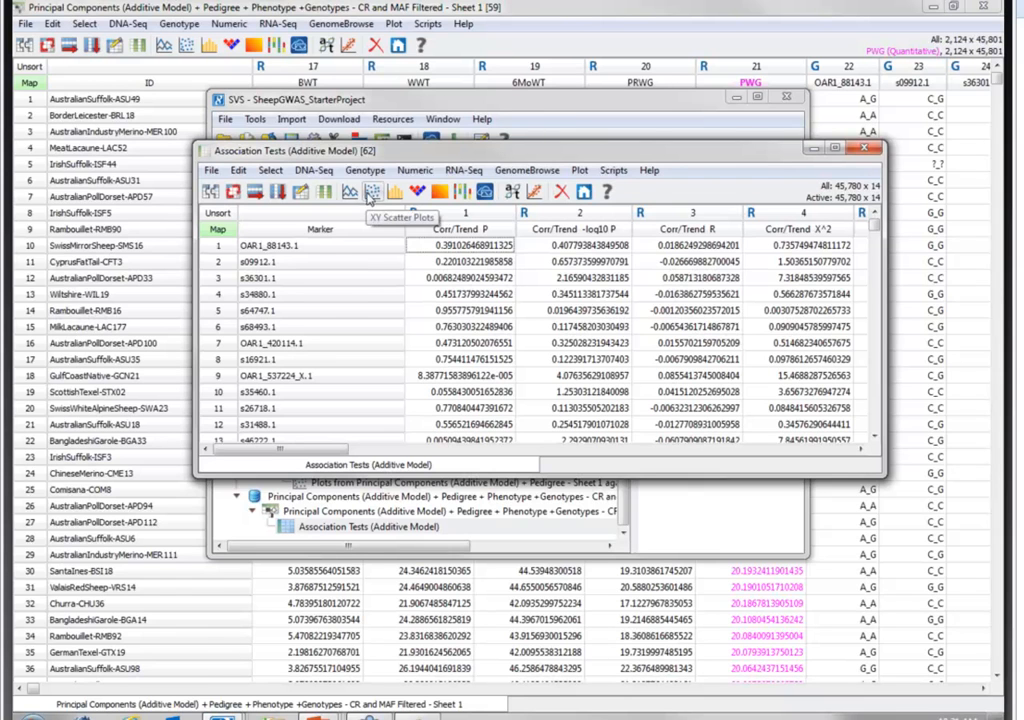
click(372, 192)
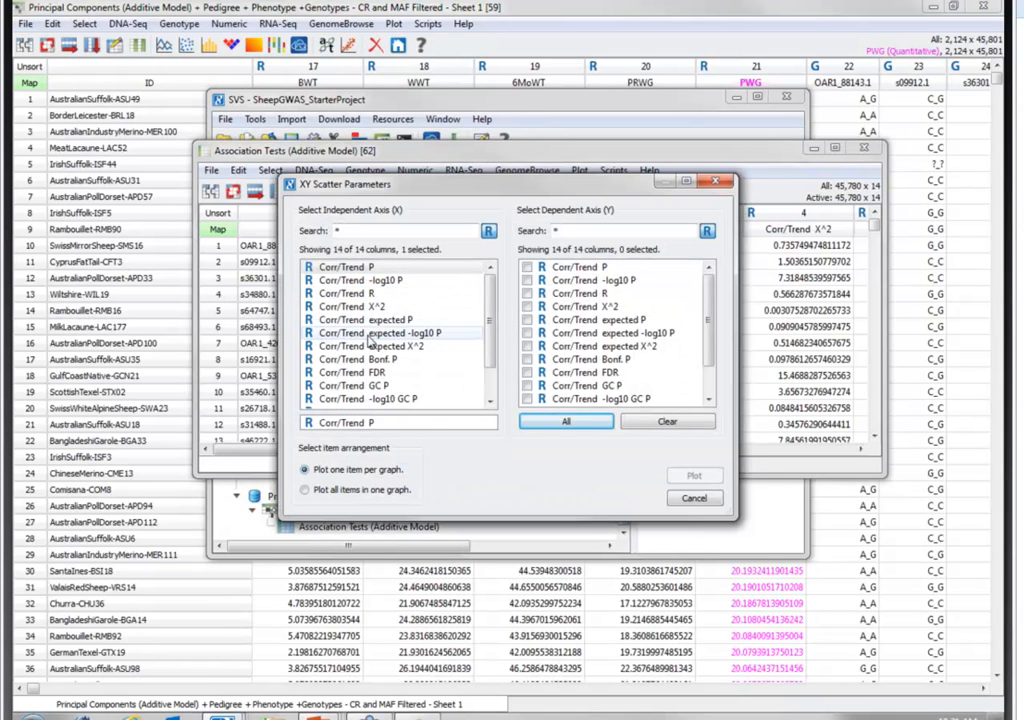
click(367, 335)
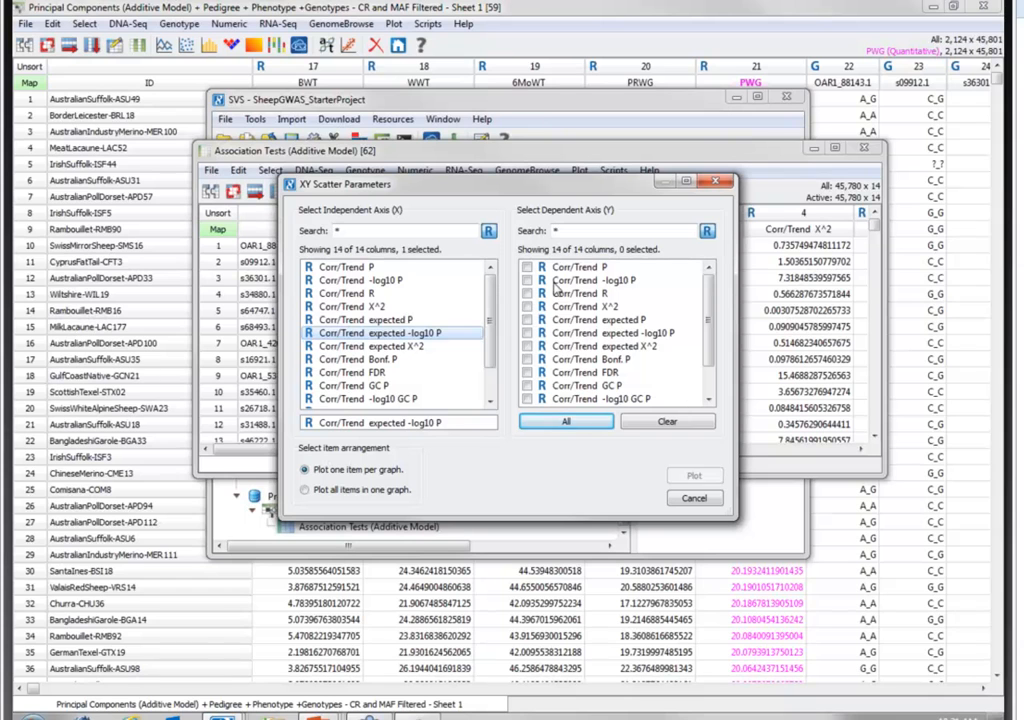
click(556, 283)
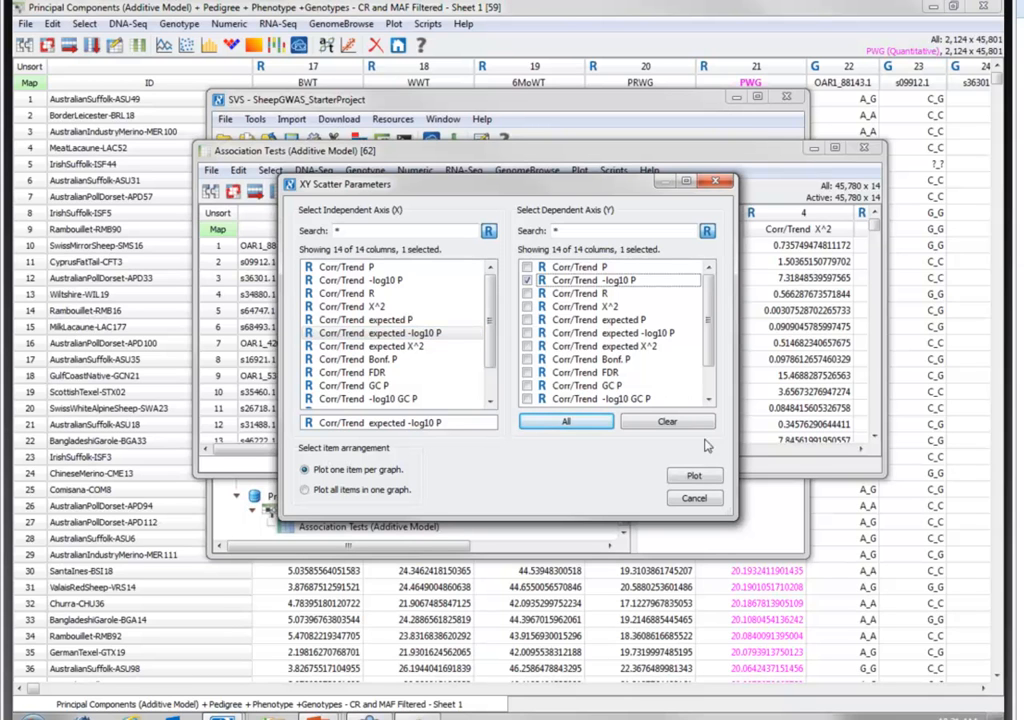
click(700, 477)
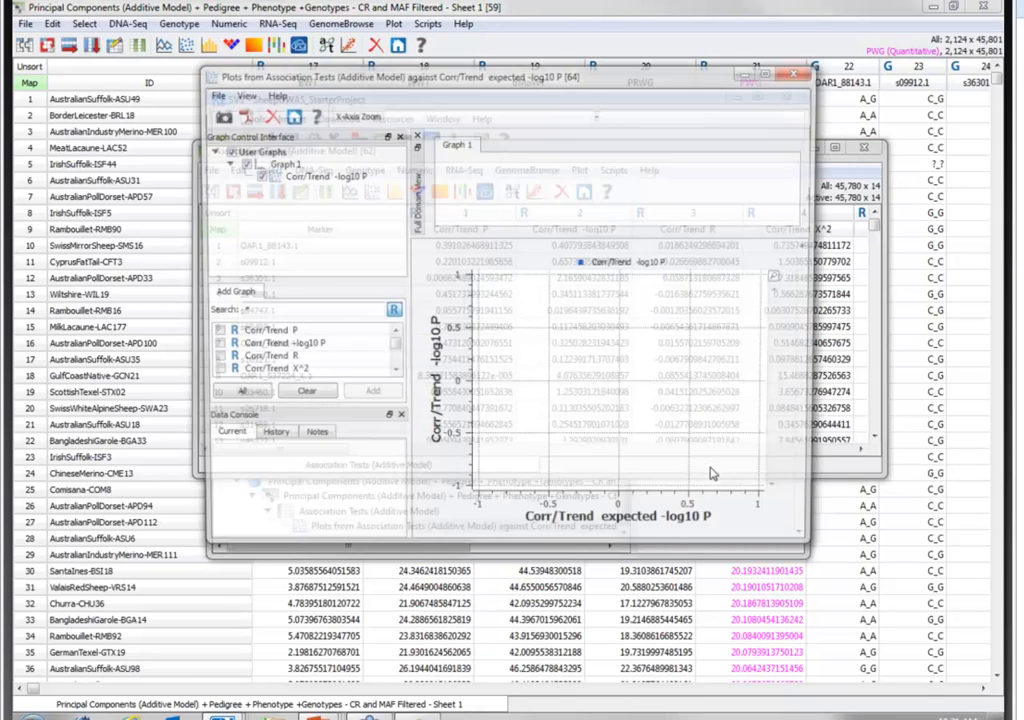
click(282, 164)
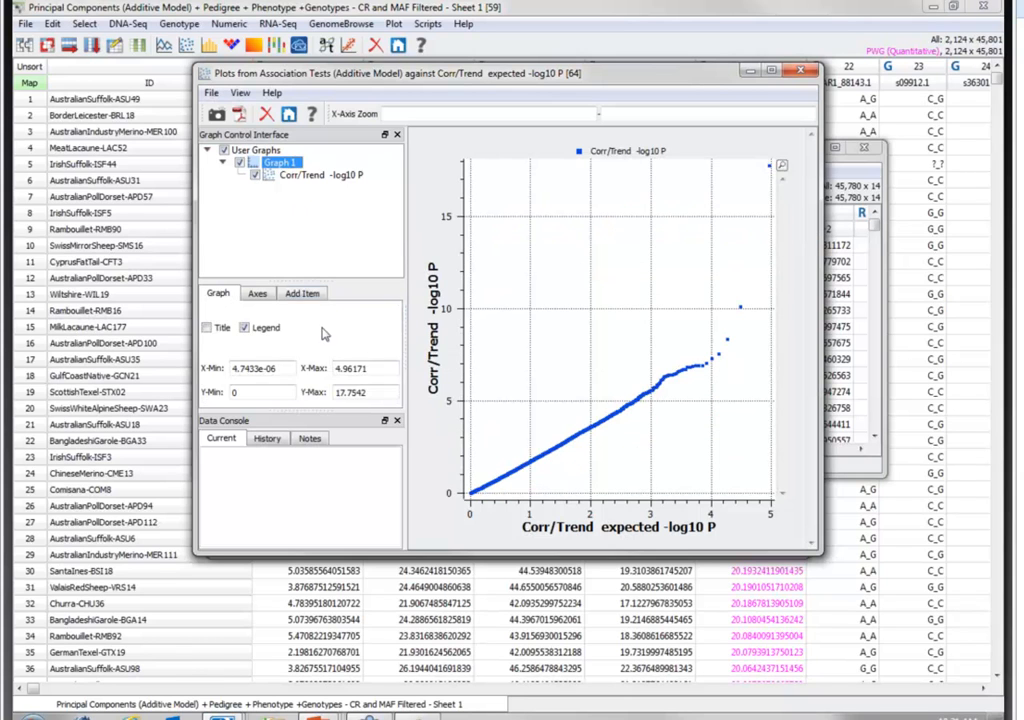
- Add the f(x) = m(x) + b reference line to Graph 1, and close the plot and association results windows
click(300, 293)
click(265, 333)
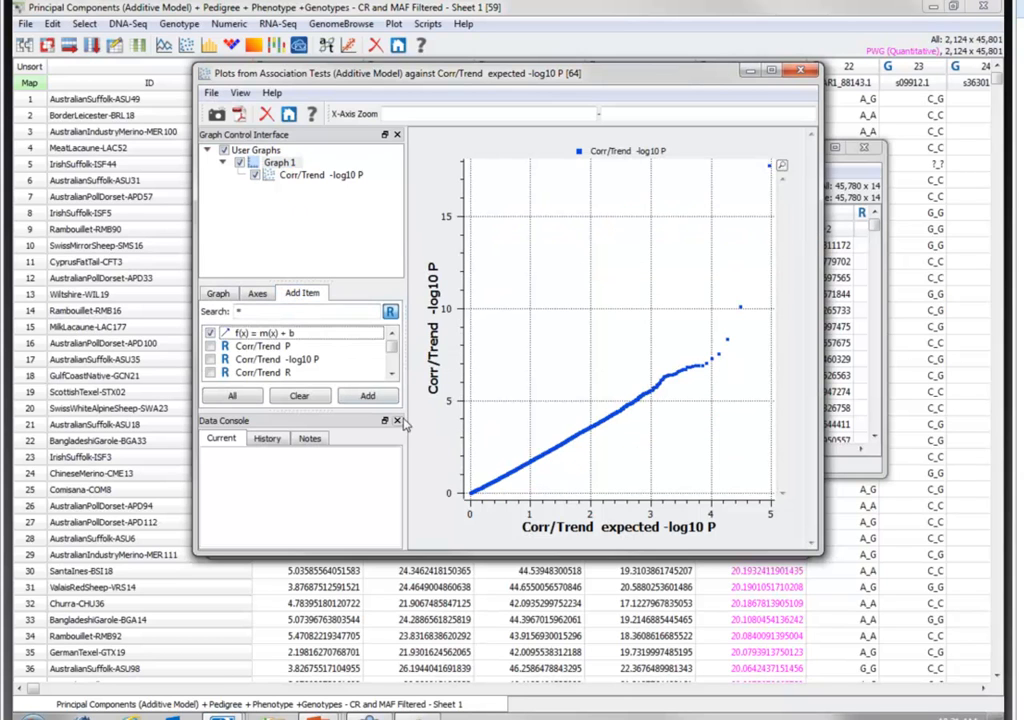
click(367, 395)
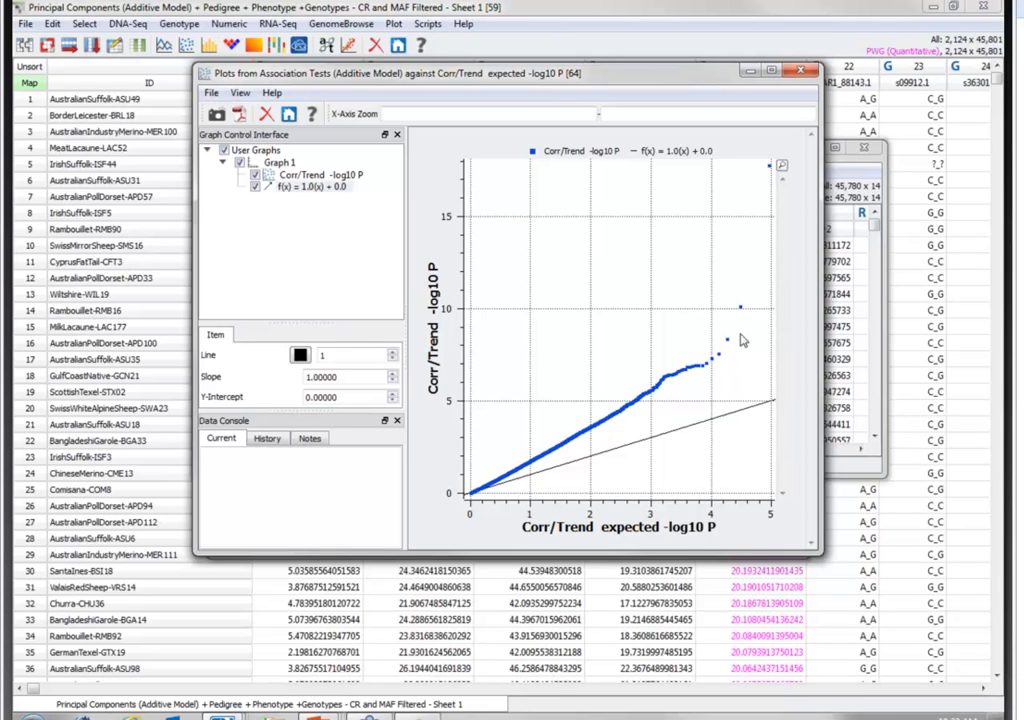
click(801, 73)
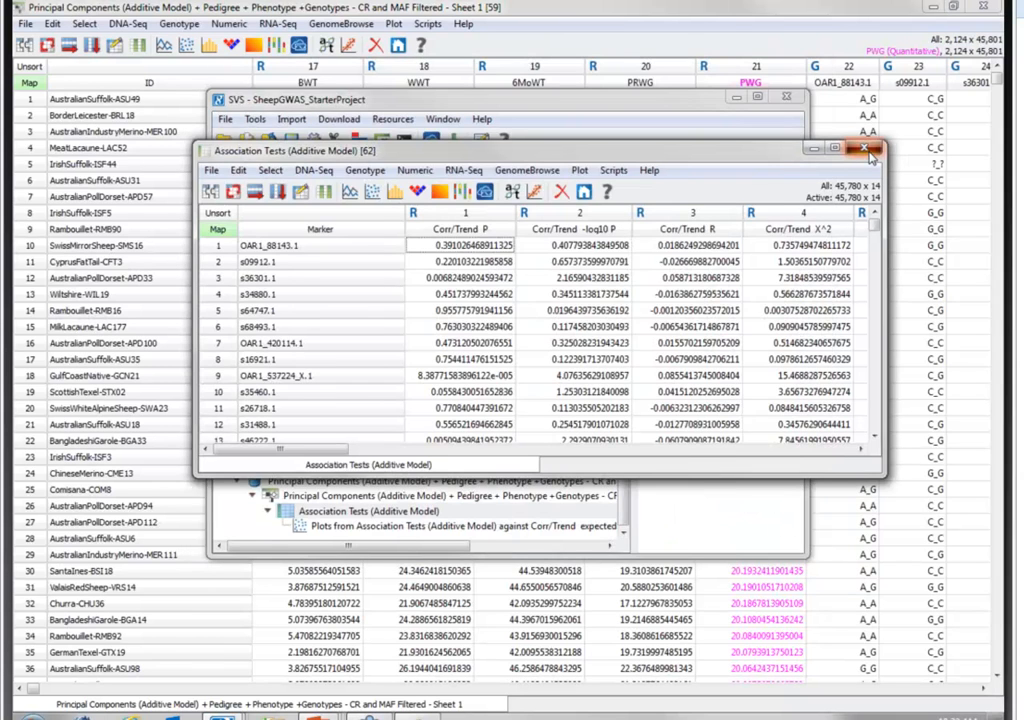
click(869, 153)
click(704, 17)
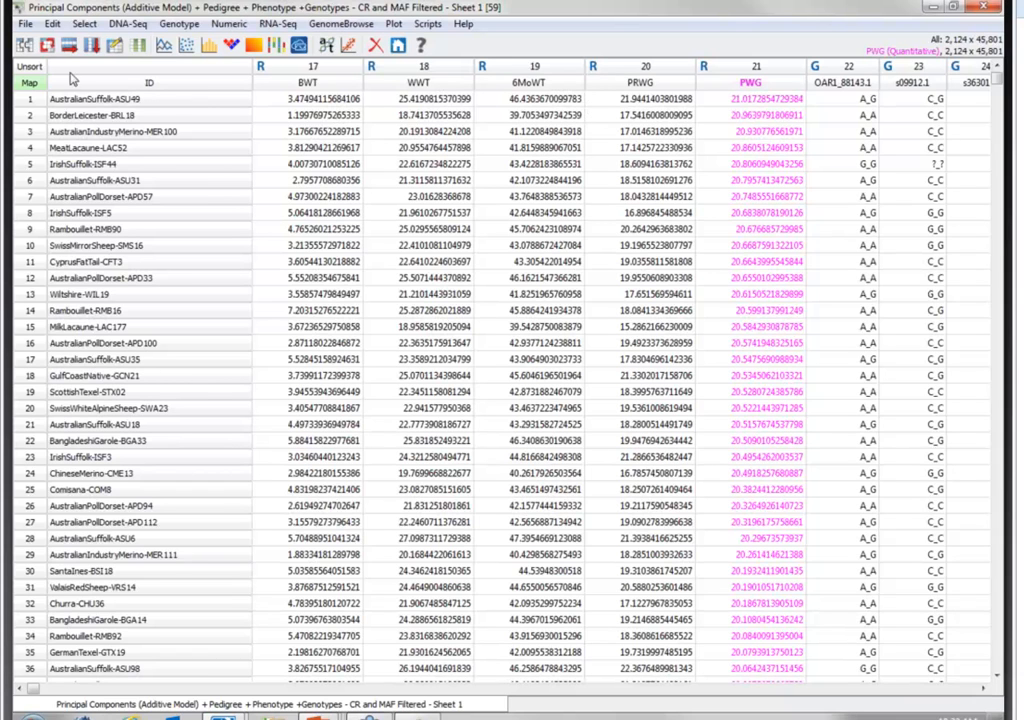
- Set up Mixed Linear Model Analysis with only fixed-effects linear regression instead of Mixed Model GWAS, correcting for hemizygous males with the Sex column
click(182, 27)
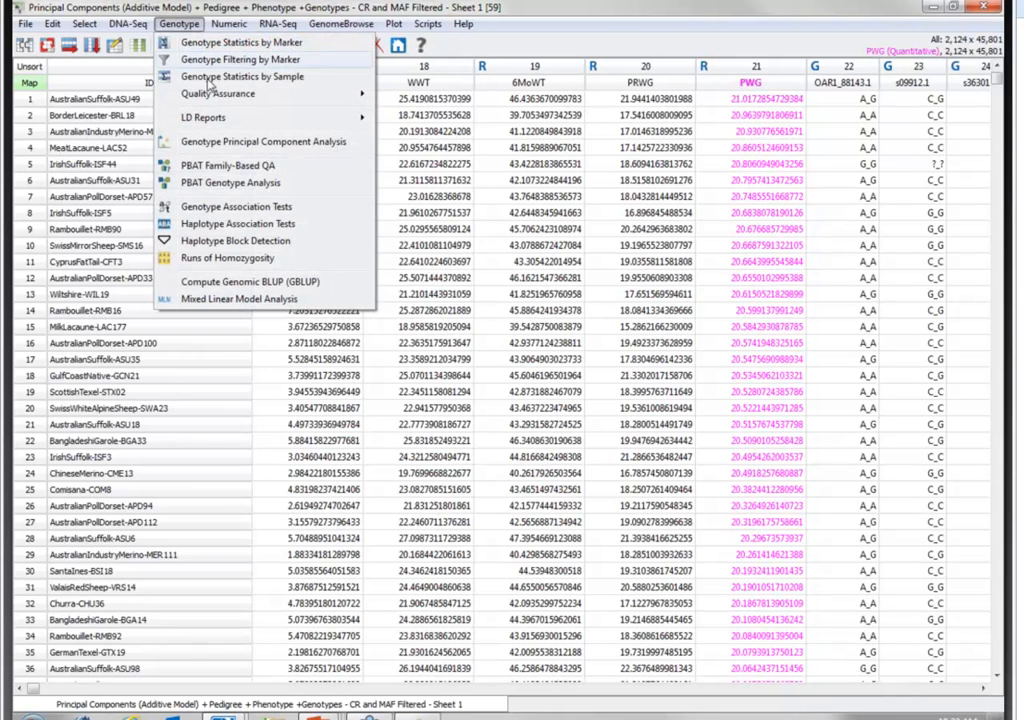
click(239, 302)
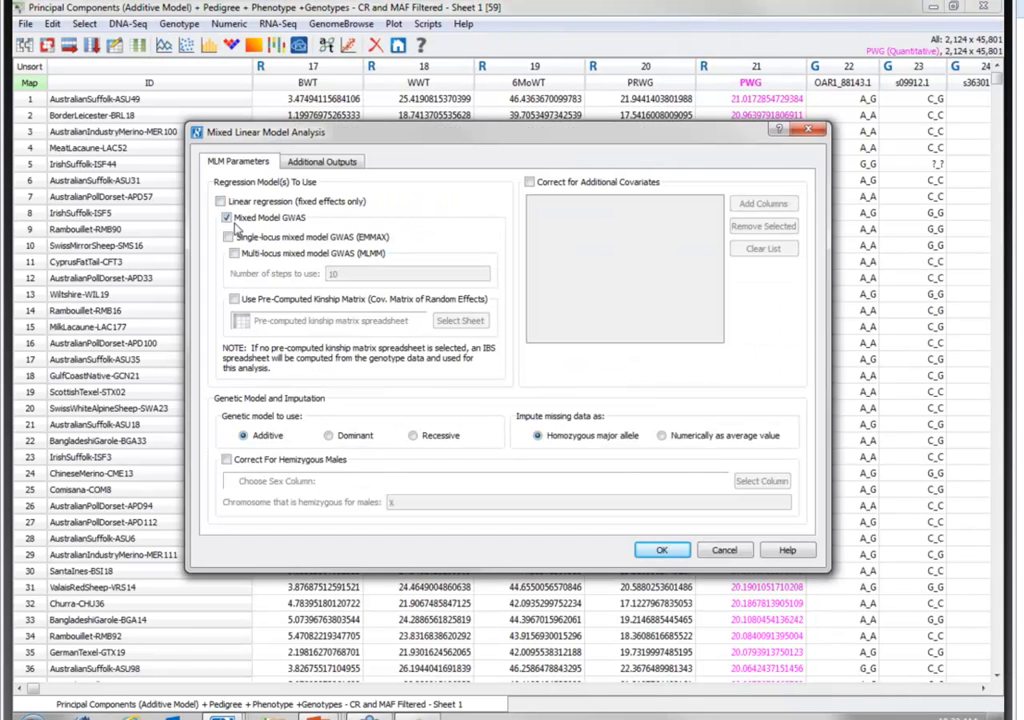
click(228, 219)
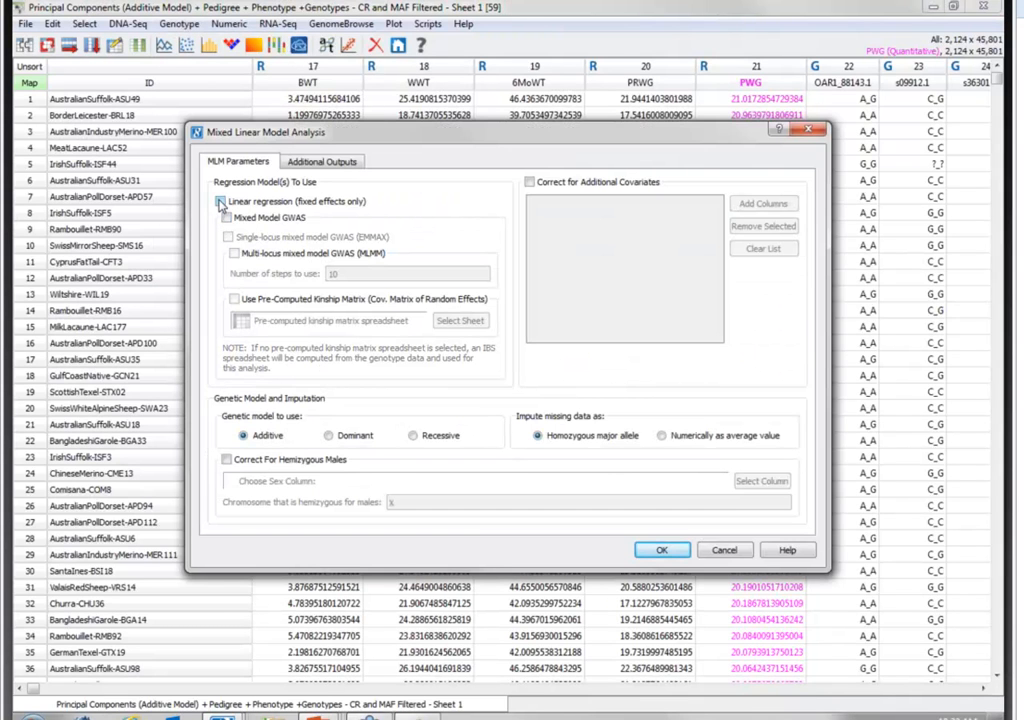
click(220, 202)
click(228, 461)
click(754, 482)
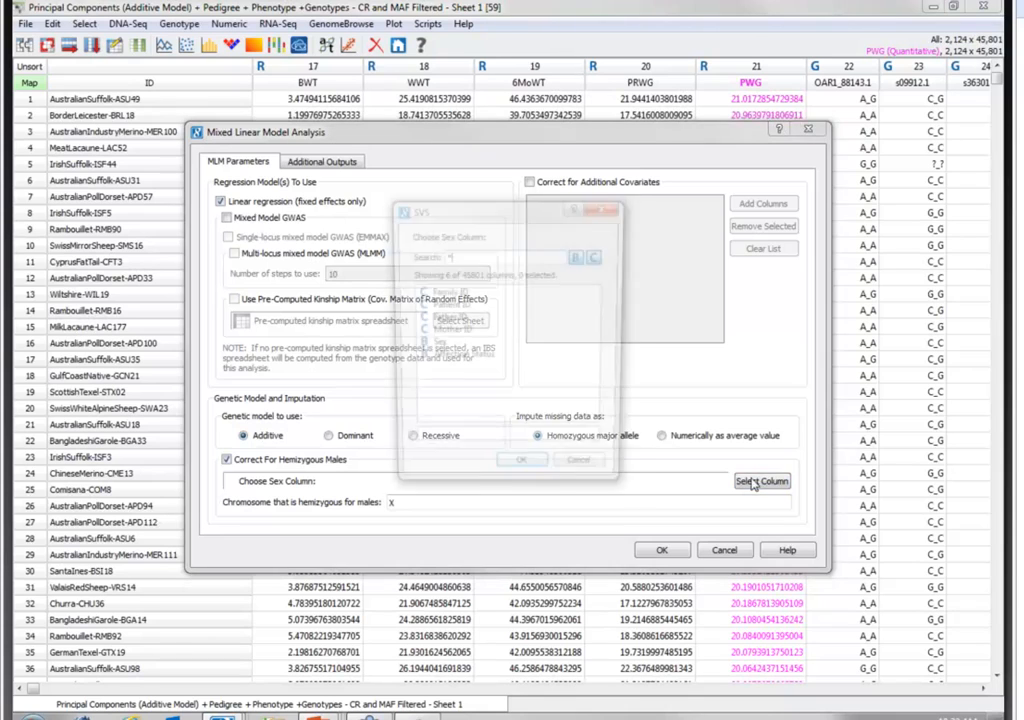
click(425, 373)
click(521, 476)
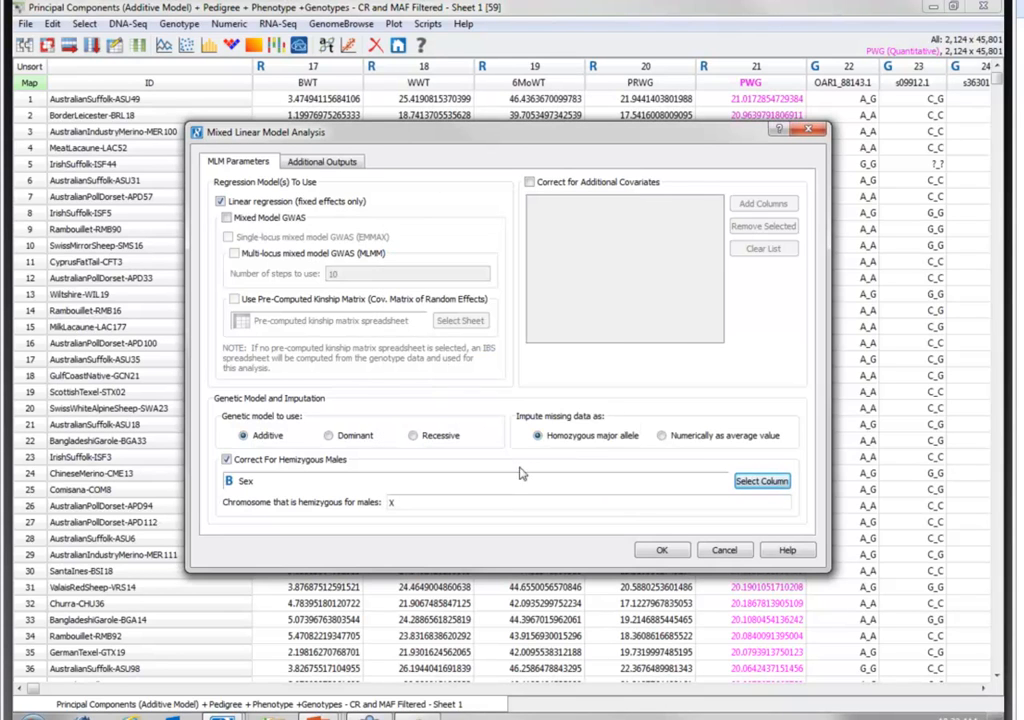
- Correct for additional covariates by filtering the columns with *EV and adding all the EV principal component columns
click(575, 182)
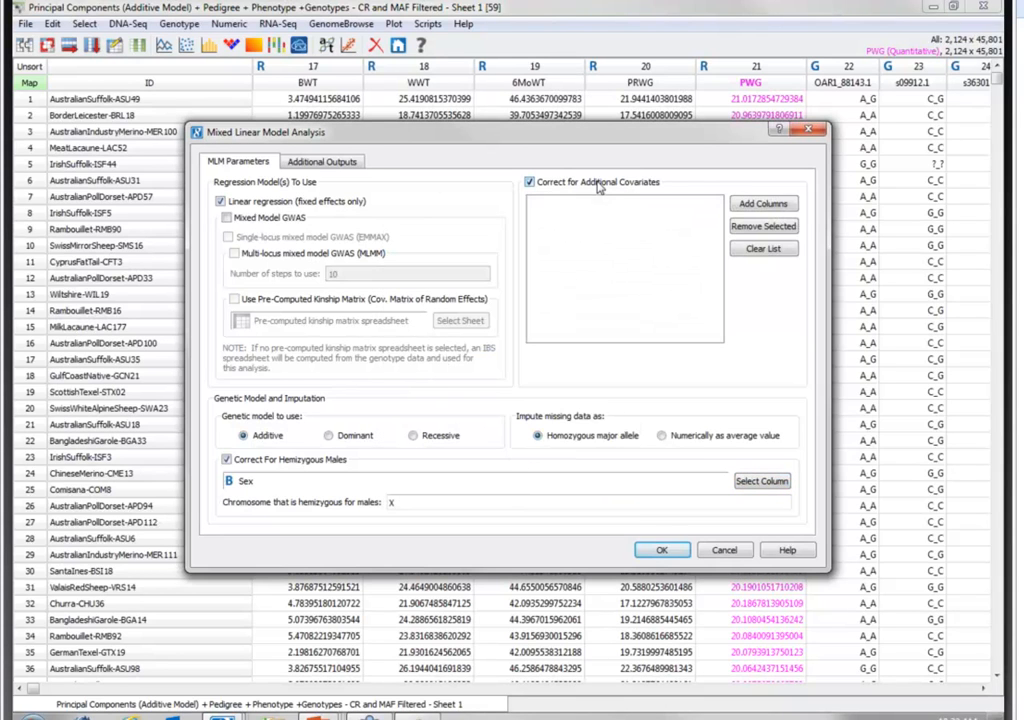
click(764, 205)
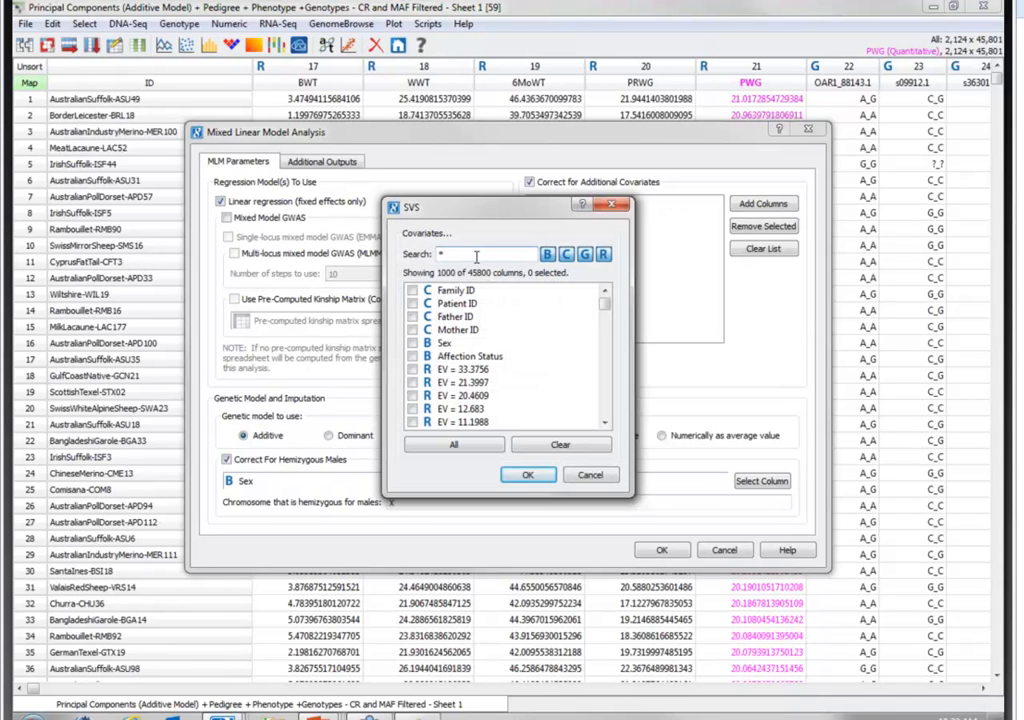
text(*EV)
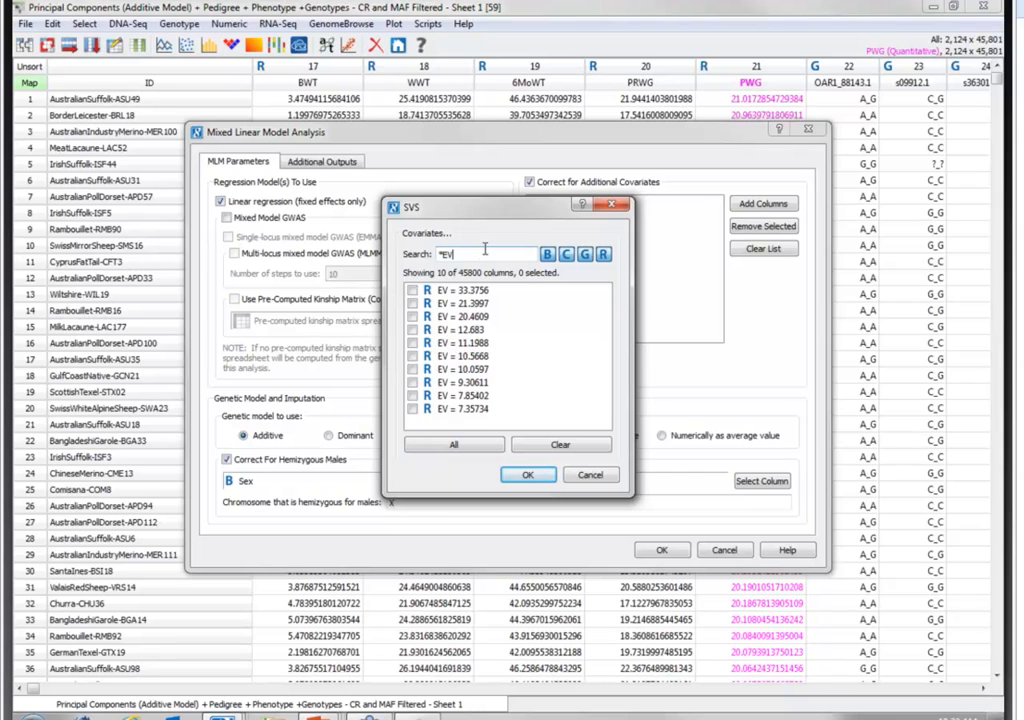
click(447, 448)
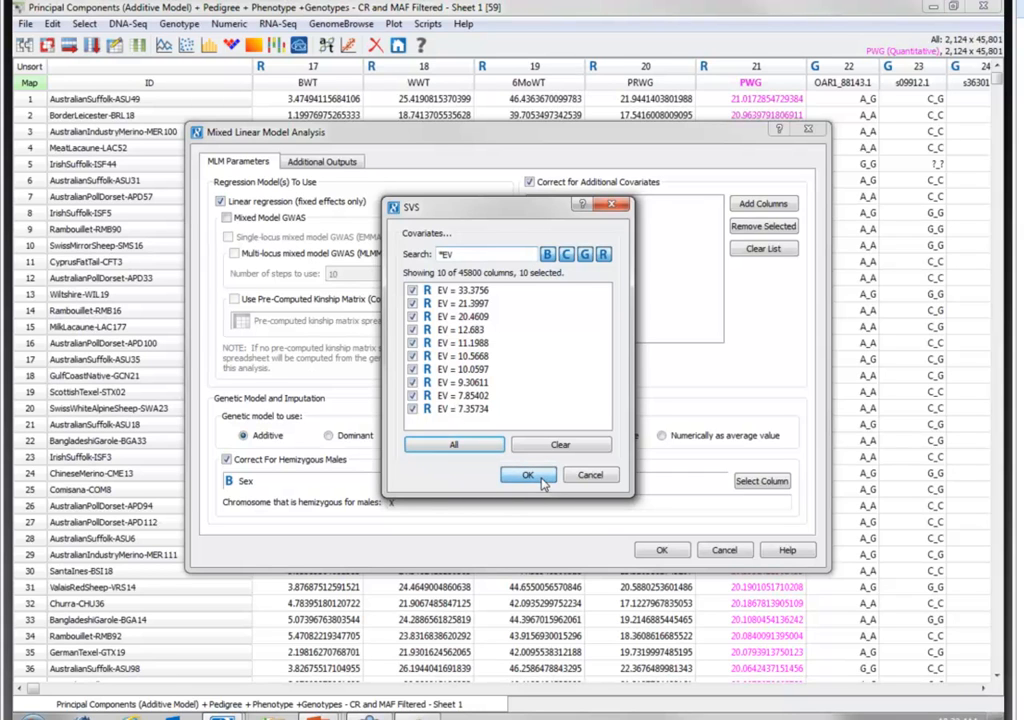
click(528, 475)
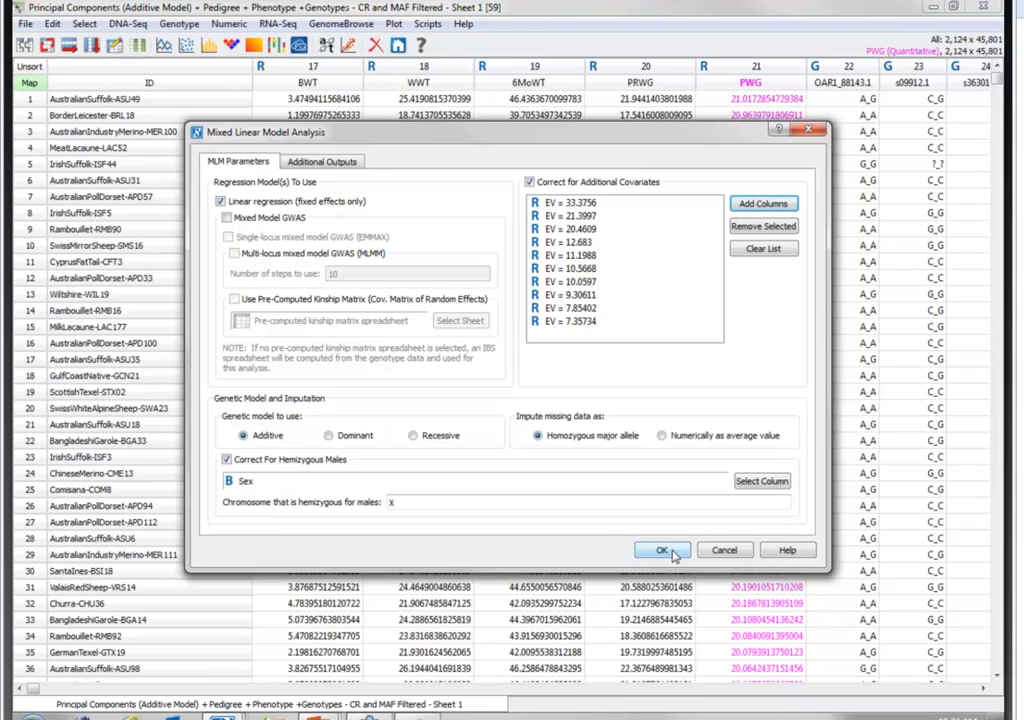
- Exclude call rate and allele frequencies from the genotype statistics outputs, and run the linear regression analysis
click(321, 161)
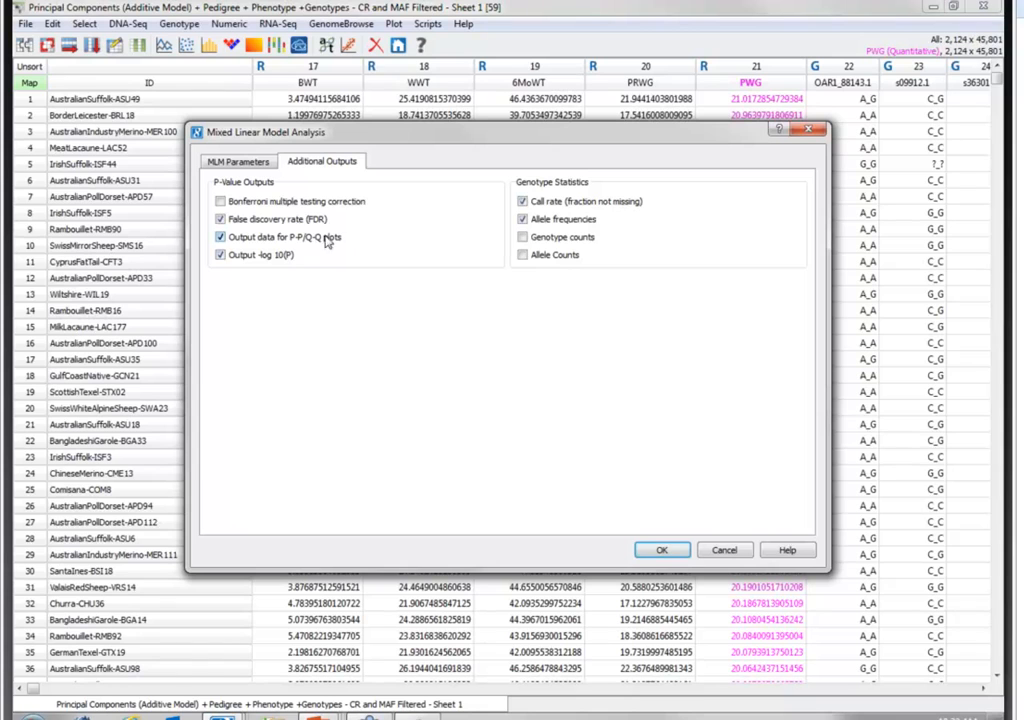
click(549, 204)
click(555, 219)
click(662, 550)
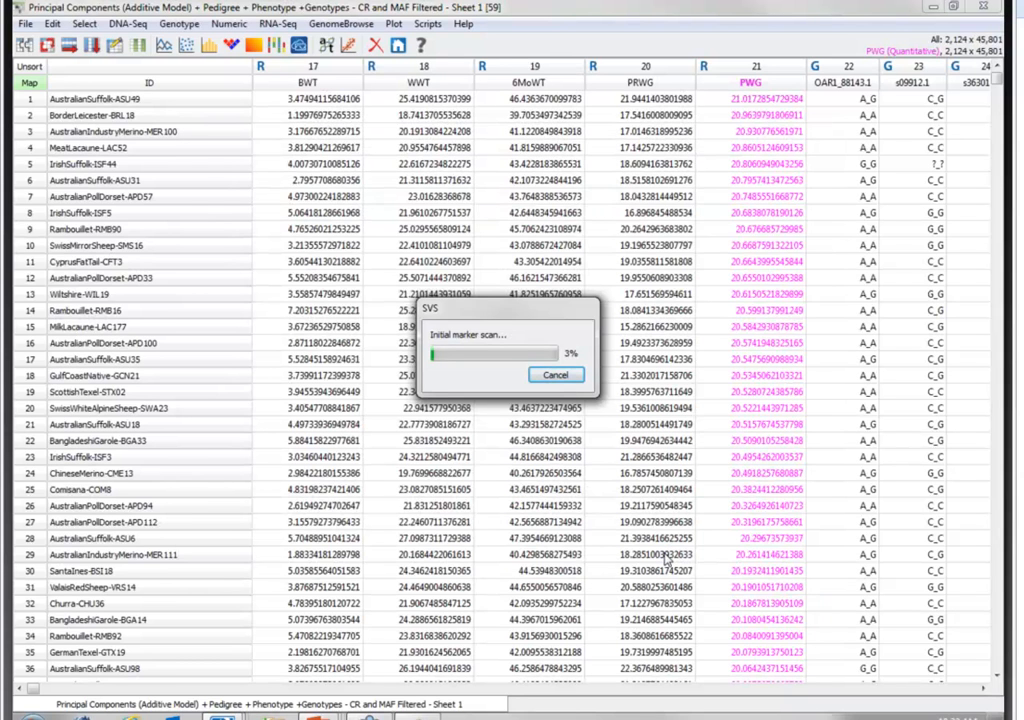
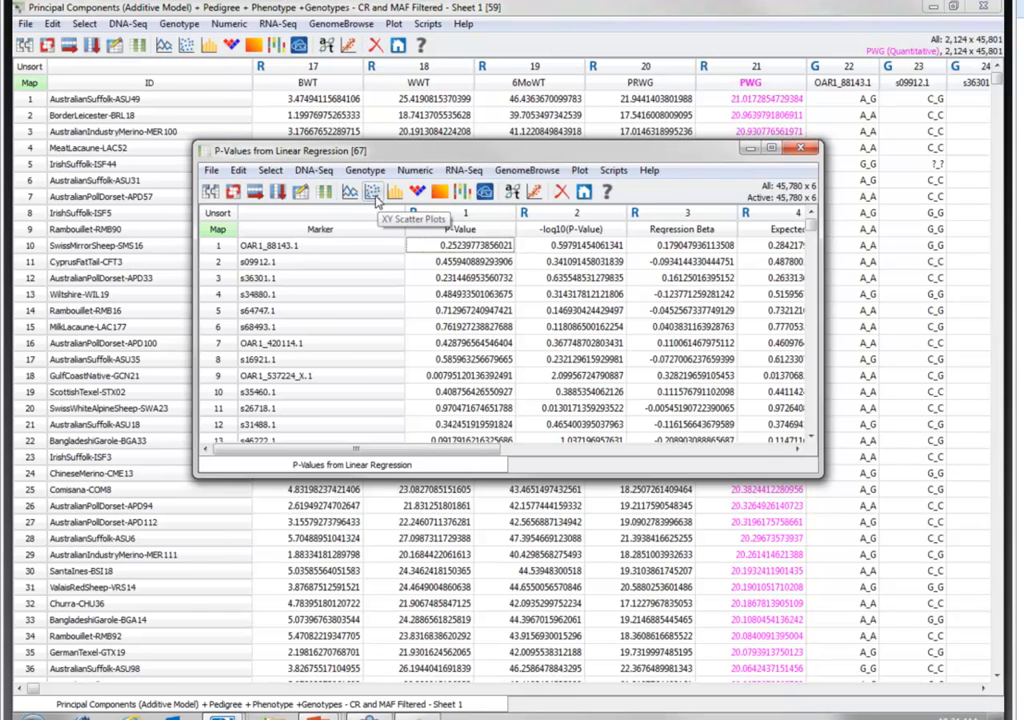
- Create an XY scatter plot of -log10(P-Value) against -log10(Expected P) from the linear regression results and maximize the plot window
click(376, 197)
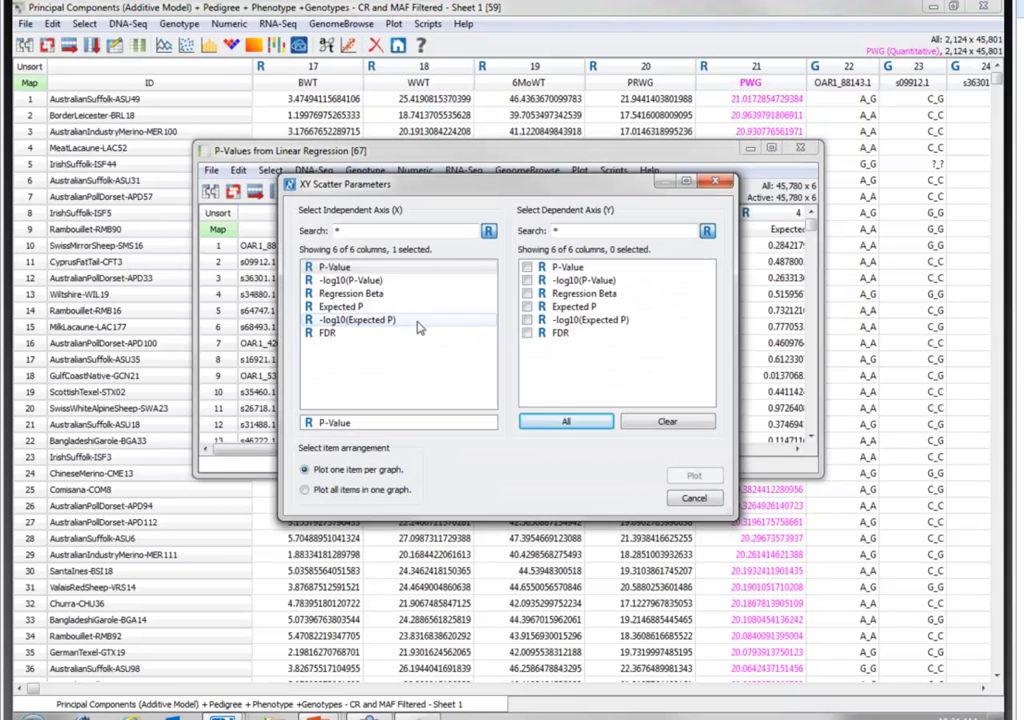
click(341, 321)
click(567, 282)
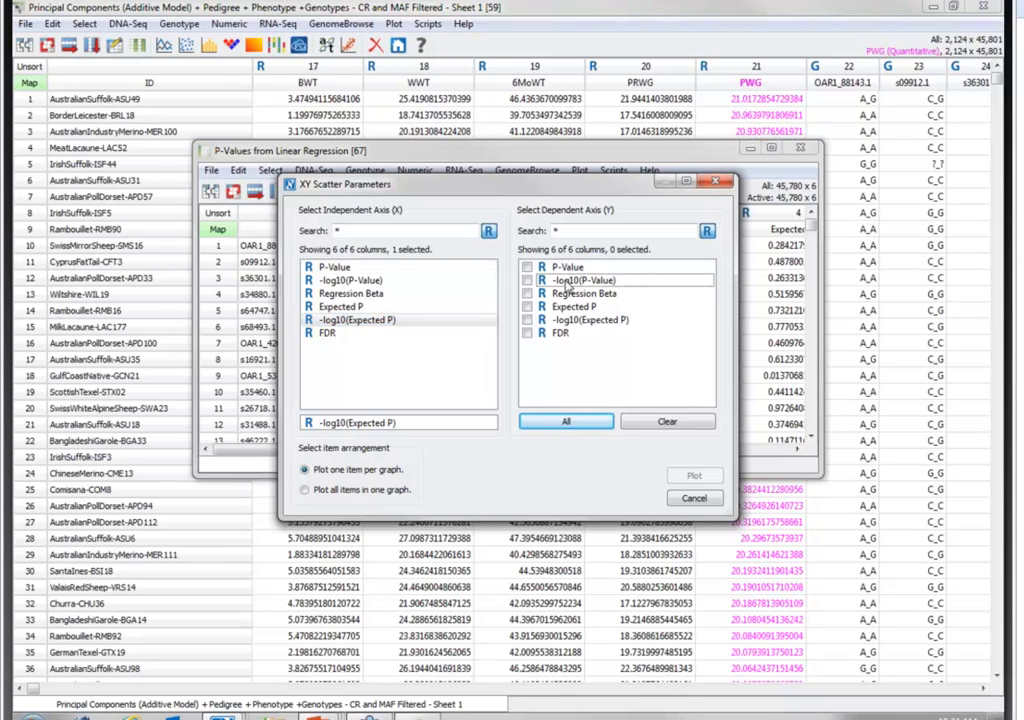
click(690, 477)
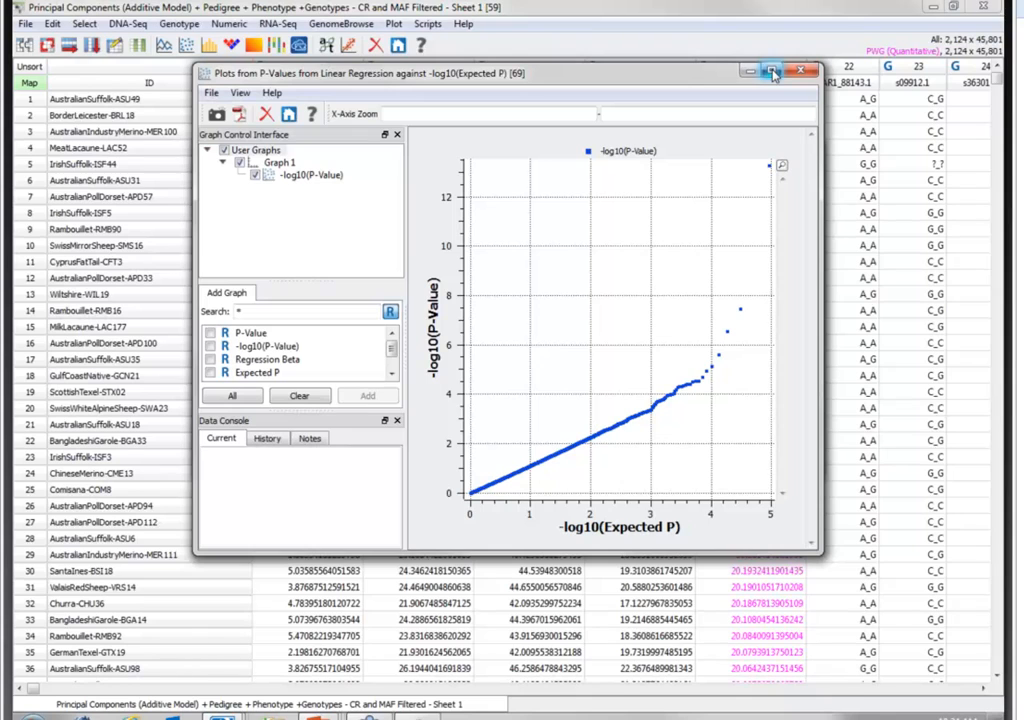
click(773, 73)
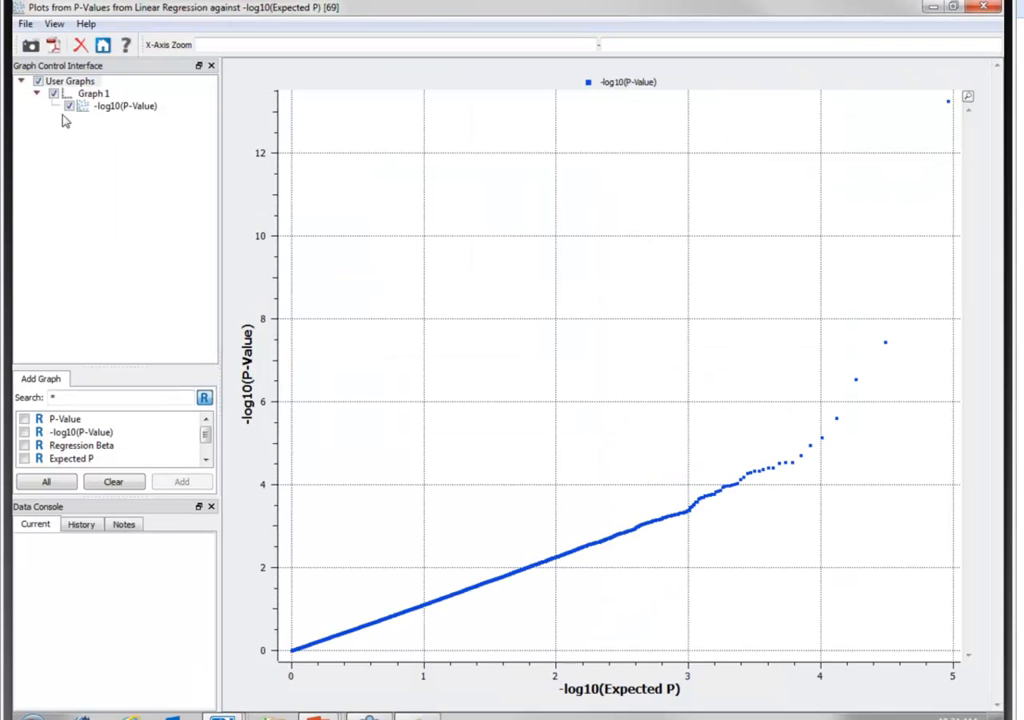
- Add the f(x) = m(x) + b reference line with slope 1 and y-intercept 0 to Graph 1, and close the plot
click(90, 93)
click(115, 379)
click(103, 416)
click(192, 481)
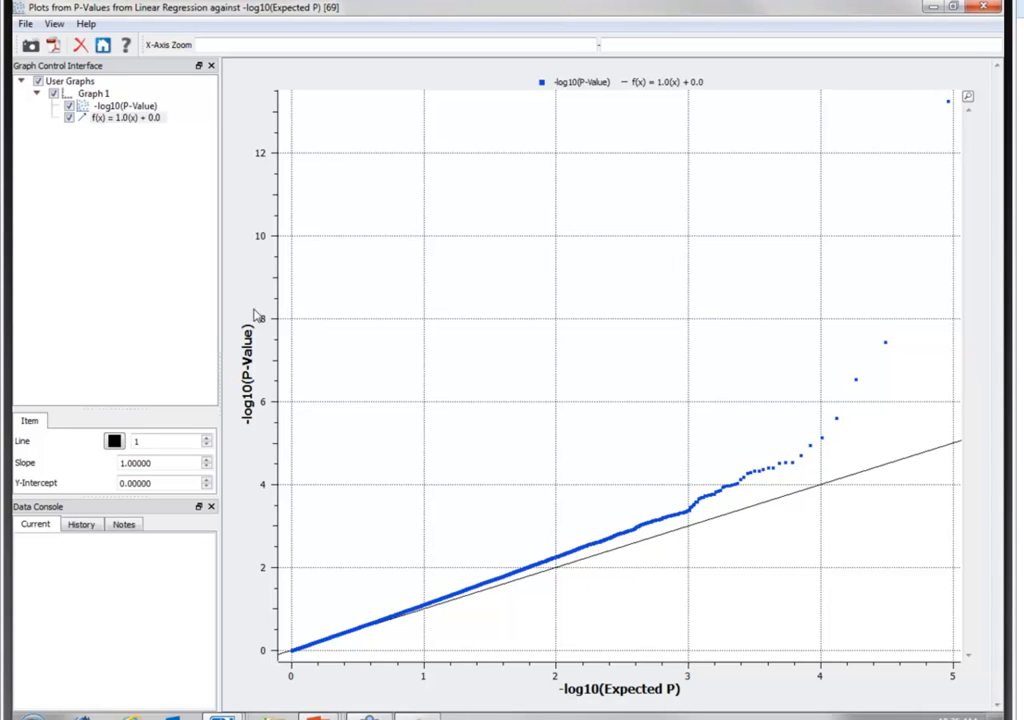
click(999, 9)
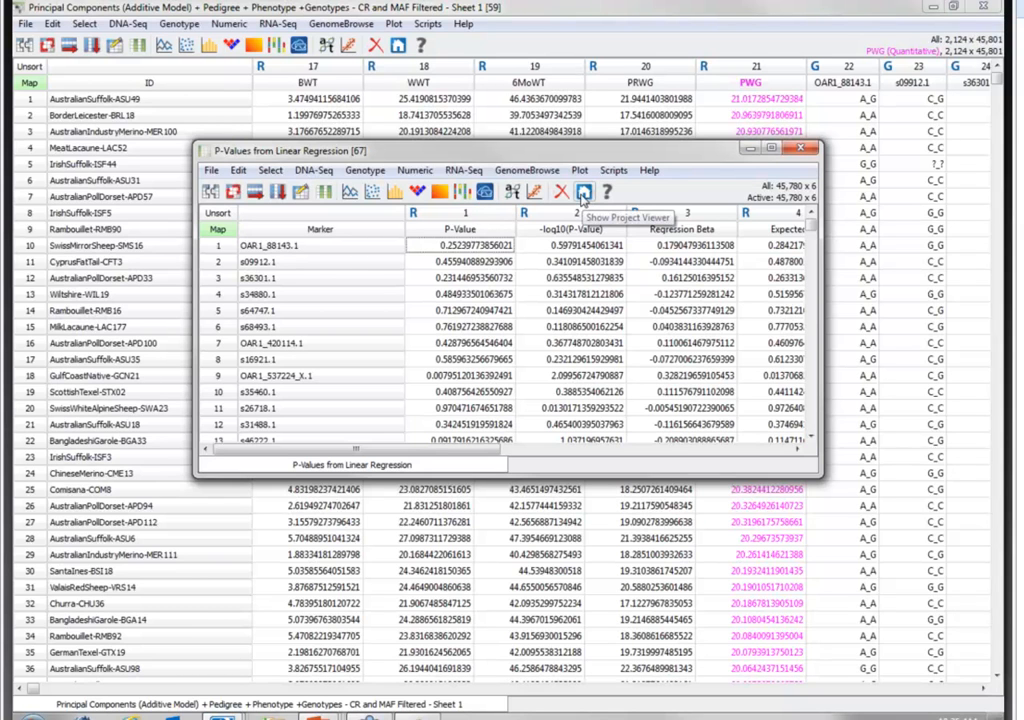
- Look at the resources offered in the project navigator, including Add-on Scripts, and minimize the navigator window
click(584, 193)
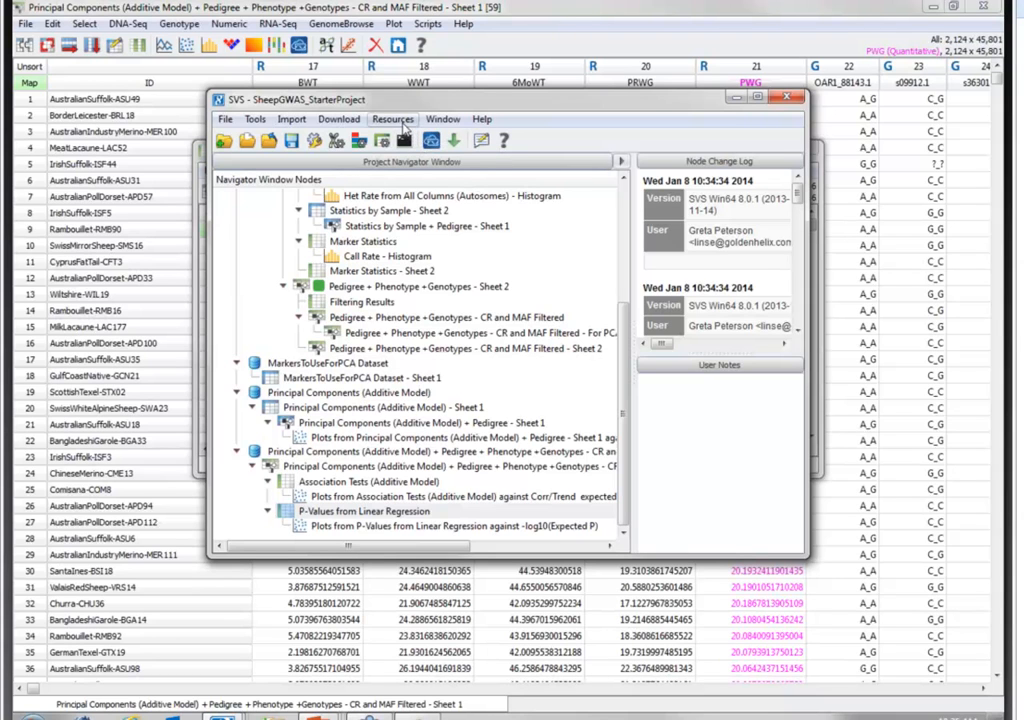
click(403, 123)
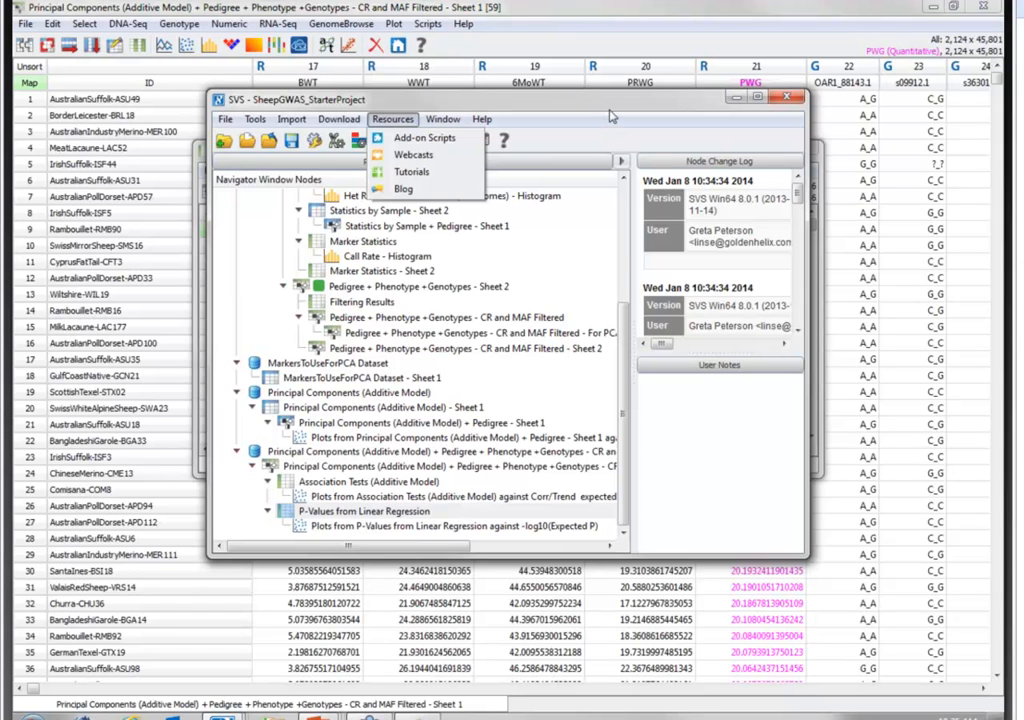
click(736, 99)
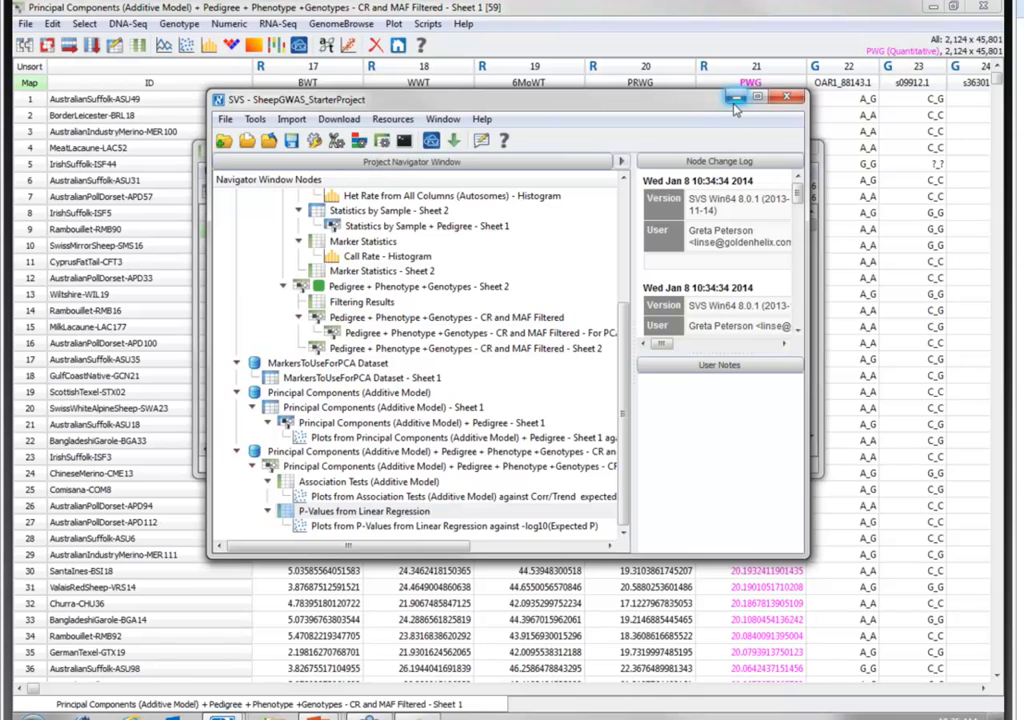
click(736, 99)
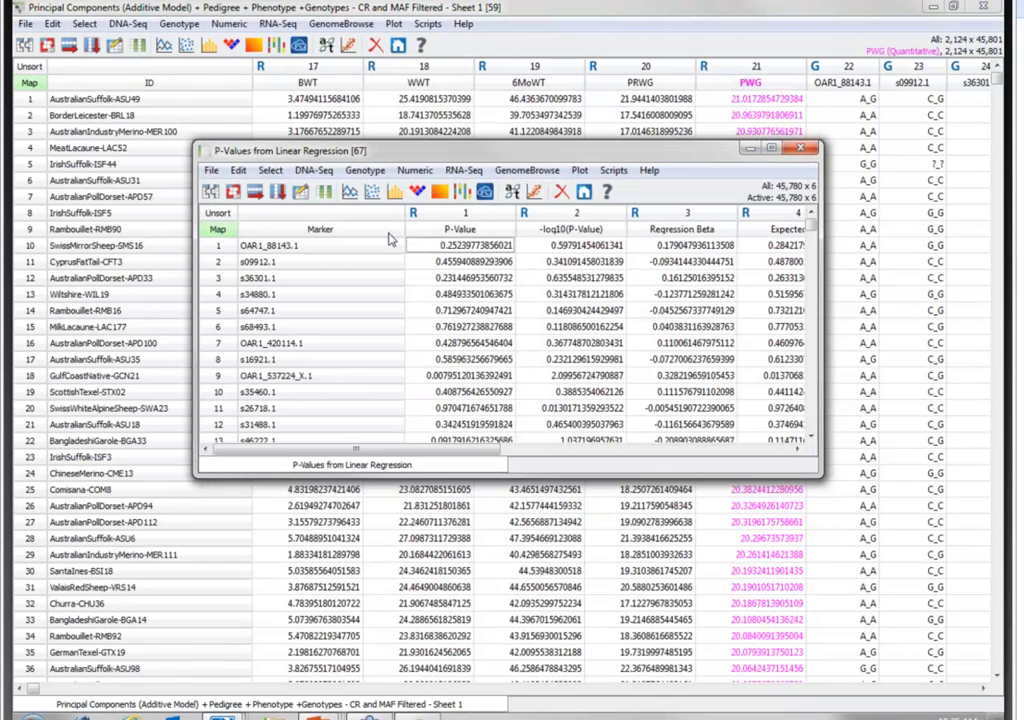
- Calculate the pseudo lambda for the P-Value column of the linear regression results, and close the results sheet
right_click(445, 217)
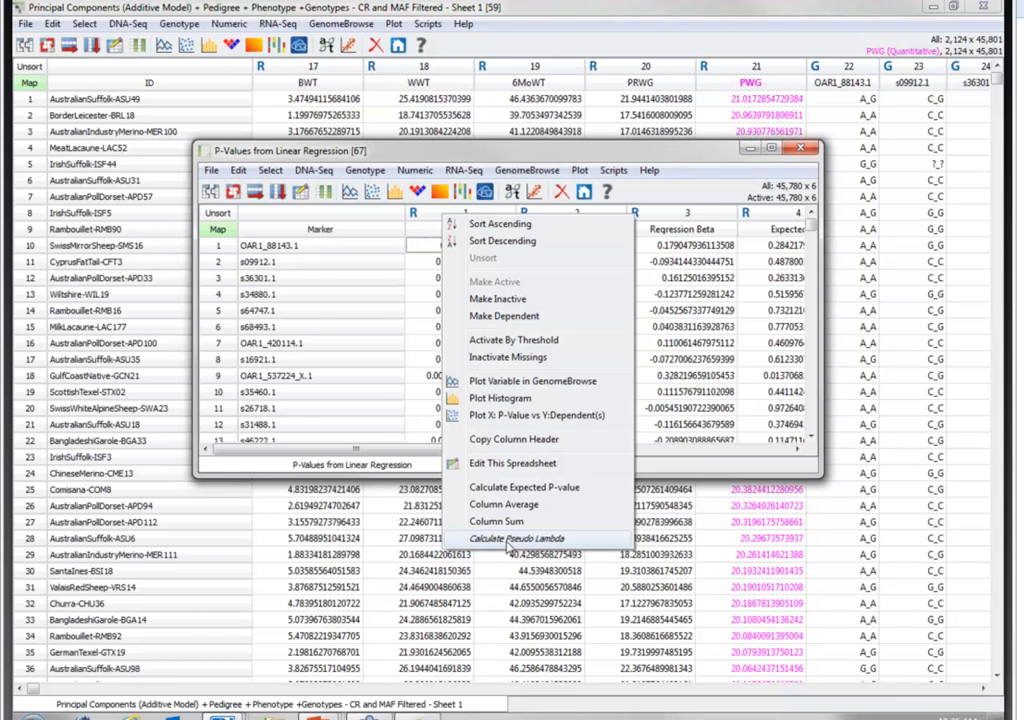
click(510, 540)
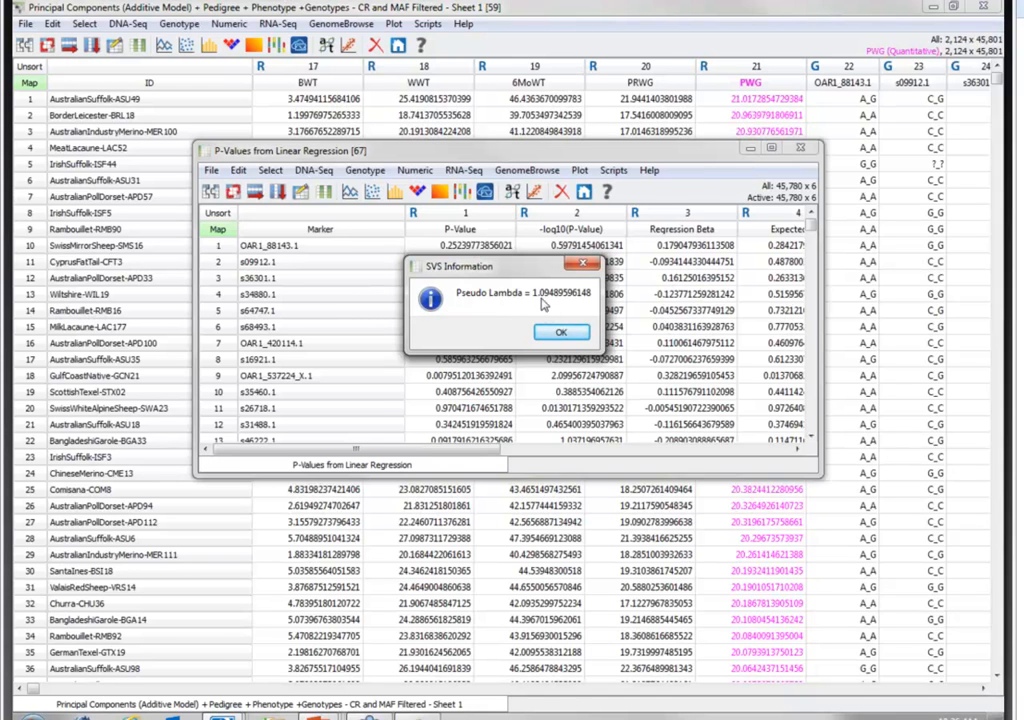
click(550, 334)
click(563, 334)
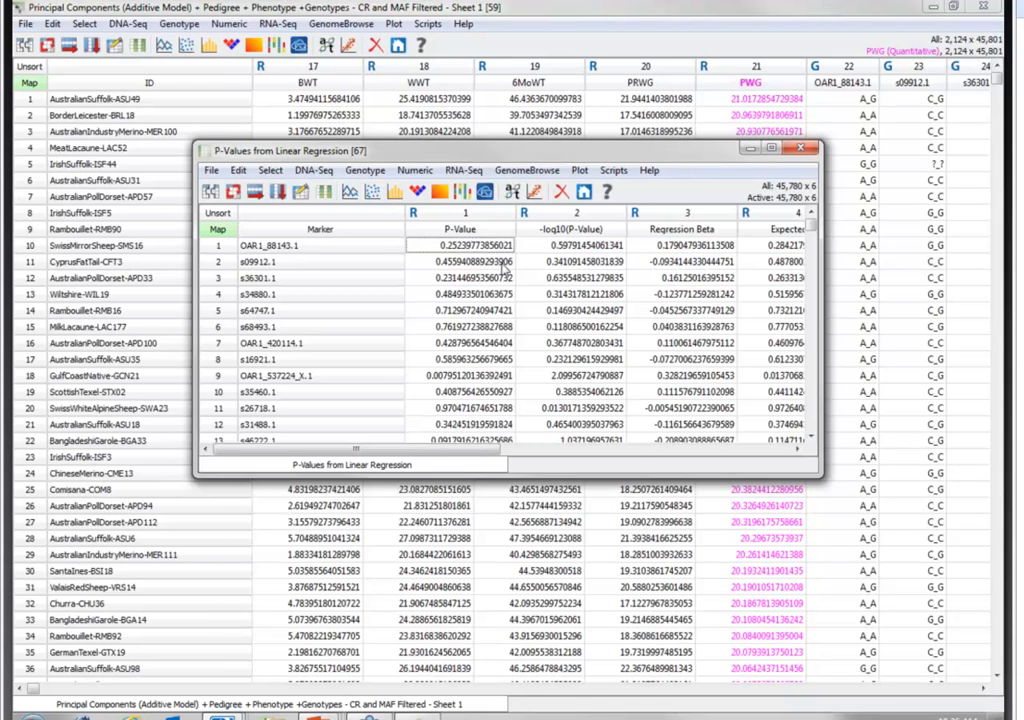
click(803, 150)
click(183, 26)
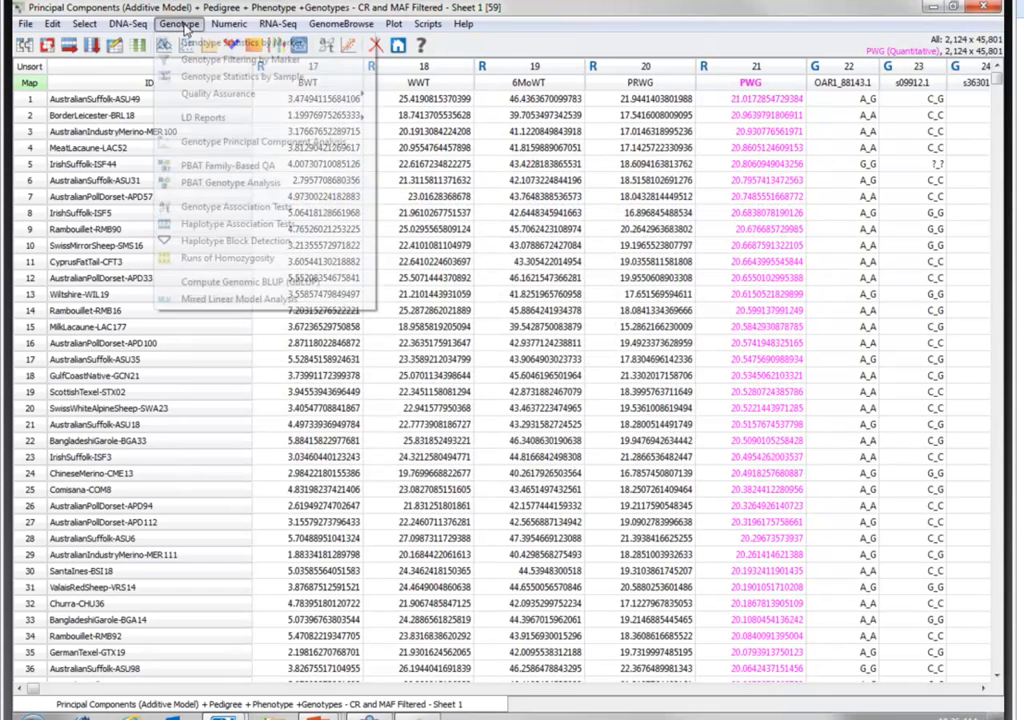
click(268, 300)
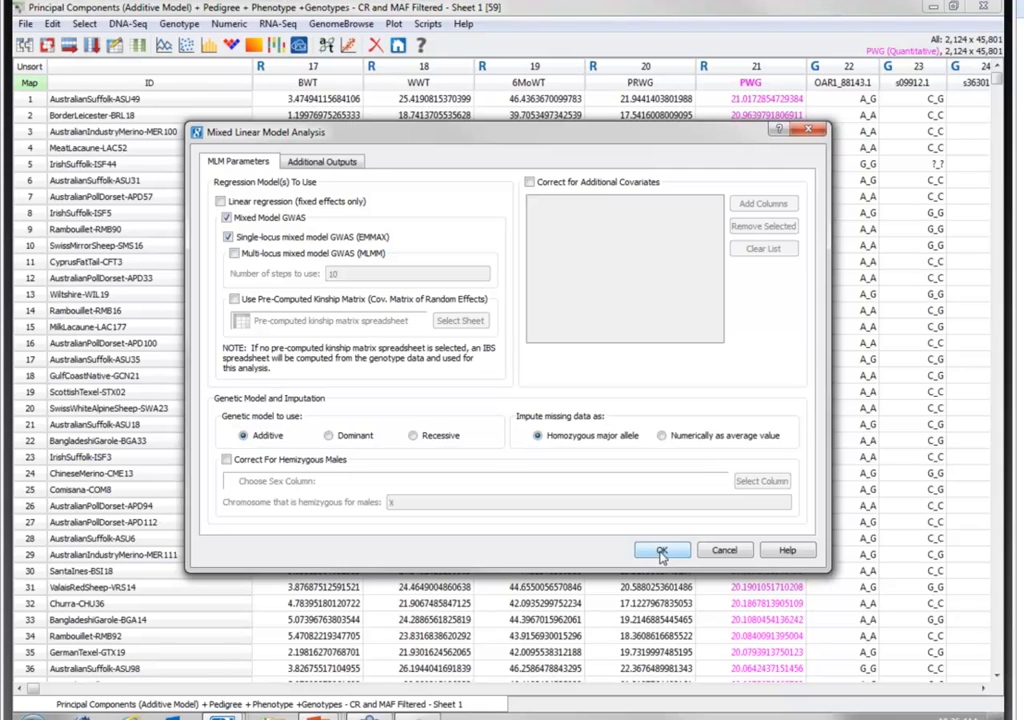
click(724, 551)
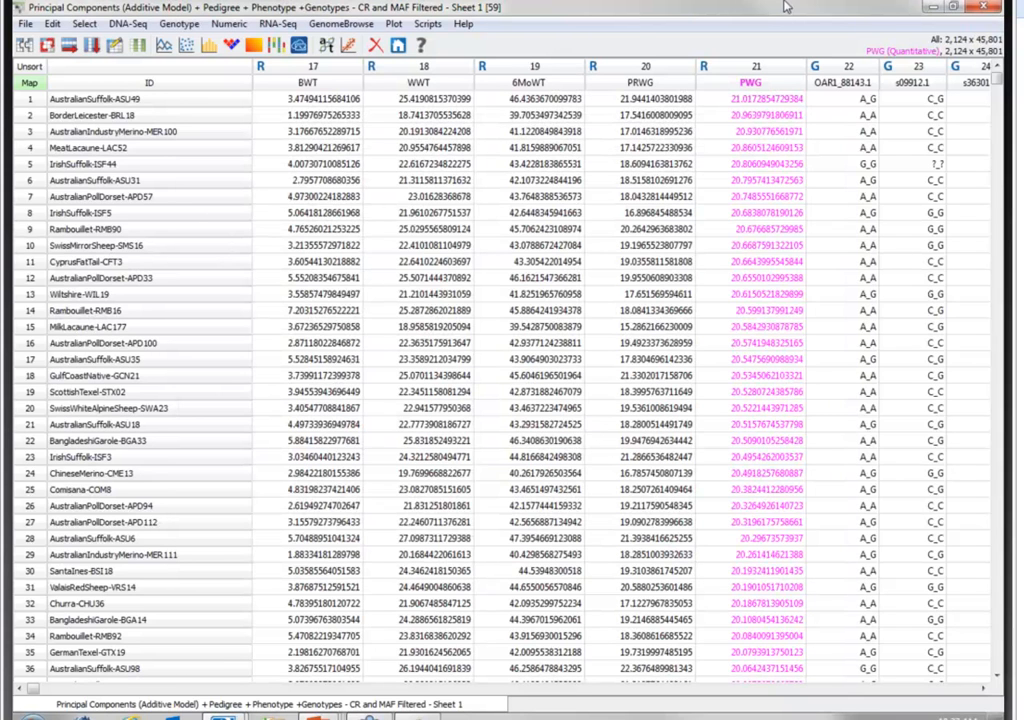
- Import IBSMatrix.dsf into the SheepGWAS_StarterProject project and close the imported IBS Distance sheet
click(399, 47)
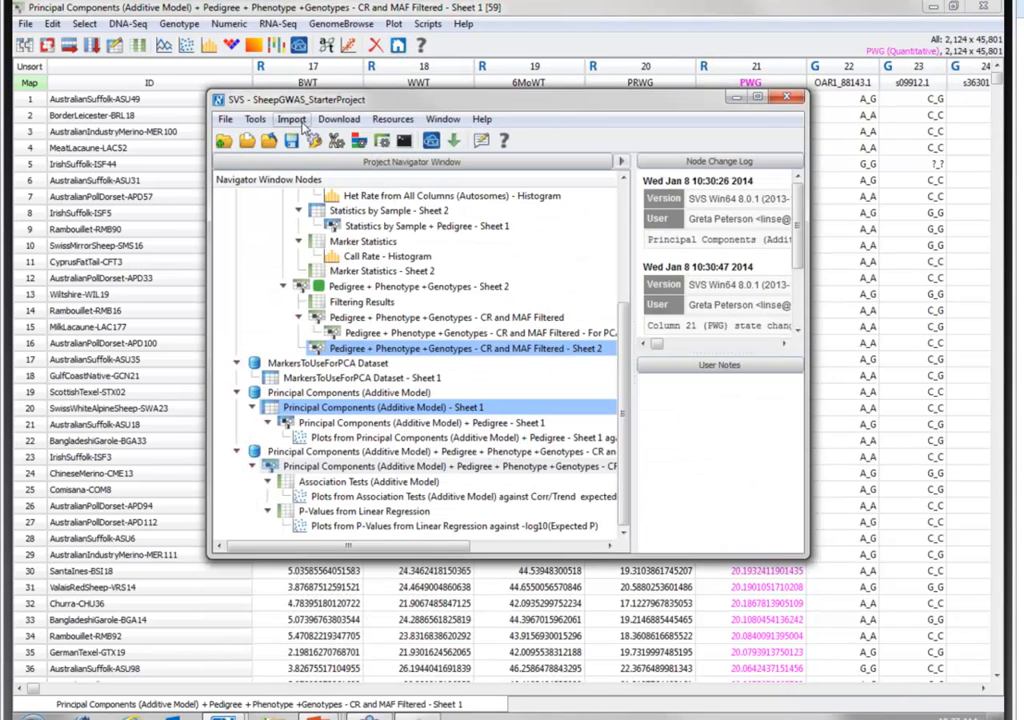
click(299, 122)
click(335, 196)
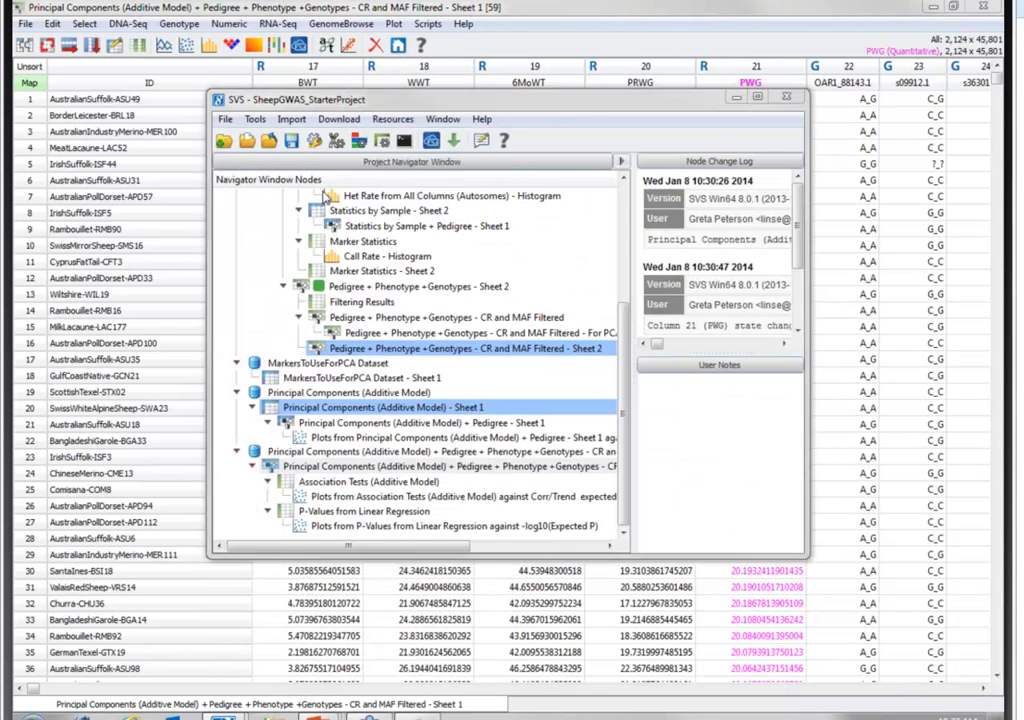
click(377, 318)
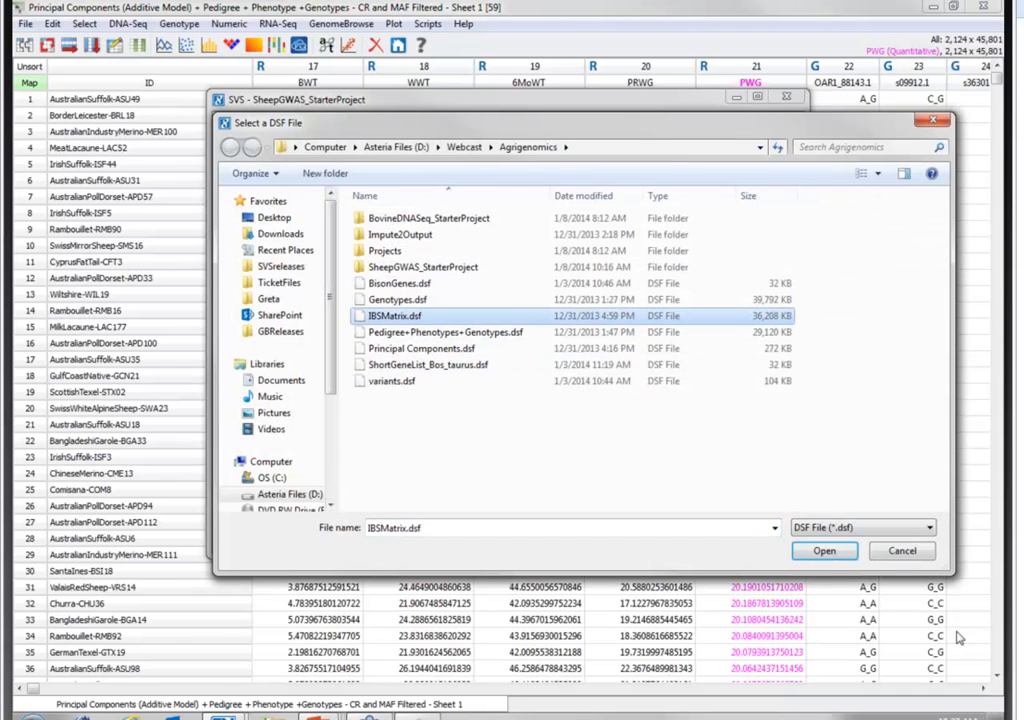
click(824, 550)
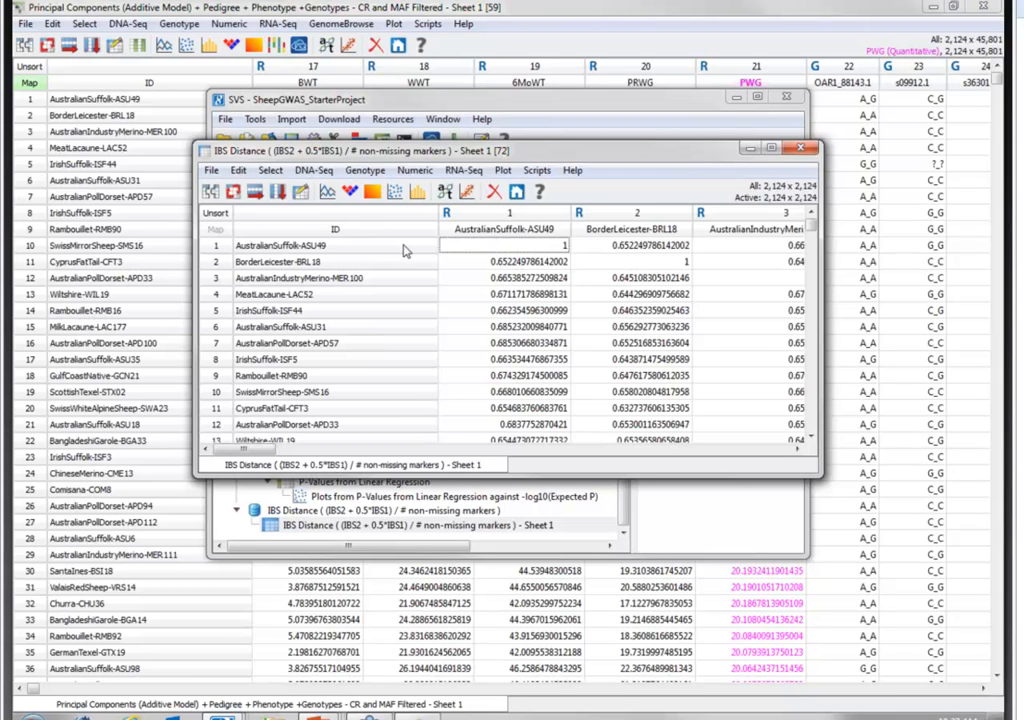
click(799, 150)
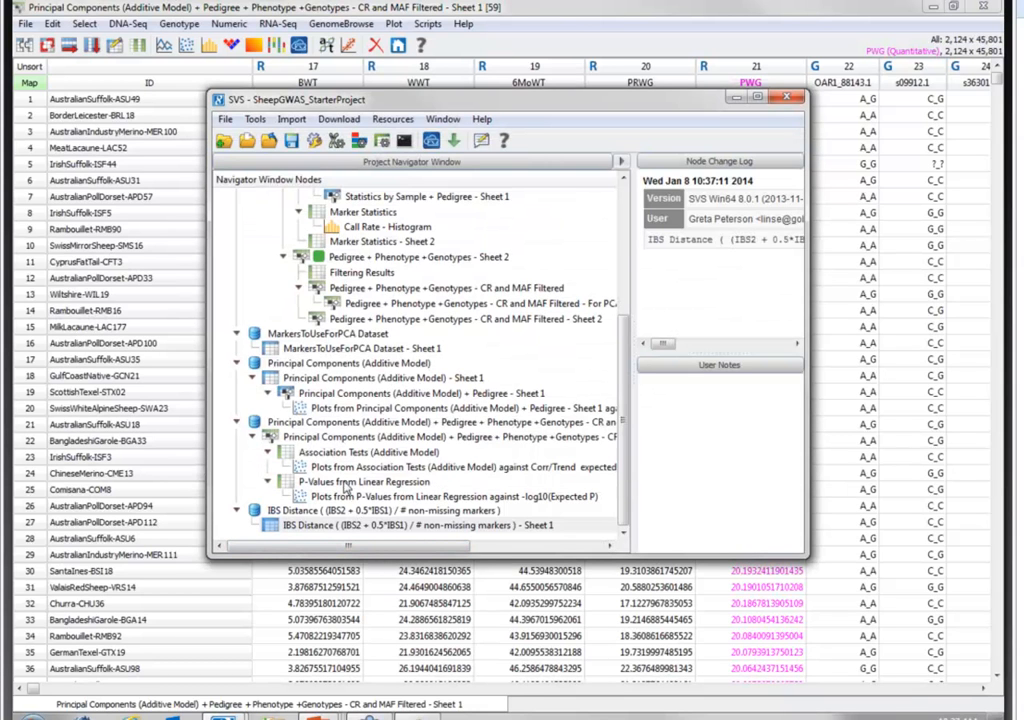
- Set up Mixed Linear Model Analysis on the combined principal components and genotypes sheet with single-locus EMMAX, using the IBS Distance sheet as pre-computed kinship matrix
double_click(320, 438)
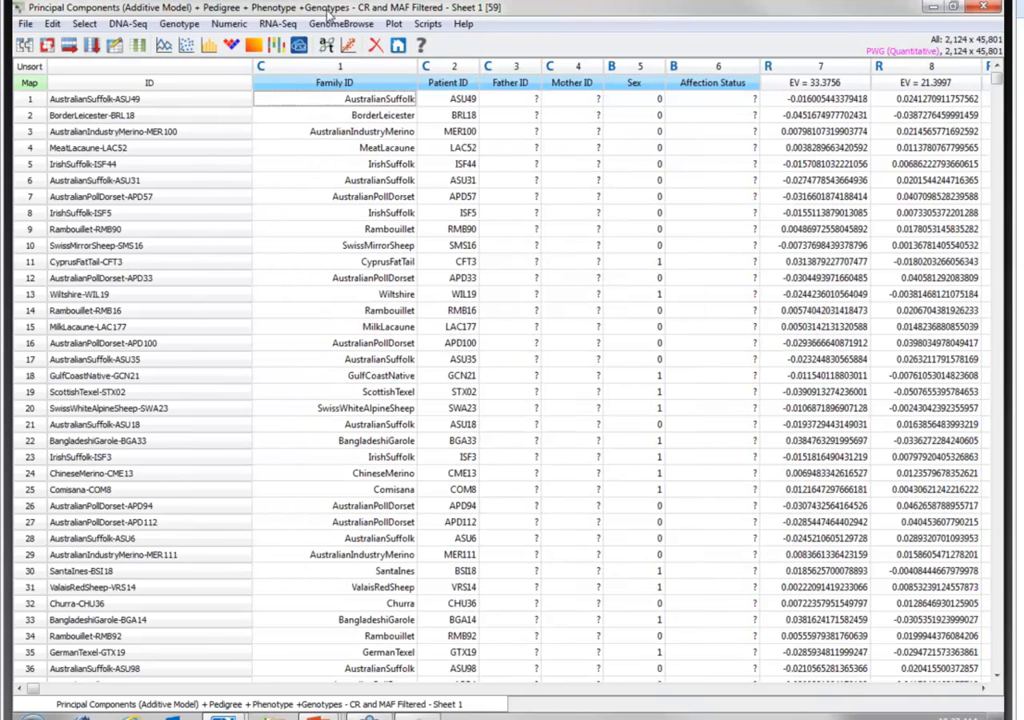
click(163, 24)
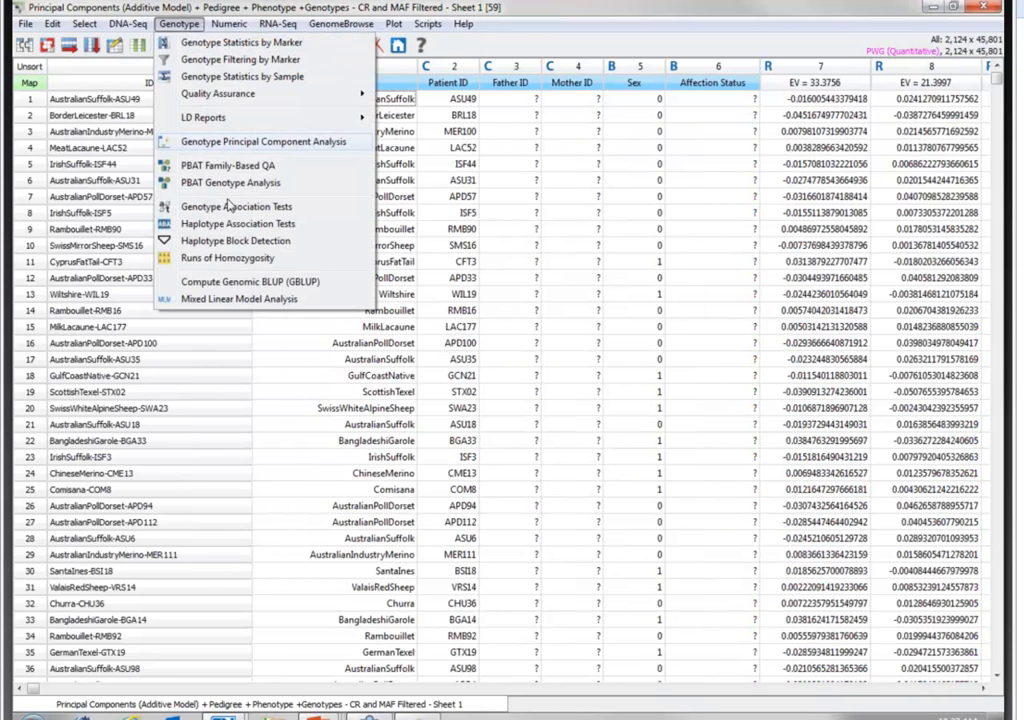
click(262, 298)
click(229, 237)
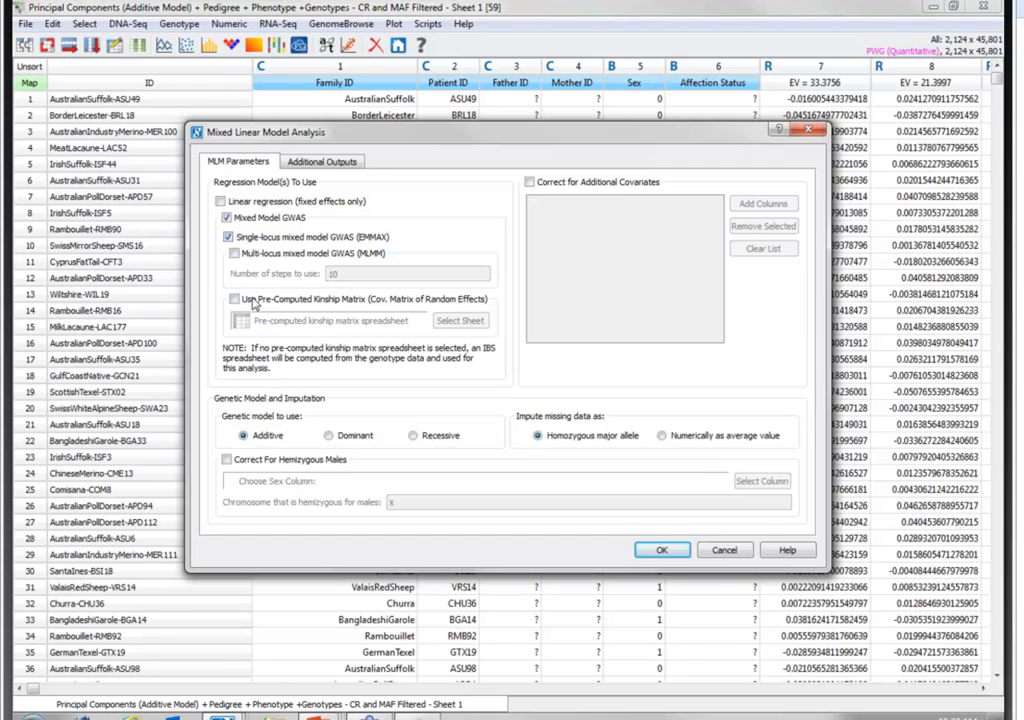
click(234, 299)
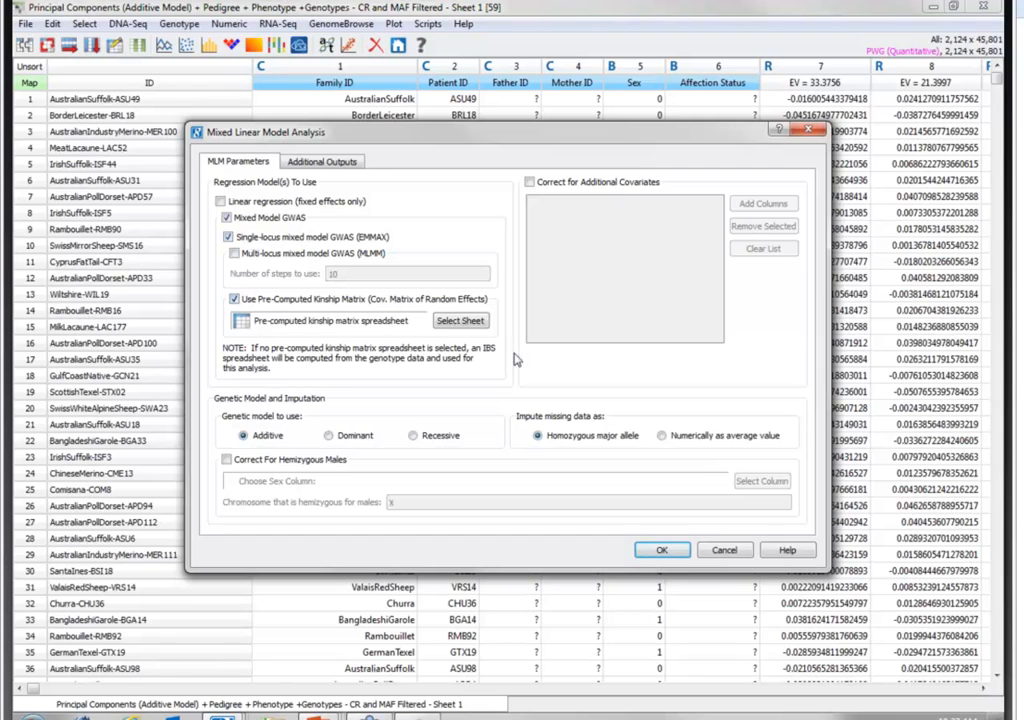
click(460, 321)
scroll(420, 450, down, 5)
click(420, 450)
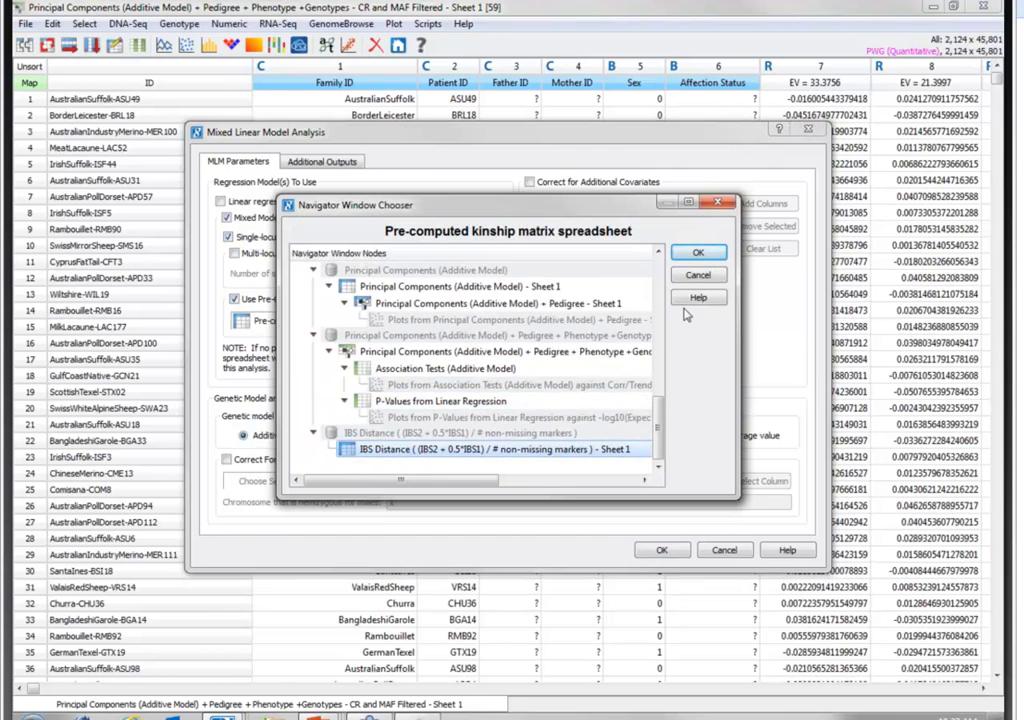
click(688, 256)
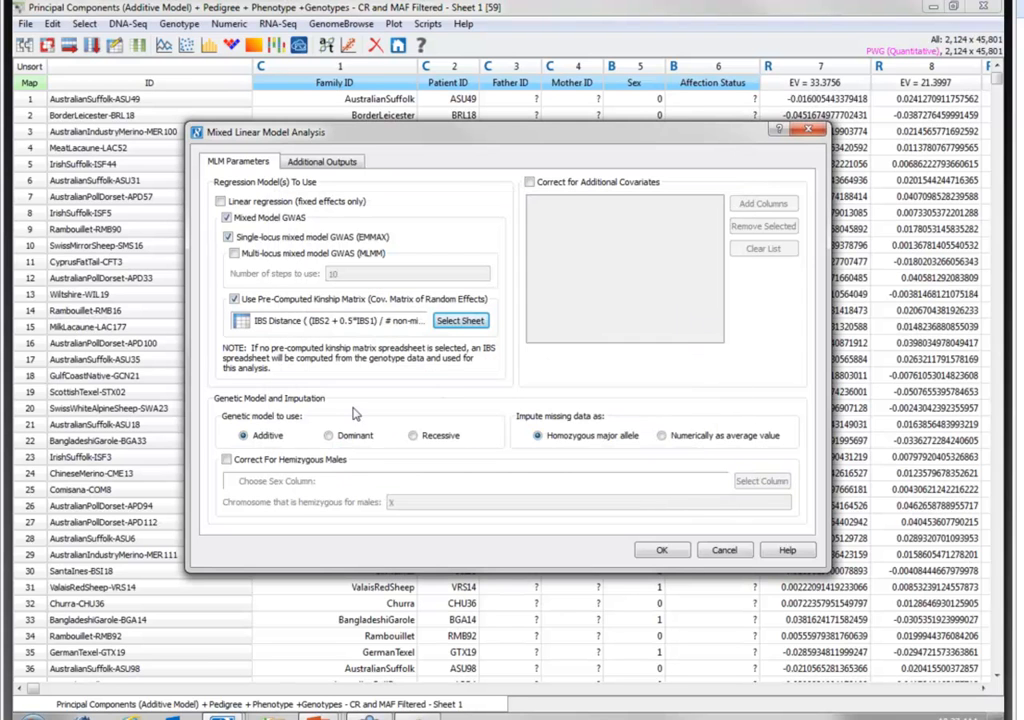
- Correct the mixed model for hemizygous males using the Sex column, with X as the hemizygous chromosome
click(292, 459)
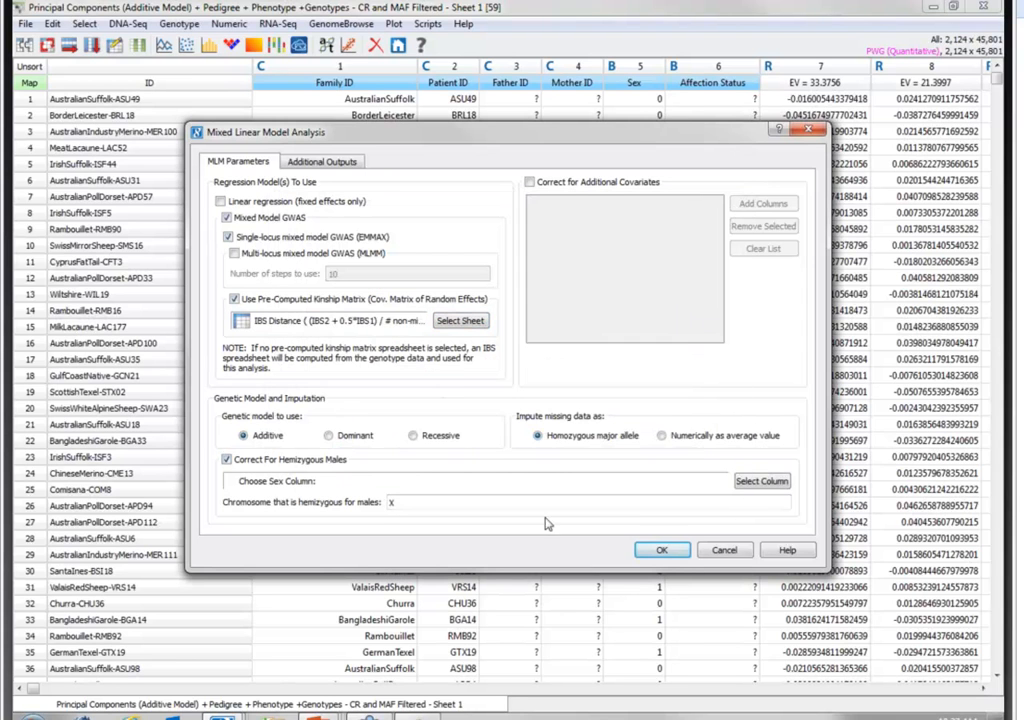
click(745, 481)
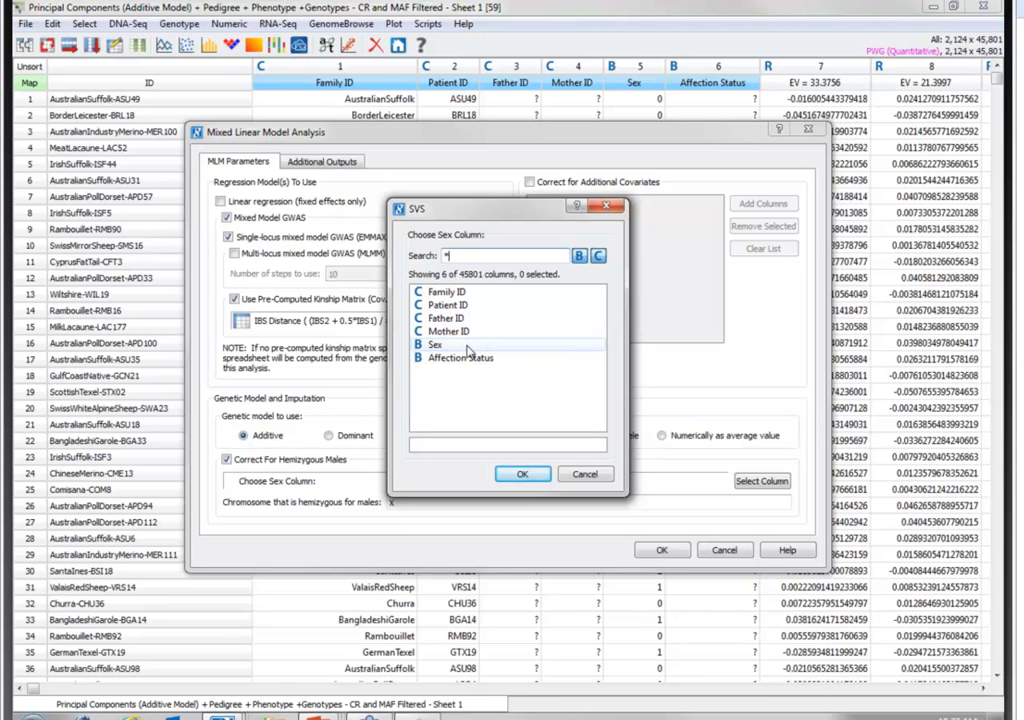
click(466, 345)
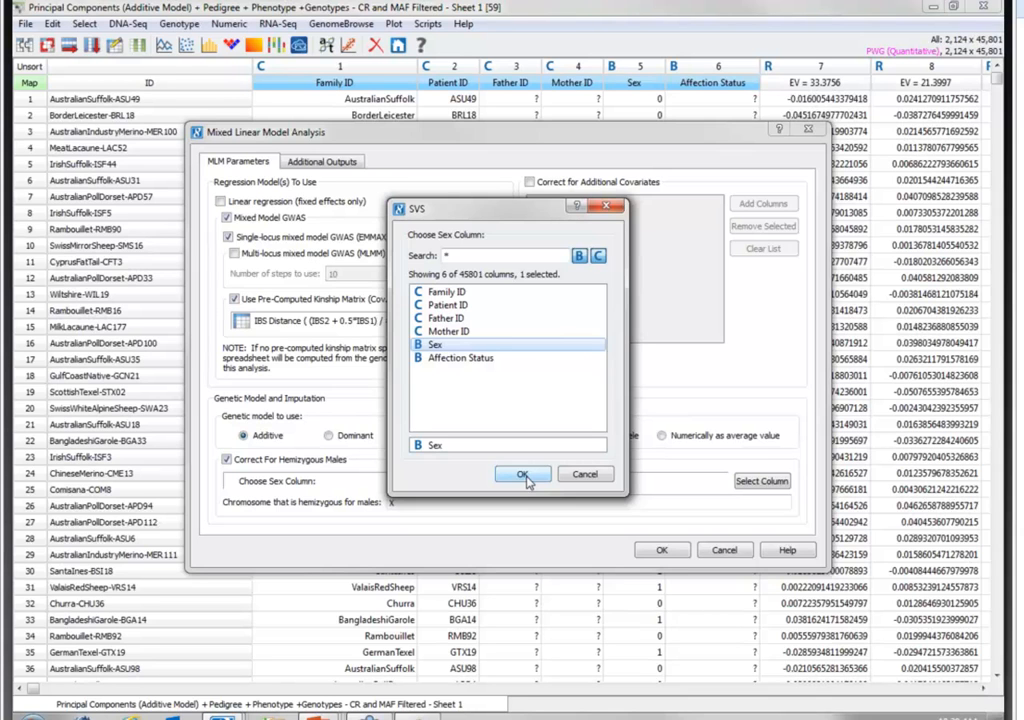
click(523, 477)
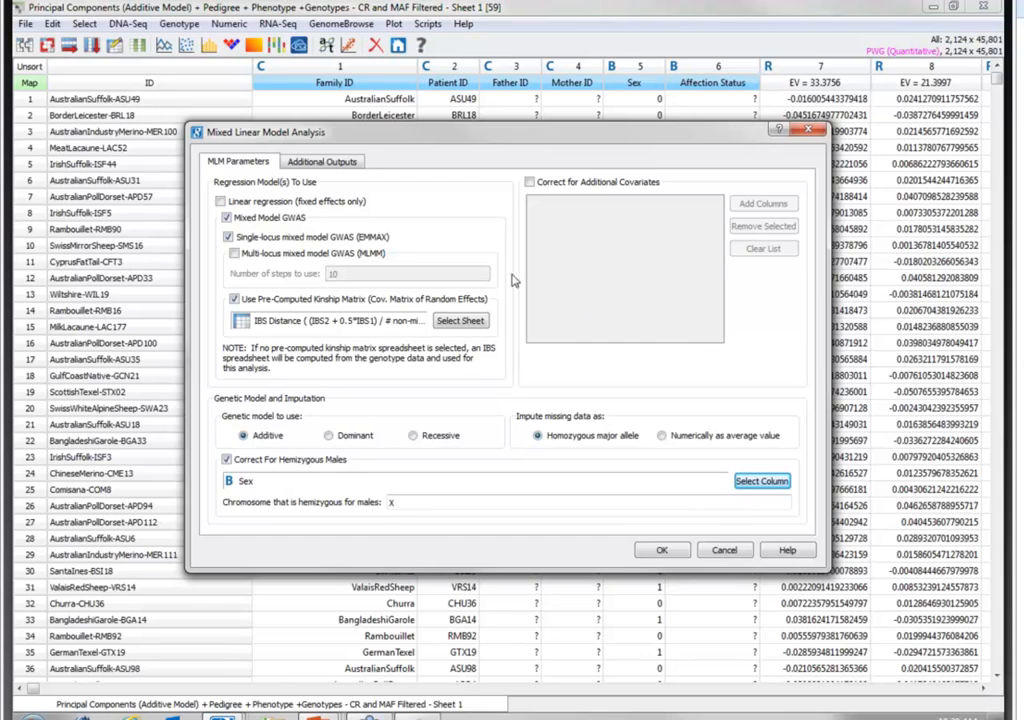
- Include data for P-P/Q-Q plots, exclude call rate and allele frequencies from the additional outputs, and run the mixed model analysis
click(320, 162)
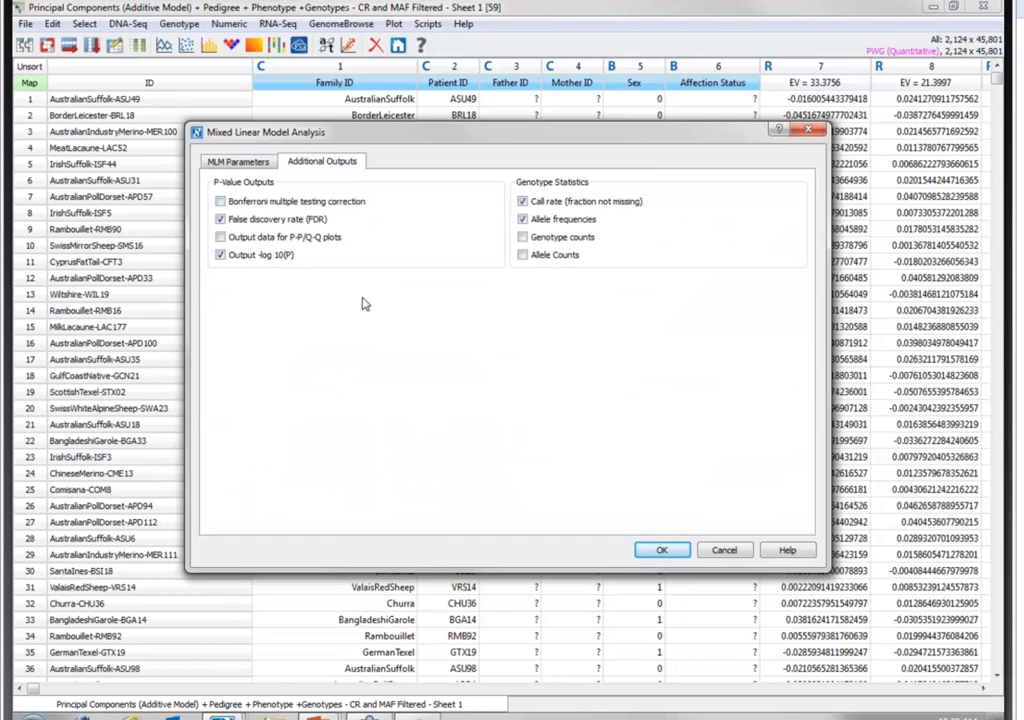
click(290, 237)
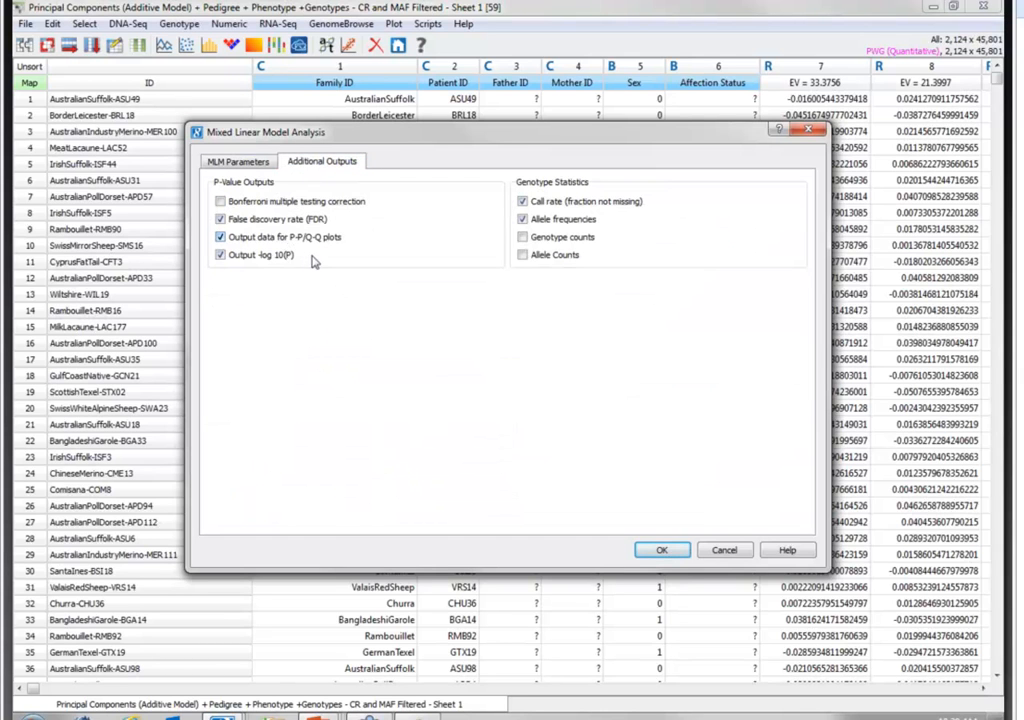
click(577, 218)
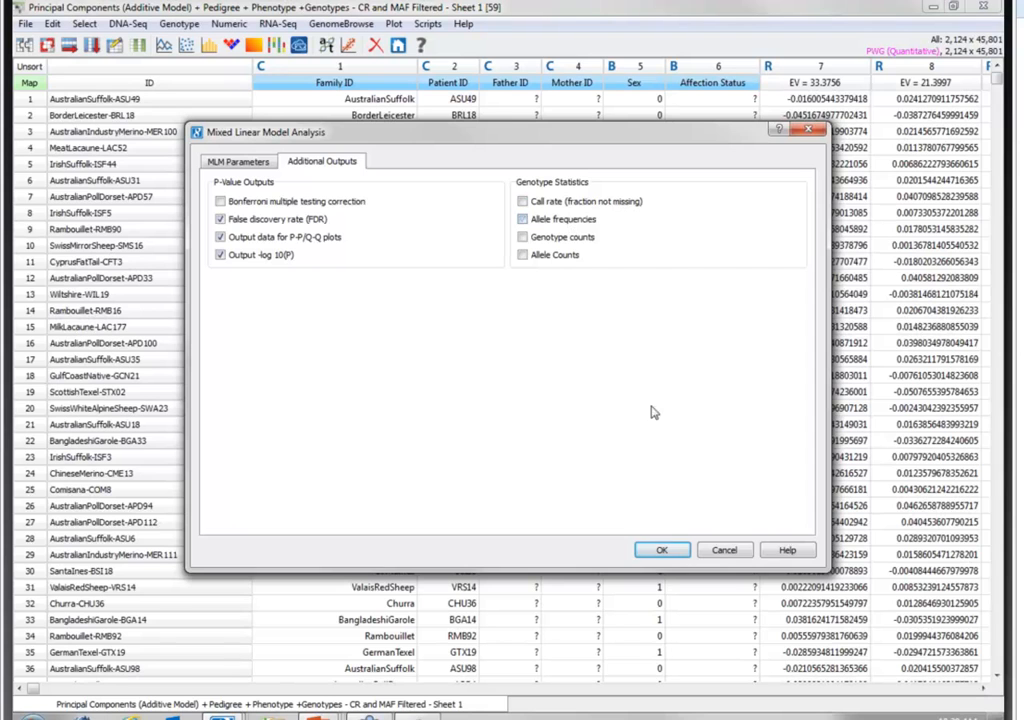
click(675, 555)
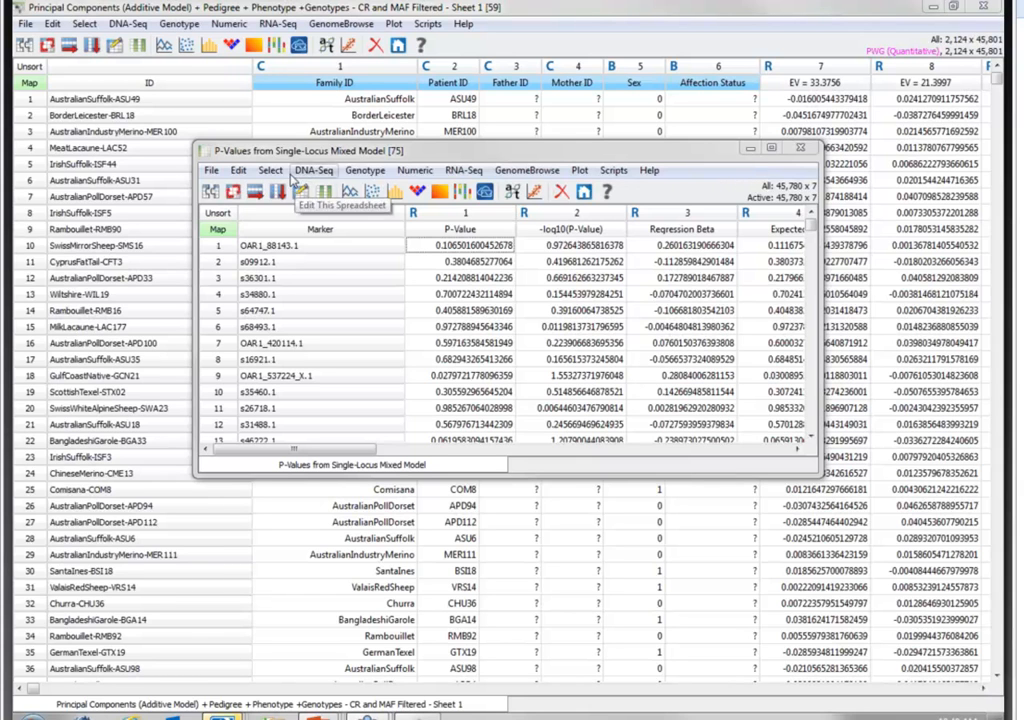
- Create a scatter plot of -log10(P-Value) against -log10(Expected P) from the Single-Locus Mixed Model p-values sheet
click(370, 199)
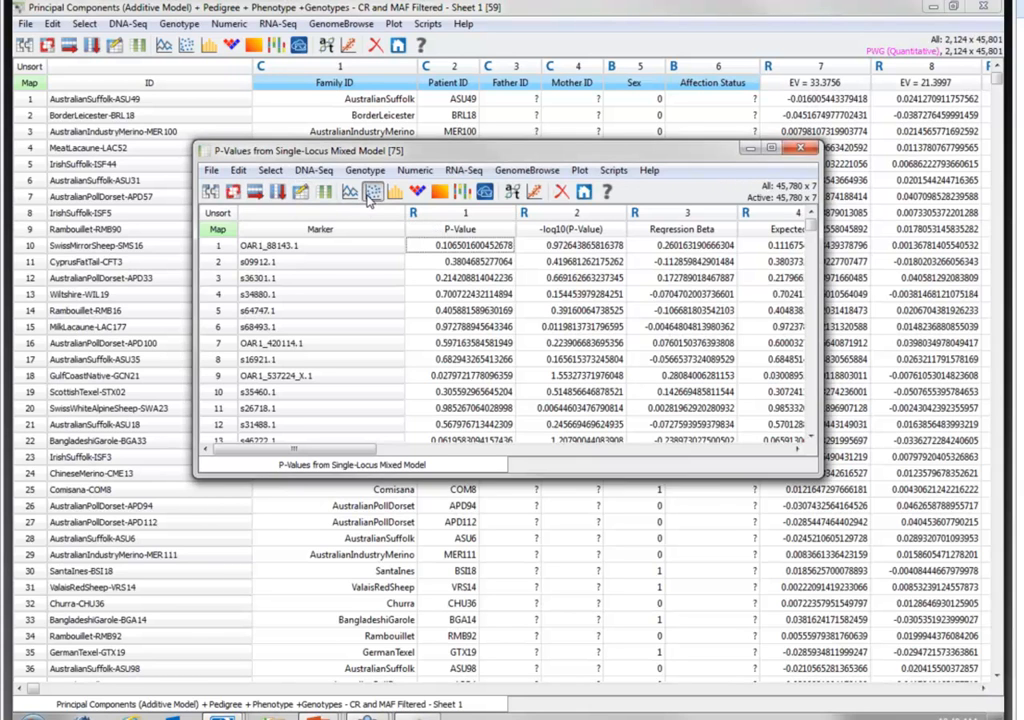
click(600, 281)
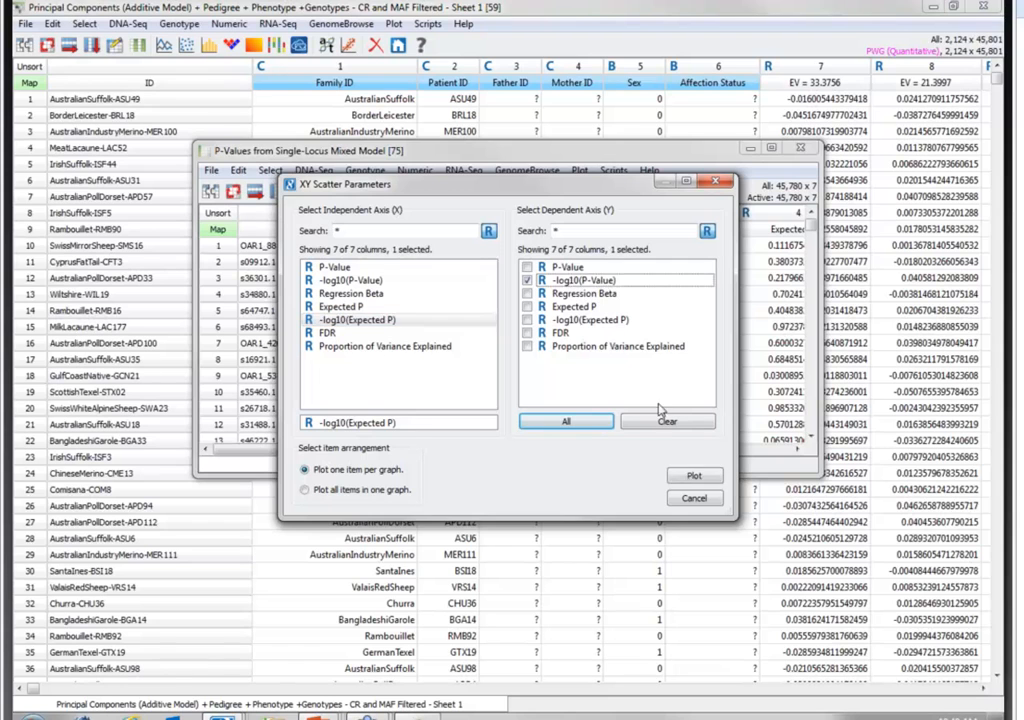
click(692, 475)
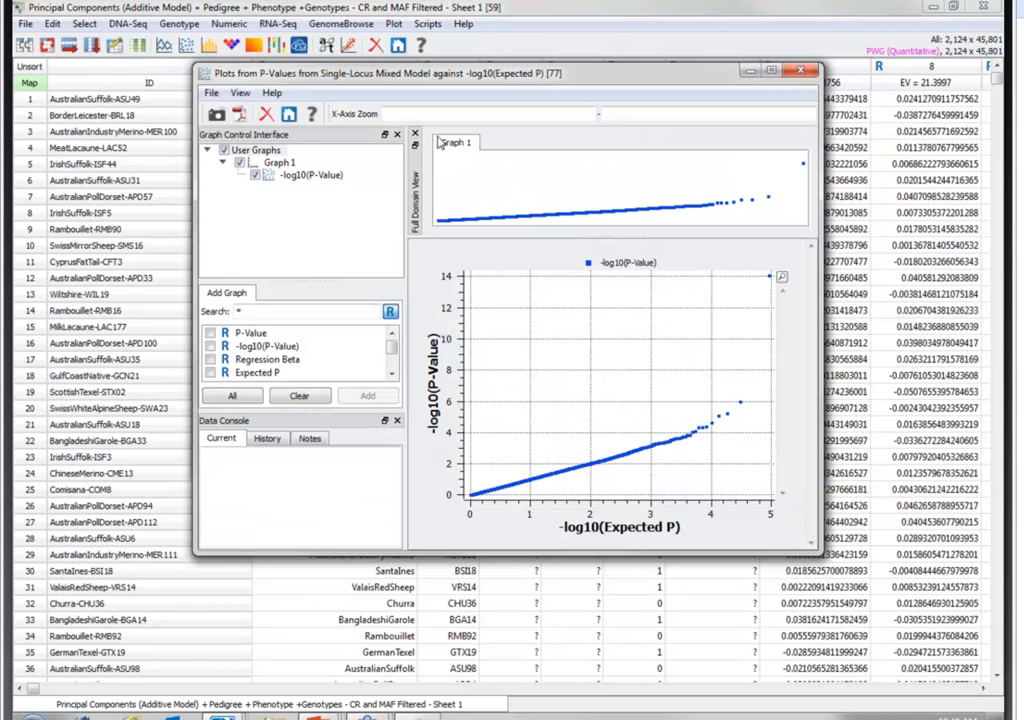
- Add a reference line with slope 1 and y-intercept 0 to the Q-Q plot, view it enlarged and close the plot
click(416, 141)
click(291, 163)
click(301, 293)
click(283, 333)
click(366, 397)
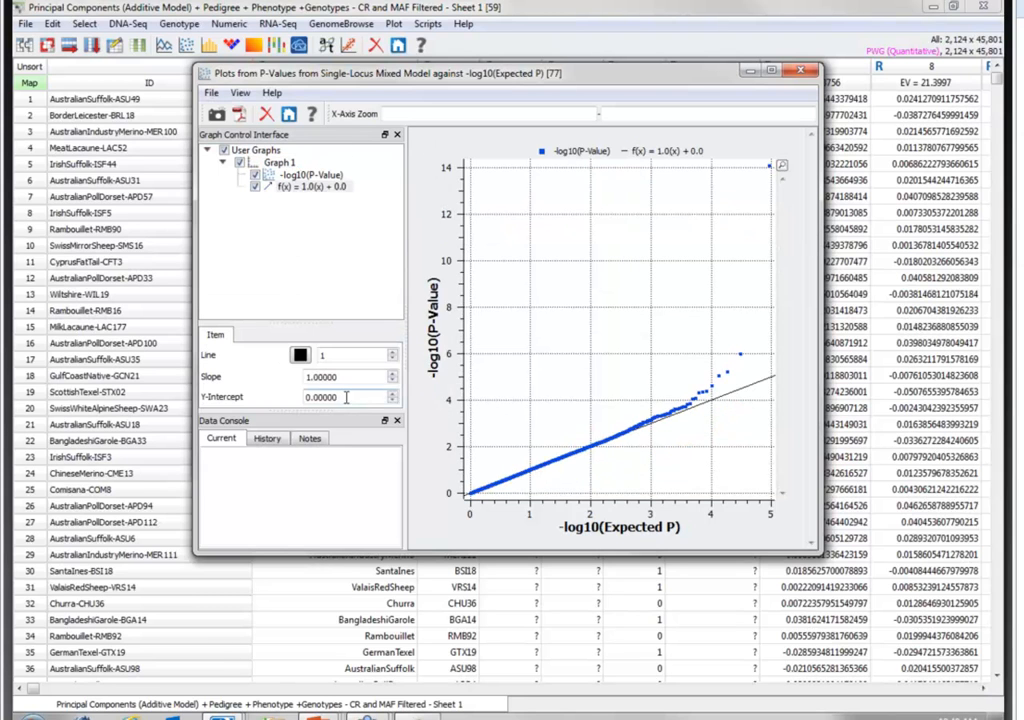
click(771, 70)
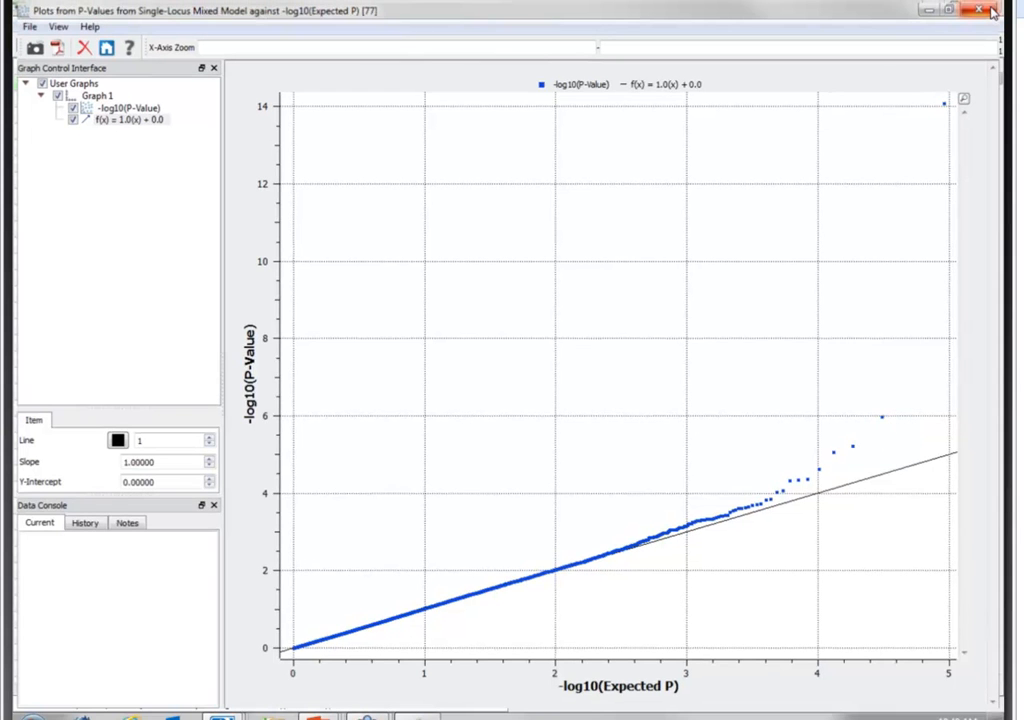
click(993, 9)
- Calculate the pseudo lambda for the P-Value column of the Single-Locus Mixed Model sheet
right_click(485, 220)
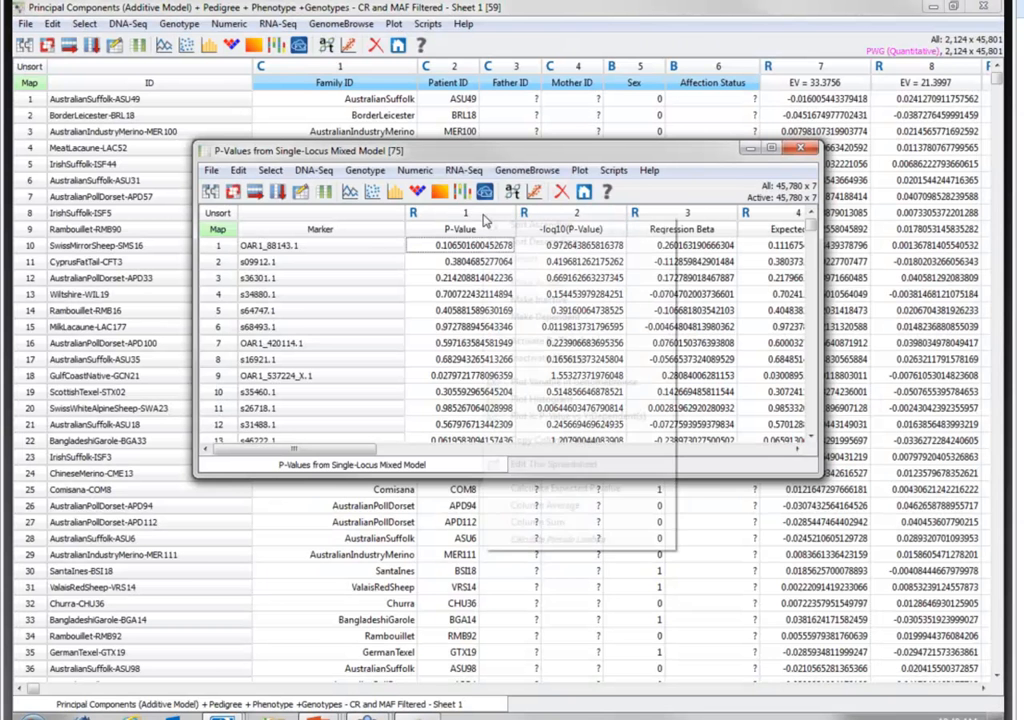
click(537, 540)
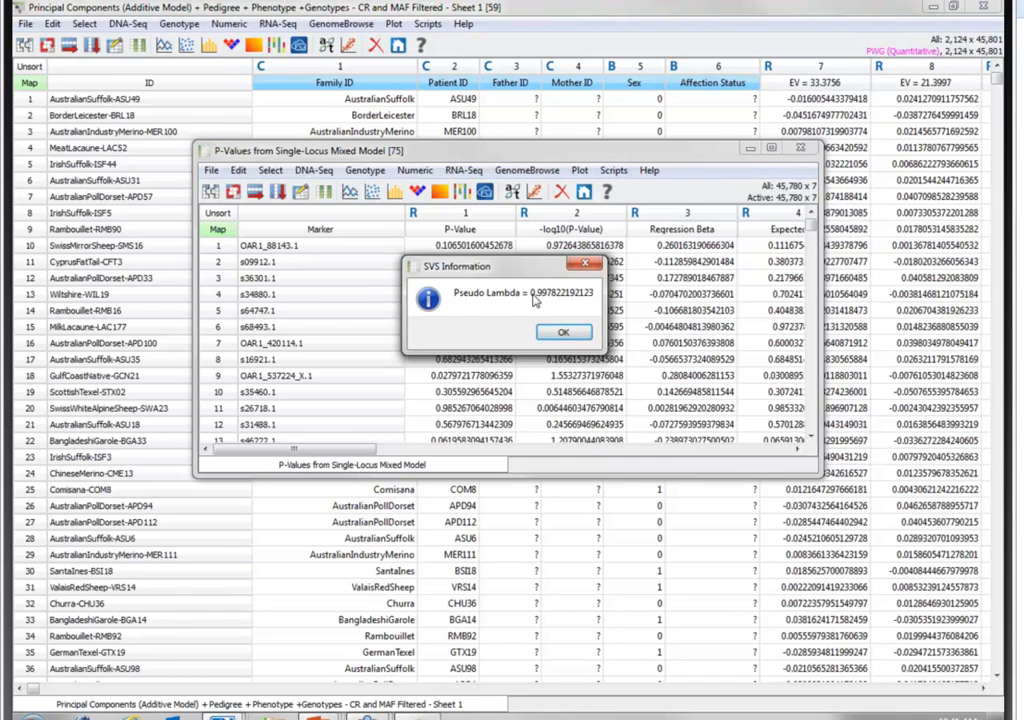
click(557, 334)
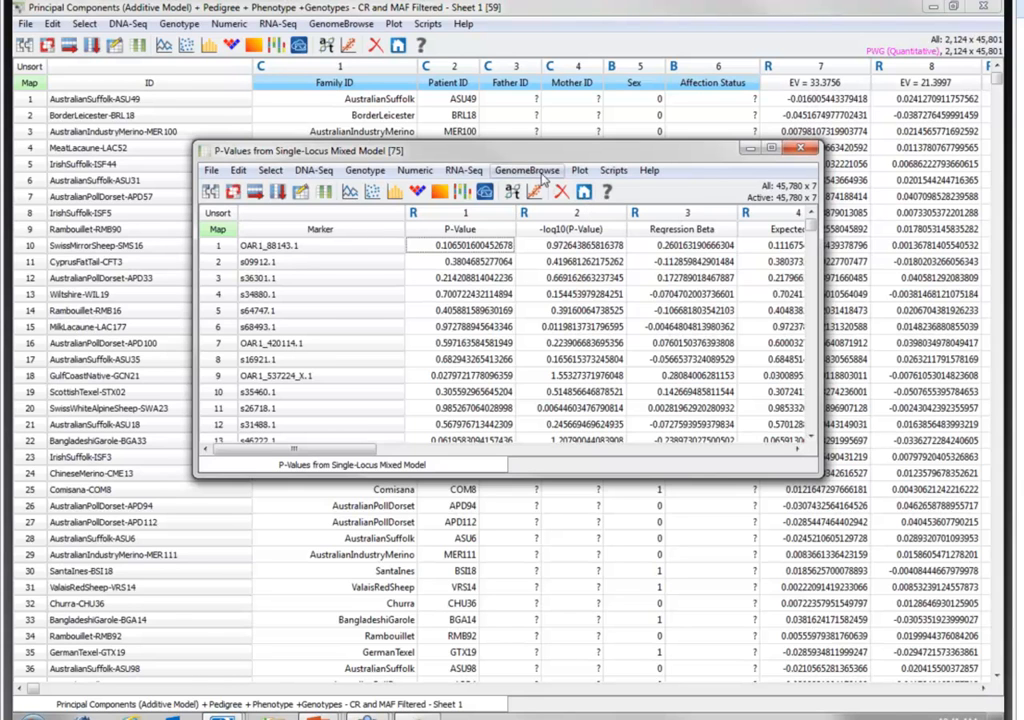
right_click(580, 214)
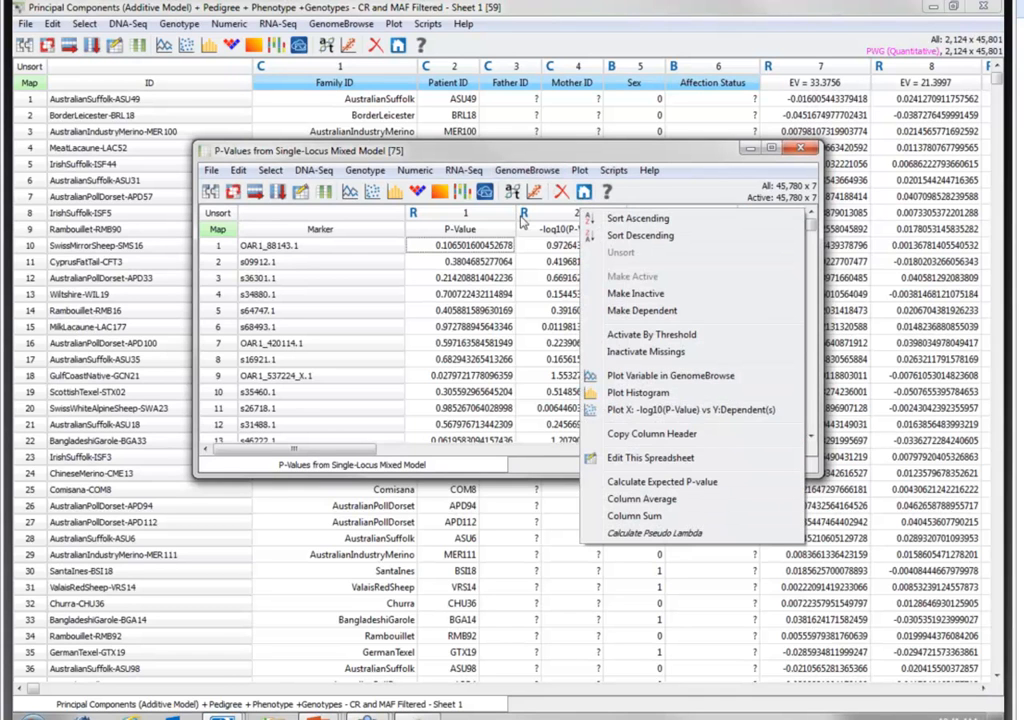
click(745, 182)
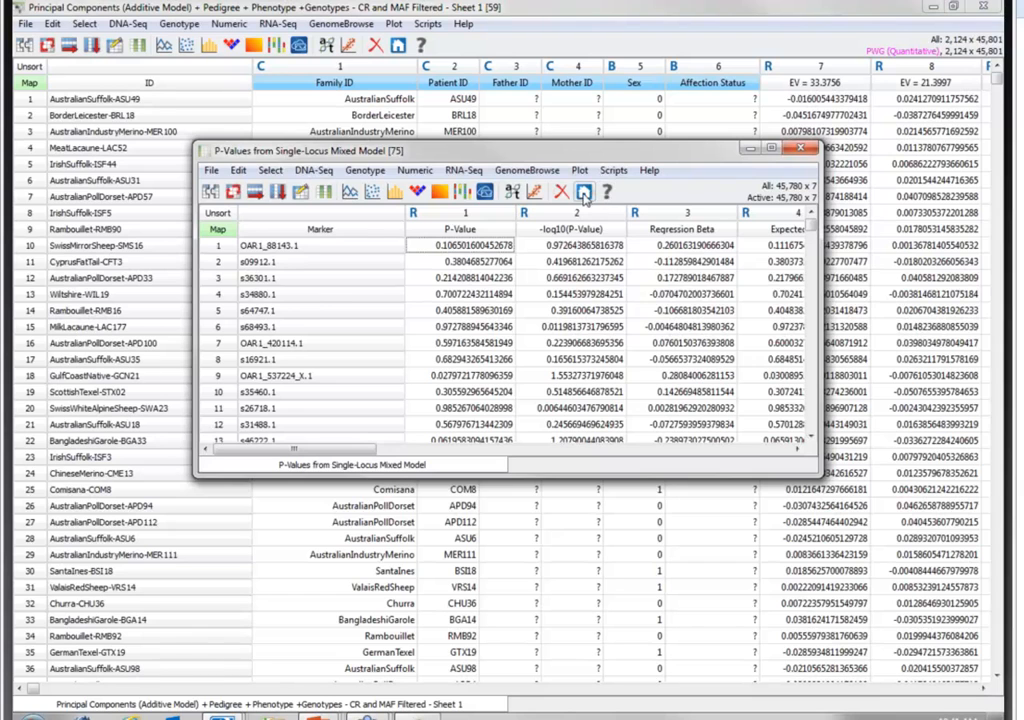
- Open a GenomeBrowse view from the SheepGWAS_StarterProject navigator and delete its default RNA Gene Annotations plot
click(585, 196)
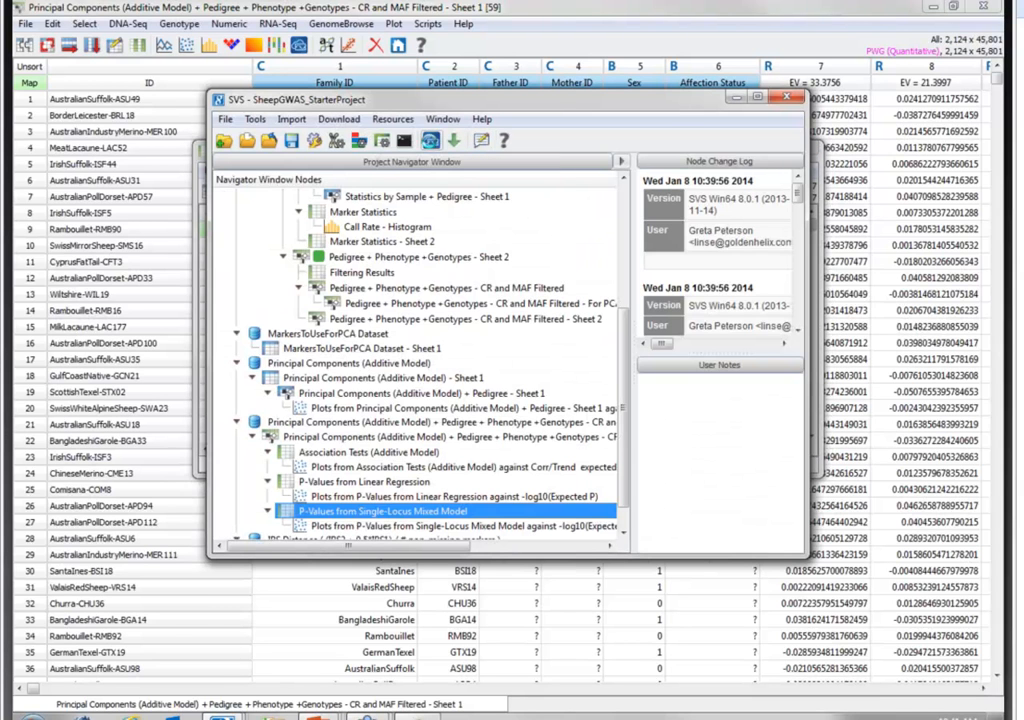
click(431, 141)
click(146, 111)
right_click(146, 111)
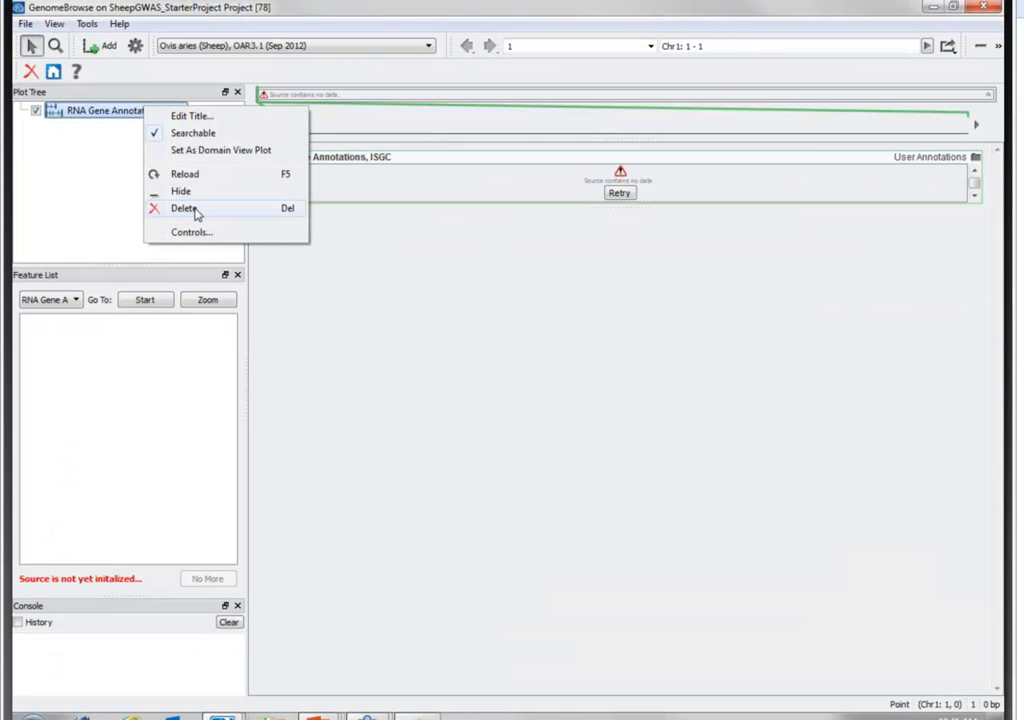
click(184, 208)
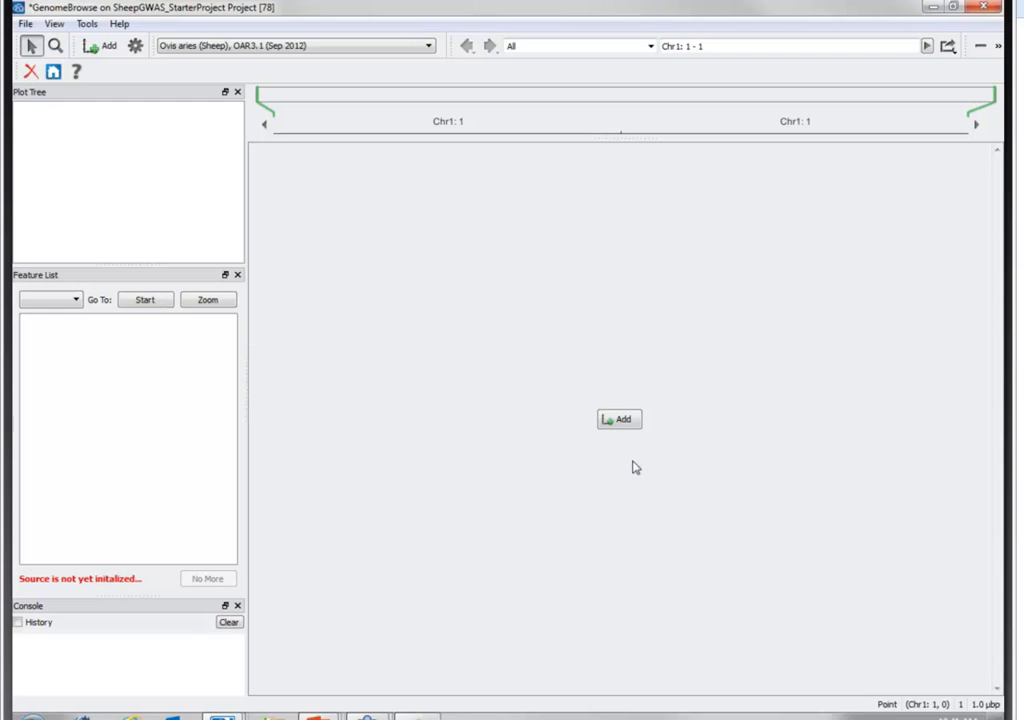
- Add the local Protein Gene Predictions, ISGC annotation track to the GenomeBrowse view
click(107, 50)
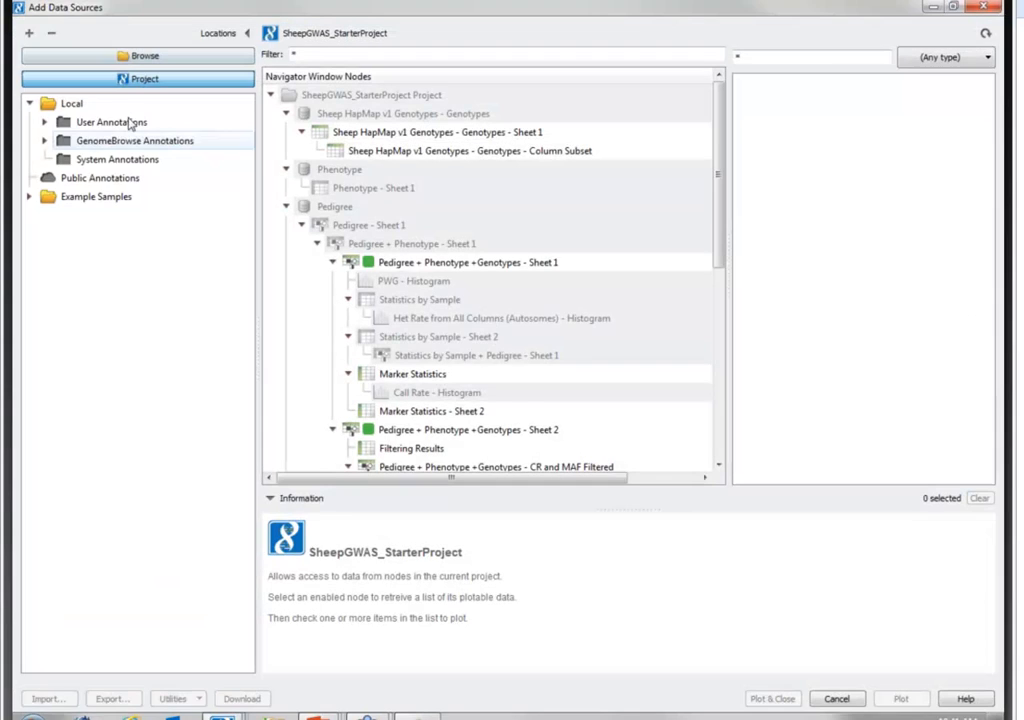
click(72, 103)
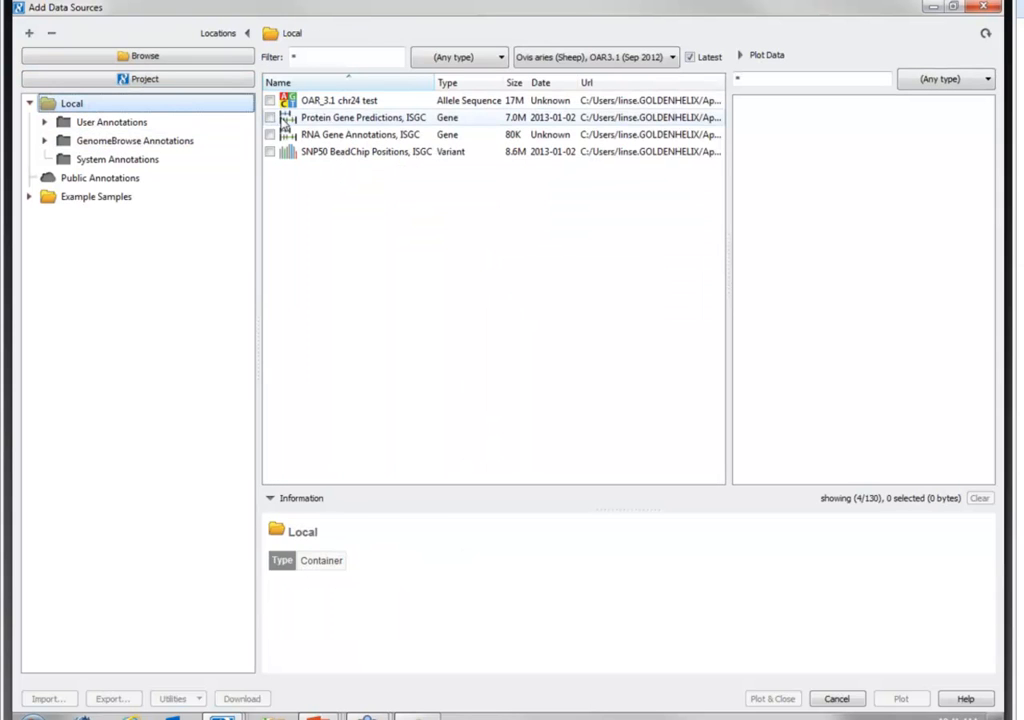
click(274, 117)
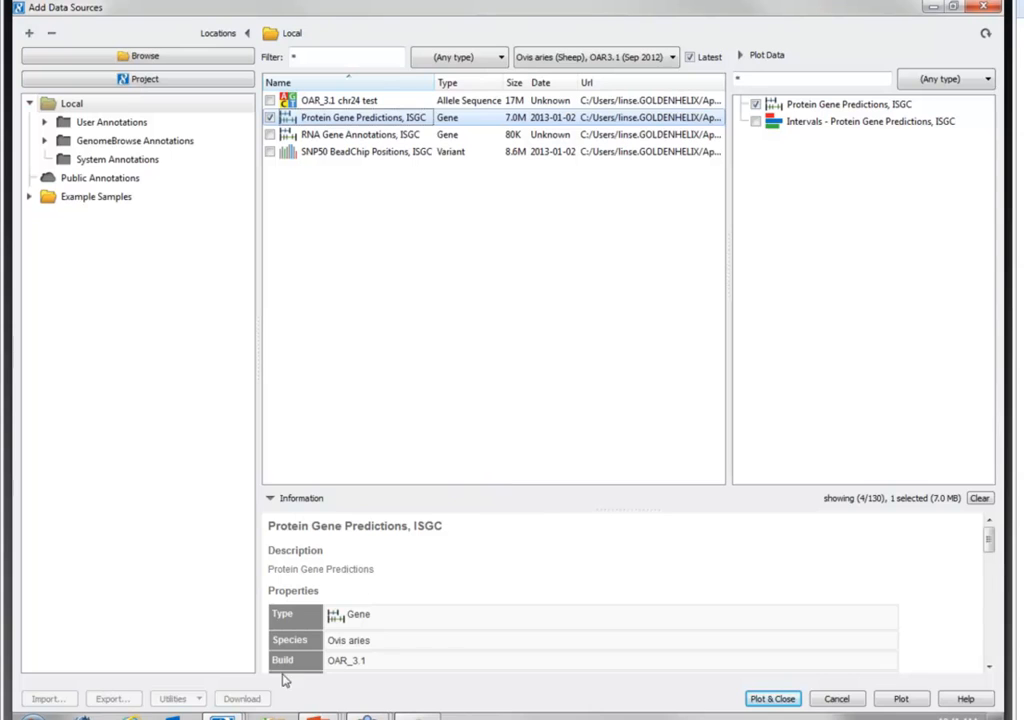
click(901, 698)
- Plot Corr/Trend -log10 P from the project's Association Tests sheet and -log10(P-Value) from its Linear Regression and Single-Locus Mixed Model sheets
click(197, 80)
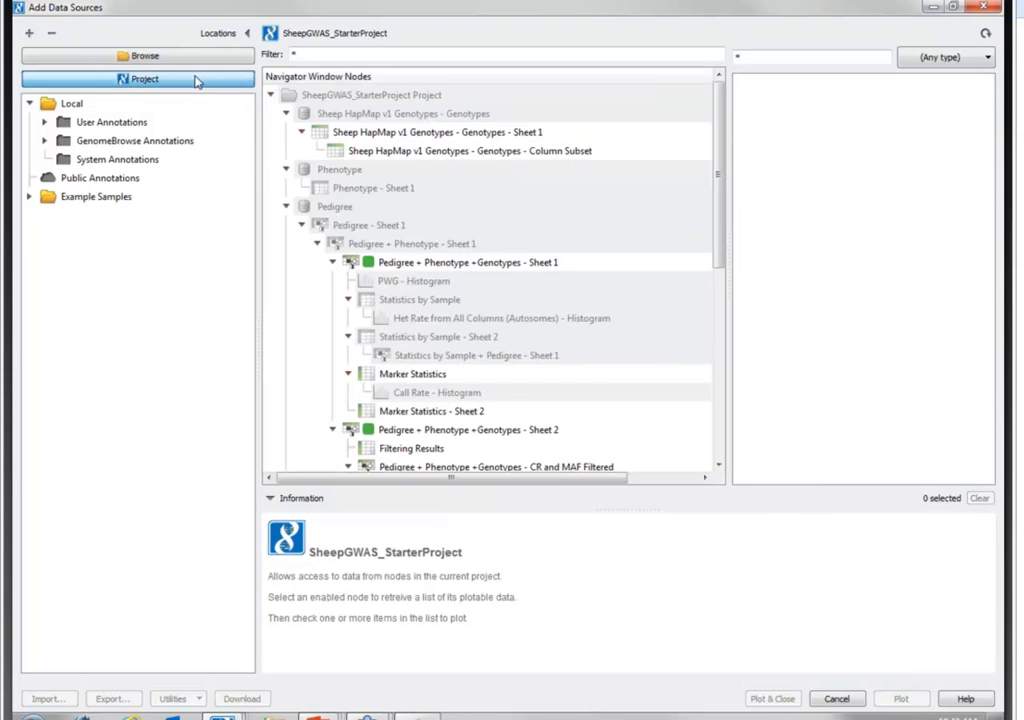
drag(722, 201, 740, 428)
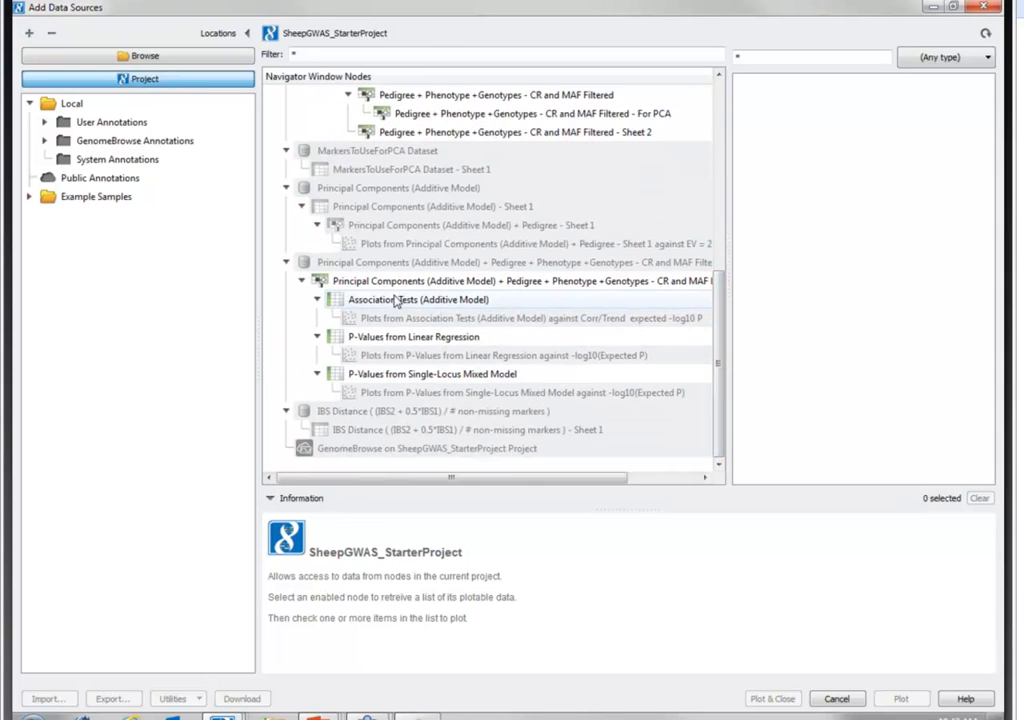
click(519, 299)
click(756, 117)
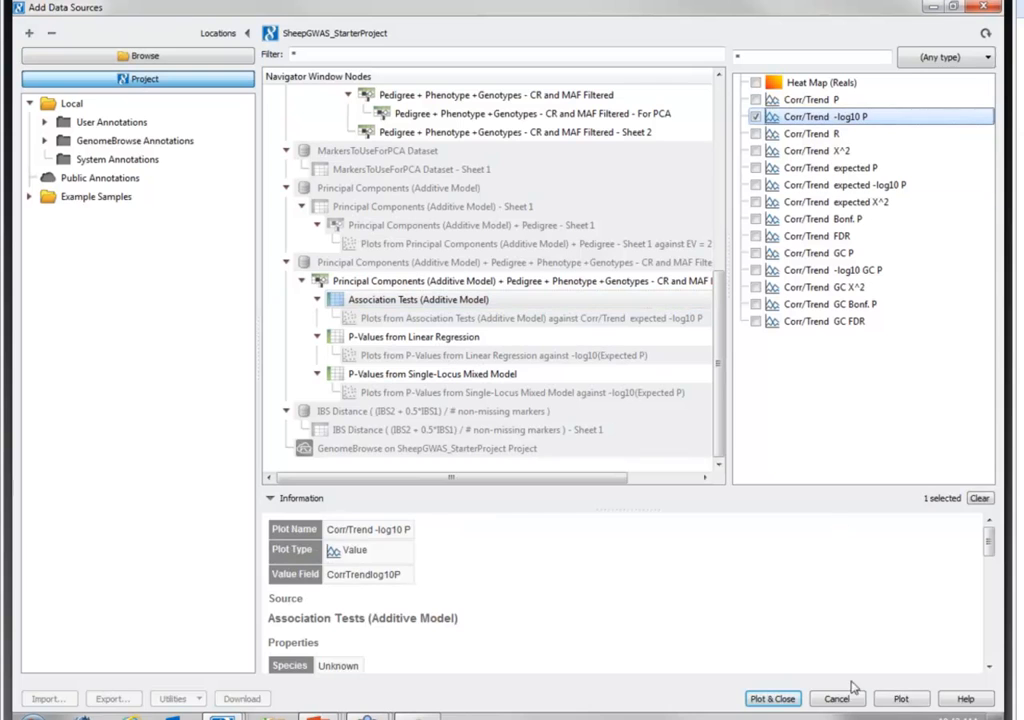
click(418, 337)
click(756, 117)
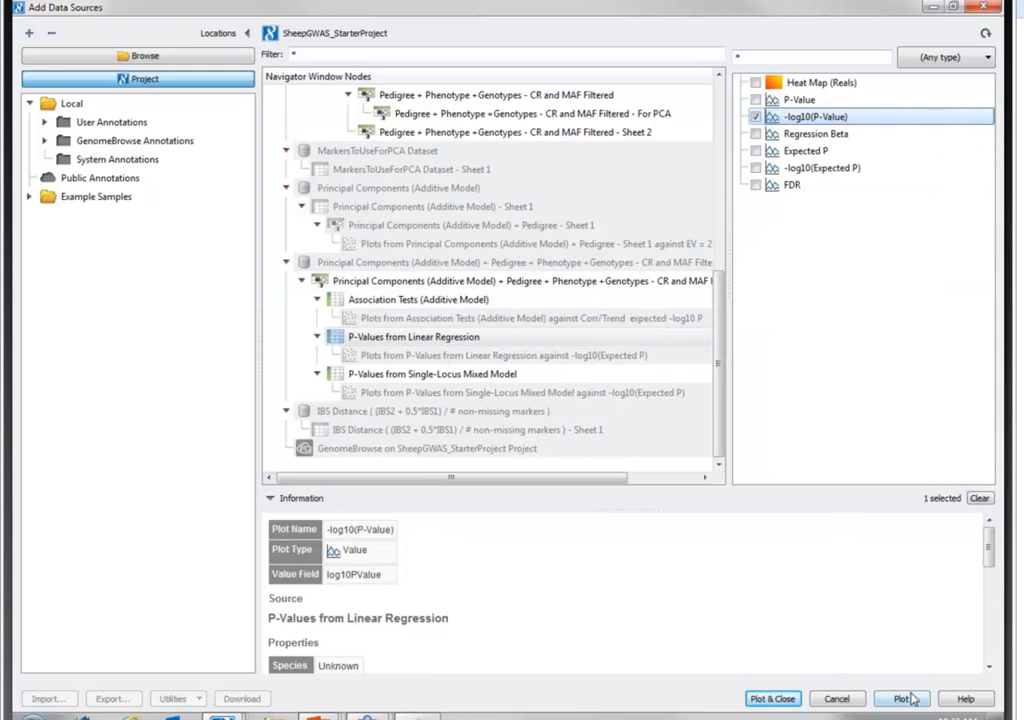
click(334, 374)
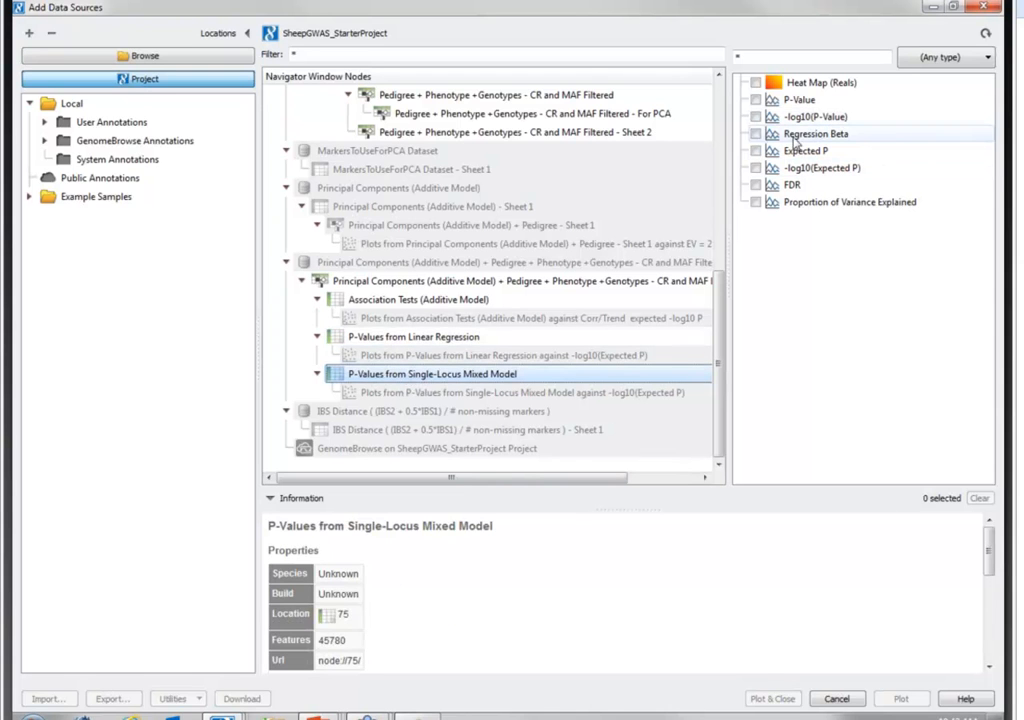
click(757, 117)
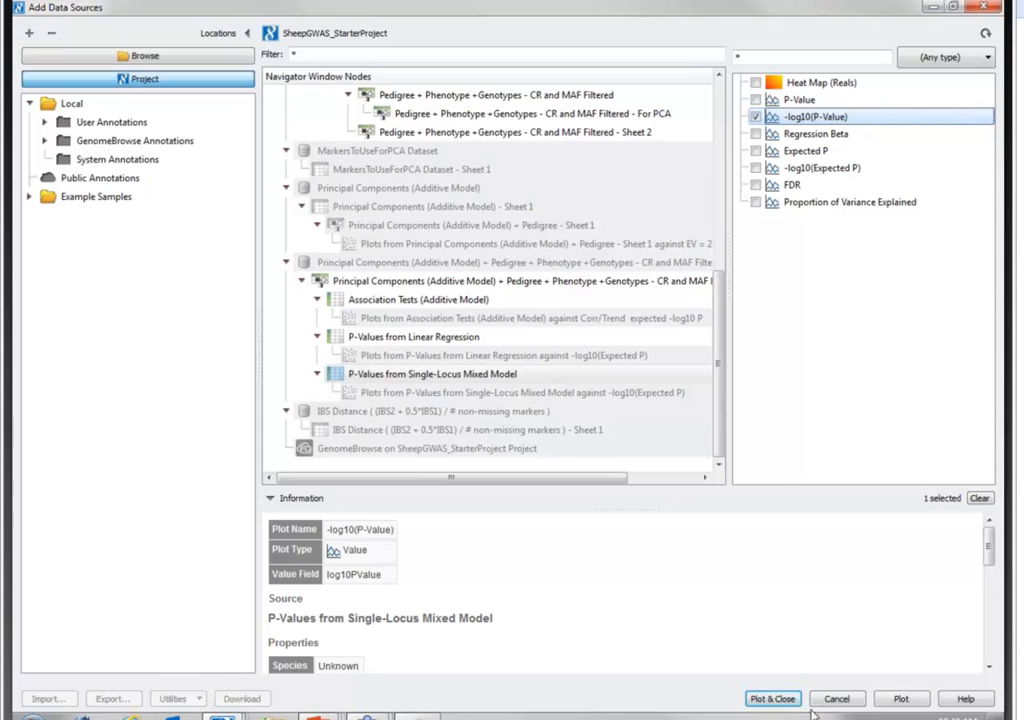
click(901, 699)
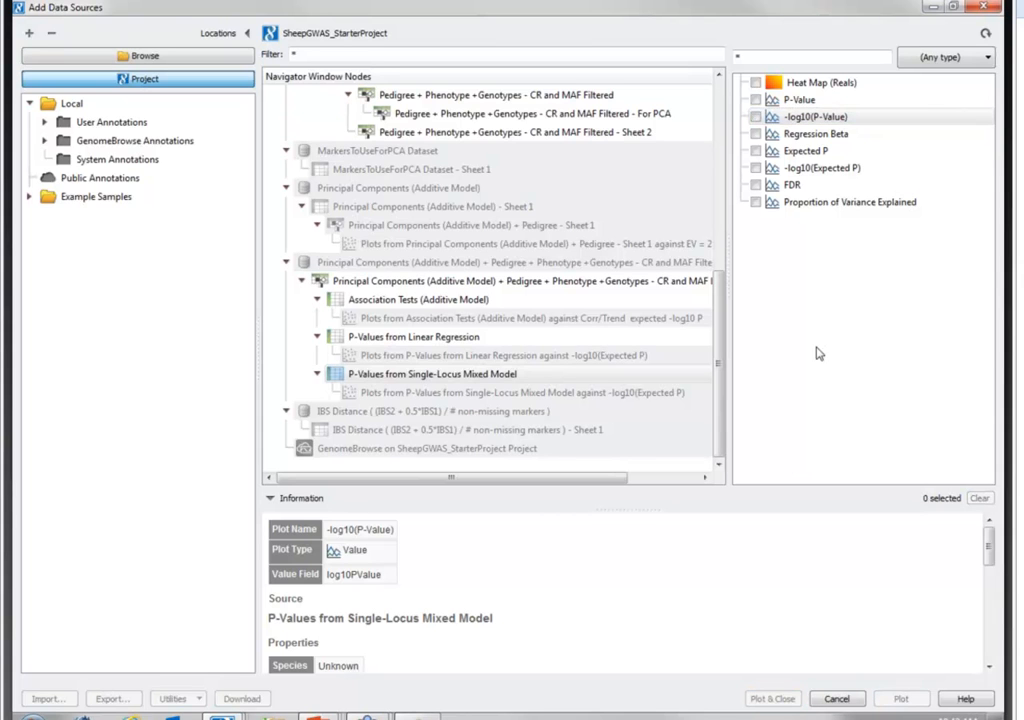
click(836, 701)
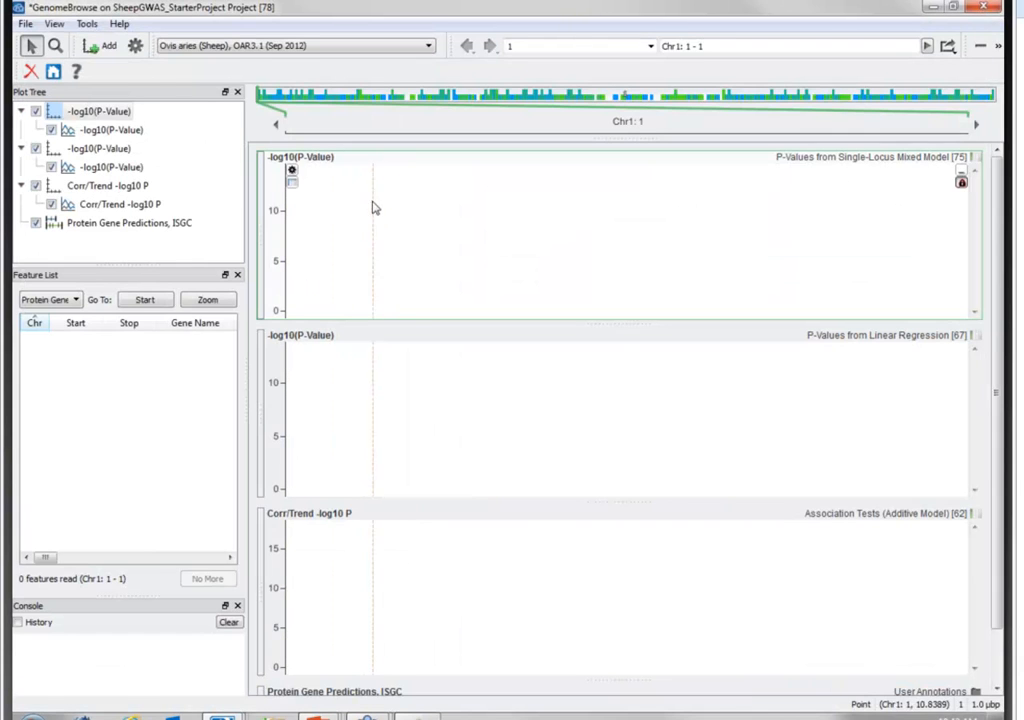
- Set the displayed genomic region to the whole genome, chromosomes 1 to X
click(576, 45)
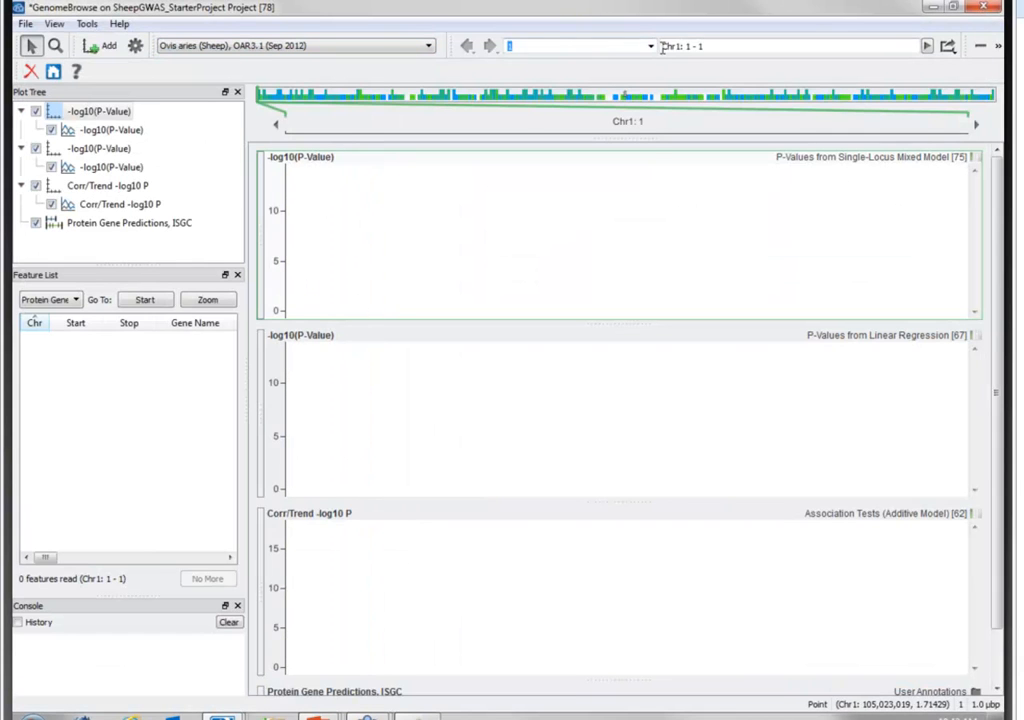
click(650, 45)
click(628, 64)
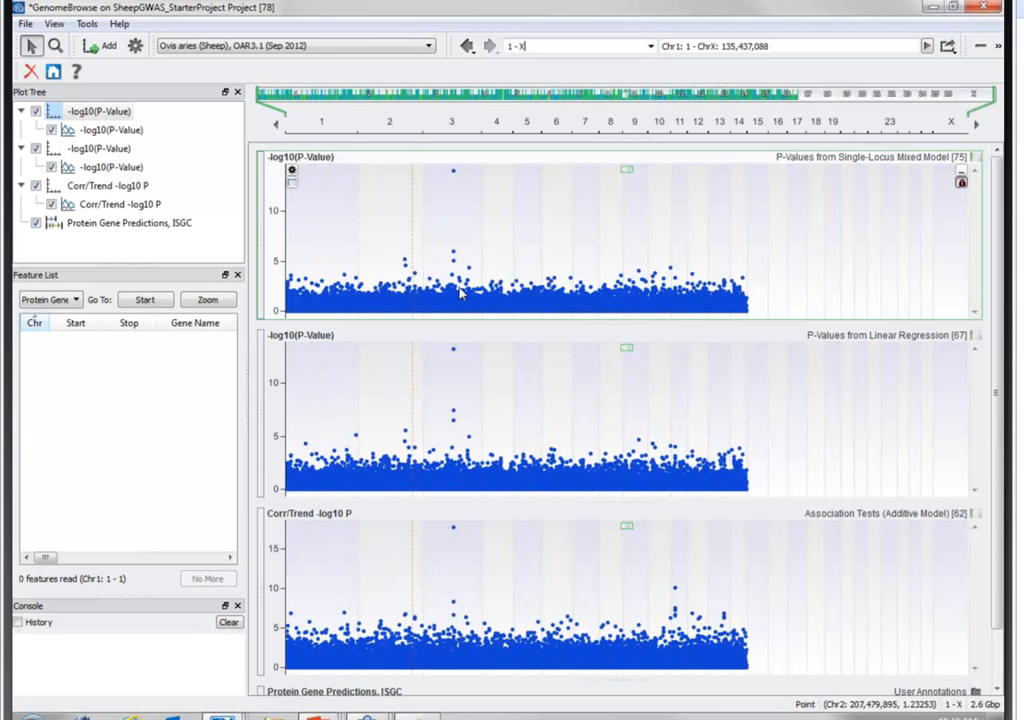
- Style the -log10(P-Value) points of the Single-Locus Mixed Model plot by chromosome
click(94, 132)
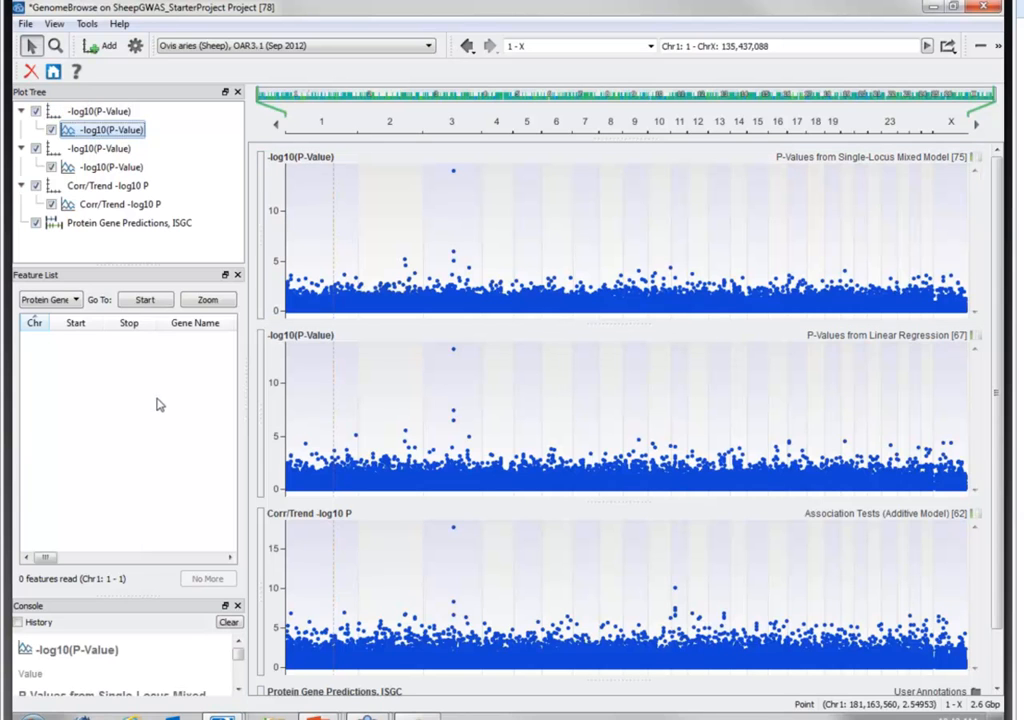
click(118, 115)
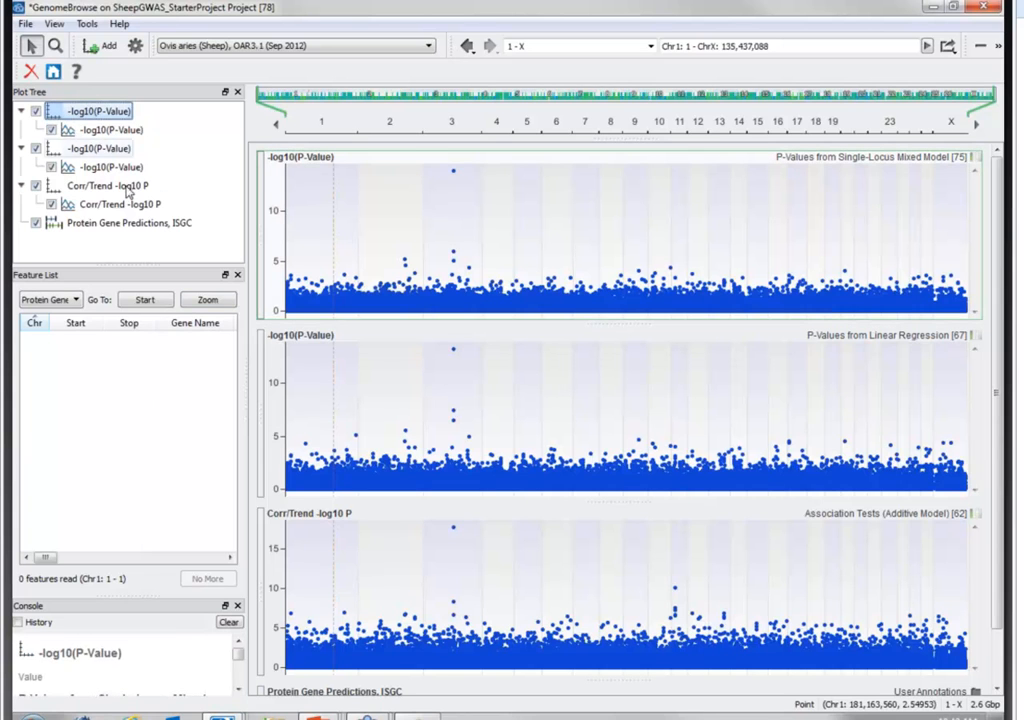
right_click(122, 108)
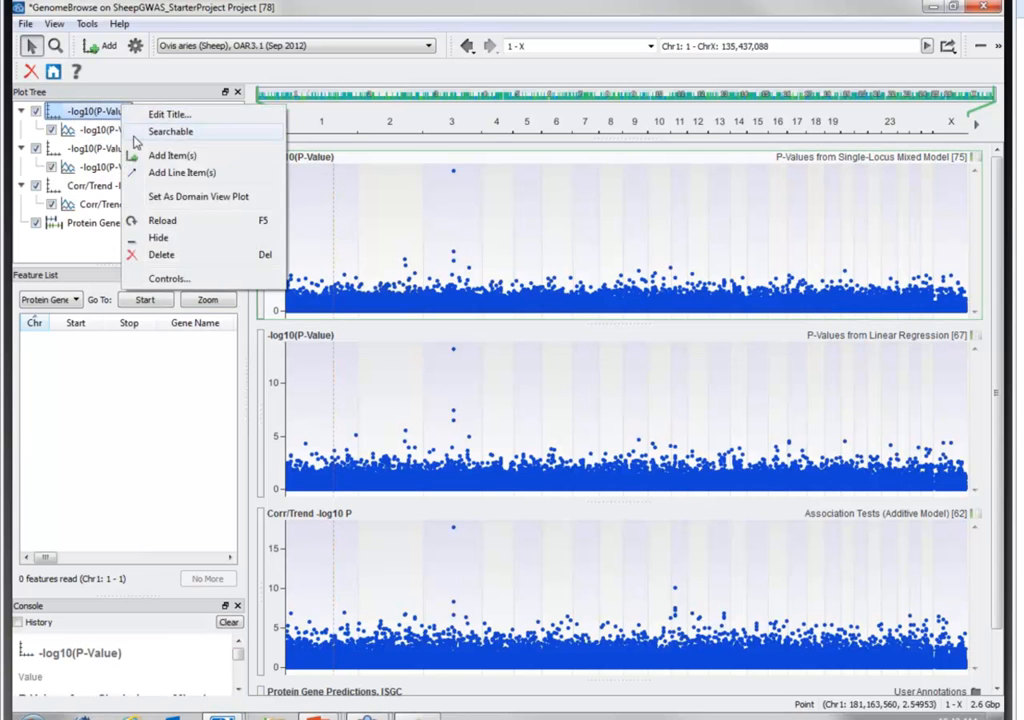
click(150, 279)
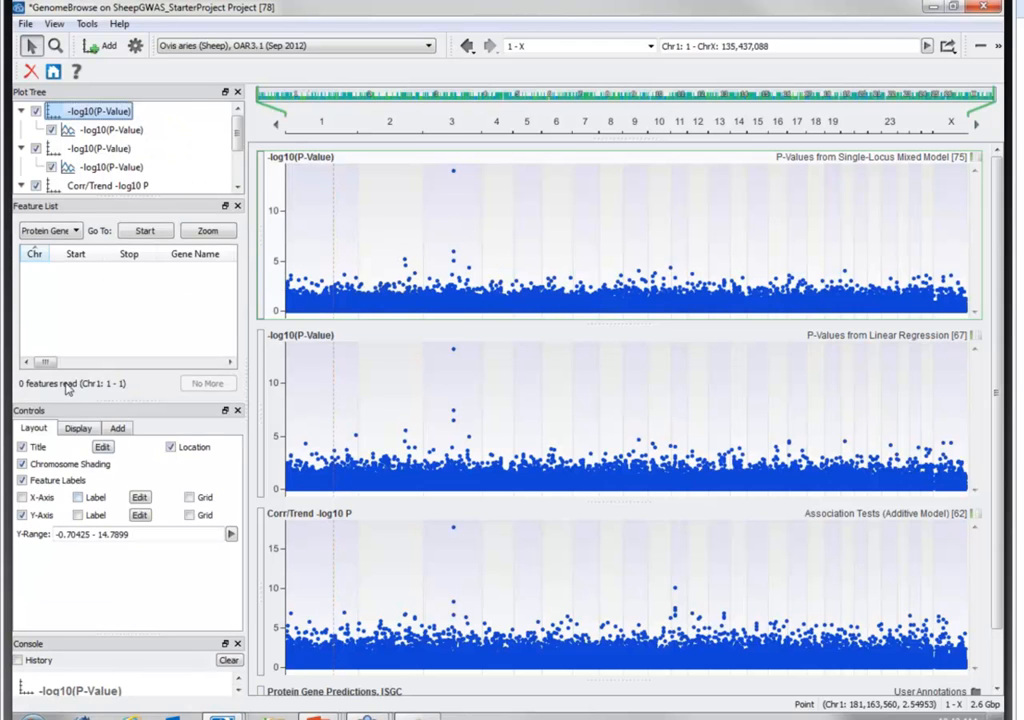
click(125, 130)
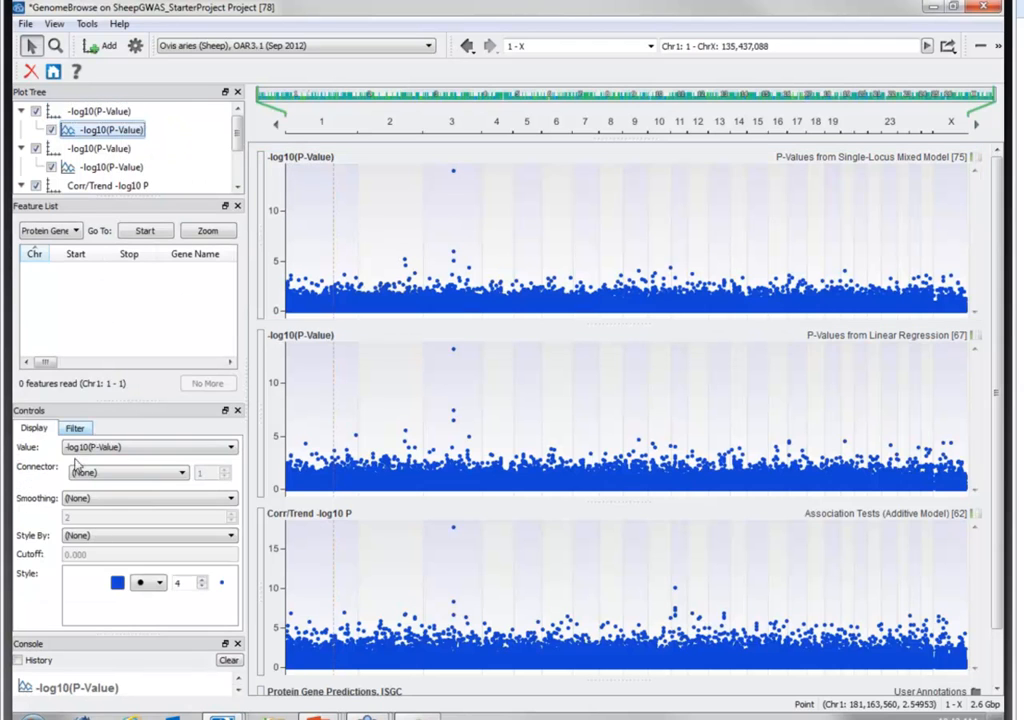
click(107, 535)
click(121, 556)
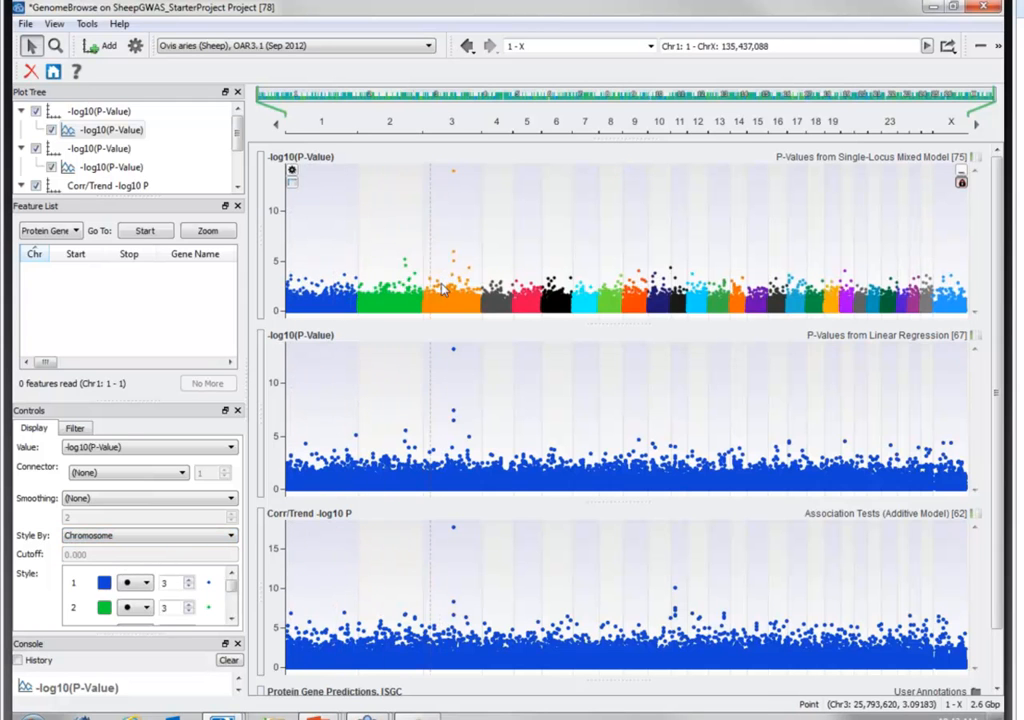
- Reduce the height of the mixed model plot and zoom in on the strongest association peak on chromosome 3
drag(618, 323, 607, 273)
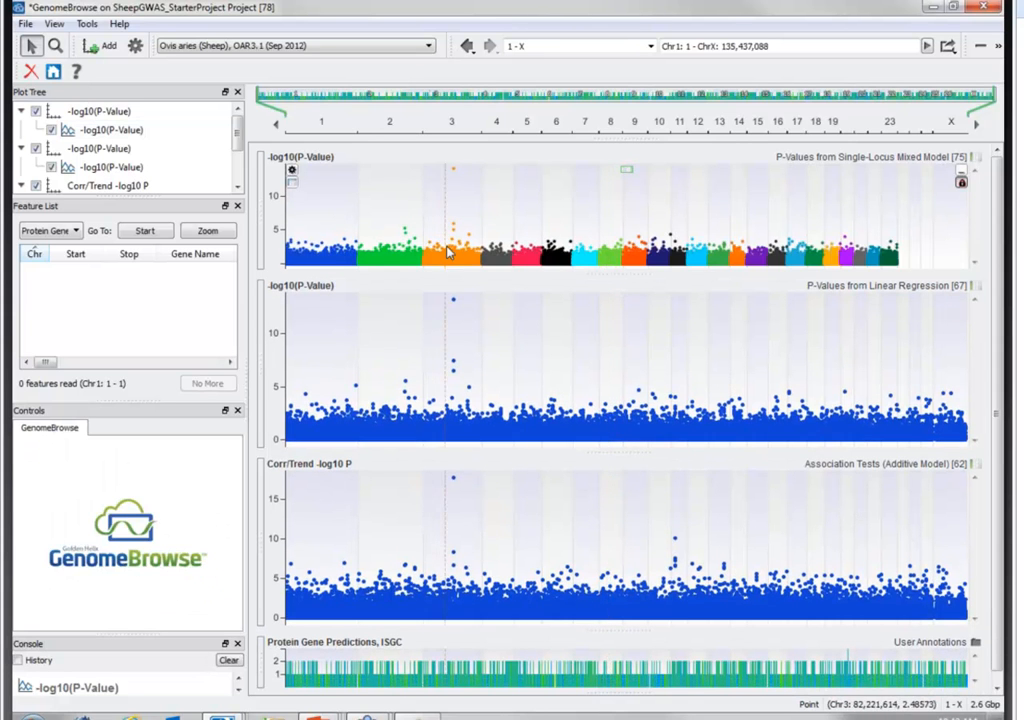
scroll(455, 245, up, 5)
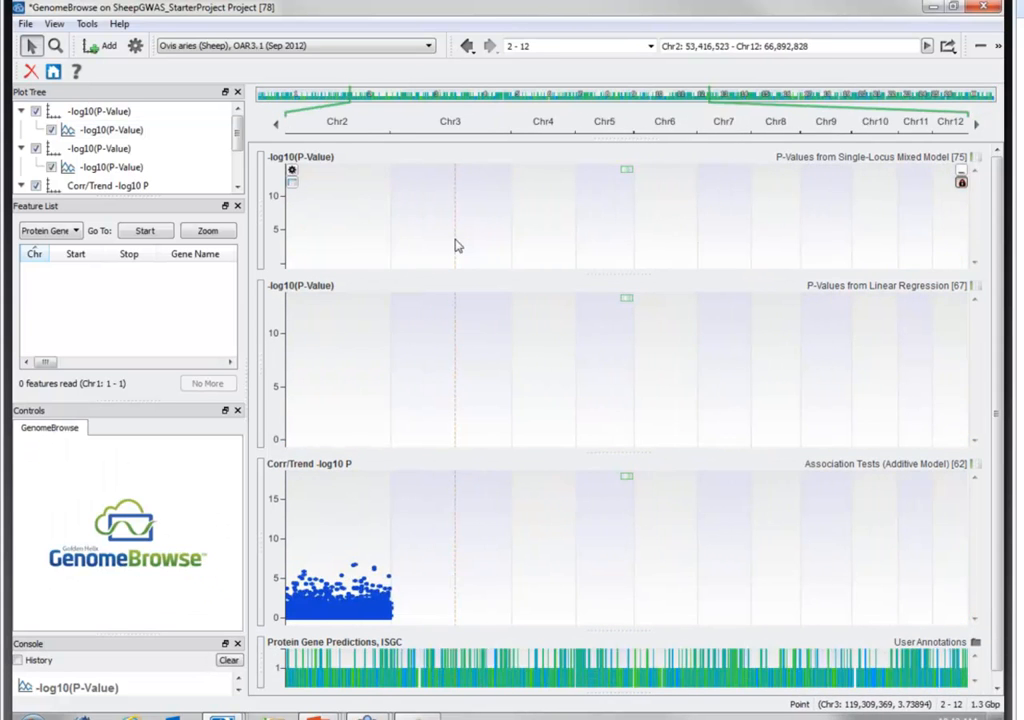
scroll(455, 245, up, 8)
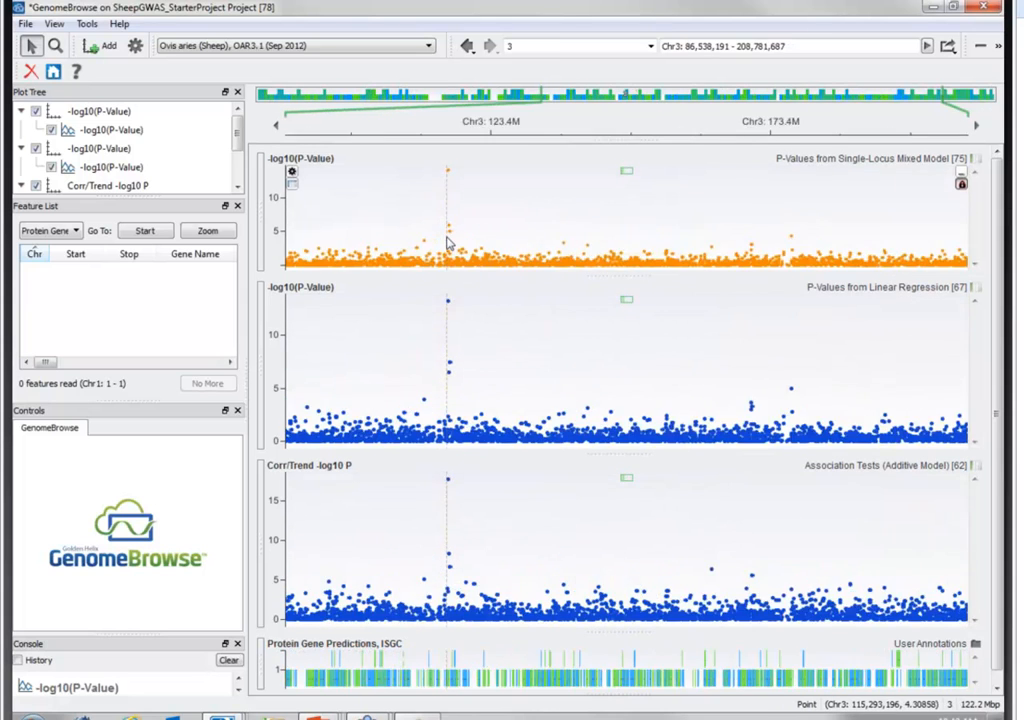
- Show the details of gene PPP1R12A beneath the strongest chromosome 3 peak, and return the plots to the whole-genome view
scroll(505, 252, up, 5)
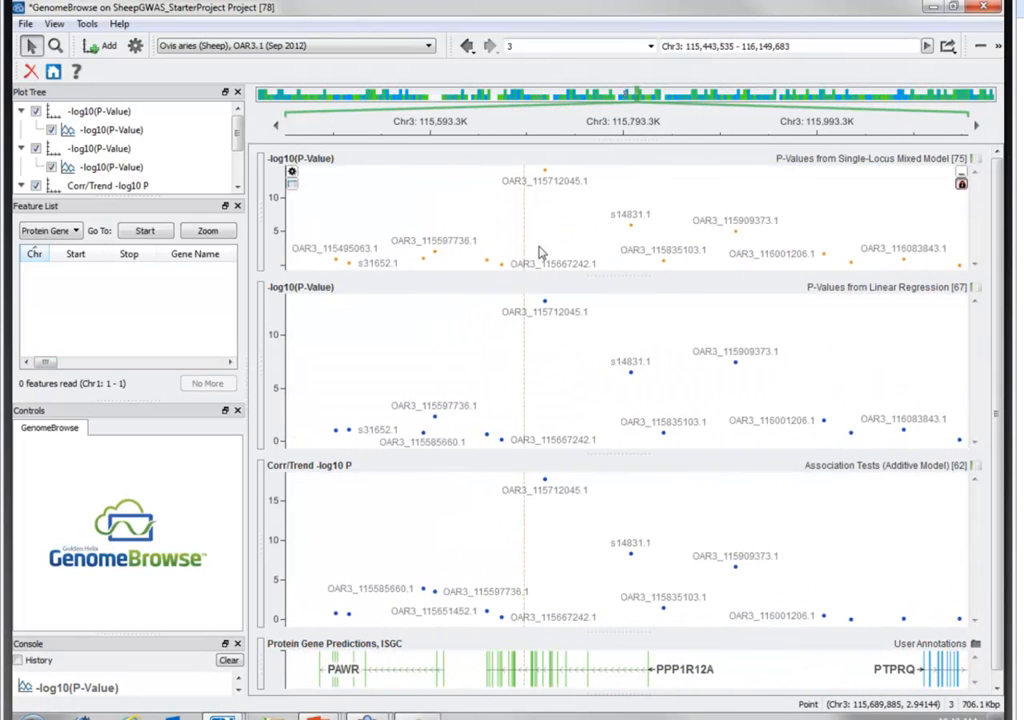
scroll(545, 400, up, 1)
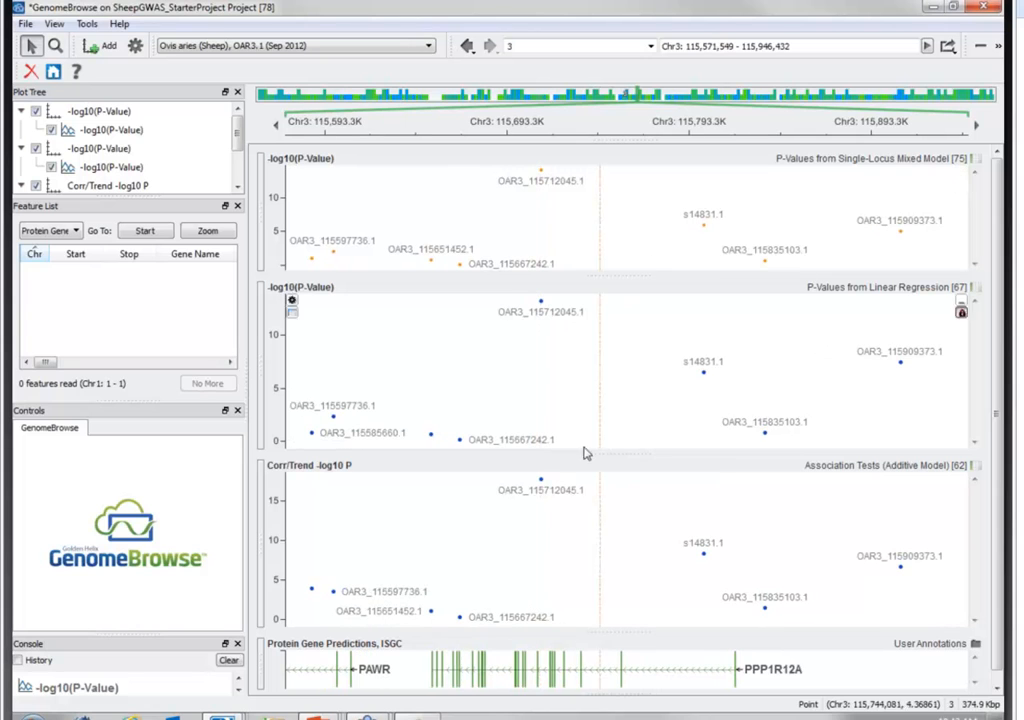
click(497, 664)
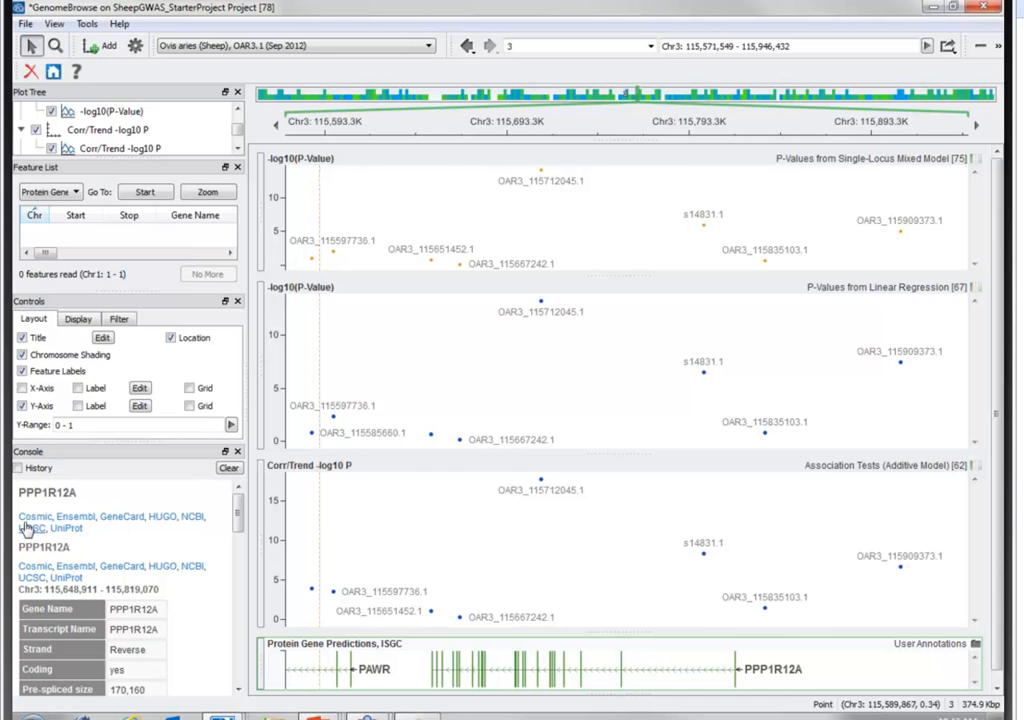
scroll(563, 355, down, 10)
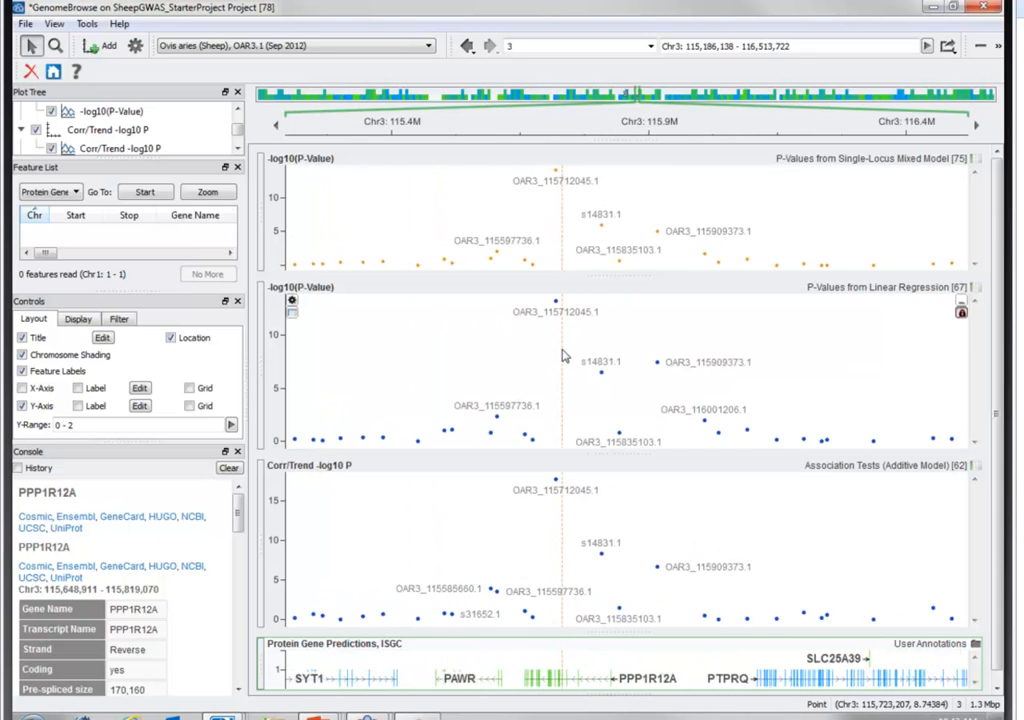
scroll(563, 355, down, 10)
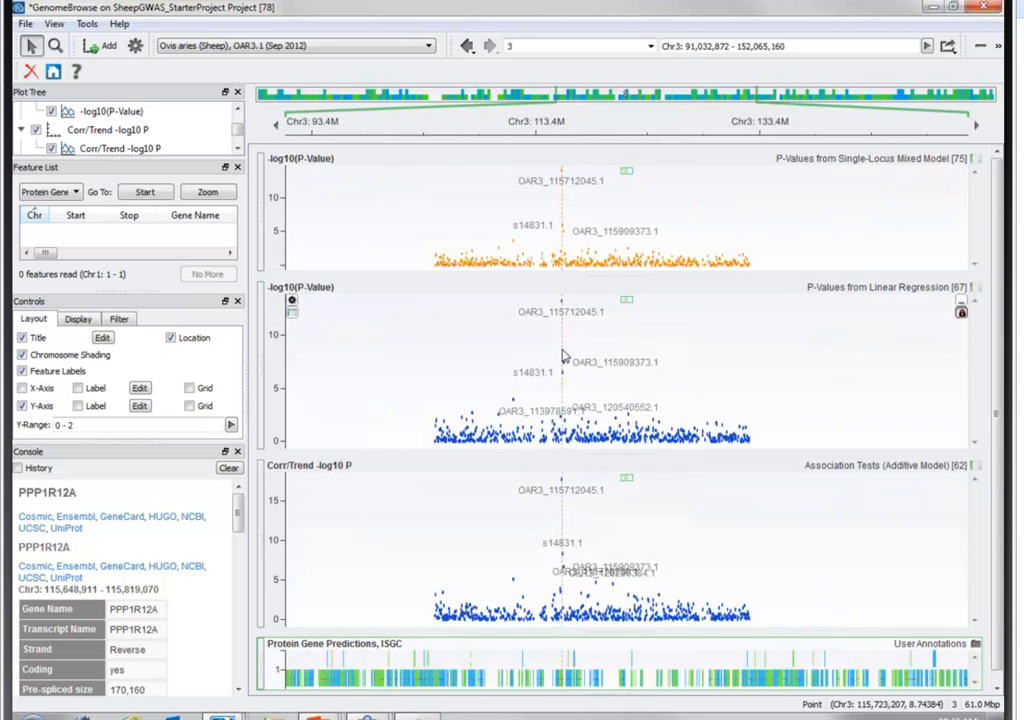
scroll(563, 355, down, 3)
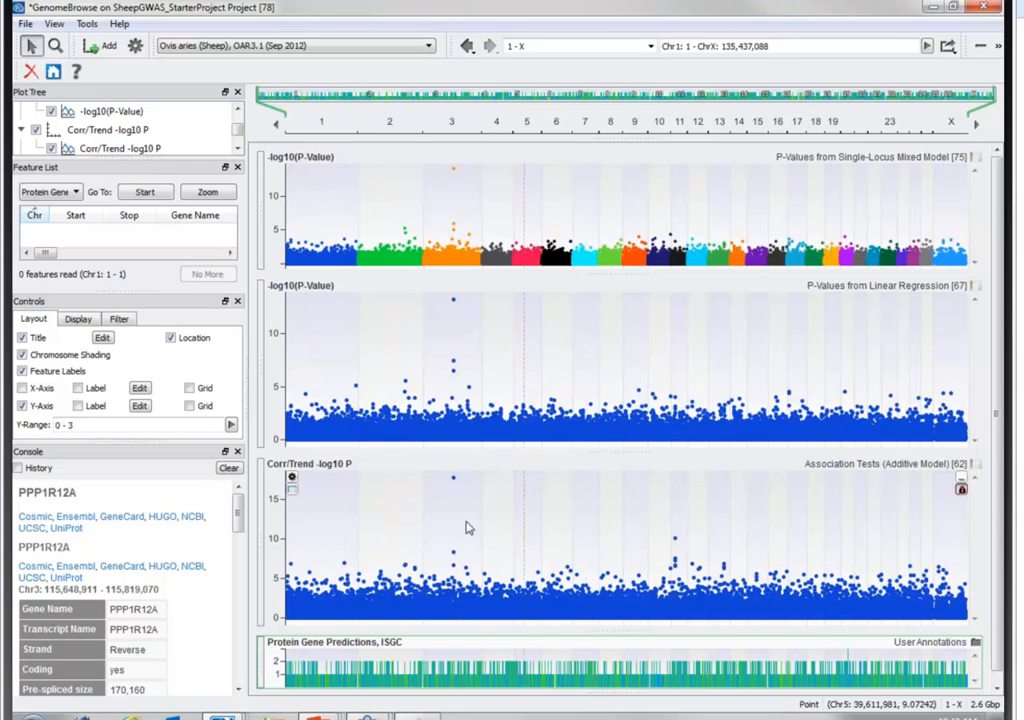
- Add a red horizontal line of width 2 at y = 6 to the Corr/Trend -log10 P plot
scroll(190, 125, down, 1)
click(125, 130)
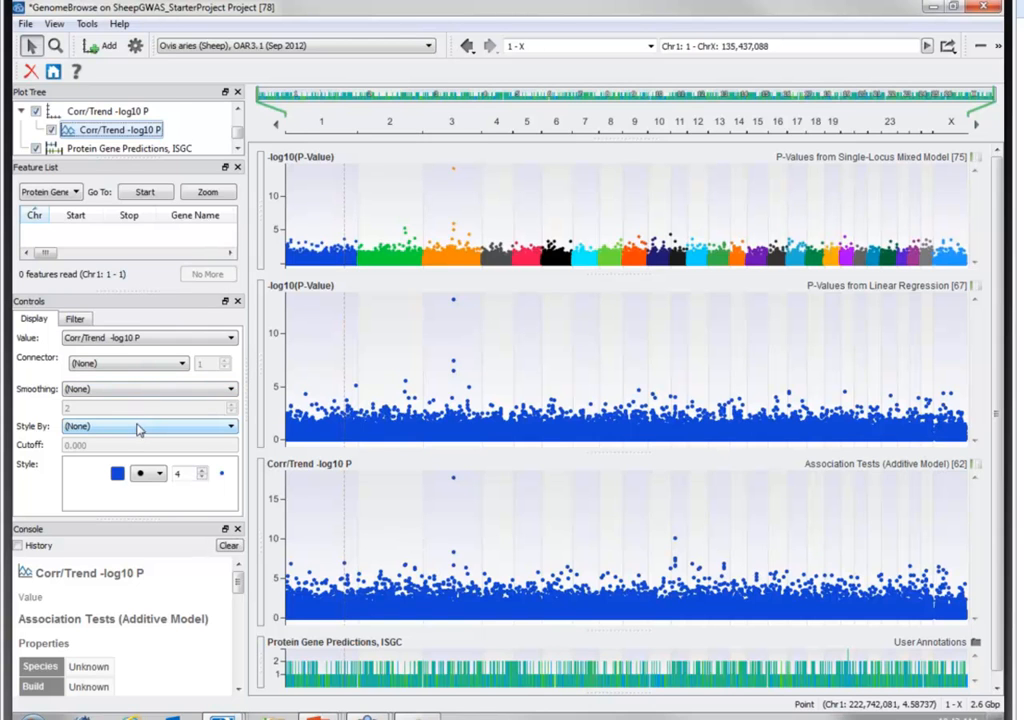
click(99, 115)
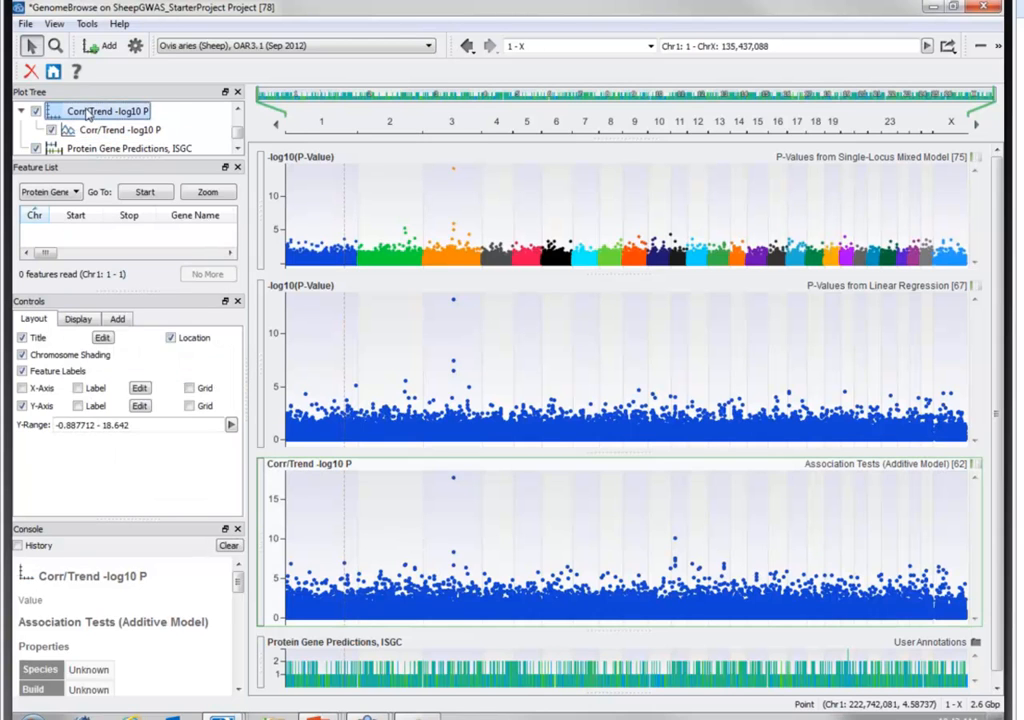
click(117, 319)
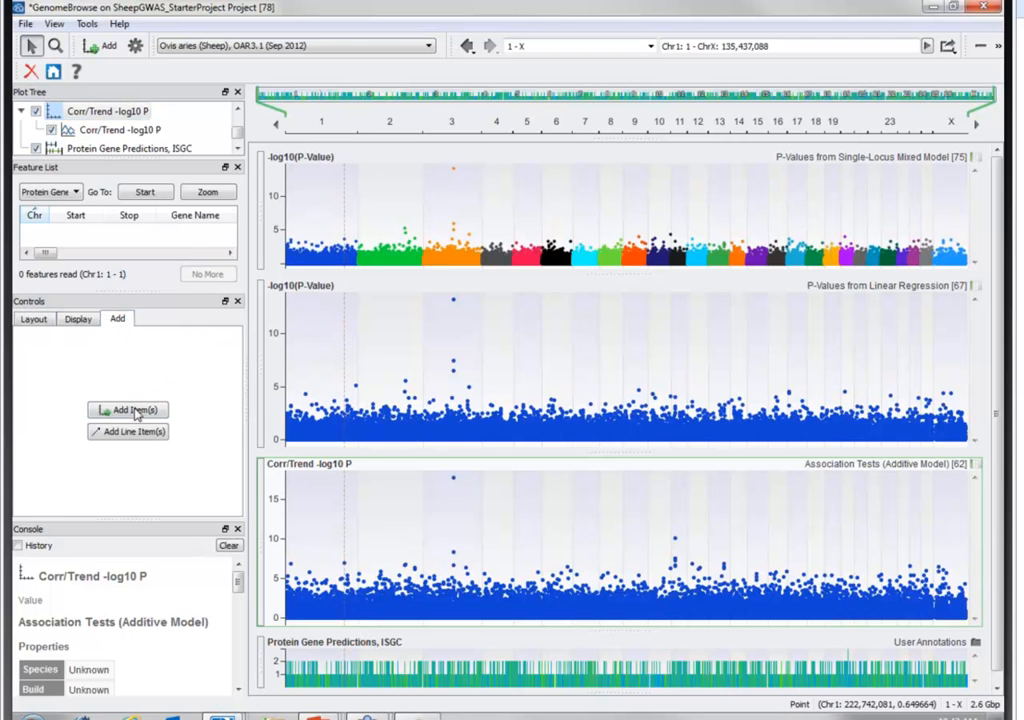
click(135, 432)
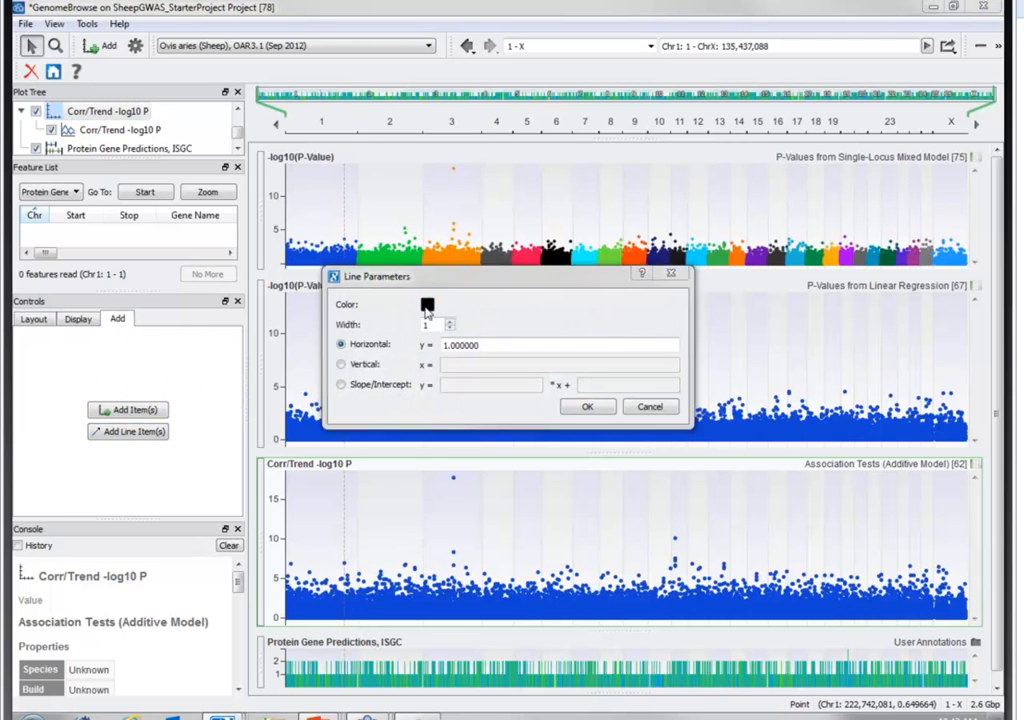
click(427, 305)
click(416, 340)
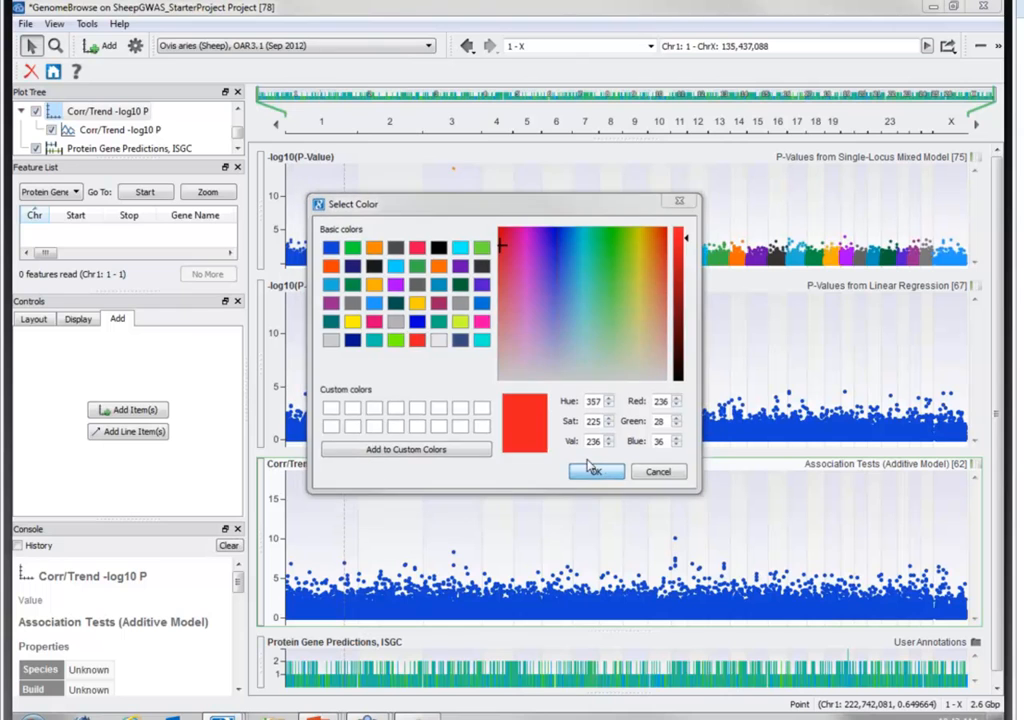
click(596, 473)
text(2)
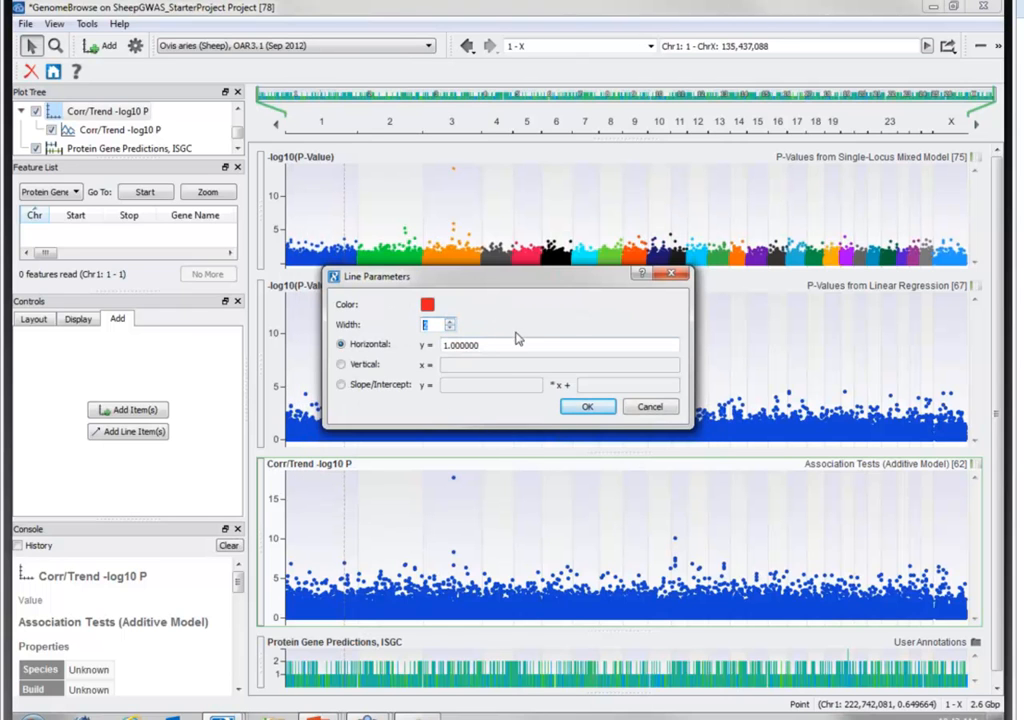
key(Tab)
text(6)
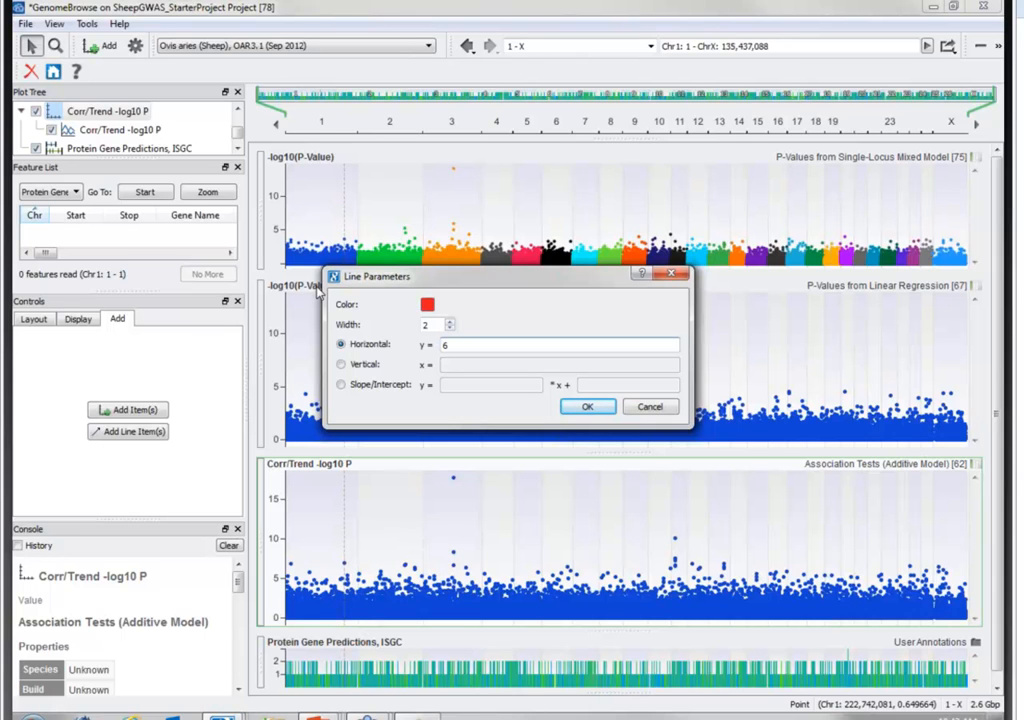
click(590, 408)
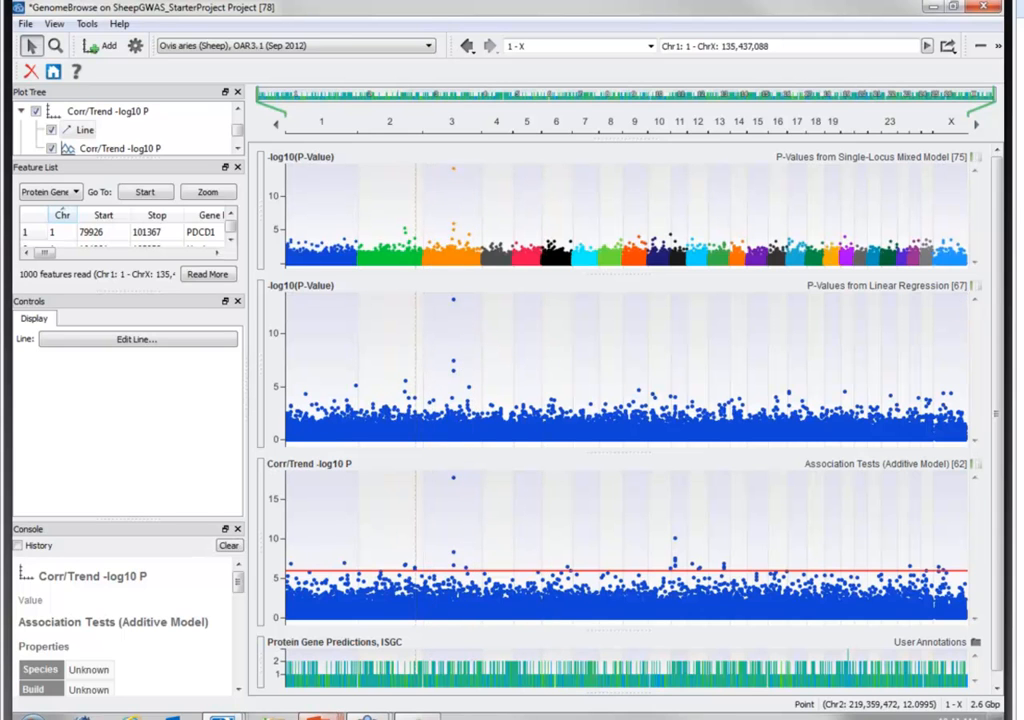
- Switch to the running PowerPoint slide show and advance from the Demonstration slide to the Poll slide
mouse_move(316, 714)
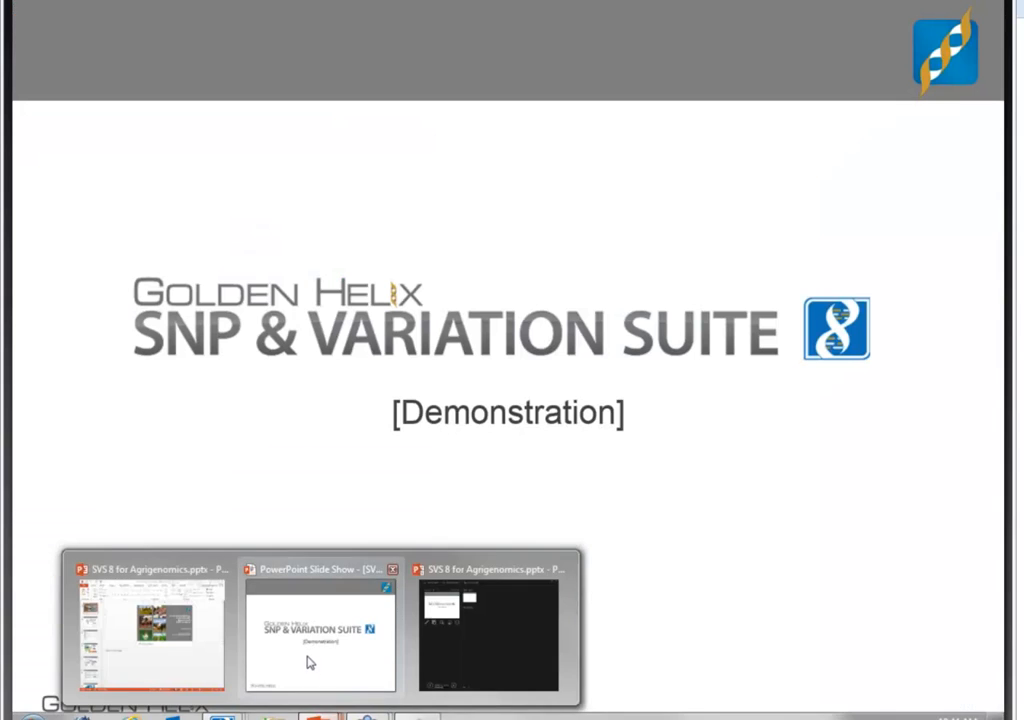
click(309, 663)
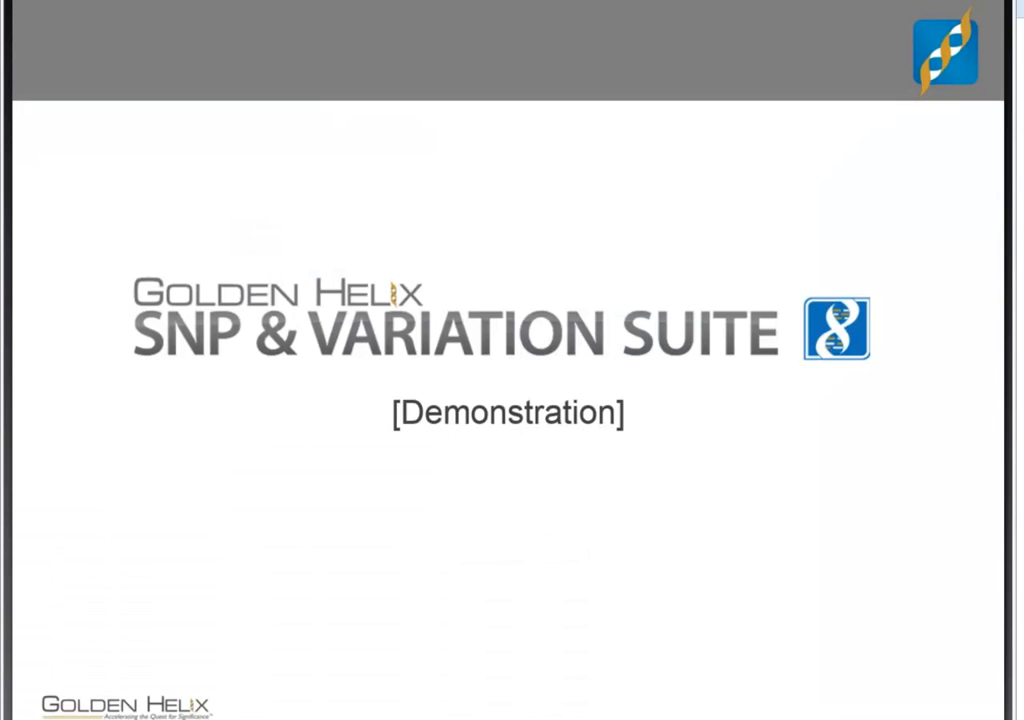
key(Right)
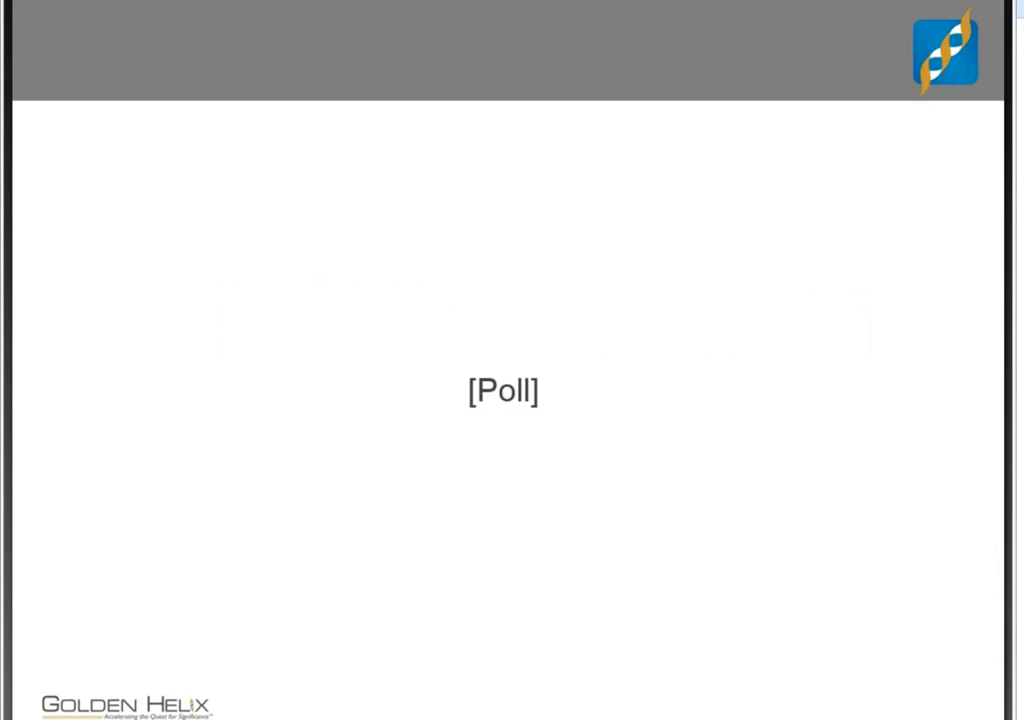
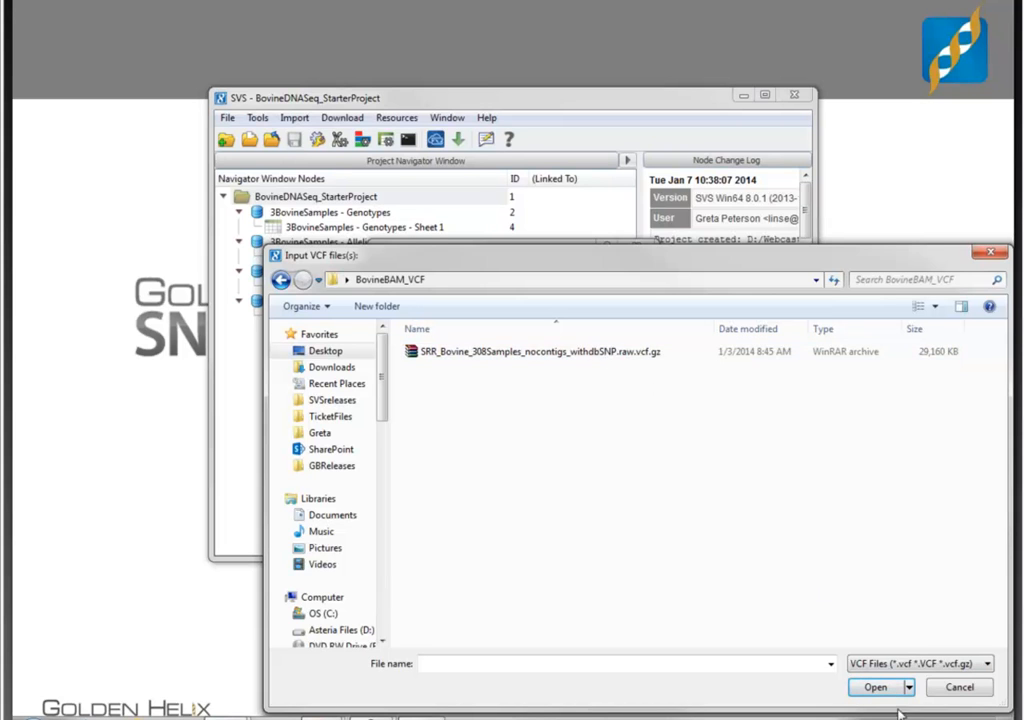
click(545, 351)
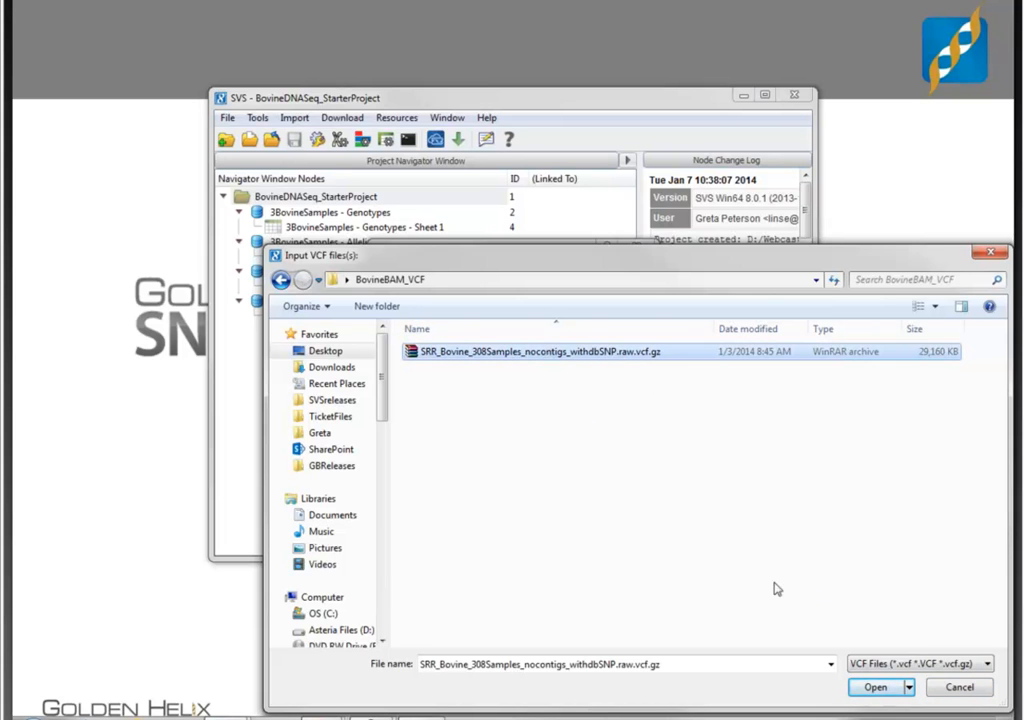
click(868, 690)
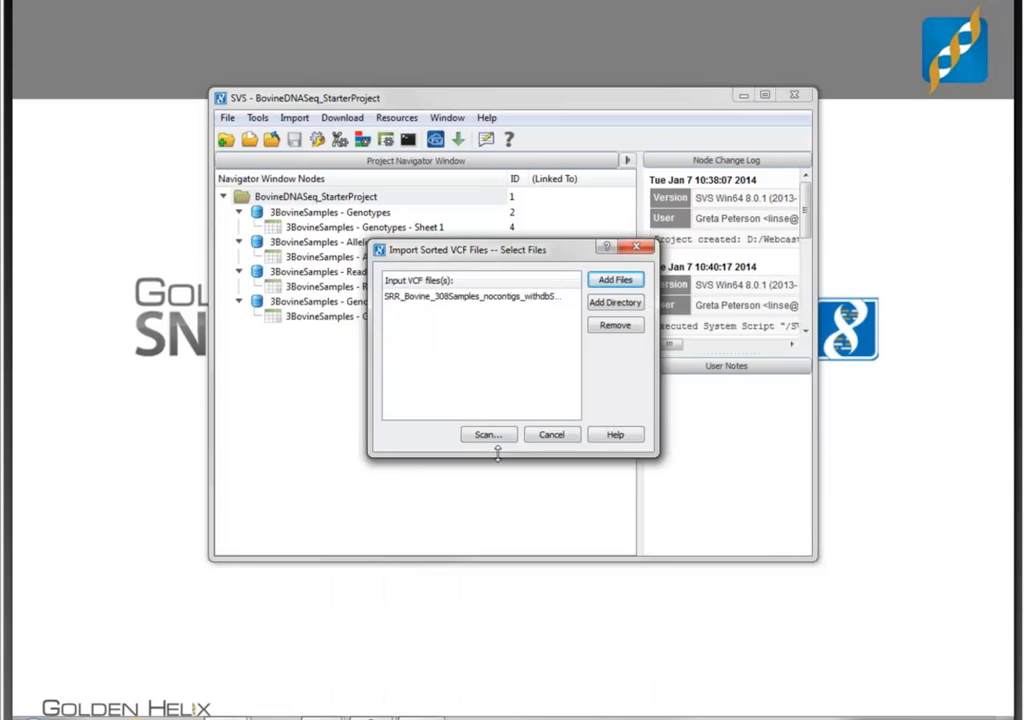
click(490, 436)
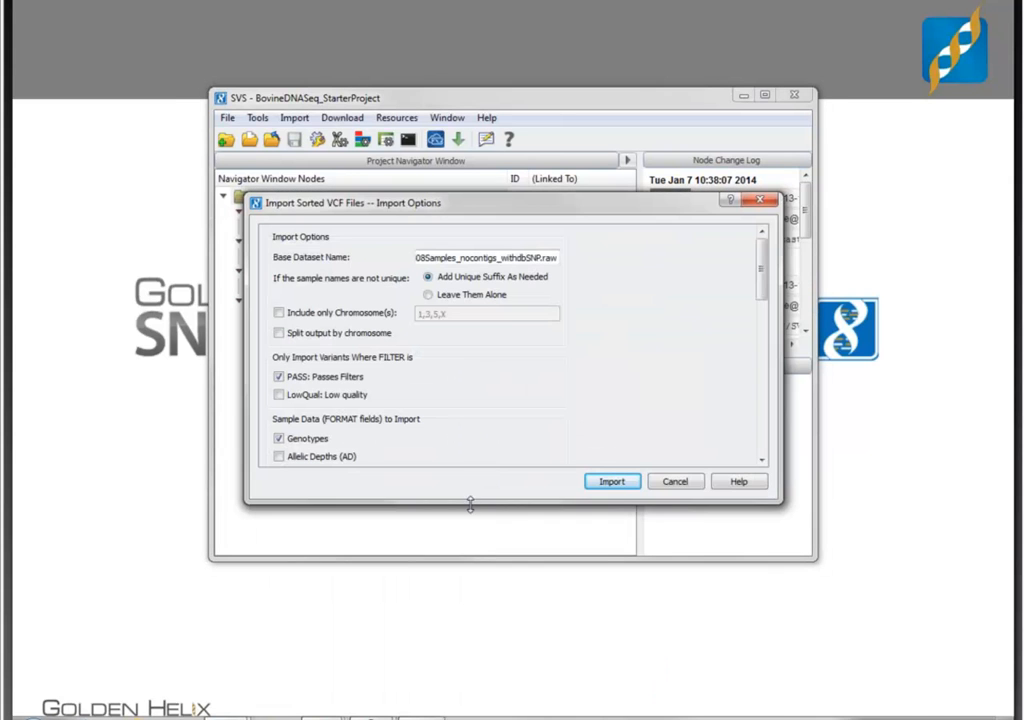
drag(482, 612, 482, 695)
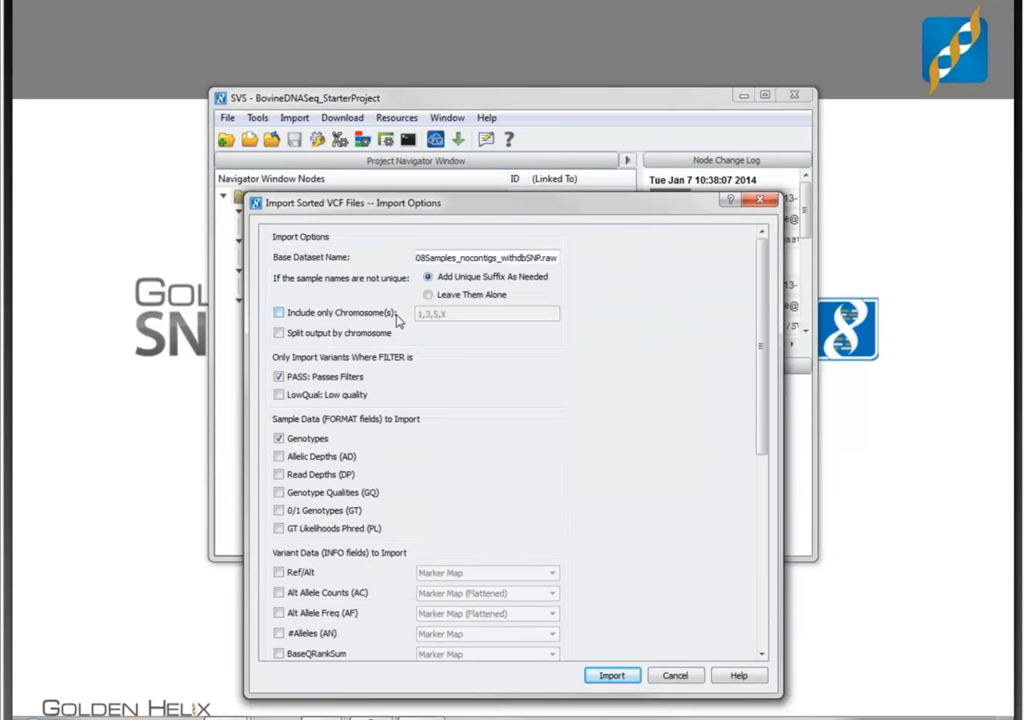
drag(521, 203, 521, 8)
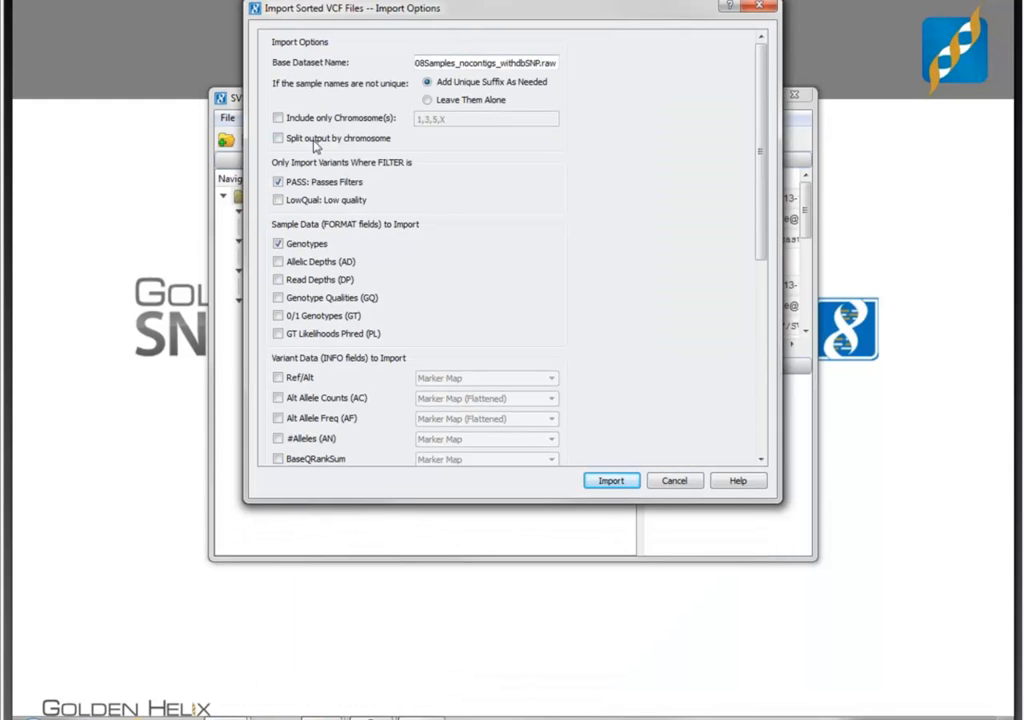
drag(410, 510, 410, 638)
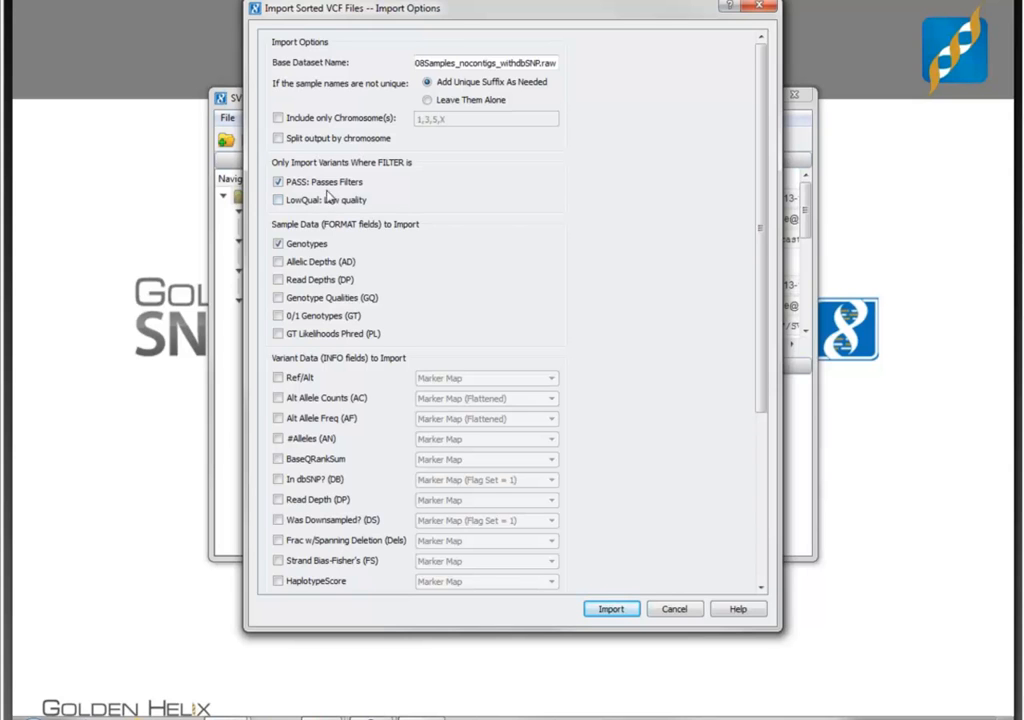
click(279, 263)
click(278, 282)
click(279, 299)
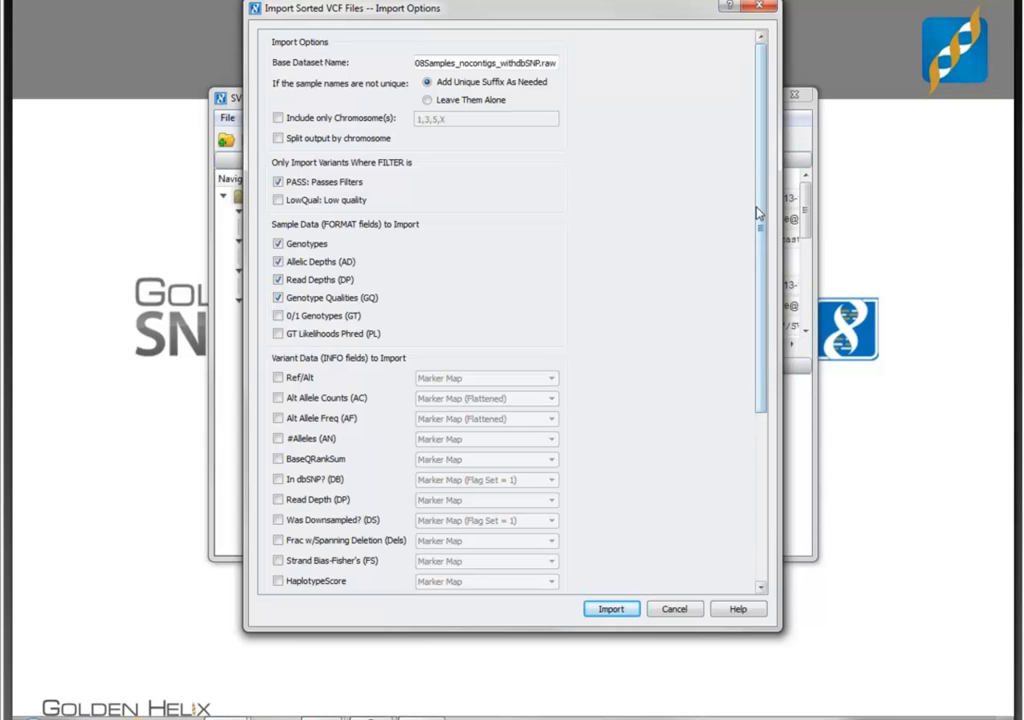
drag(763, 150, 764, 315)
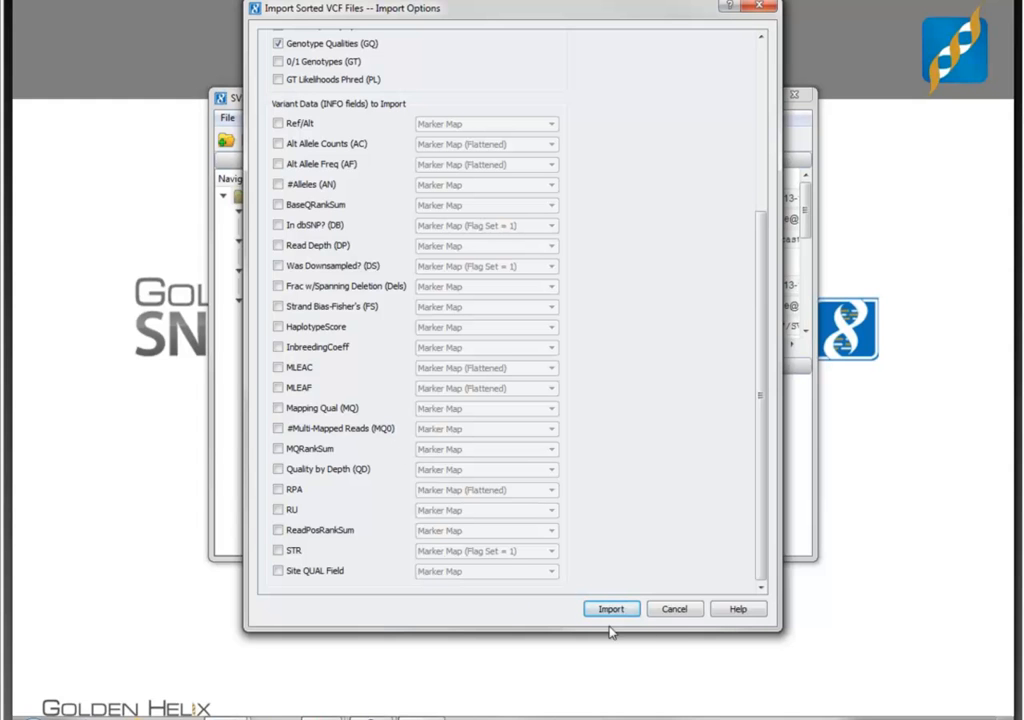
click(675, 612)
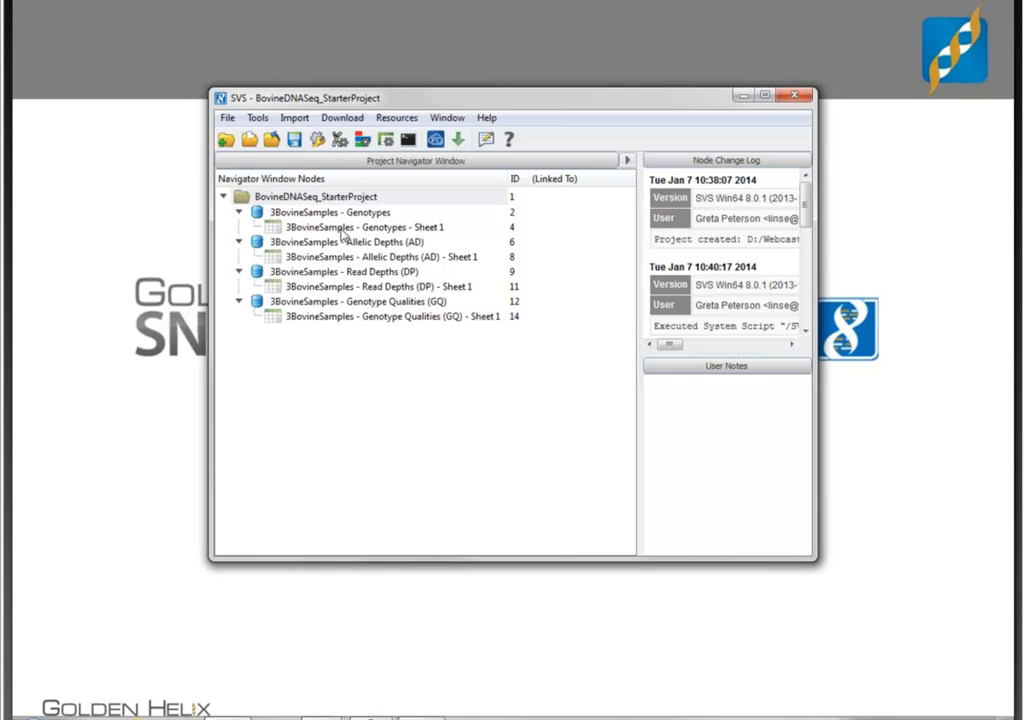
- Review the 3BovineSamples Genotypes sheet, and calculate the alt read ratio from the Allelic Depths (AD) sheet
double_click(343, 229)
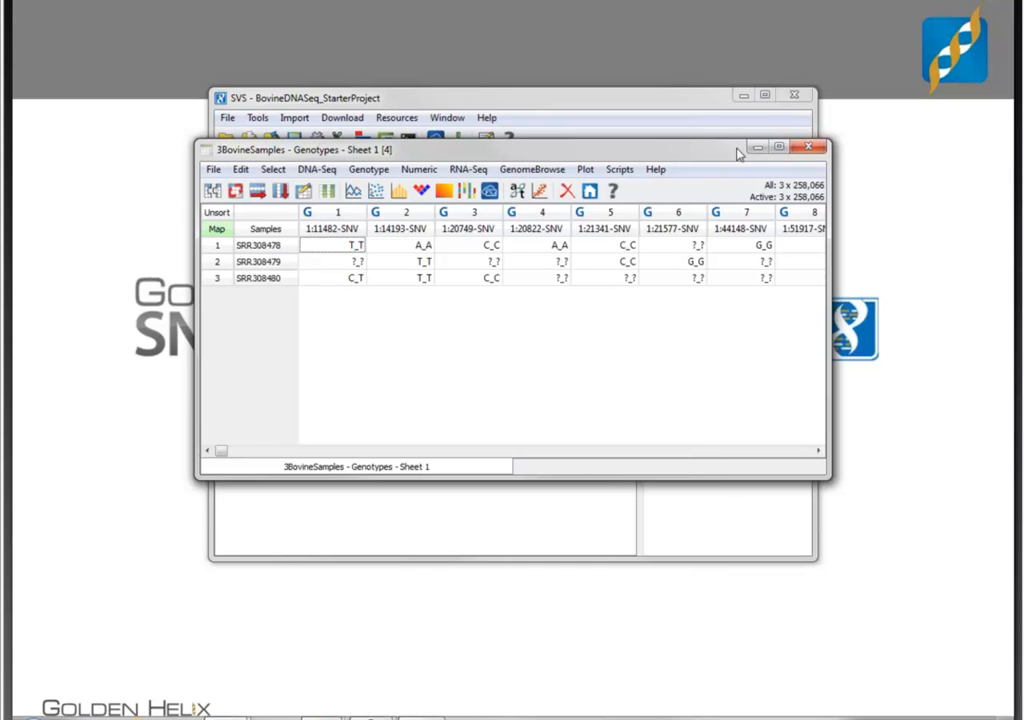
click(822, 148)
click(398, 257)
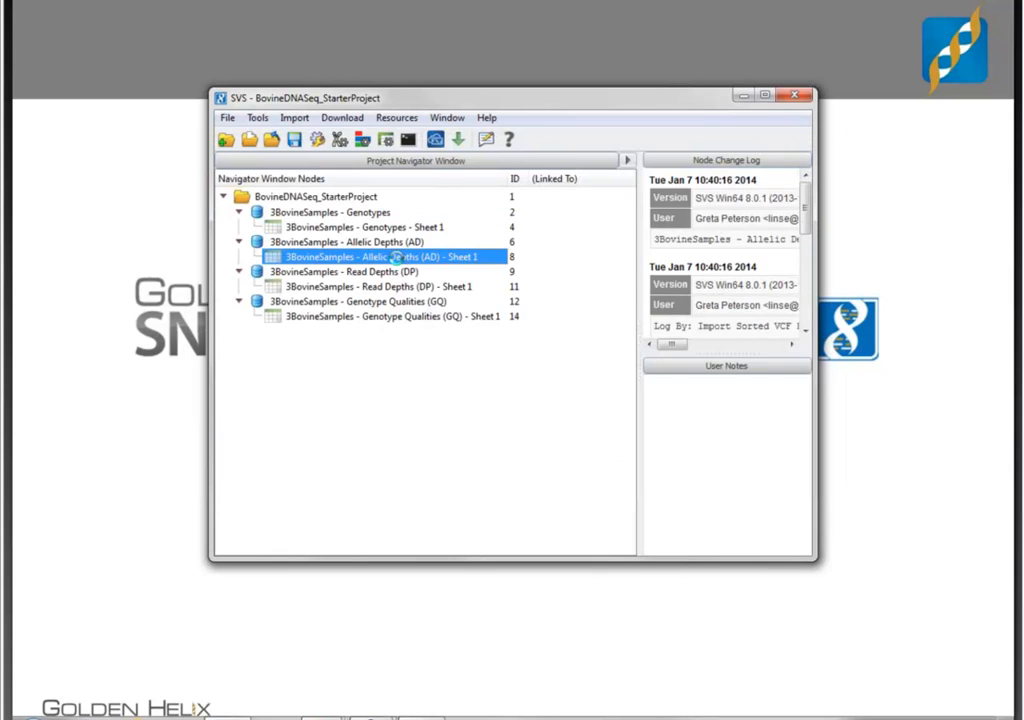
double_click(398, 257)
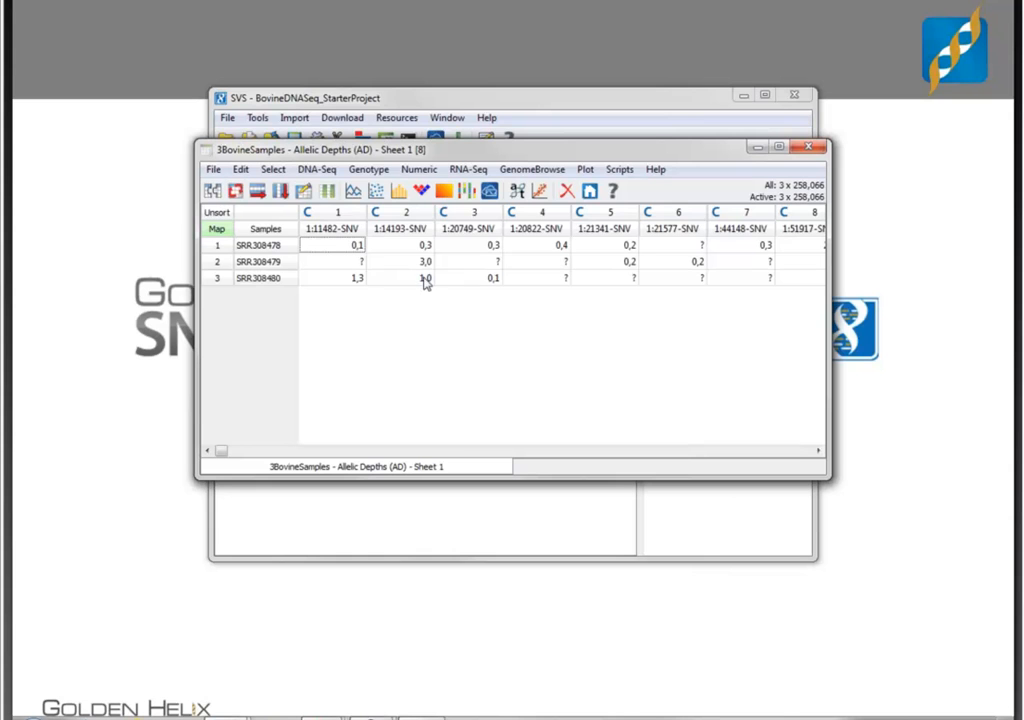
click(305, 172)
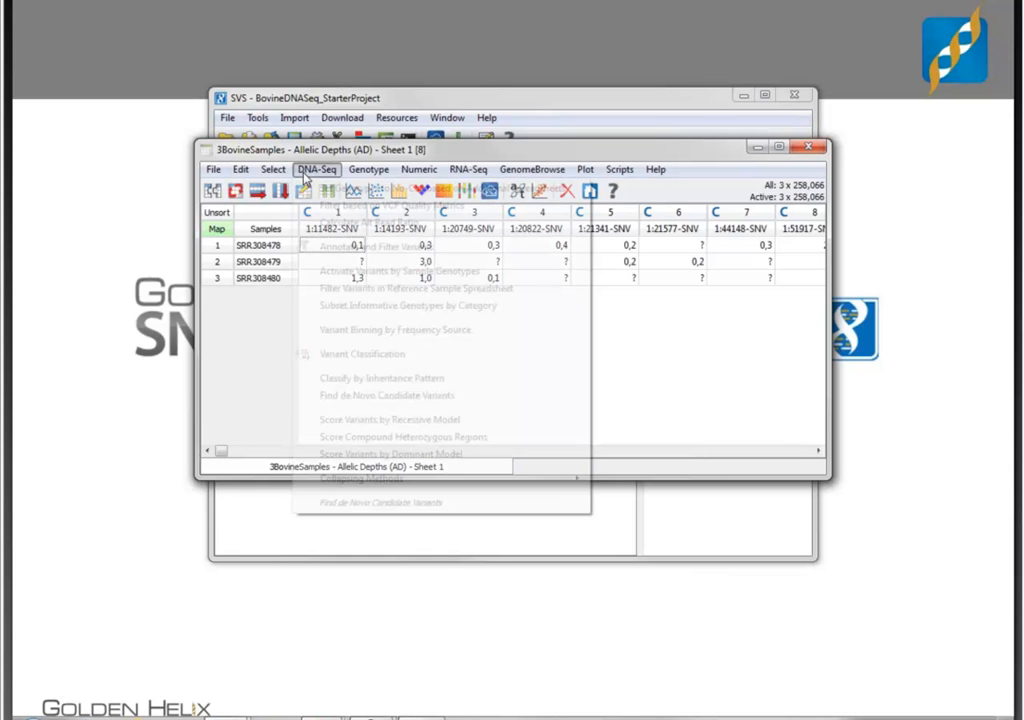
click(312, 224)
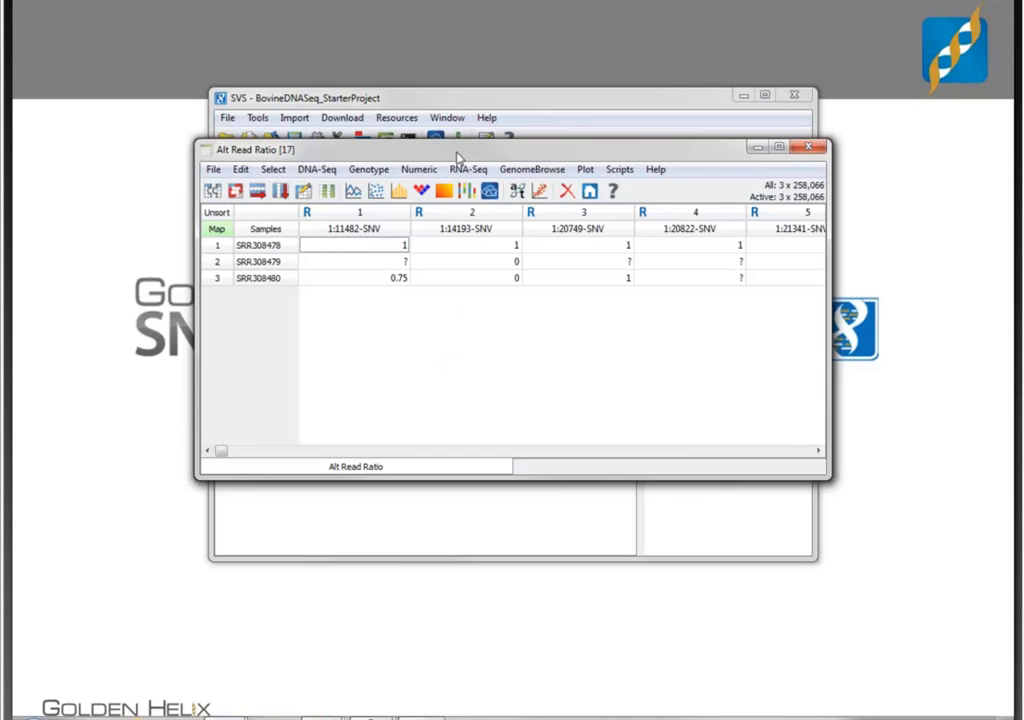
- Compare the Alt Read Ratio spreadsheet with the Allelic Depths (AD) sheet, and close both
drag(461, 157, 453, 320)
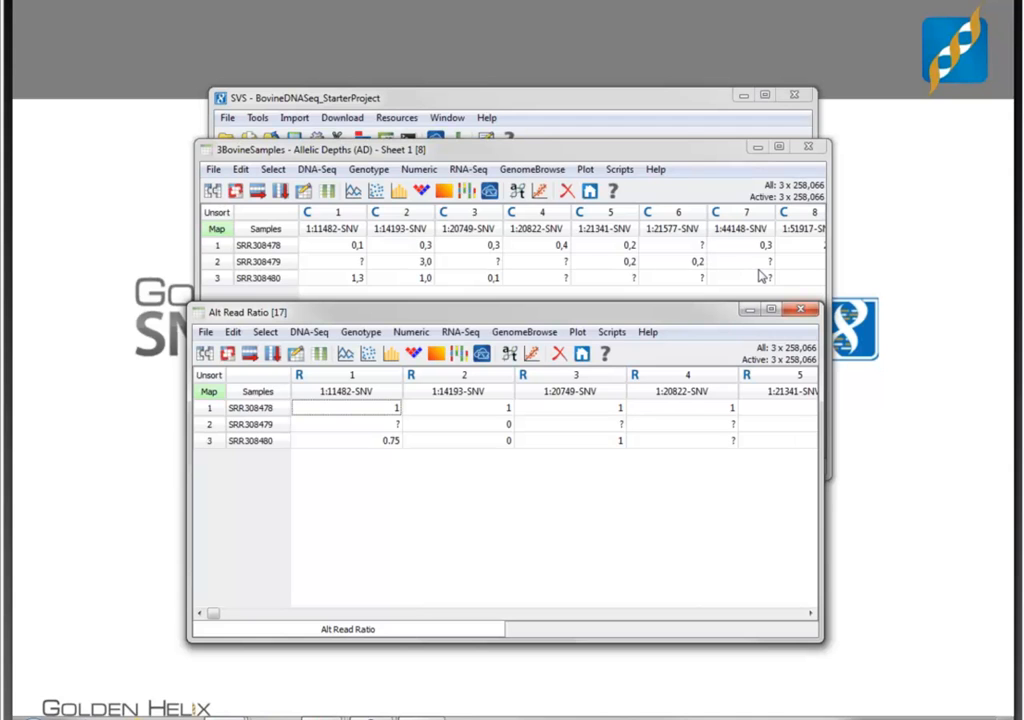
click(805, 307)
click(808, 146)
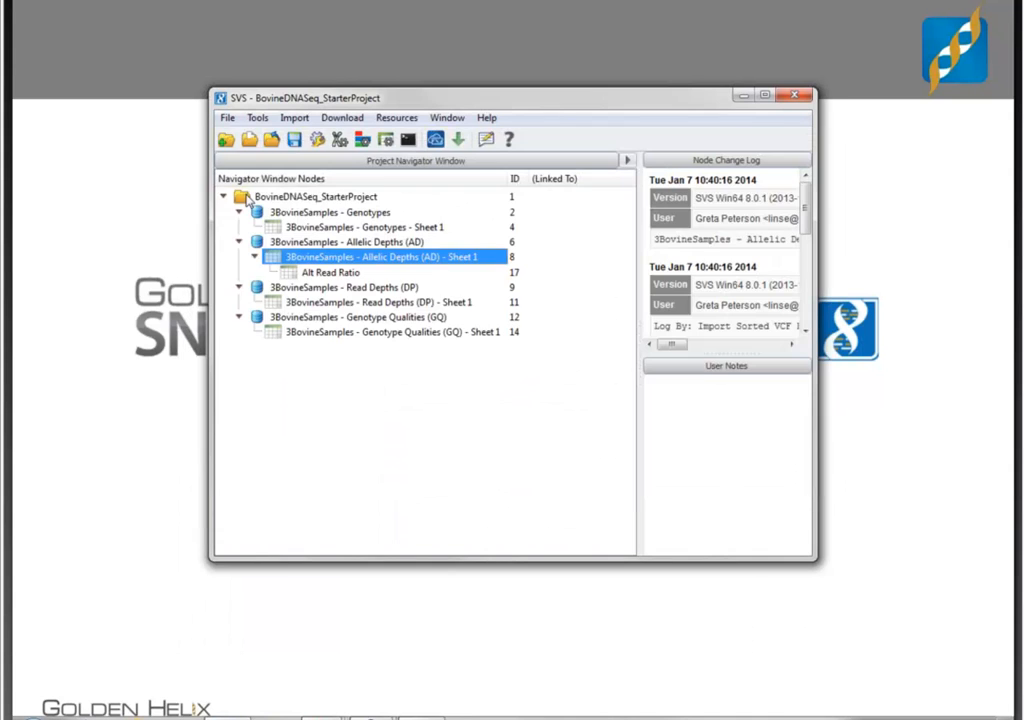
- Set up Filter based on VCF Quality Metrics for the Genotypes sheet, using the Alt Read Ratio, Read Depths (DP) and Genotype Qualities (GQ) spreadsheets
click(364, 229)
click(364, 231)
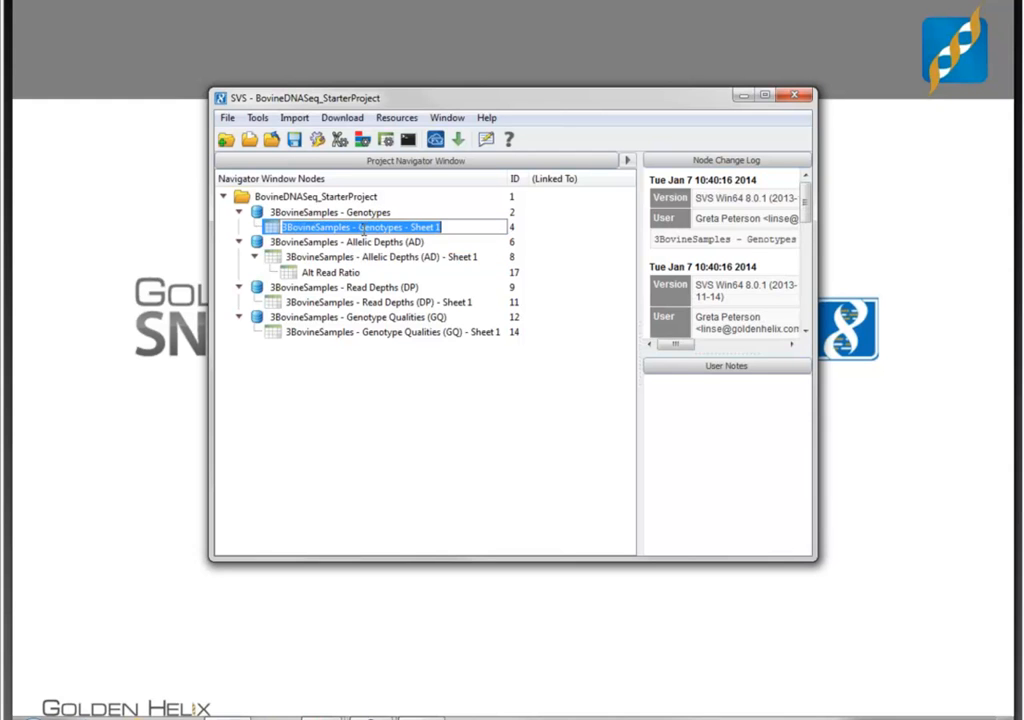
click(420, 405)
double_click(407, 223)
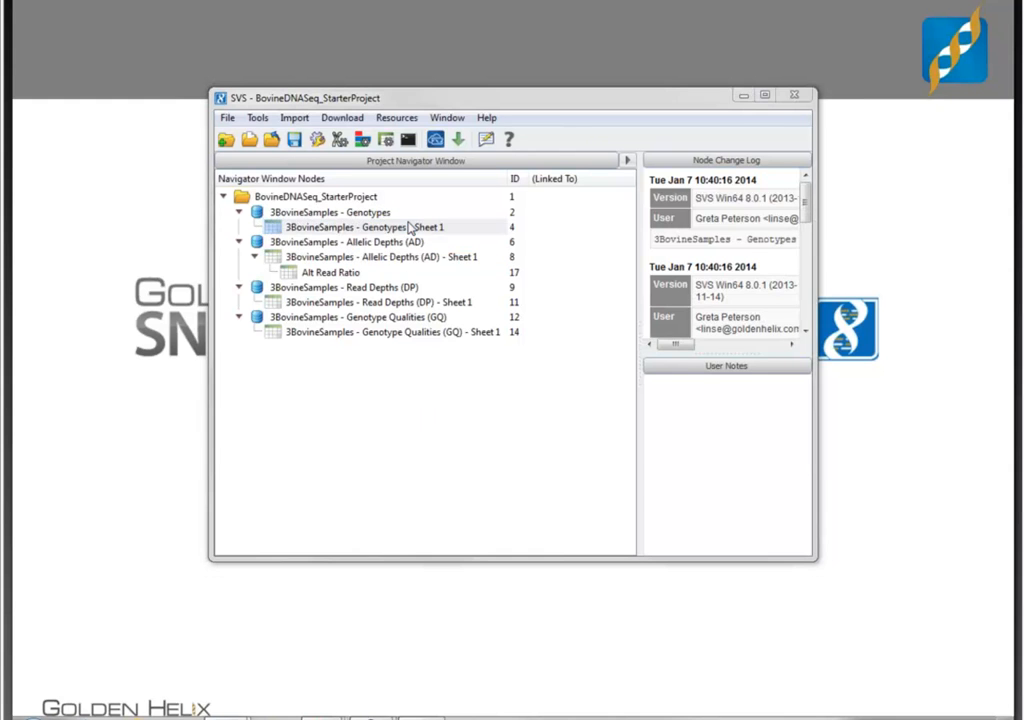
click(320, 171)
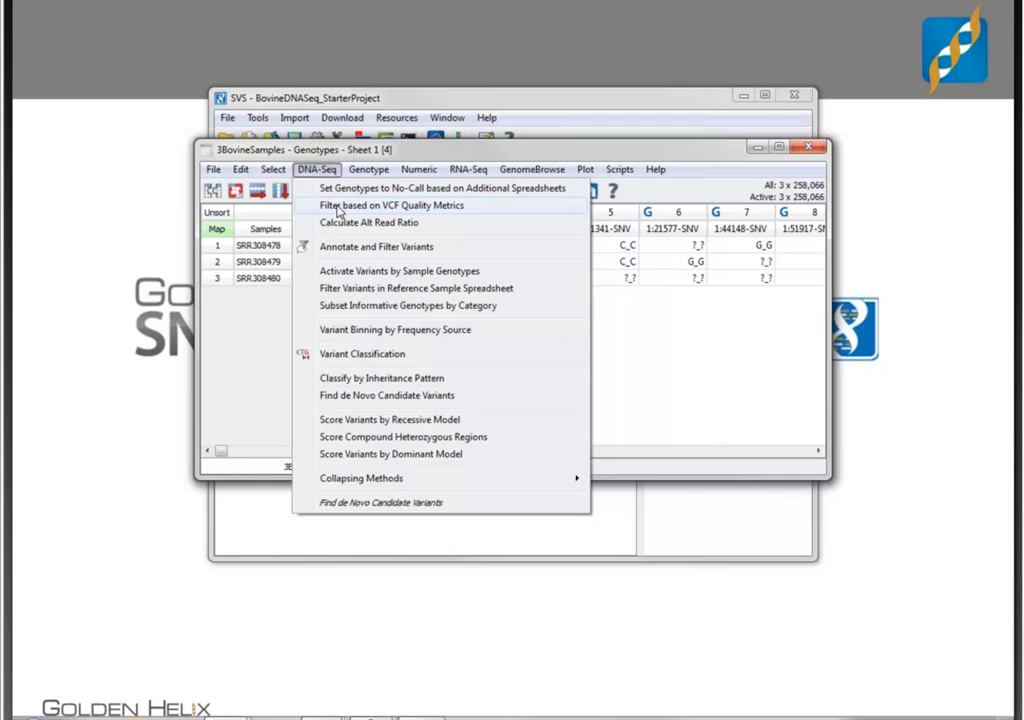
click(338, 208)
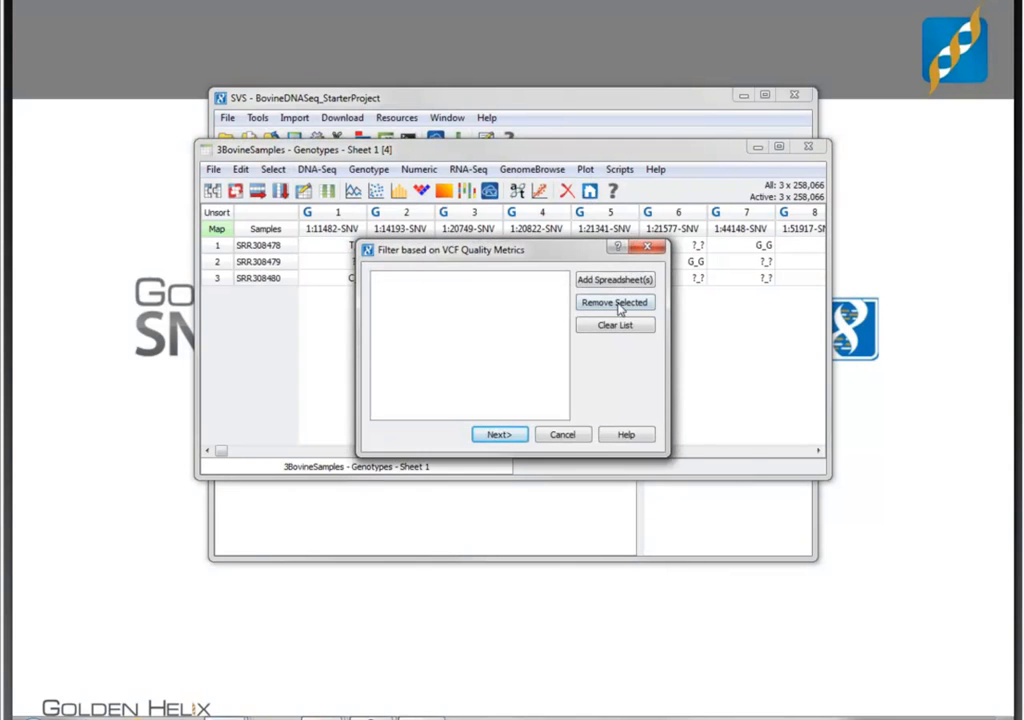
click(620, 283)
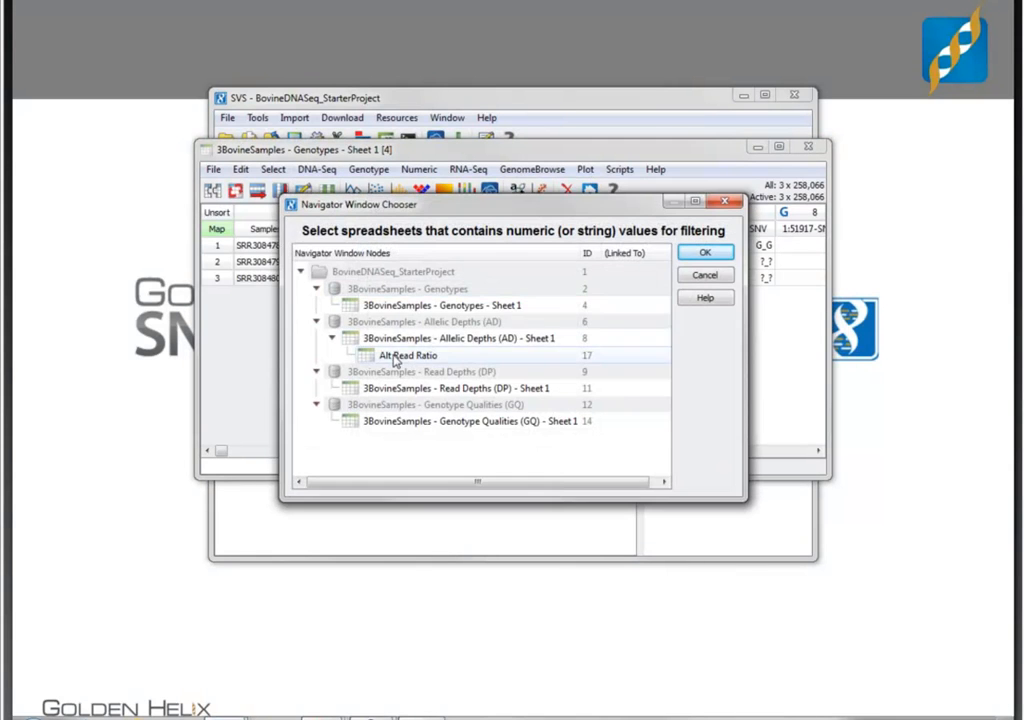
click(395, 358)
ctrl+click(402, 389)
ctrl+click(411, 423)
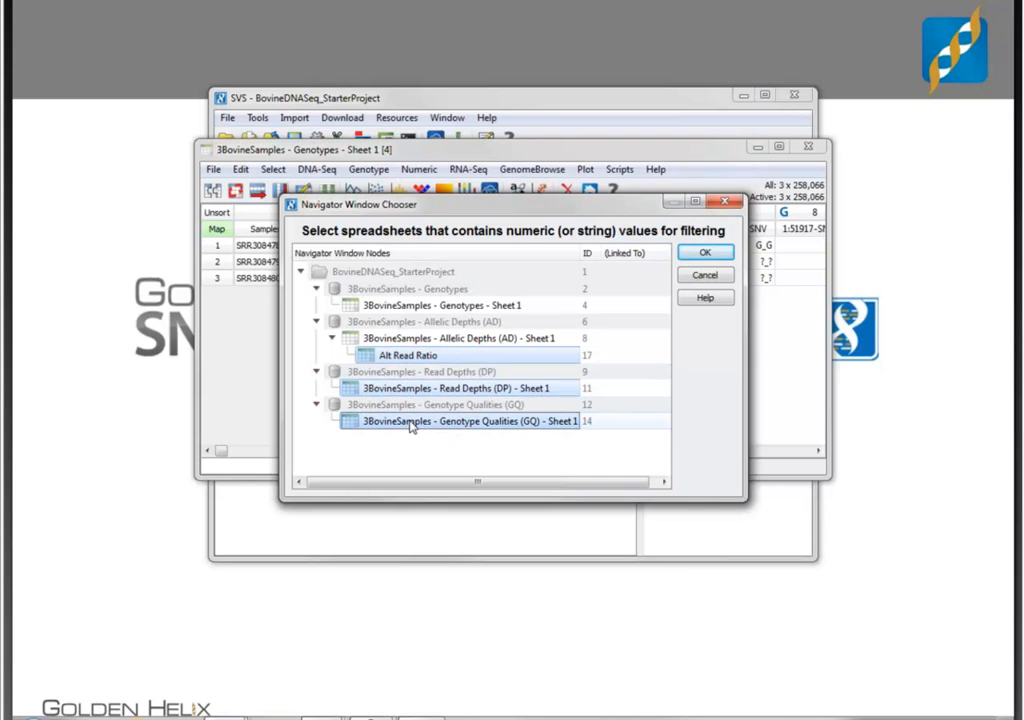
click(705, 252)
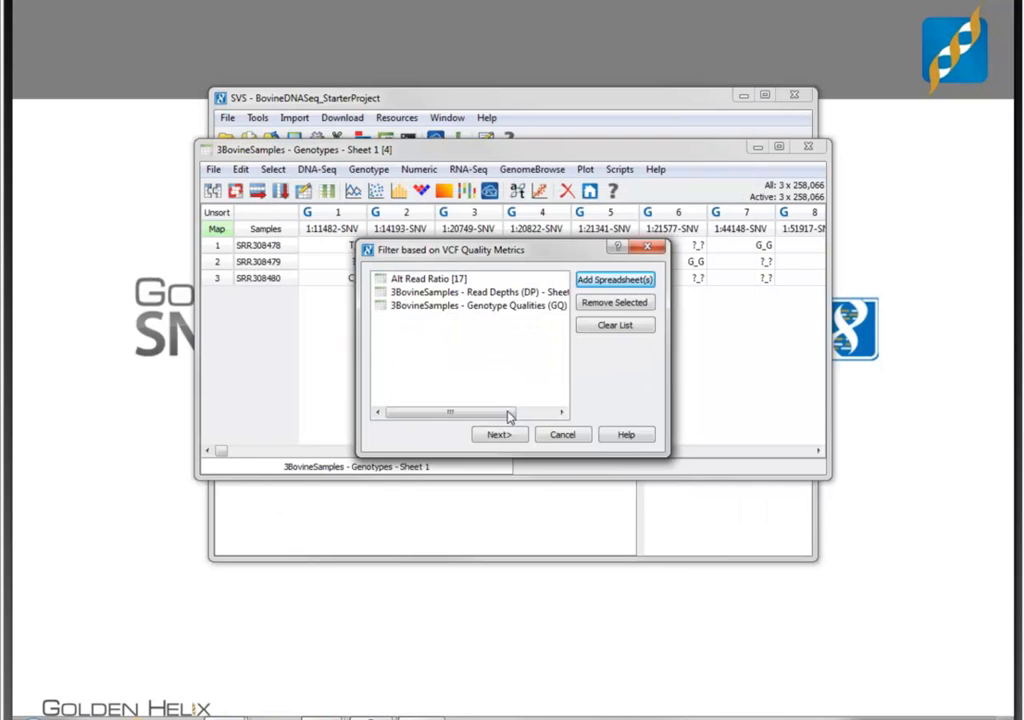
click(500, 435)
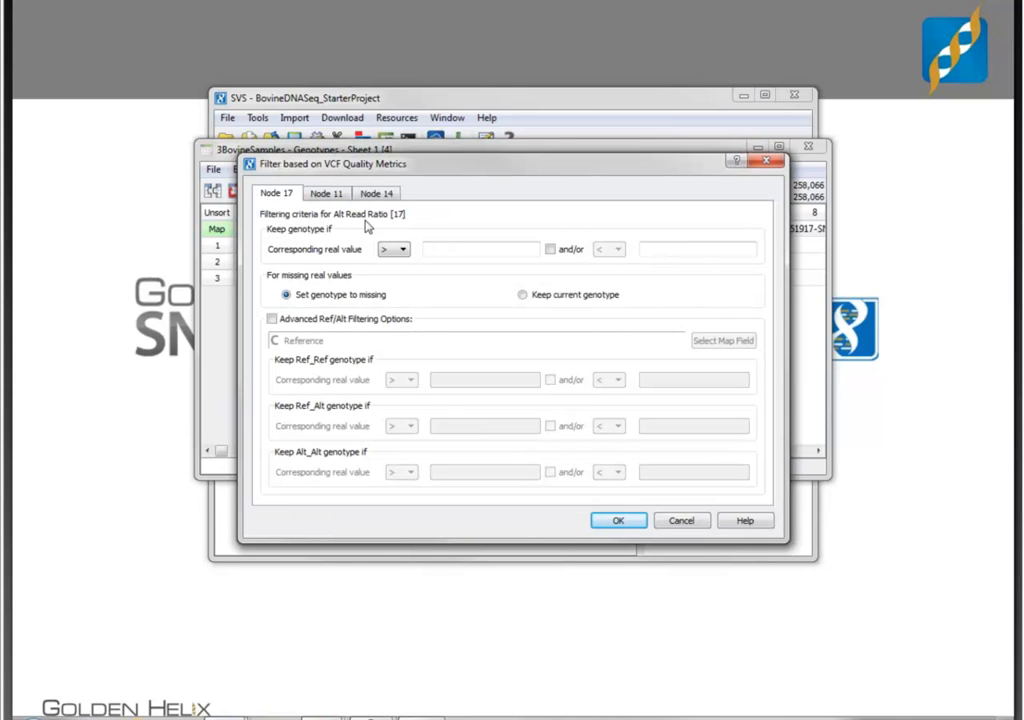
- Enable advanced Ref/Alt filtering for Alt Read Ratio, keeping Ref_Ref if != 1, Ref_Alt if > 0.25 and Alt_Alt if > 0.5
click(272, 320)
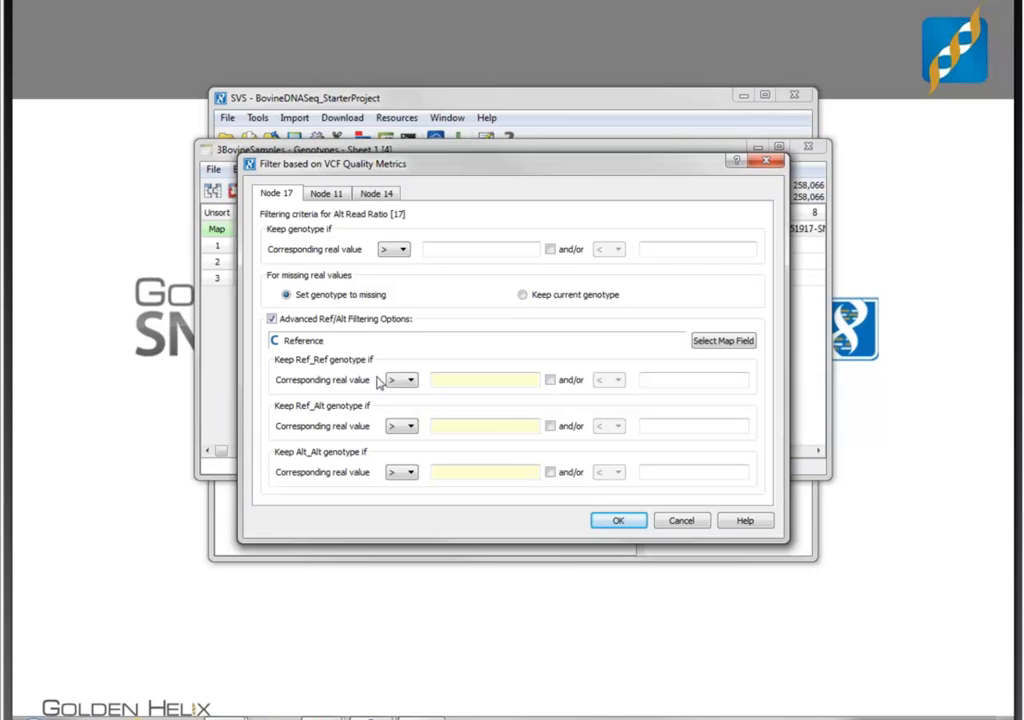
click(400, 382)
click(404, 445)
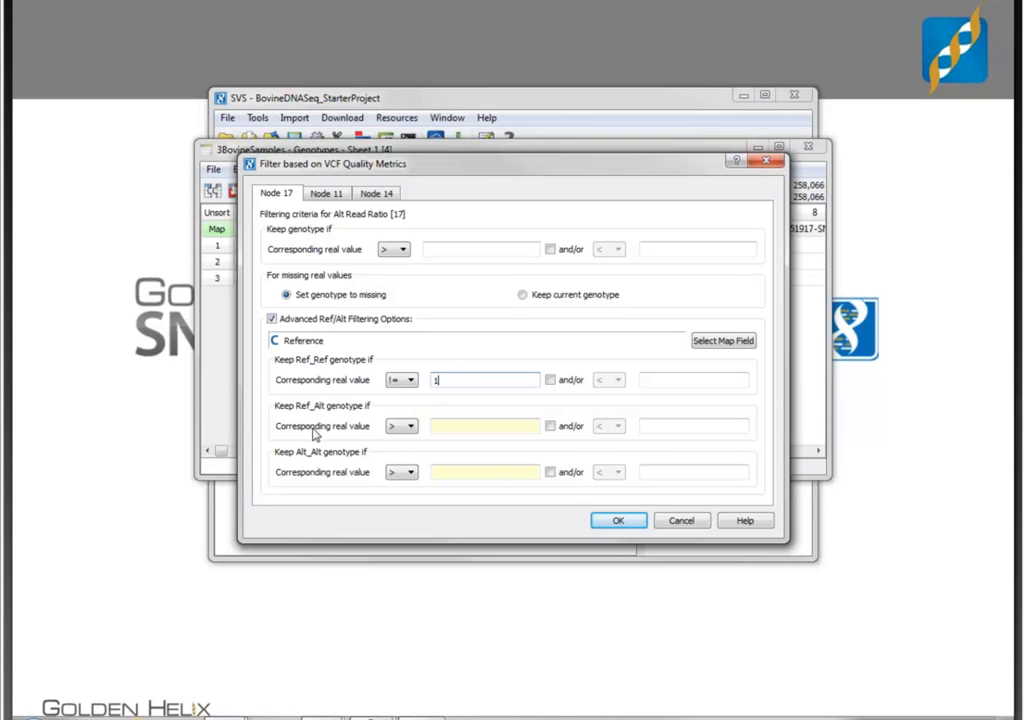
click(466, 424)
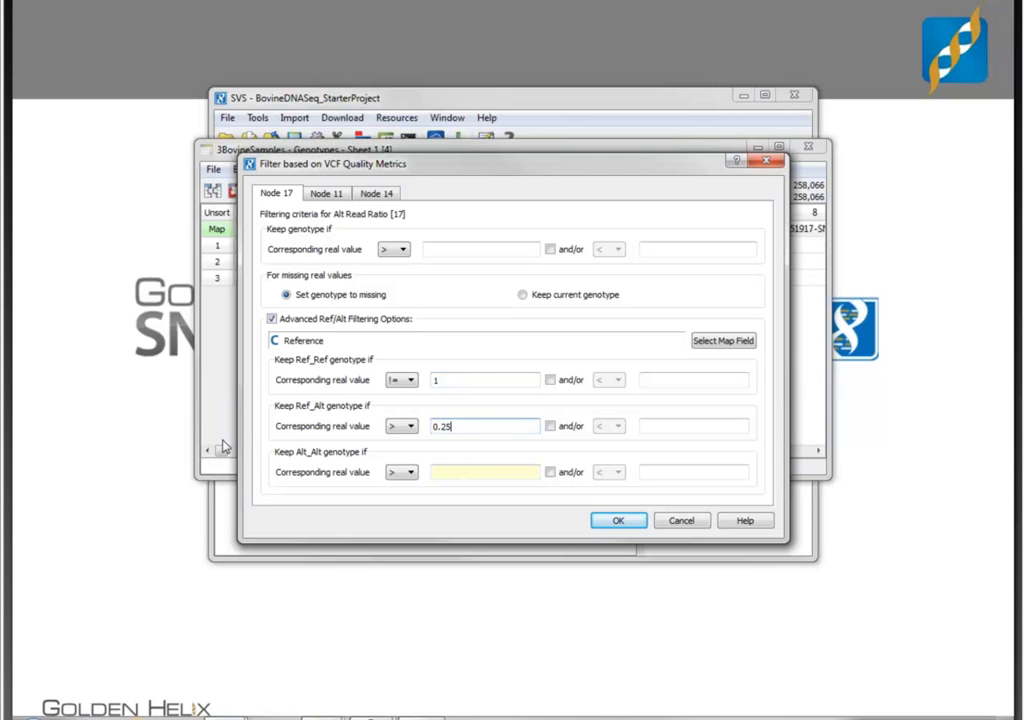
click(451, 477)
- Keep genotypes only with read depth > 10 and above a genotype quality threshold, and run the filter
click(334, 194)
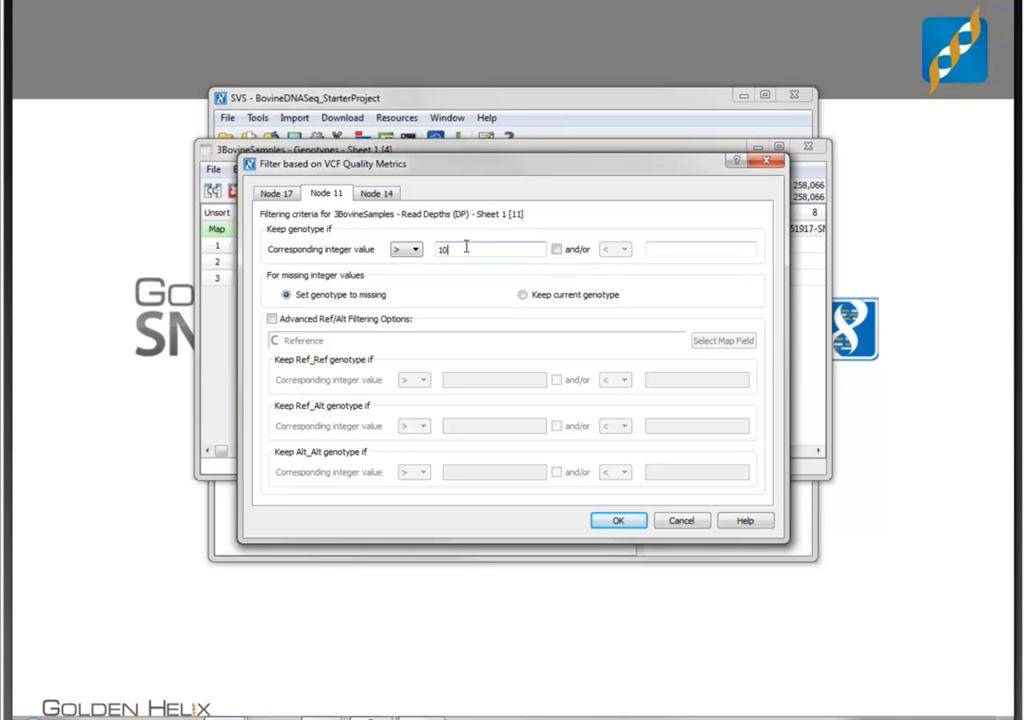
click(376, 193)
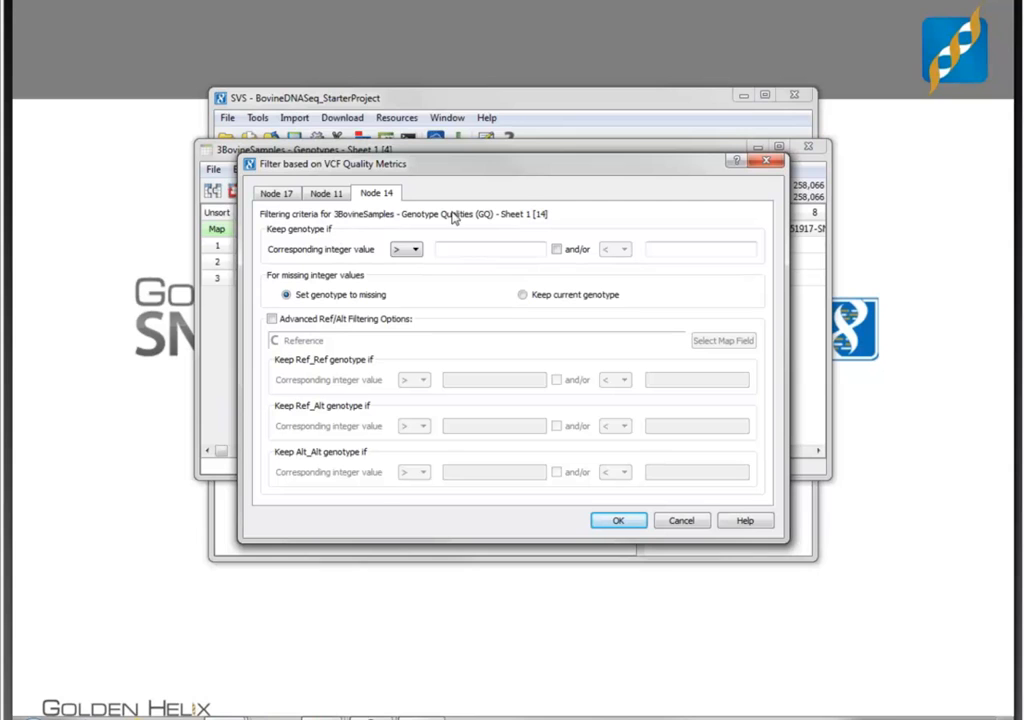
click(490, 250)
click(495, 248)
click(617, 523)
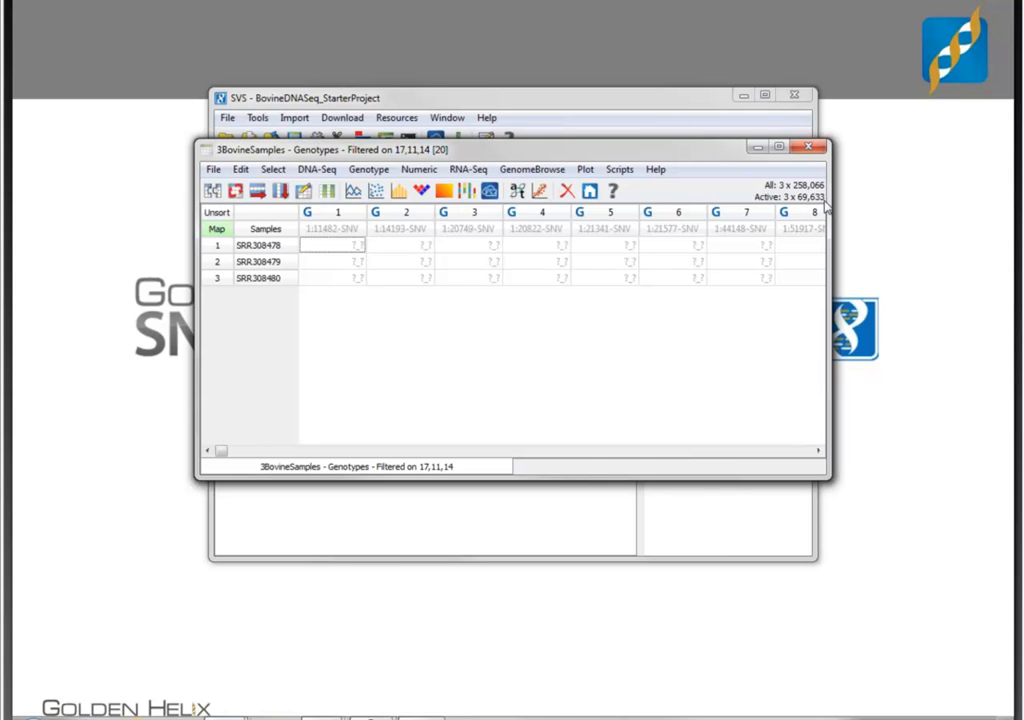
- Create a column subset of the active variants, subset its informative genotypes by sample row labels, and return to the project navigator
click(284, 189)
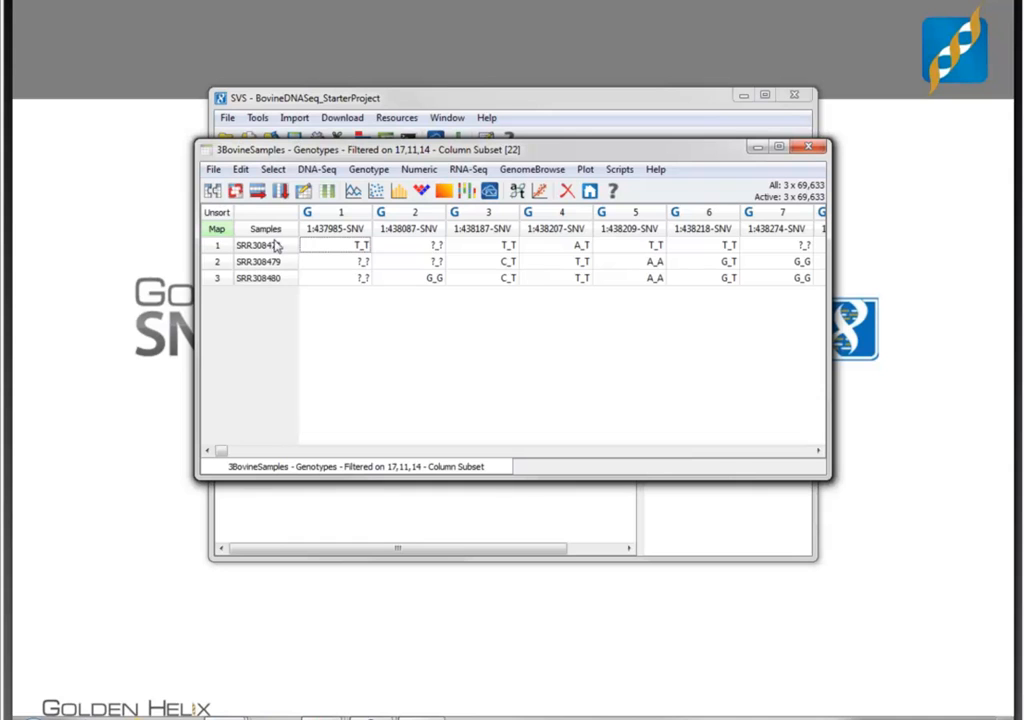
click(318, 170)
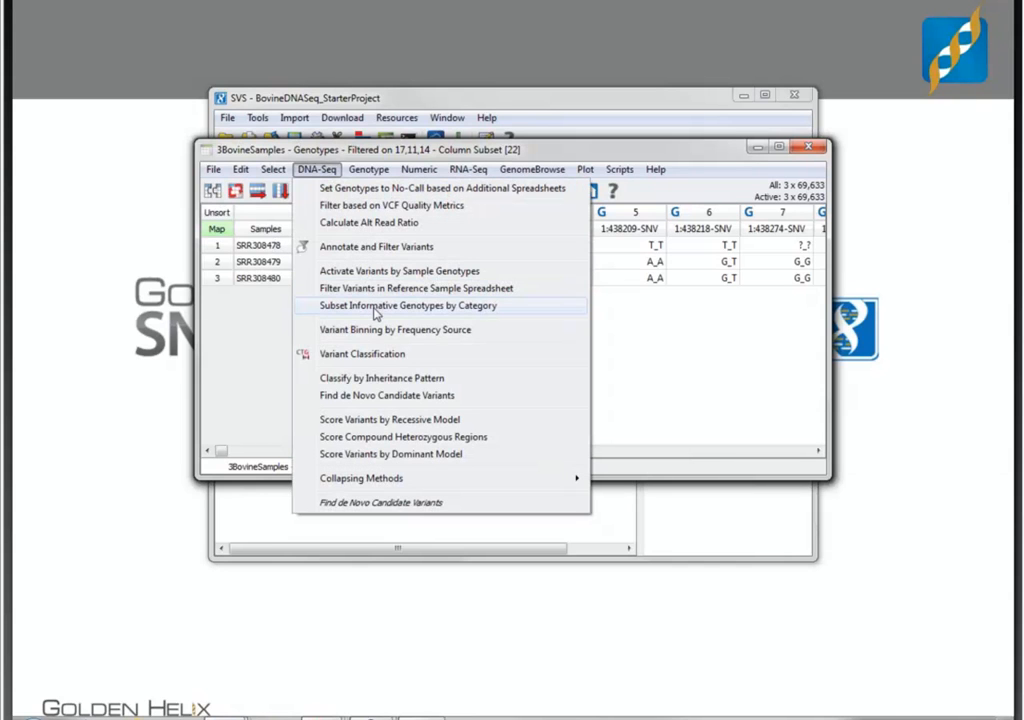
click(375, 307)
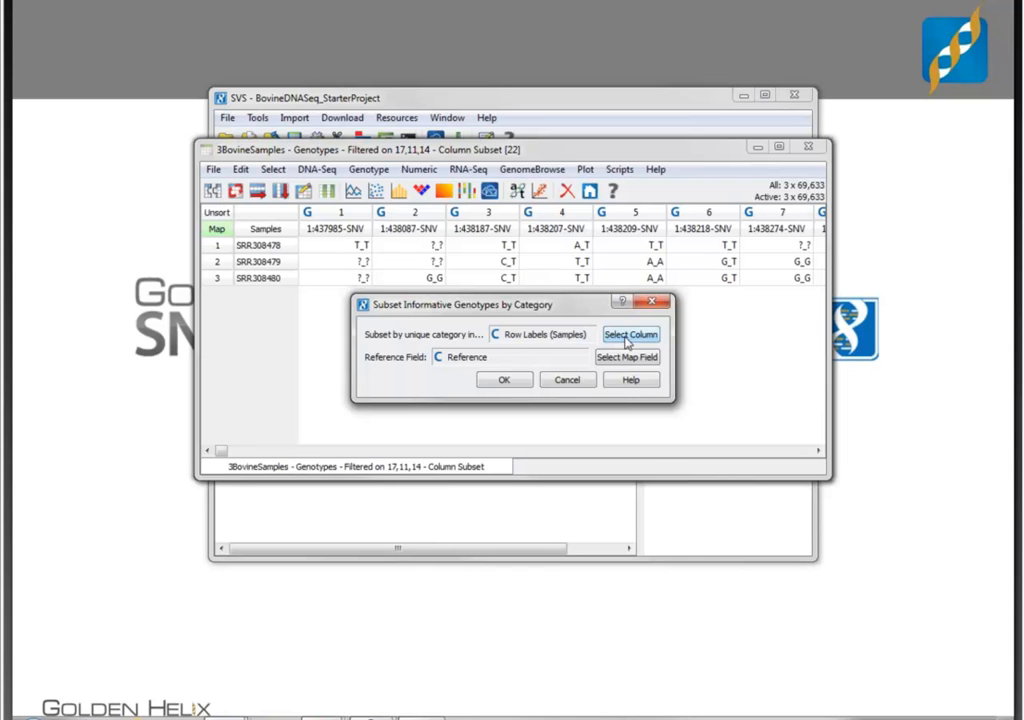
click(508, 381)
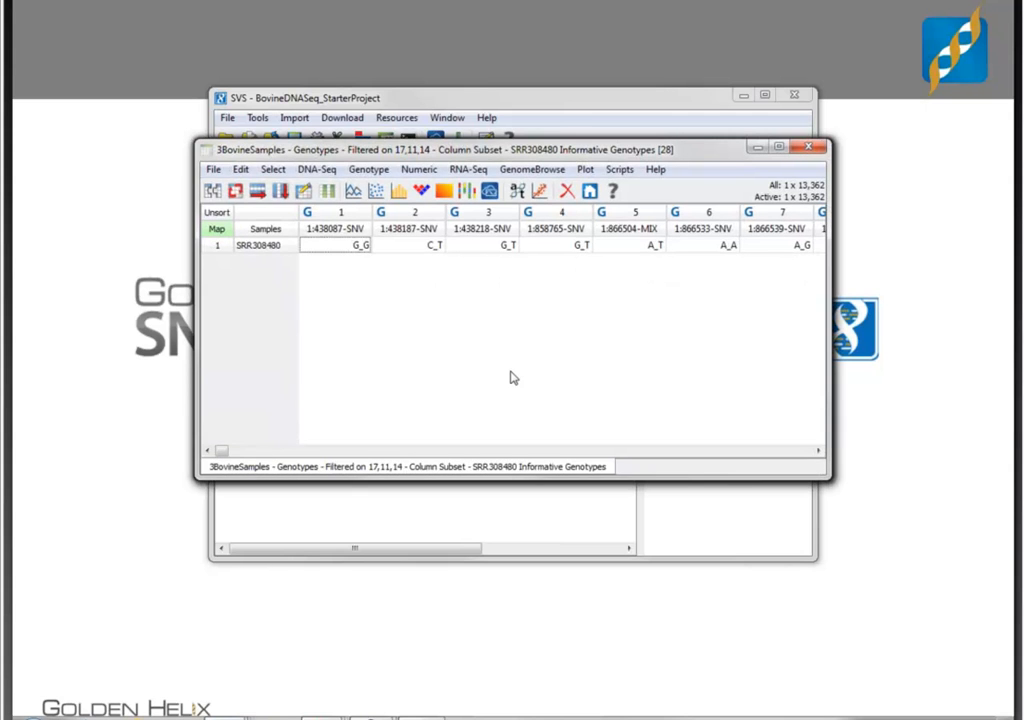
click(590, 190)
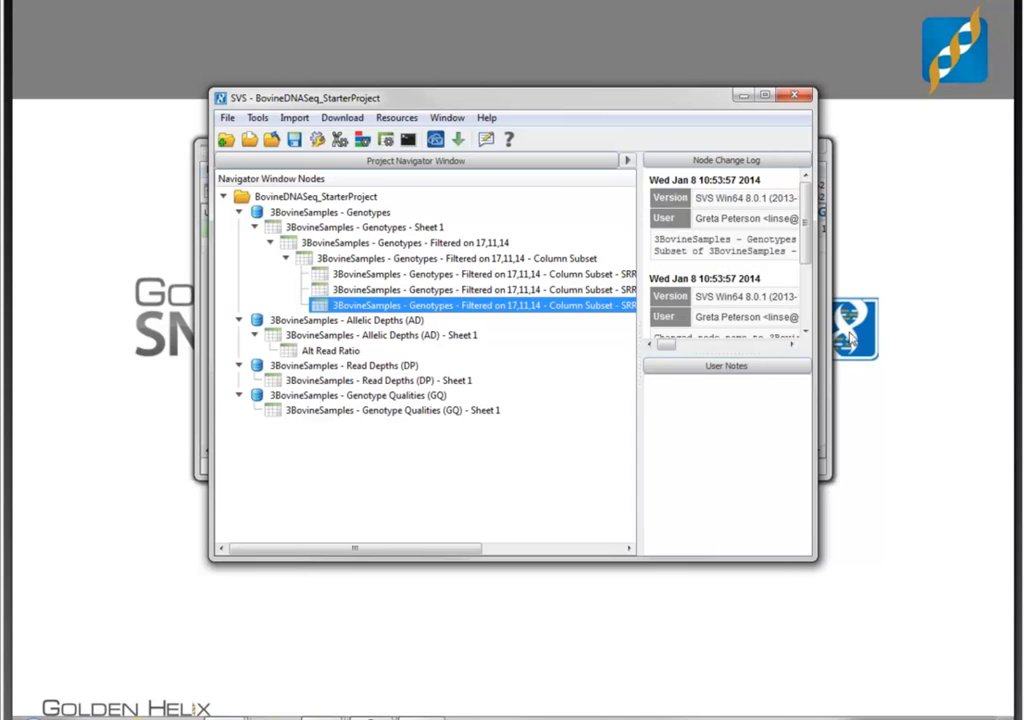
- Activate only variants with the Alt_Ref genotype in the SRR308478 Informative Genotypes sheet, and open the SRR308479 Informative Genotypes sheet
click(762, 95)
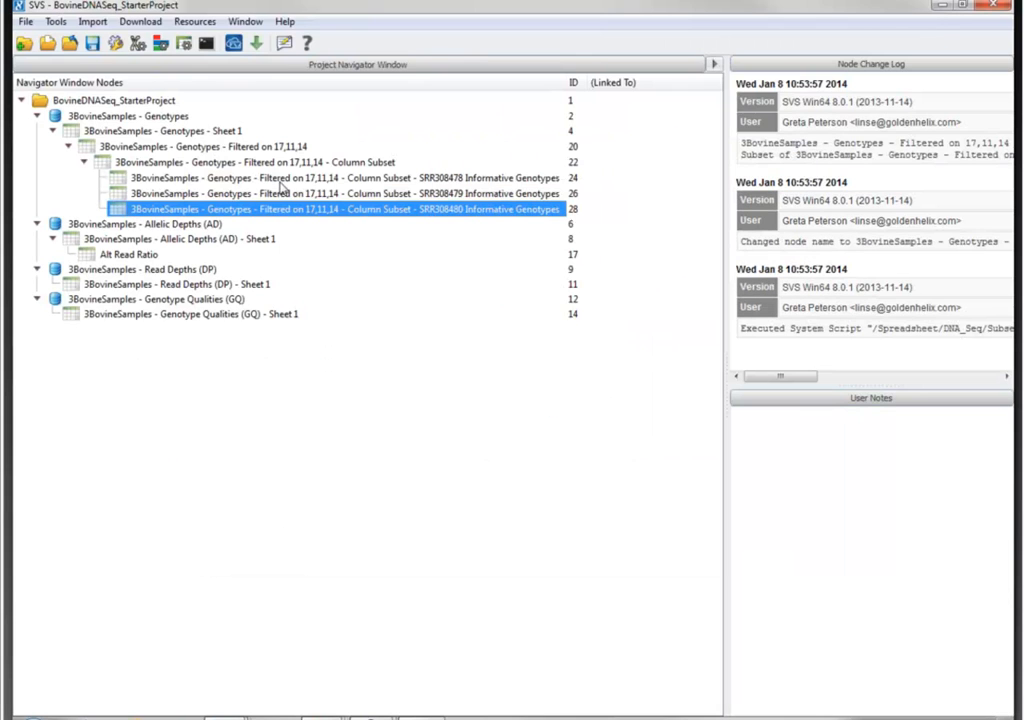
double_click(296, 179)
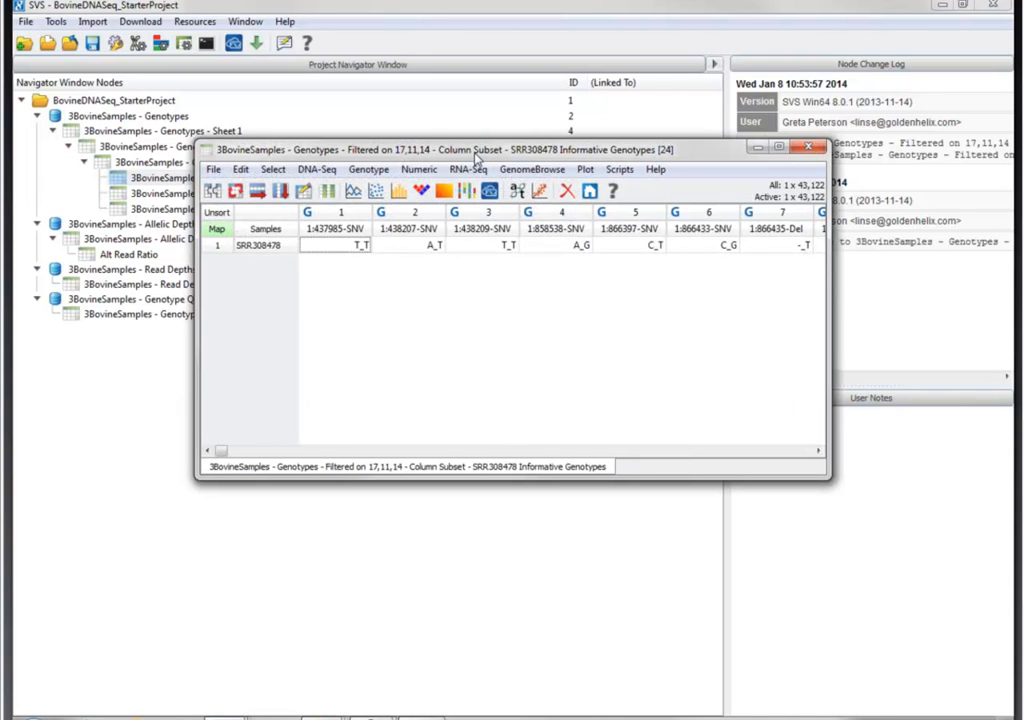
click(323, 172)
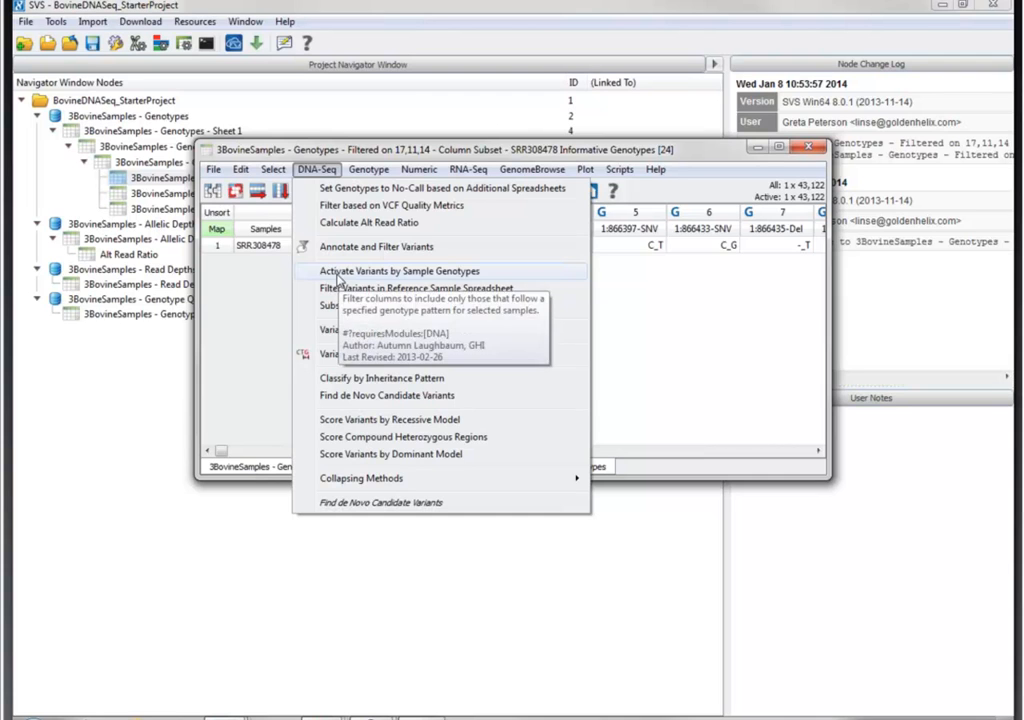
click(339, 275)
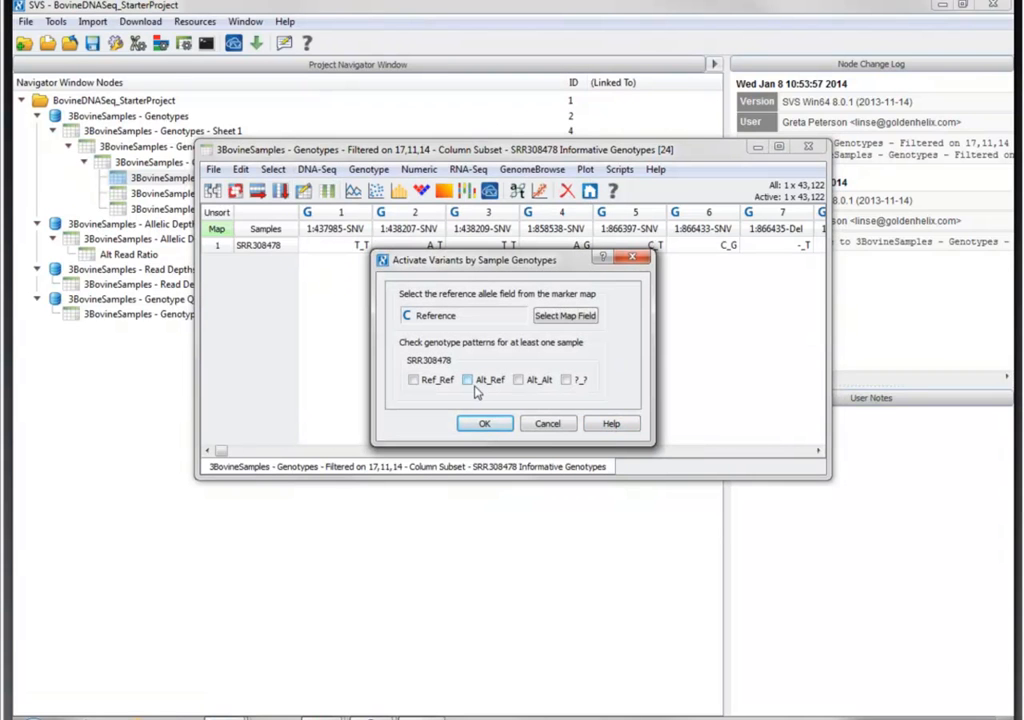
click(479, 382)
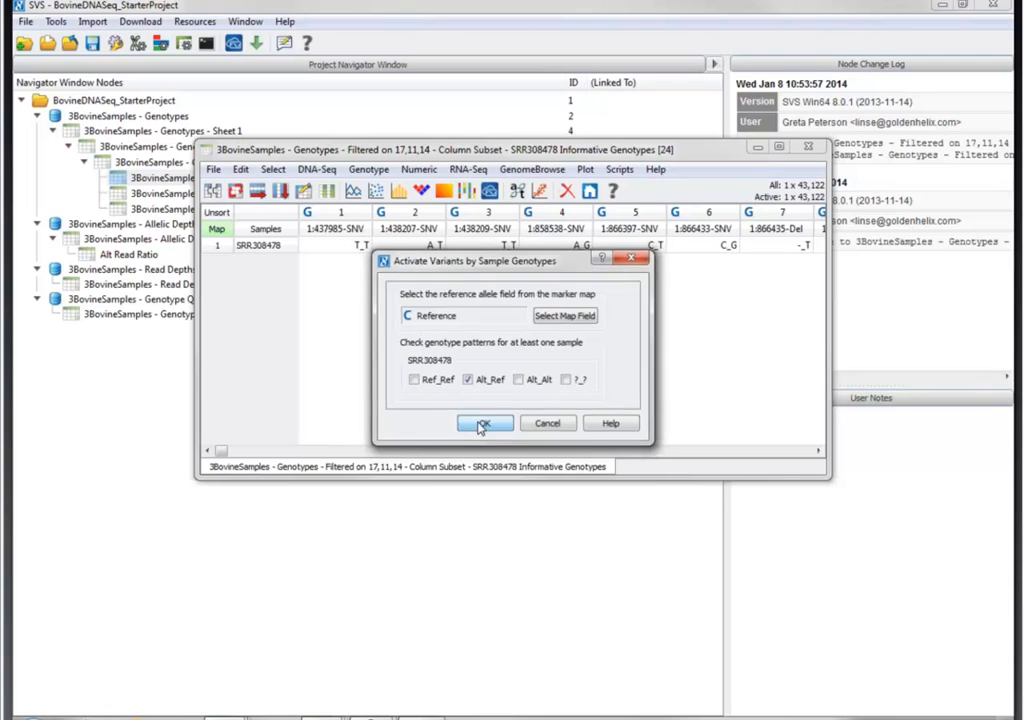
click(481, 425)
click(572, 336)
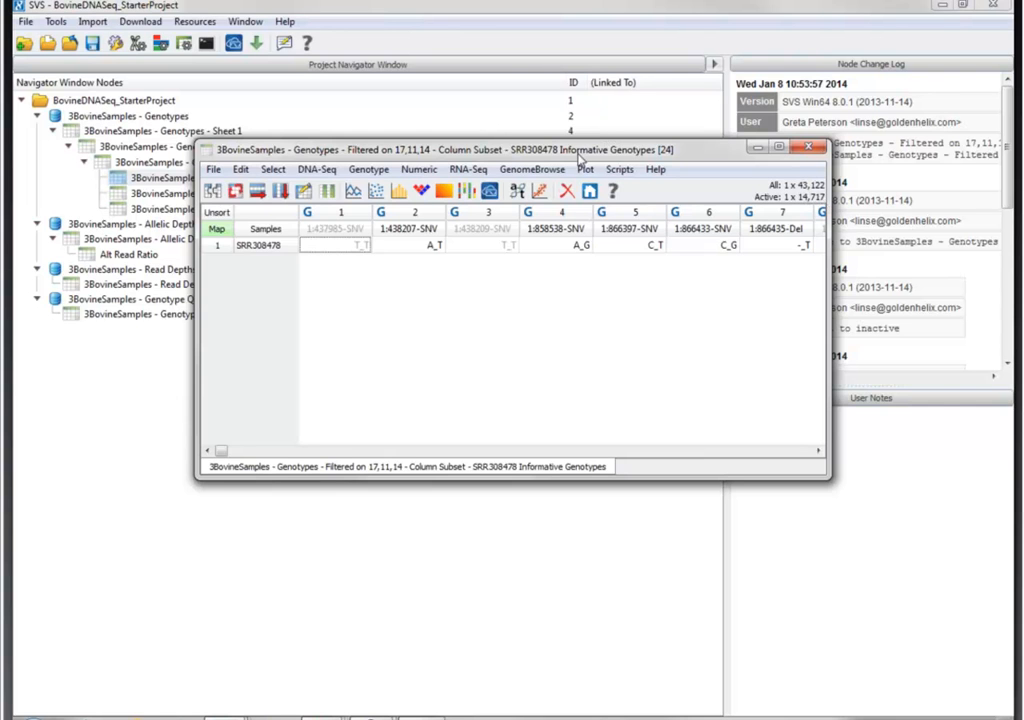
drag(578, 157, 685, 314)
click(357, 197)
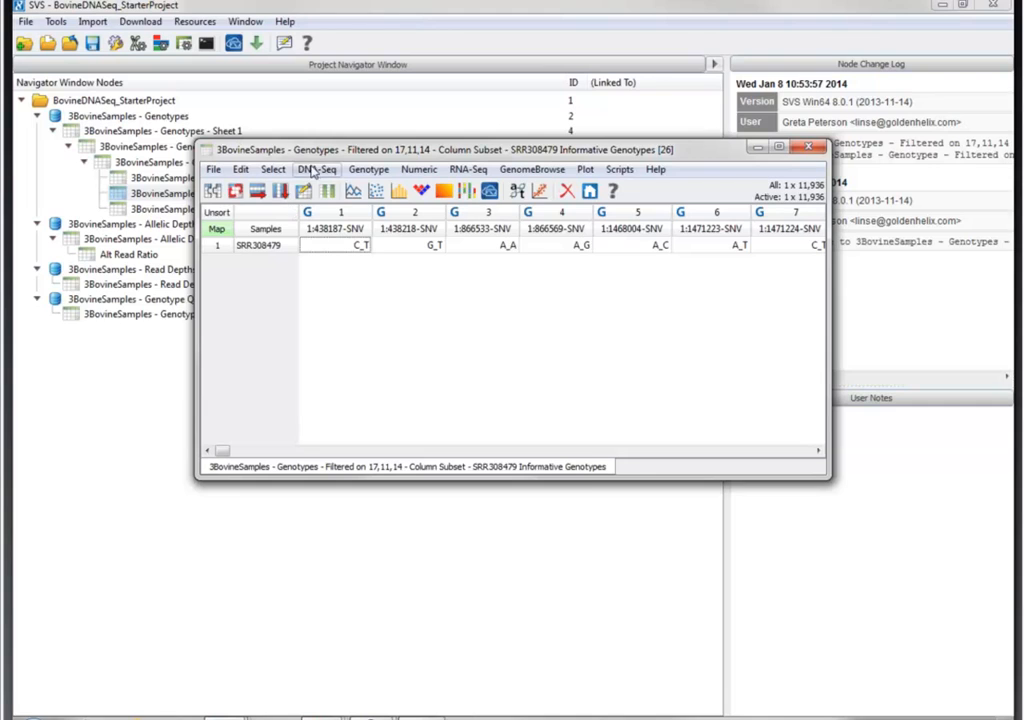
click(316, 169)
click(381, 290)
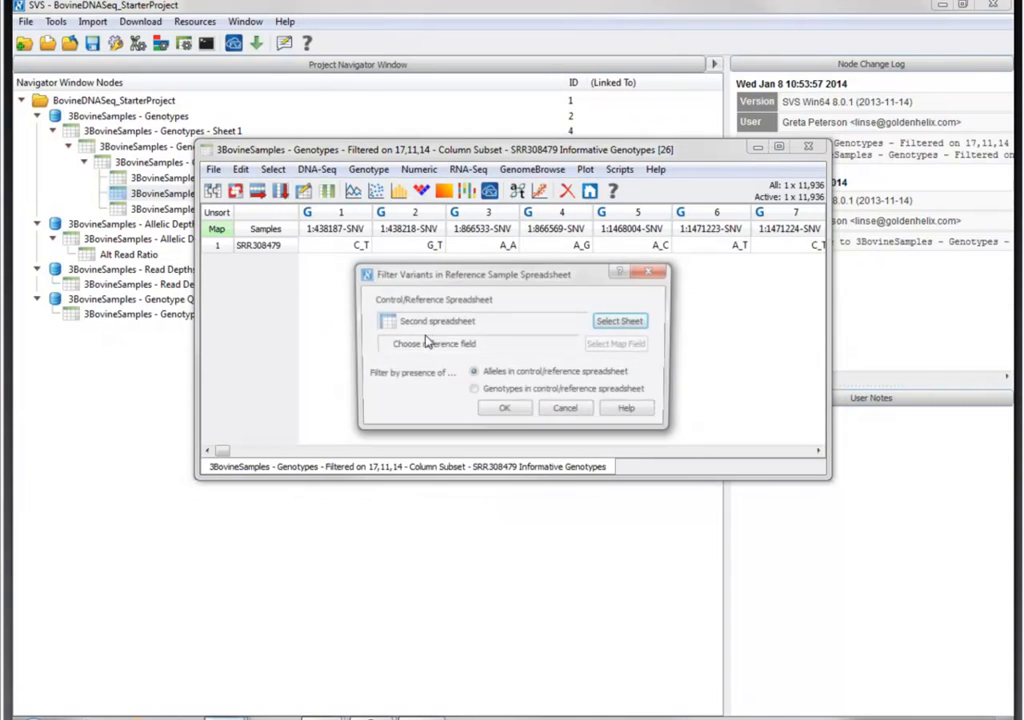
click(564, 414)
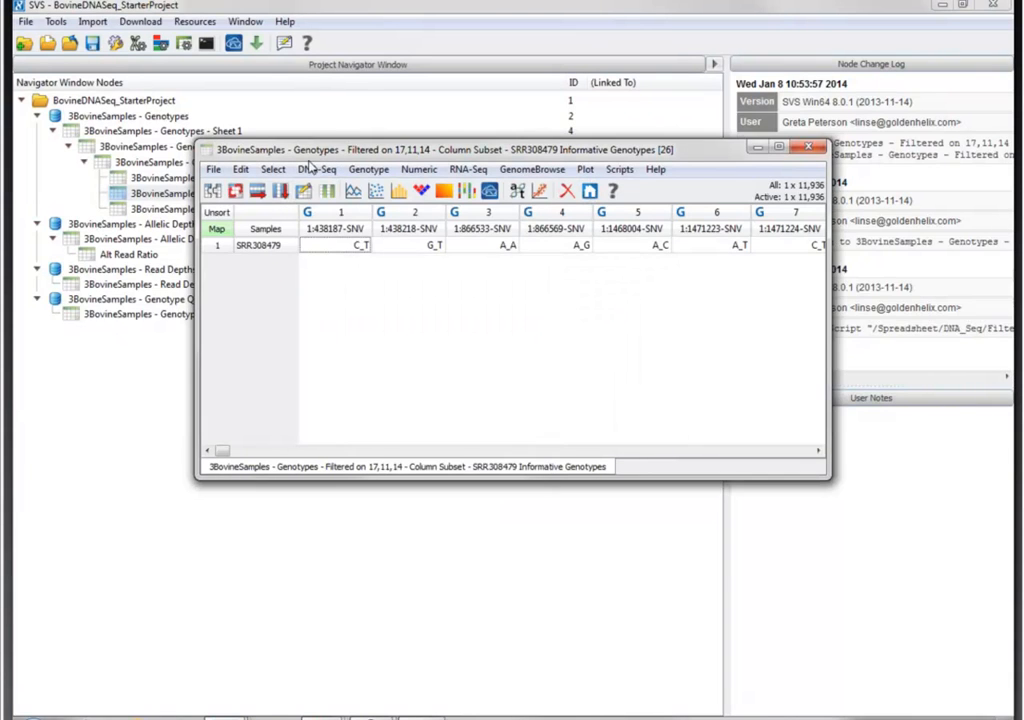
- Activate only variants with the Alt_Ref genotype in the SRR308479 Informative Genotypes sheet and close it
double_click(322, 149)
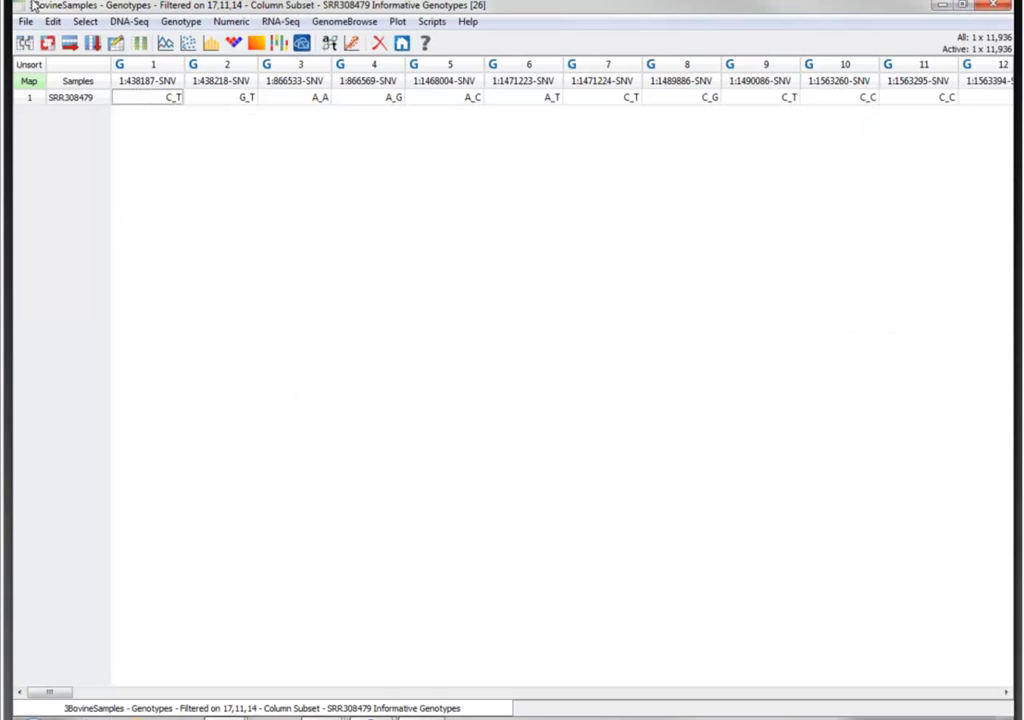
click(120, 23)
click(190, 185)
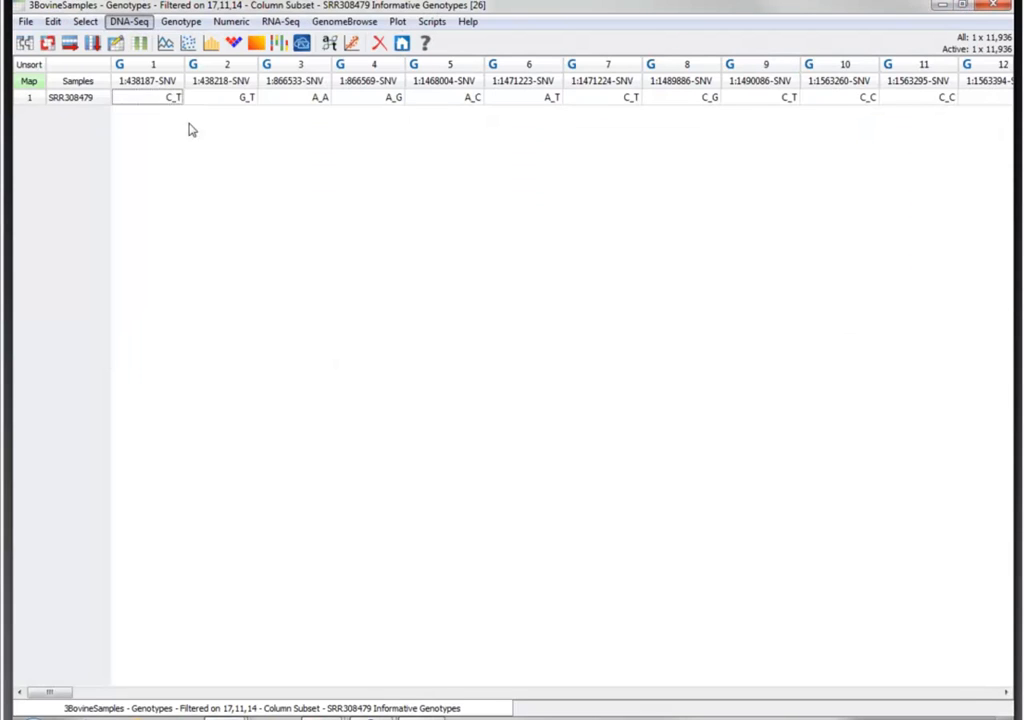
click(490, 380)
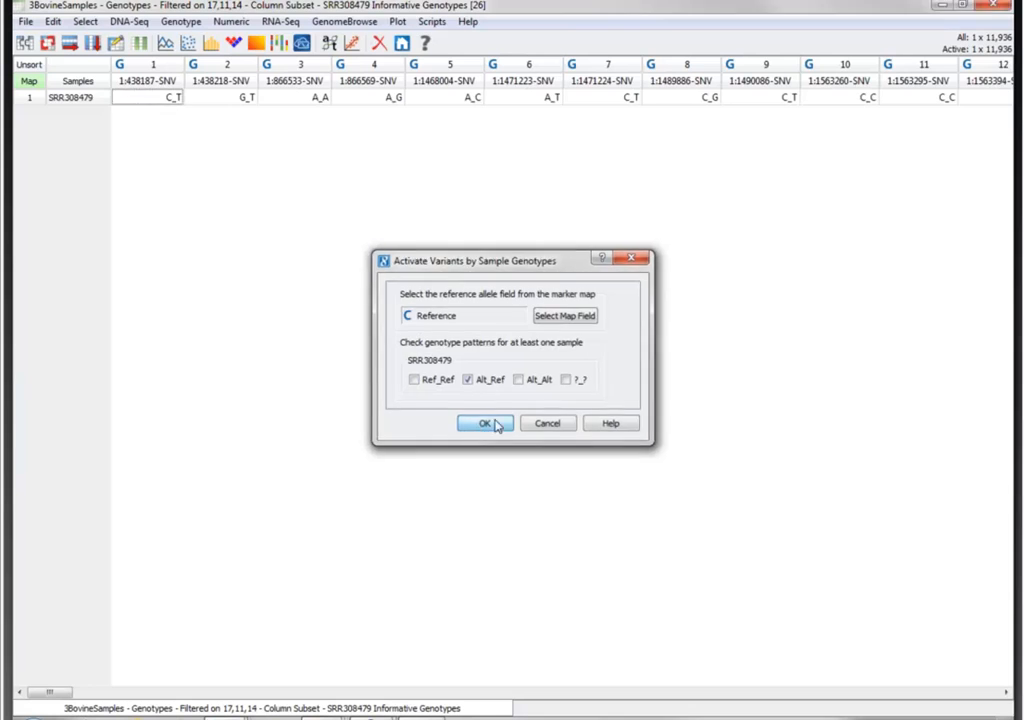
click(486, 421)
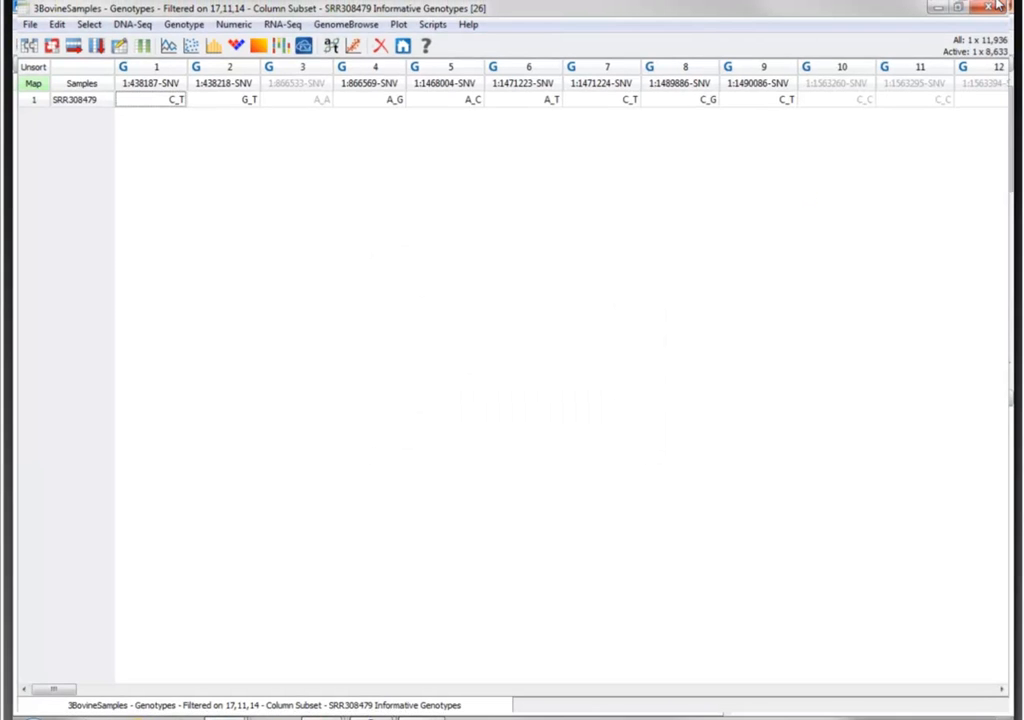
click(943, 6)
- Activate only variants with the Alt_Ref genotype in the SRR308480 Informative Genotypes sheet and close it
double_click(183, 209)
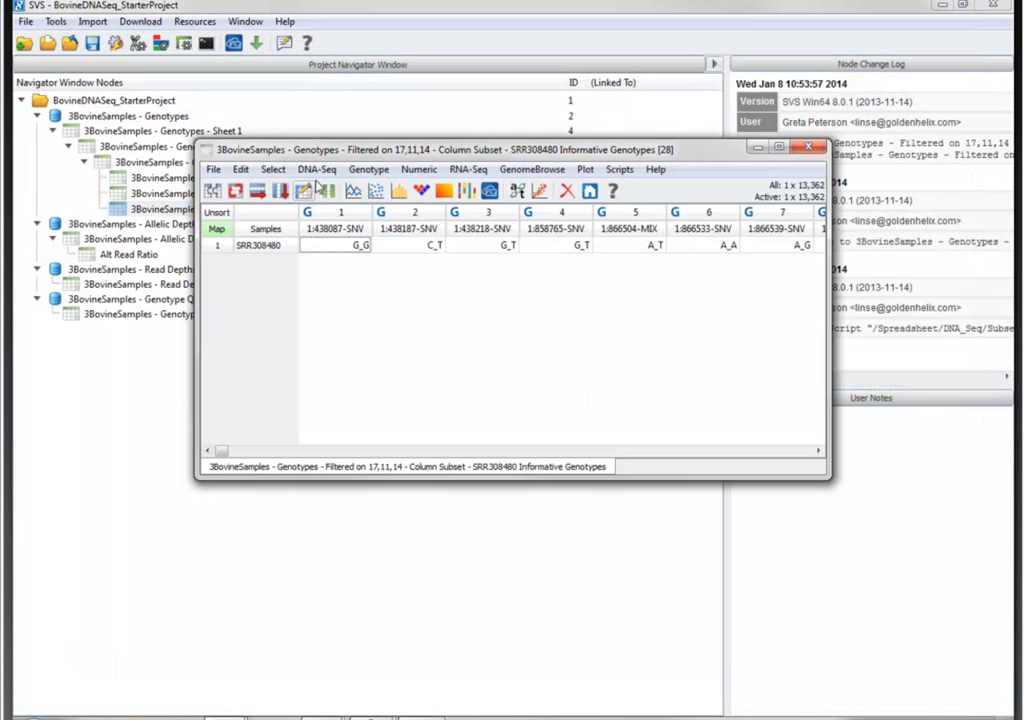
click(318, 170)
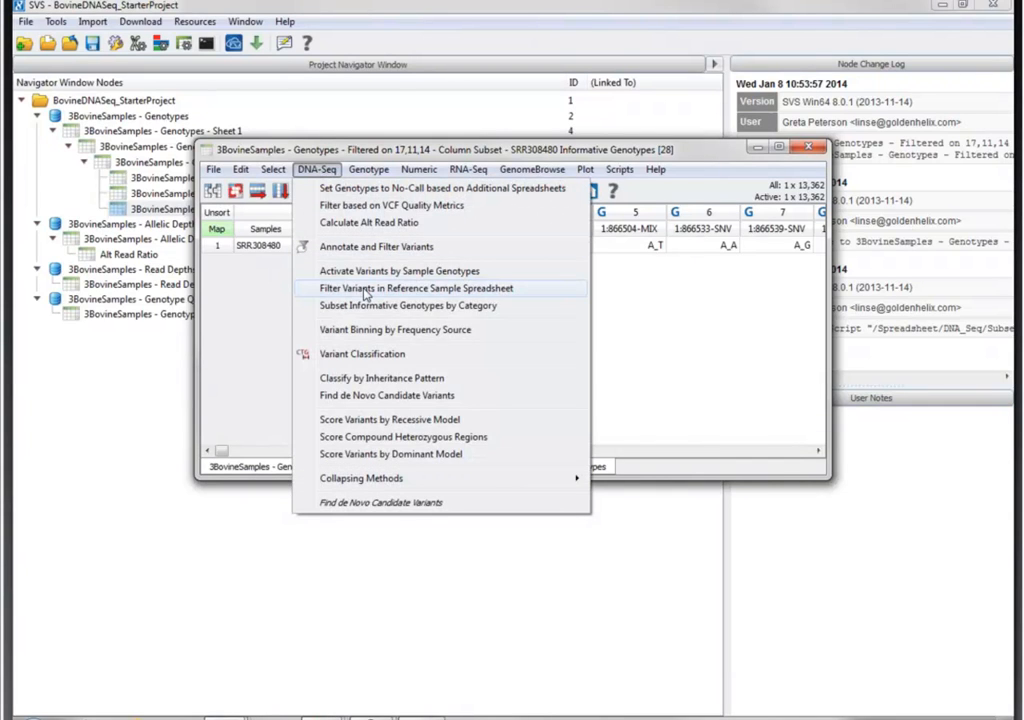
click(365, 272)
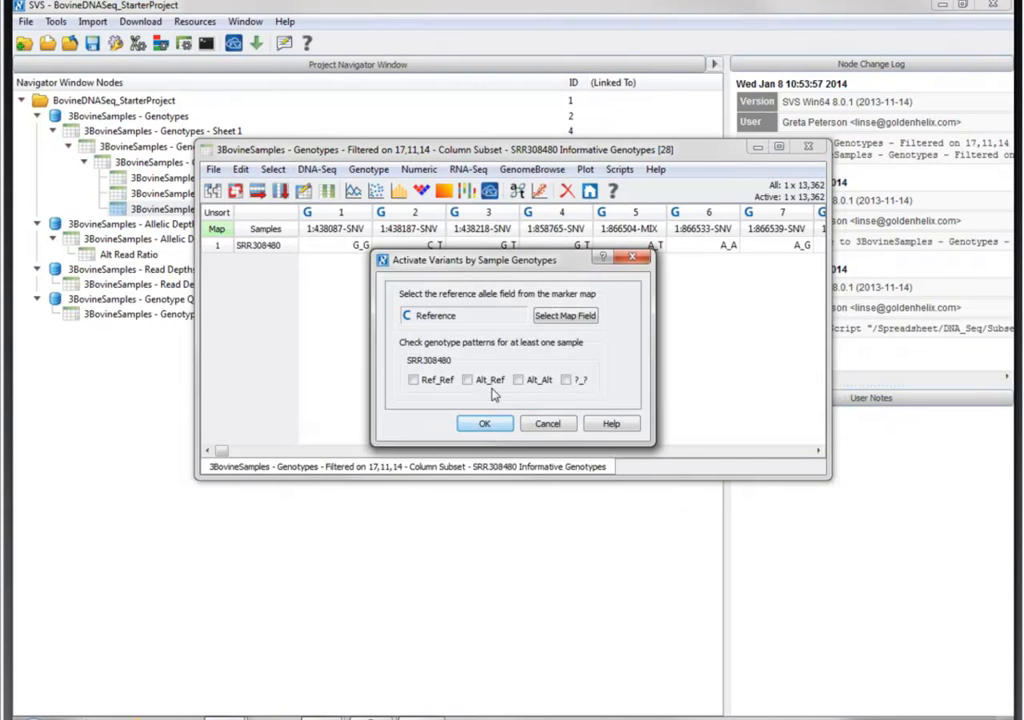
click(487, 425)
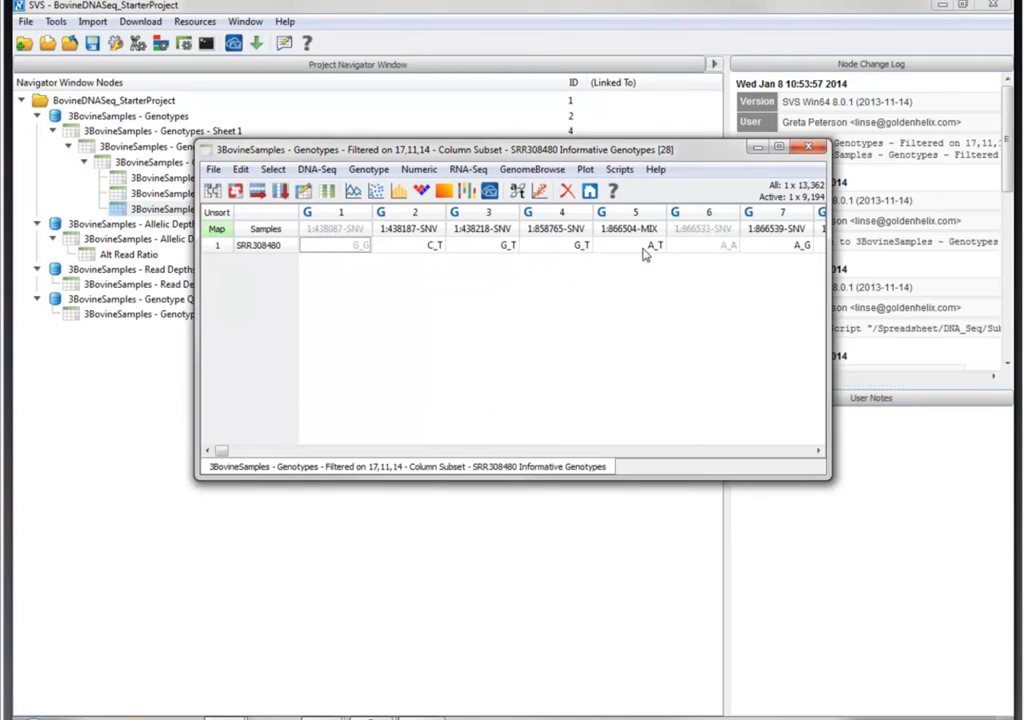
click(818, 148)
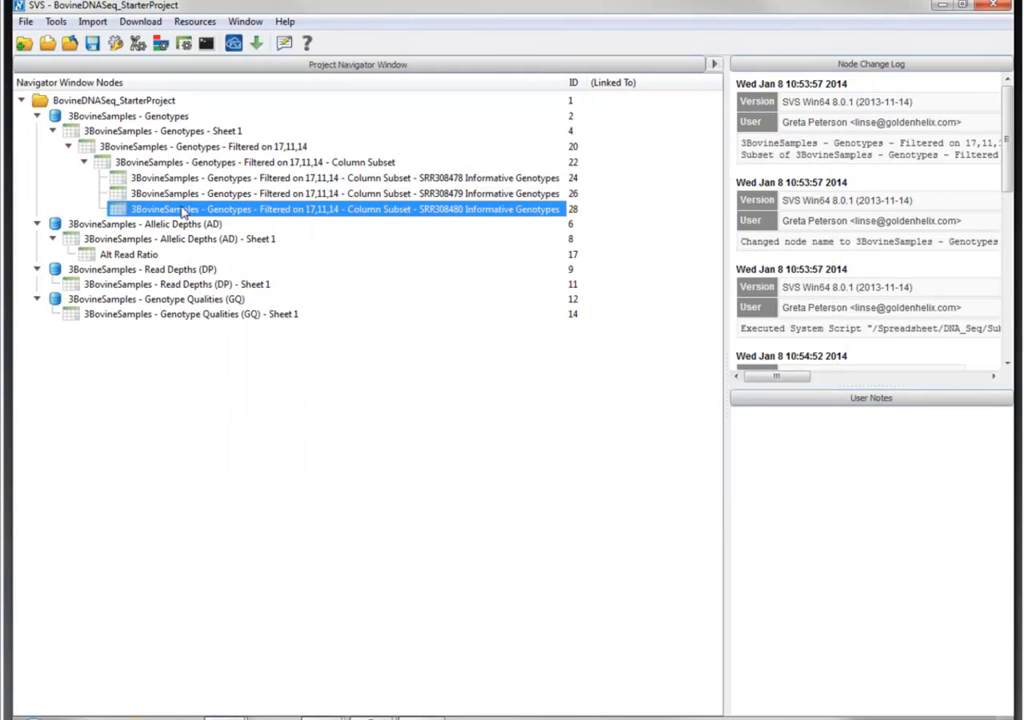
- Set up Compare Variants Across Several Spreadsheets with the SRR308478, SRR308479 and SRR308480 Informative Genotypes sheets
click(54, 22)
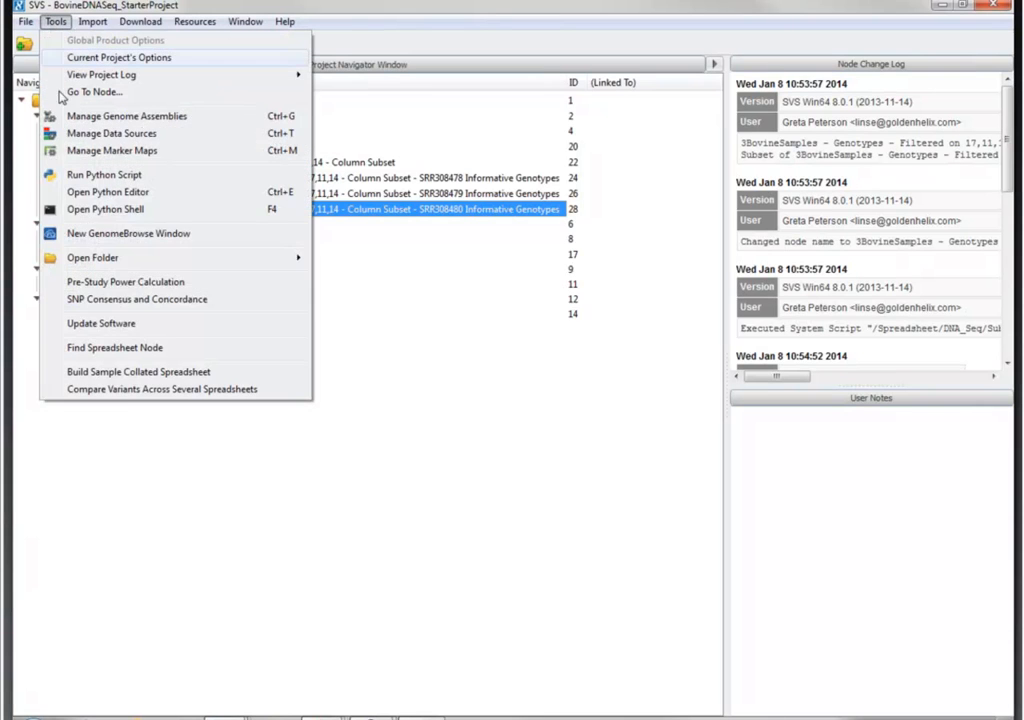
click(125, 389)
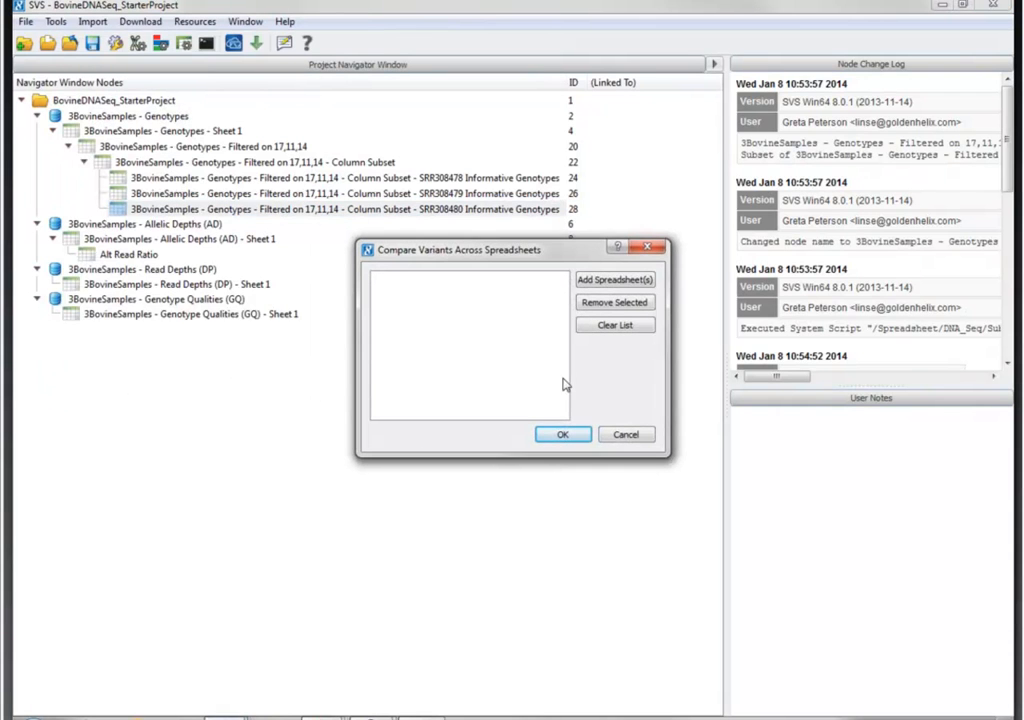
click(615, 280)
drag(482, 358, 478, 391)
click(705, 253)
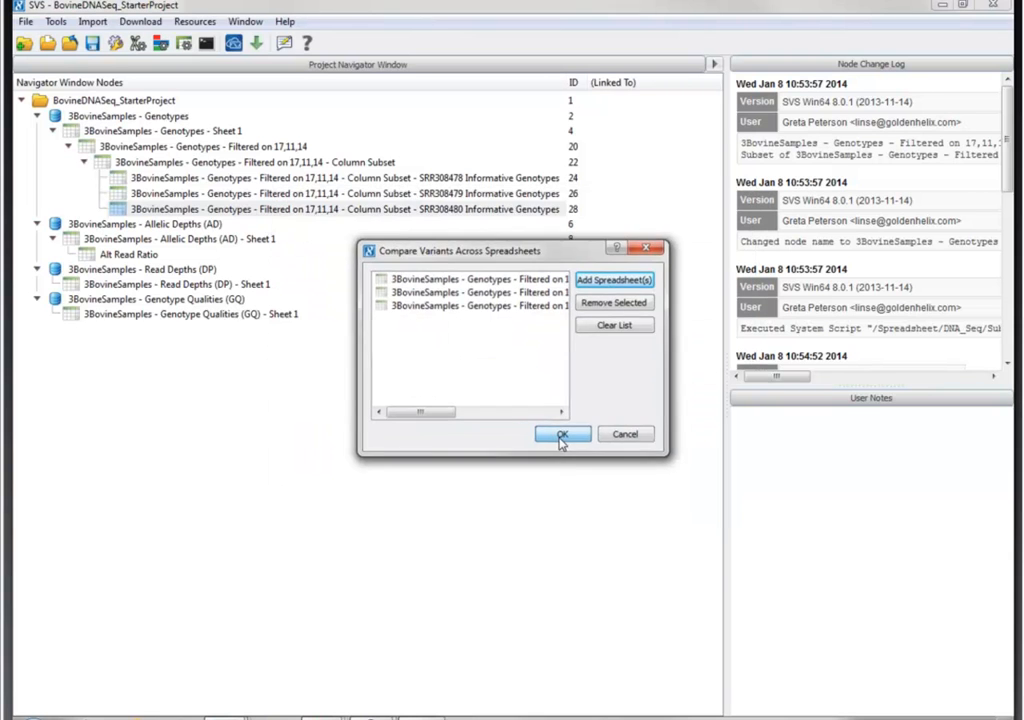
click(560, 436)
- Name the three comparison circles Bison, Zebu and Domestic Cow, and generate the 3-way Venn diagram
double_click(553, 292)
triple_click(560, 290)
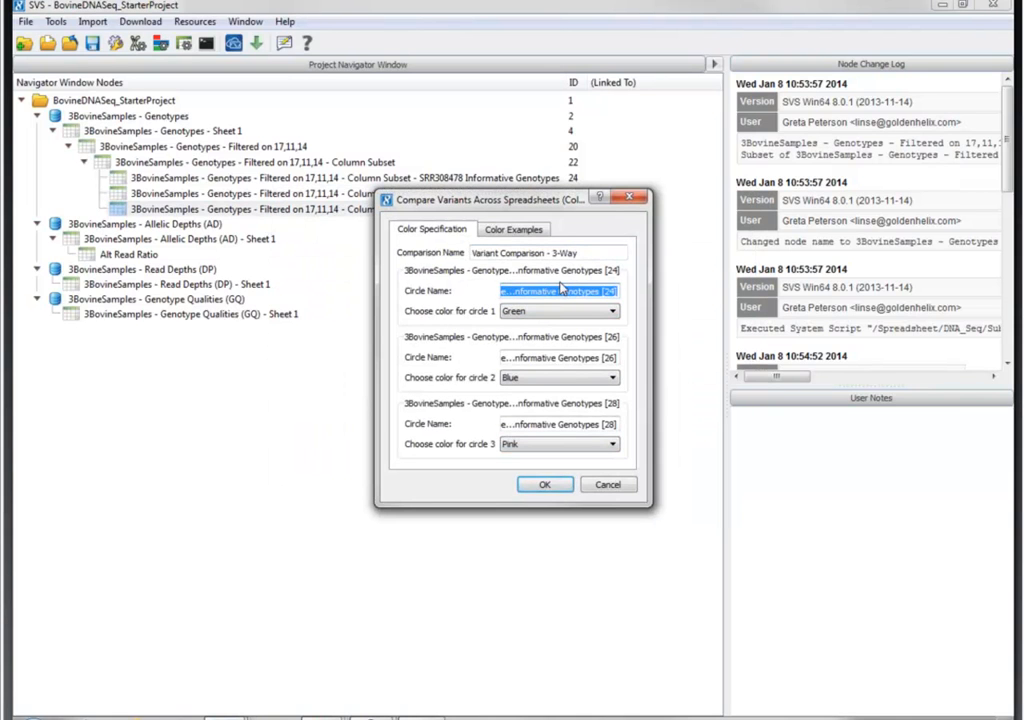
text(Bison)
key(Tab)
text(A)
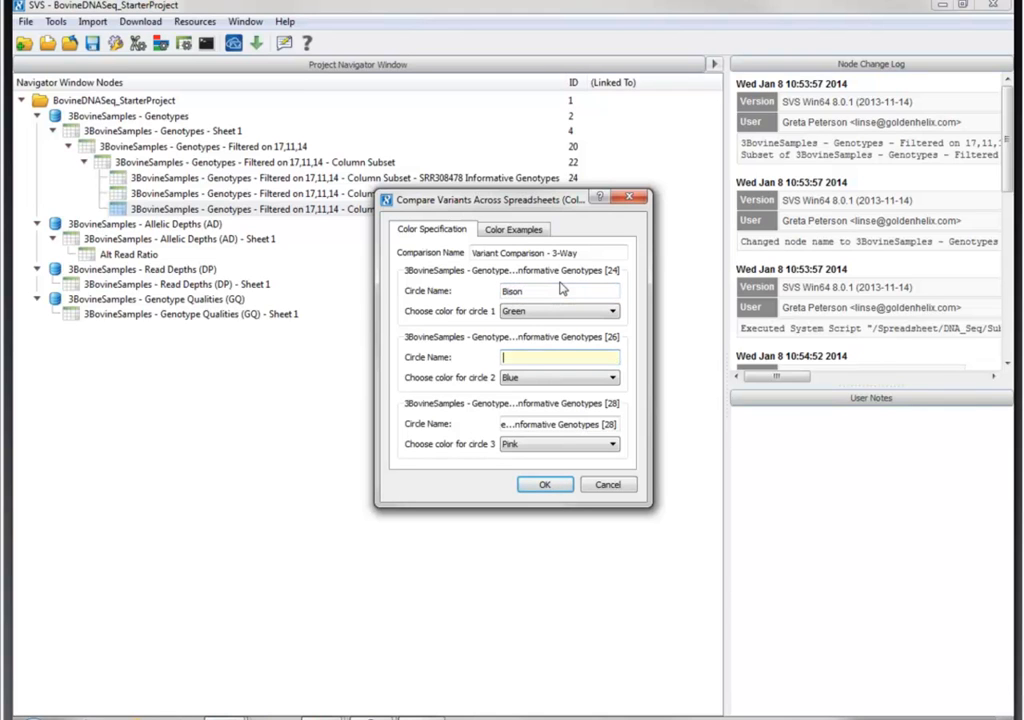
text(ebu)
key(Tab)
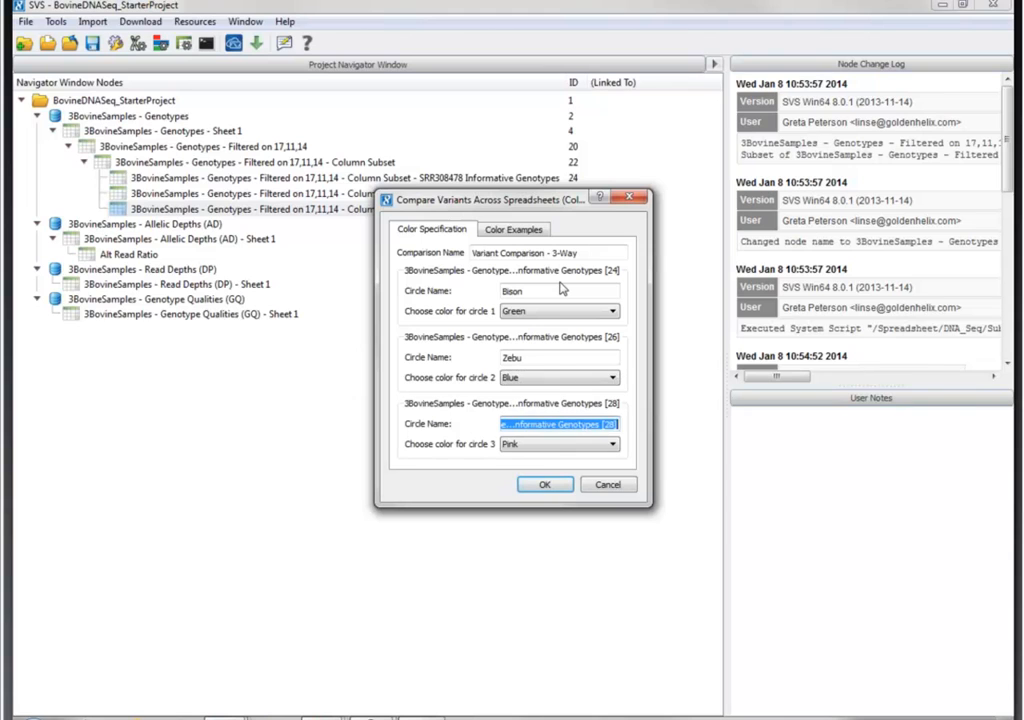
text(C)
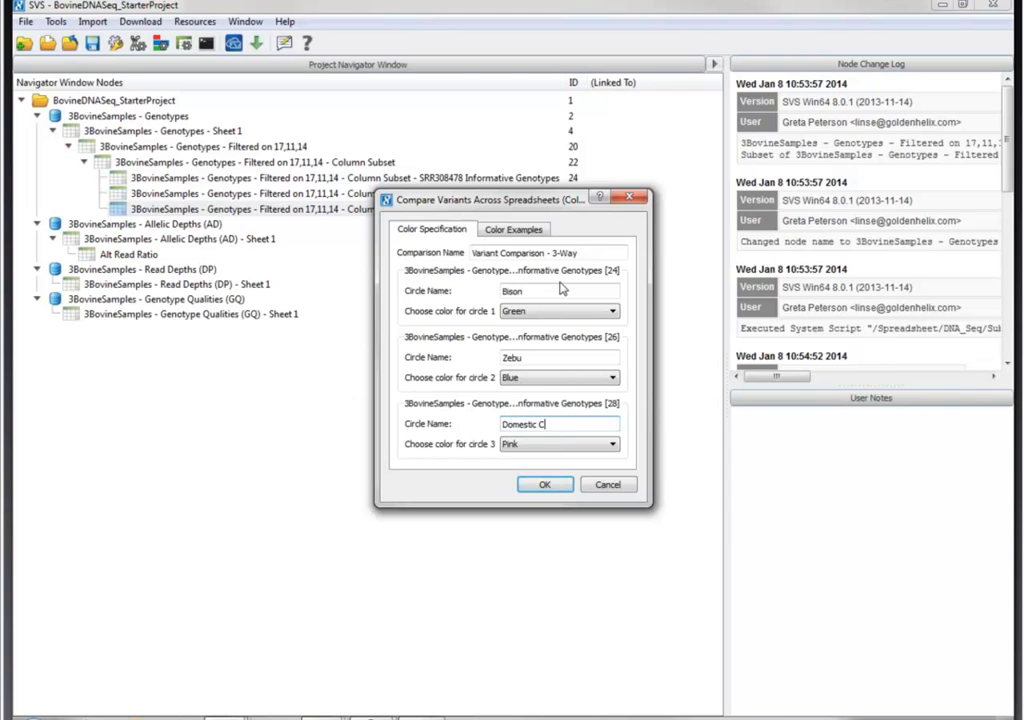
text(omestic Cow)
key(Return)
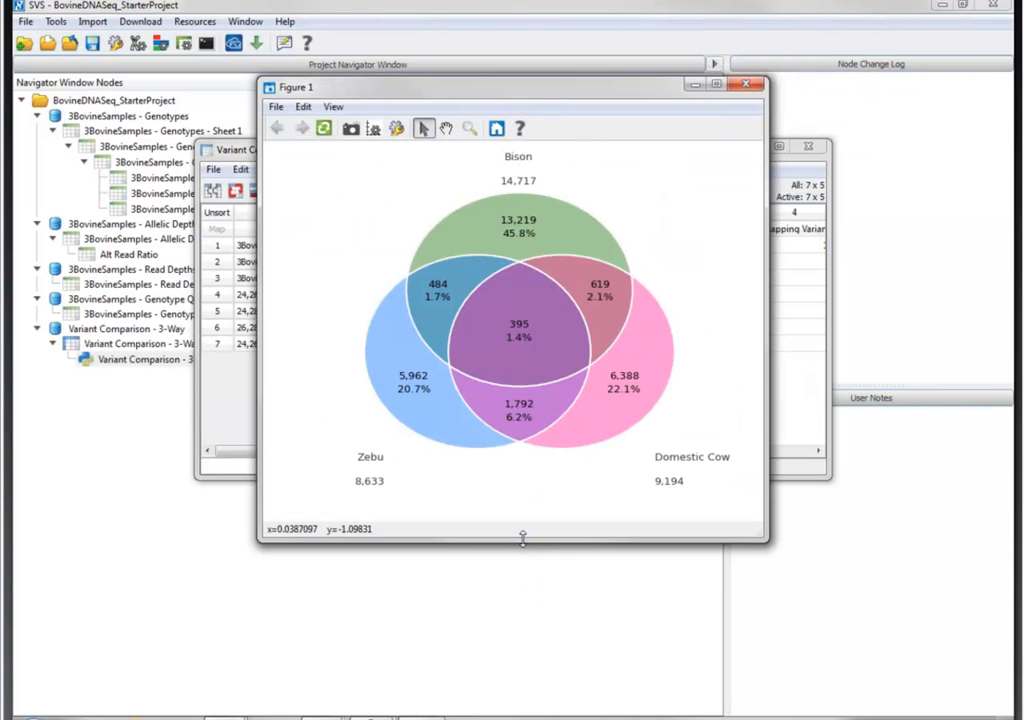
- Examine the enlarged Venn diagram and the overlapping and unique variant columns of the comparison sheet, closing both
drag(522, 543, 549, 630)
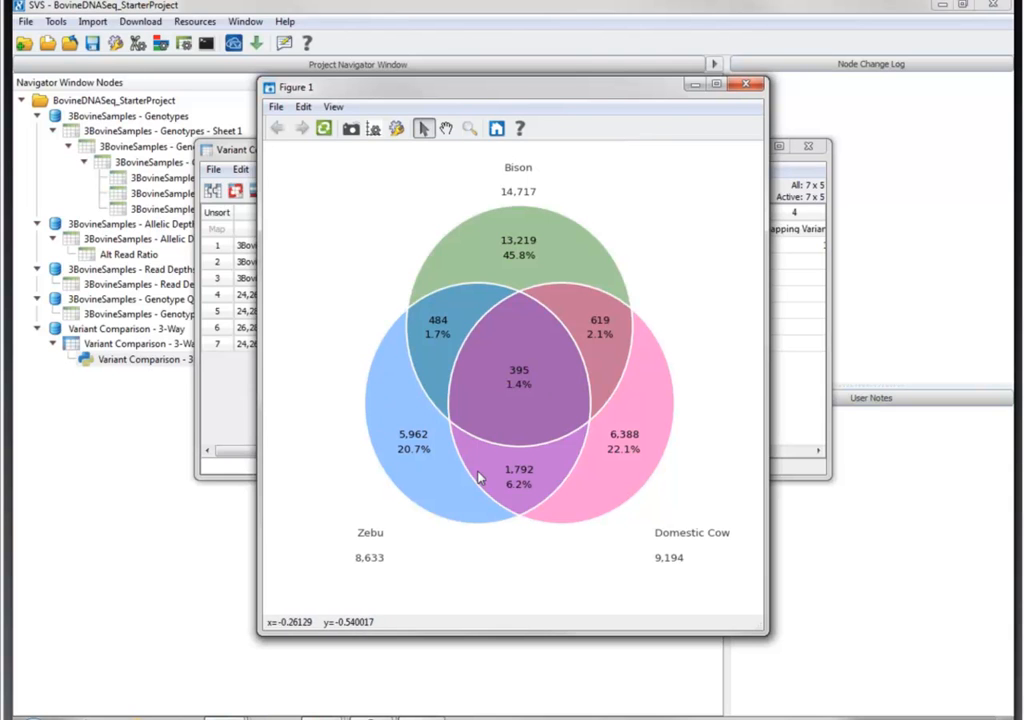
click(745, 85)
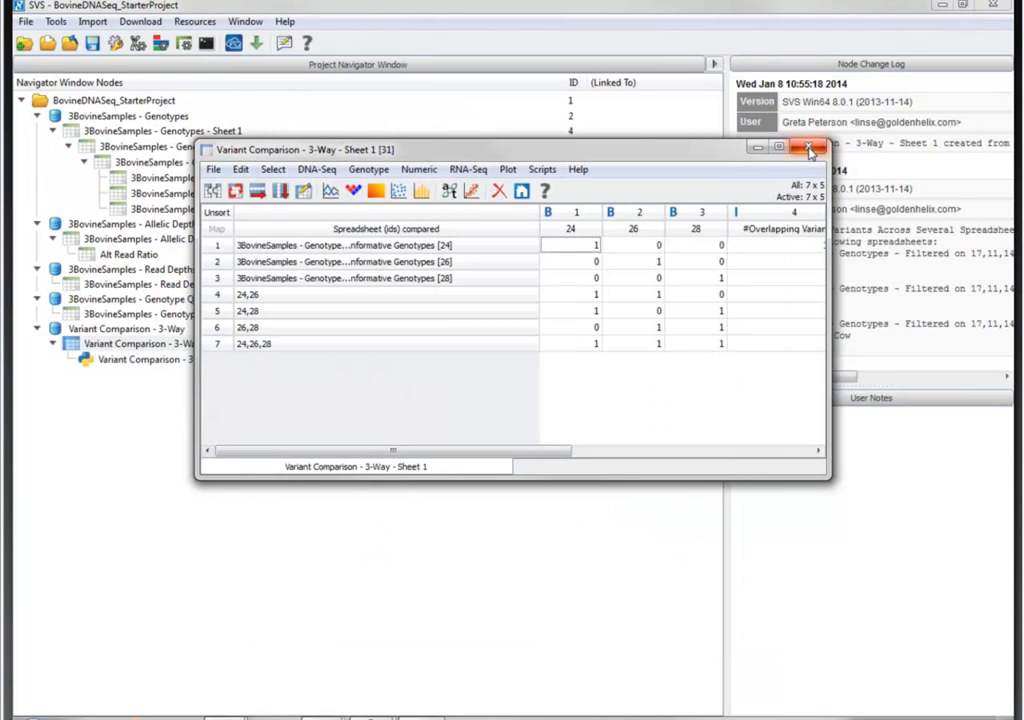
drag(300, 452, 650, 497)
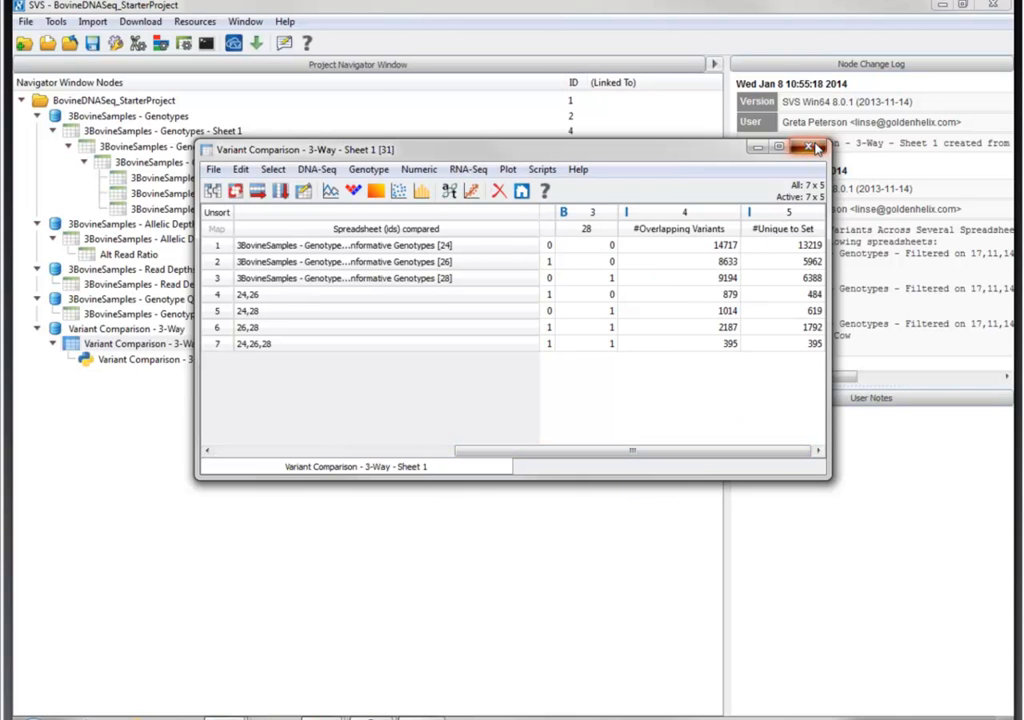
click(816, 148)
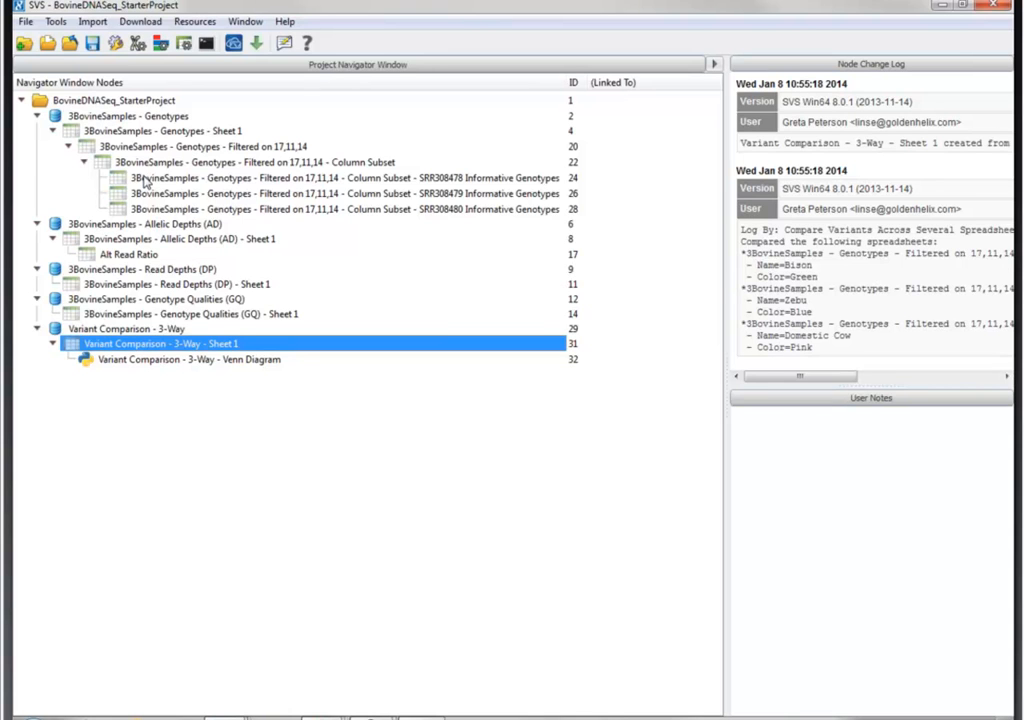
- Import ShortGeneList_Bos_taurus.dsf from the Webcast\Agrigenomics folder on Asteria Files (D:) and look through its gene rows
click(95, 24)
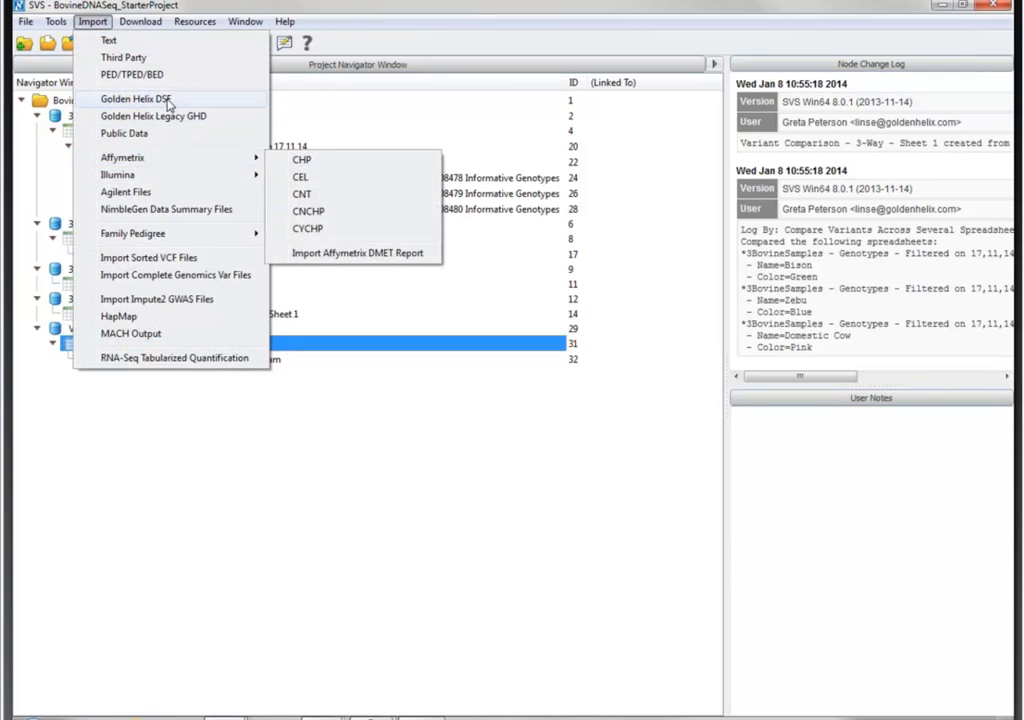
click(162, 99)
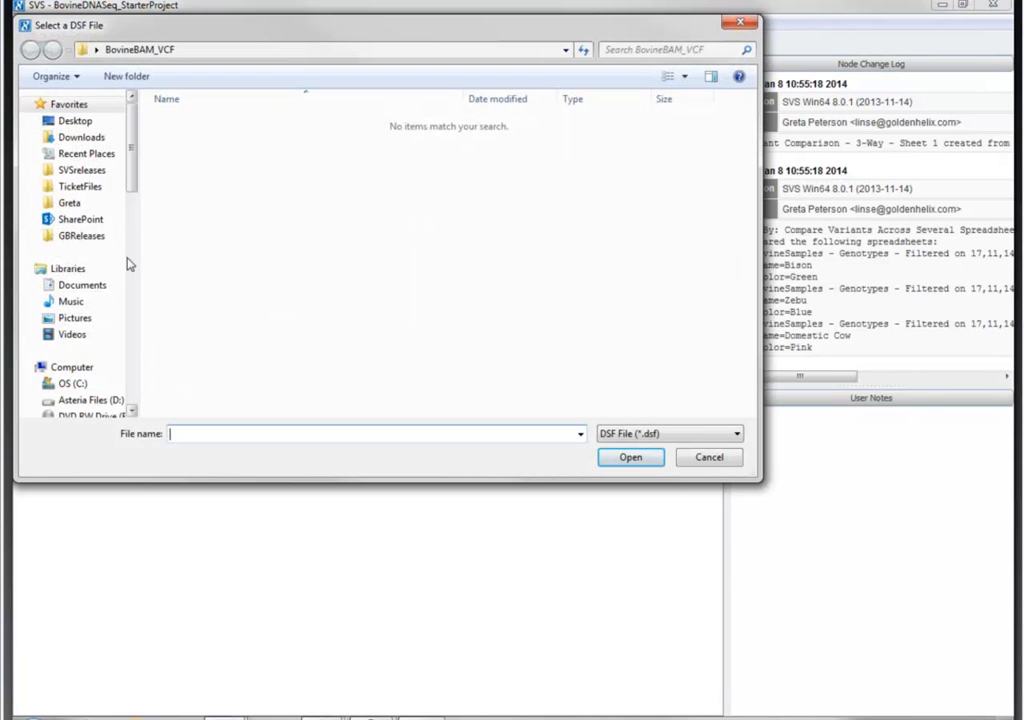
click(78, 399)
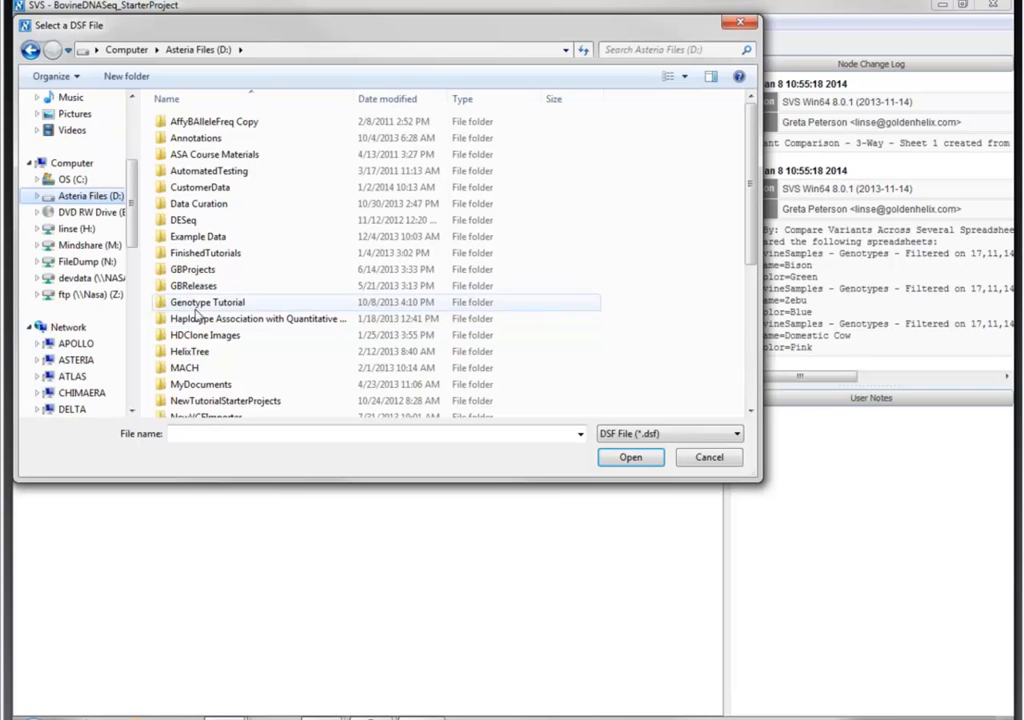
scroll(190, 330, down, 5)
double_click(185, 376)
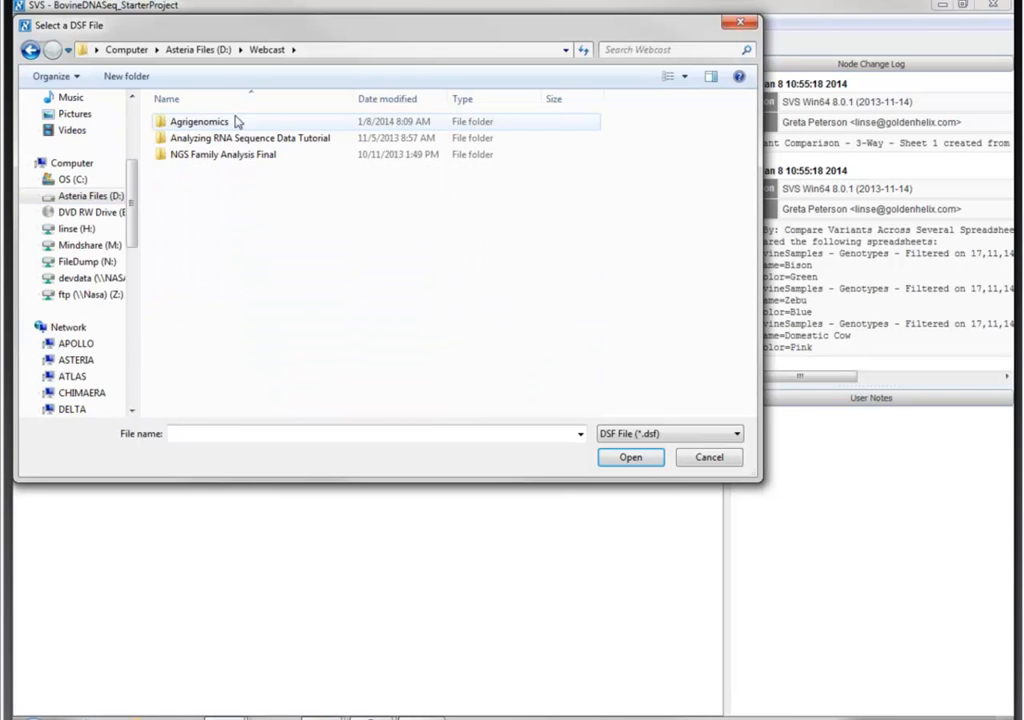
double_click(216, 124)
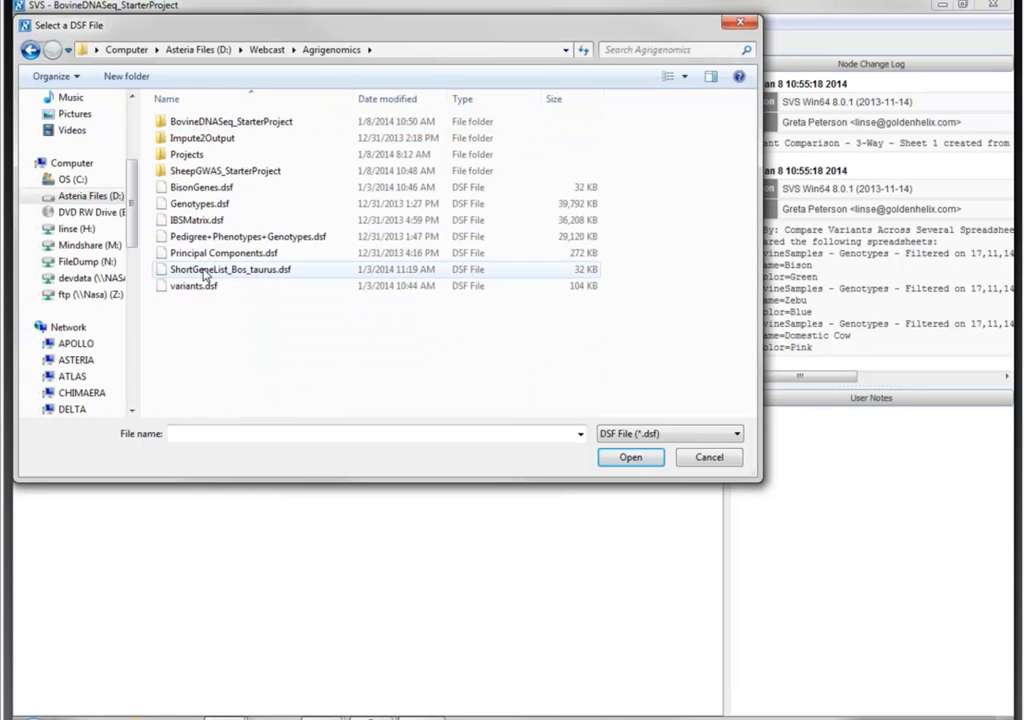
click(205, 270)
double_click(205, 270)
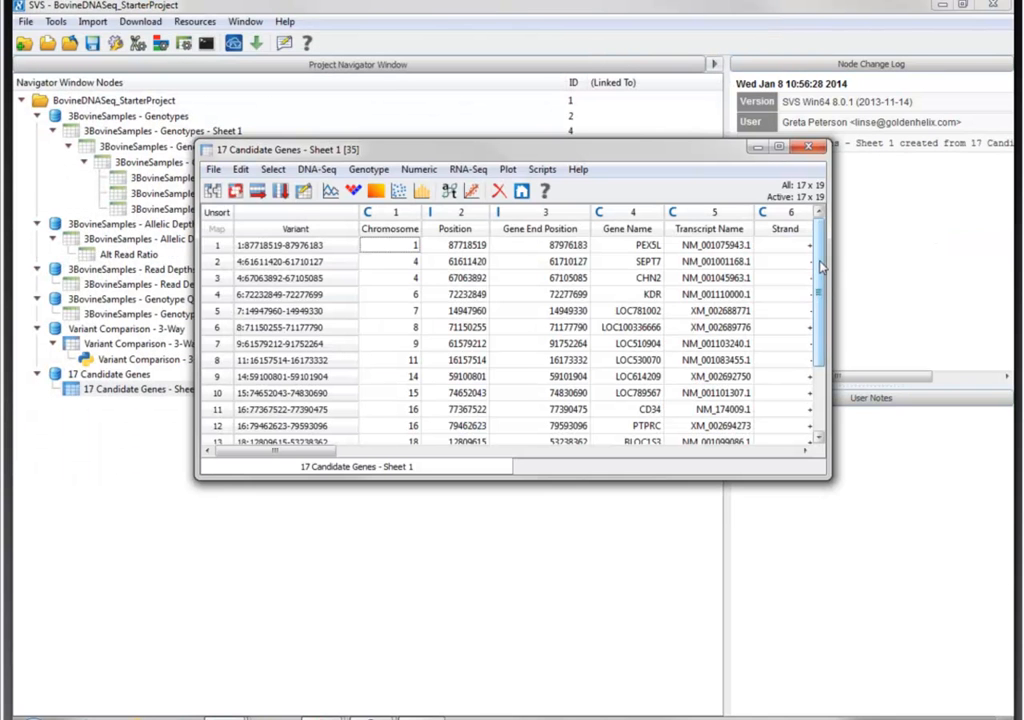
drag(820, 266, 830, 347)
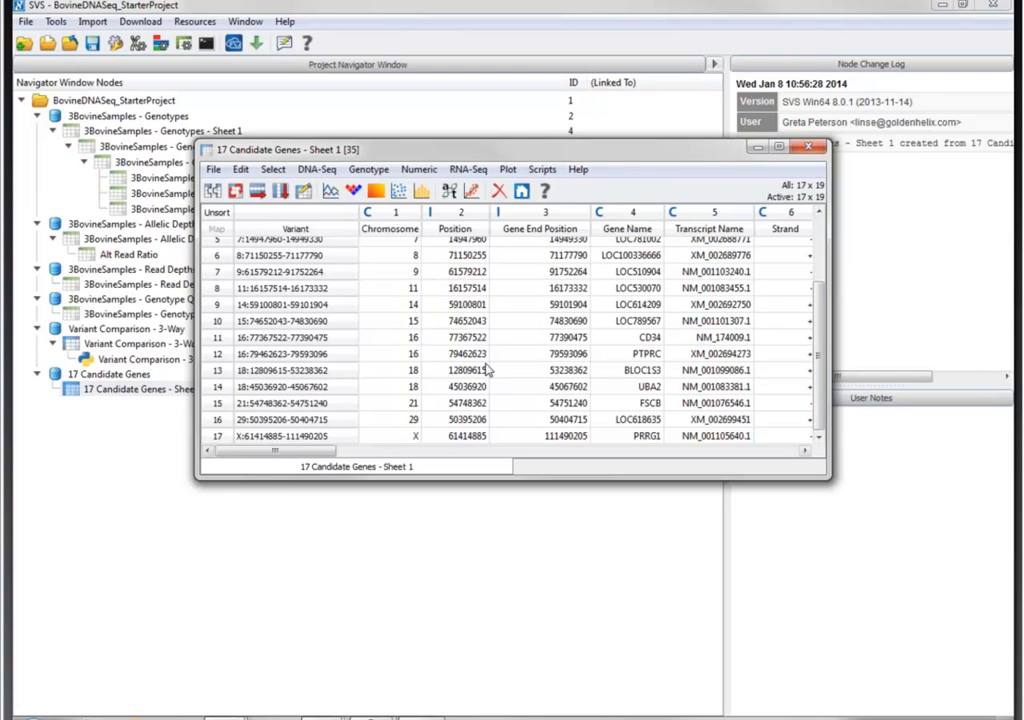
drag(592, 154, 507, 358)
scroll(741, 530, up, 2)
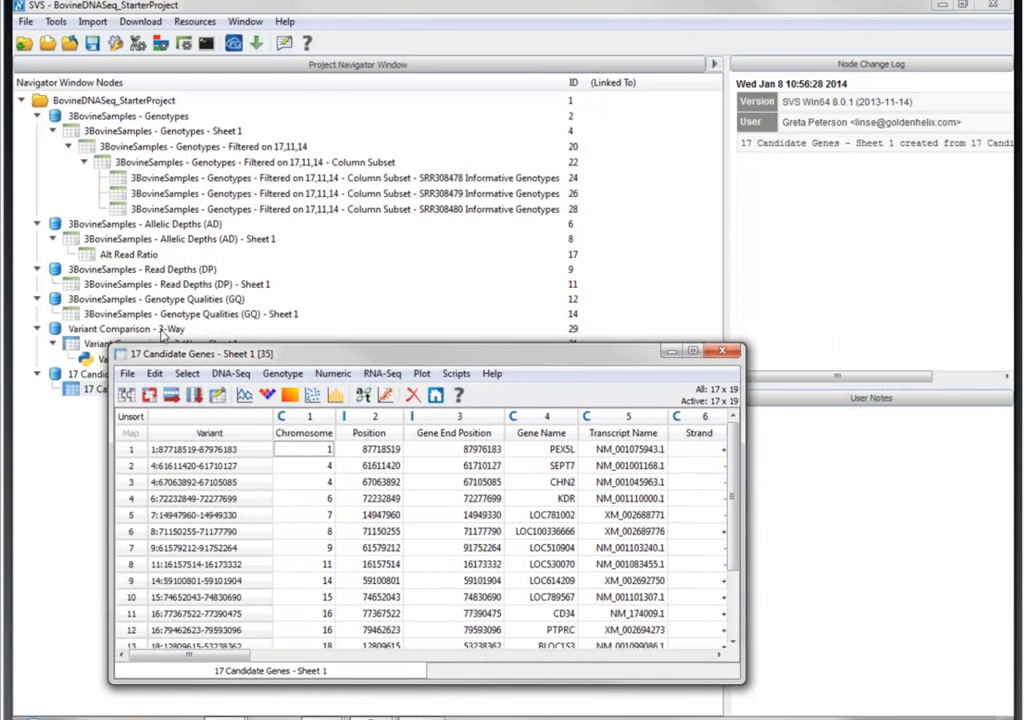
- Subset the active columns of the SRR308478 Informative Genotypes sheet and choose 17 Candidate Genes - Sheet 1 for its gene list filter
double_click(231, 178)
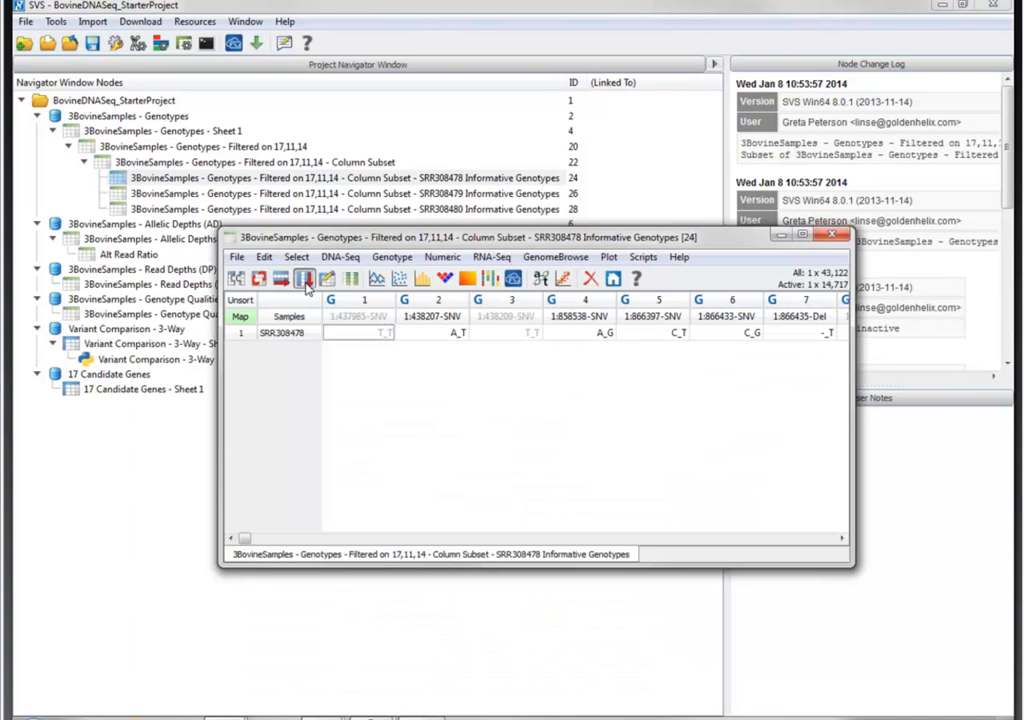
click(304, 280)
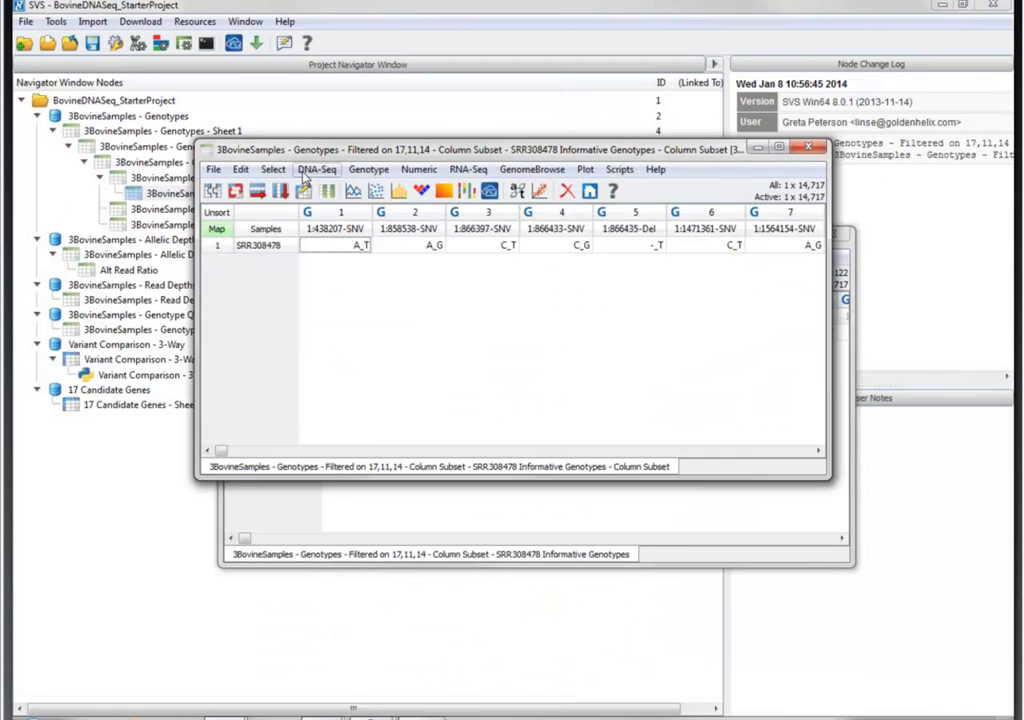
click(274, 169)
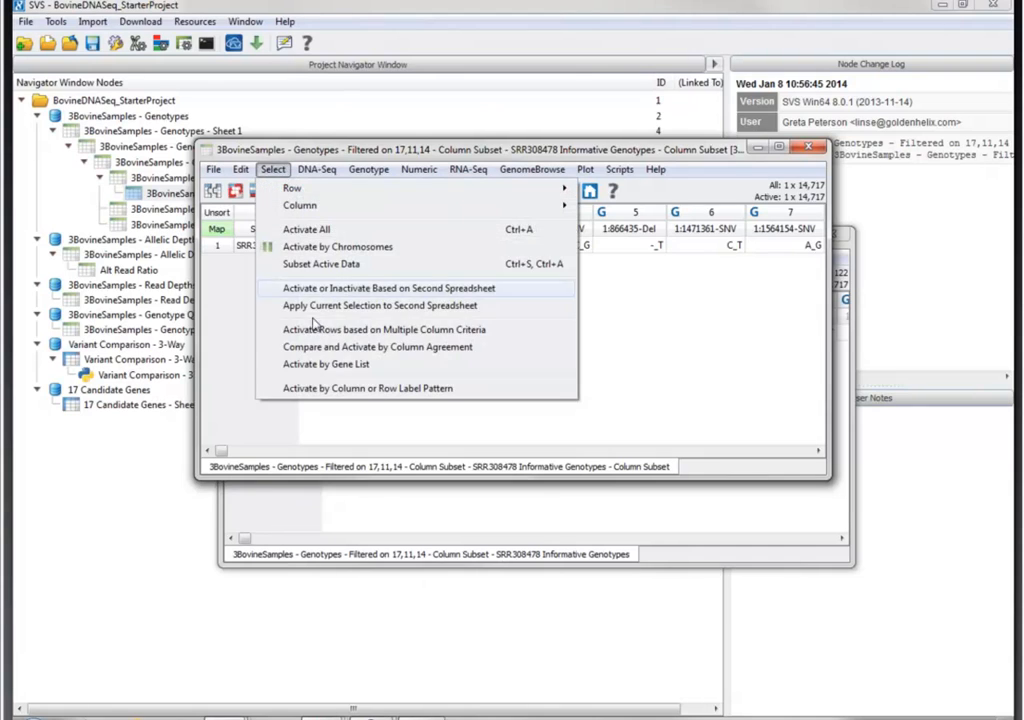
click(323, 368)
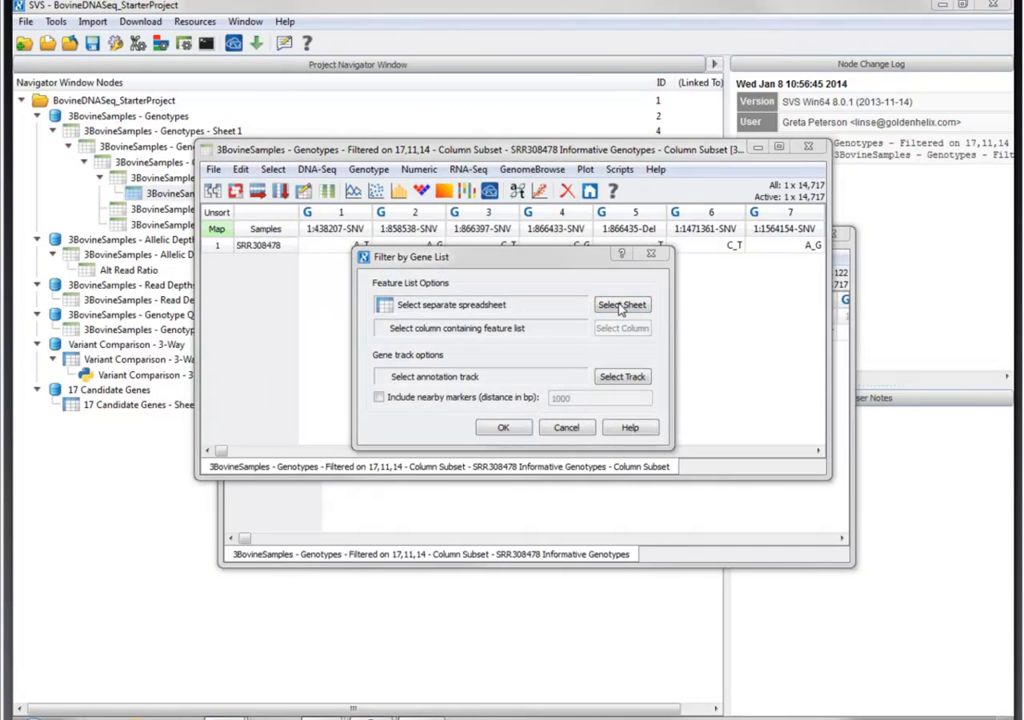
click(620, 305)
drag(662, 312, 672, 414)
click(492, 454)
click(706, 253)
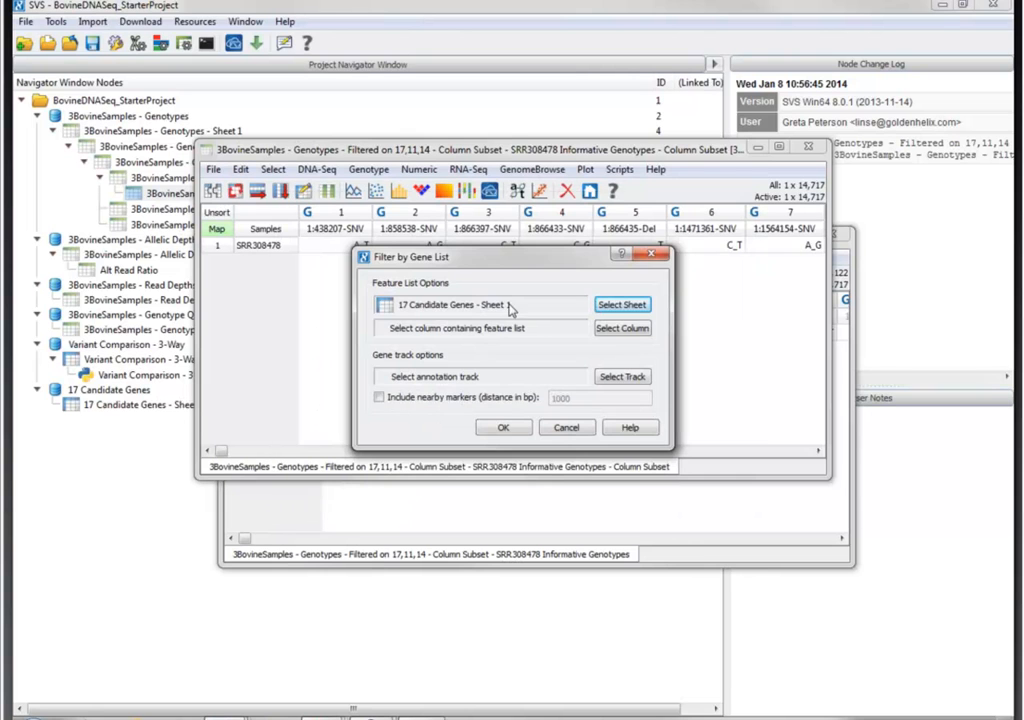
- Run the gene list filter using the Gene Name column and the NCBIGenes, CBCB track
click(608, 331)
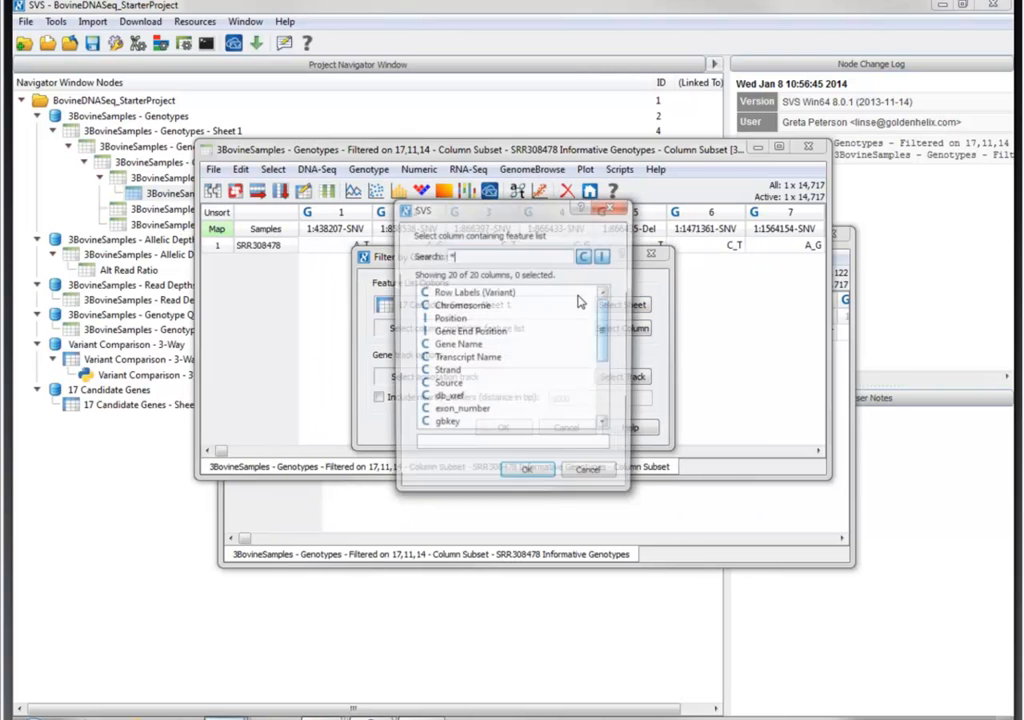
click(467, 344)
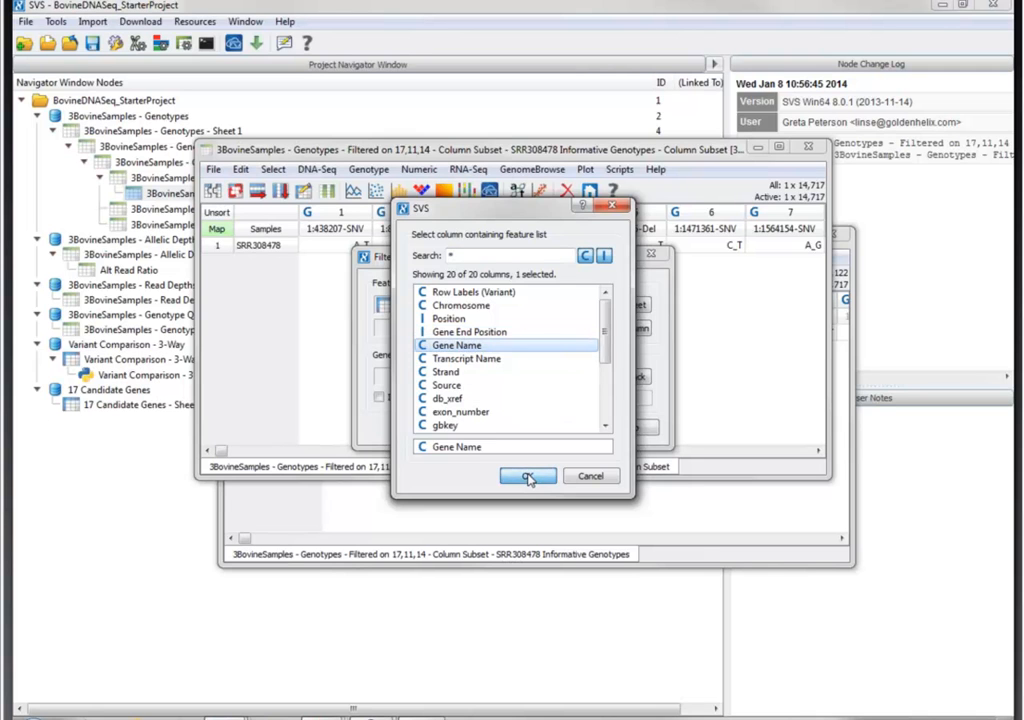
click(527, 476)
click(613, 380)
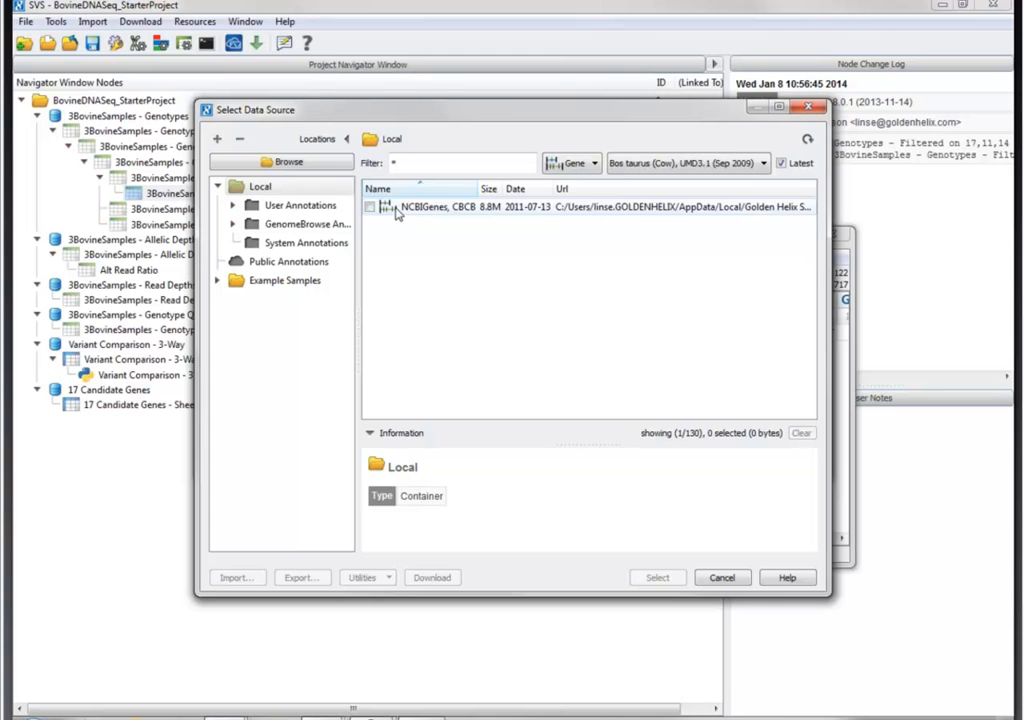
click(396, 210)
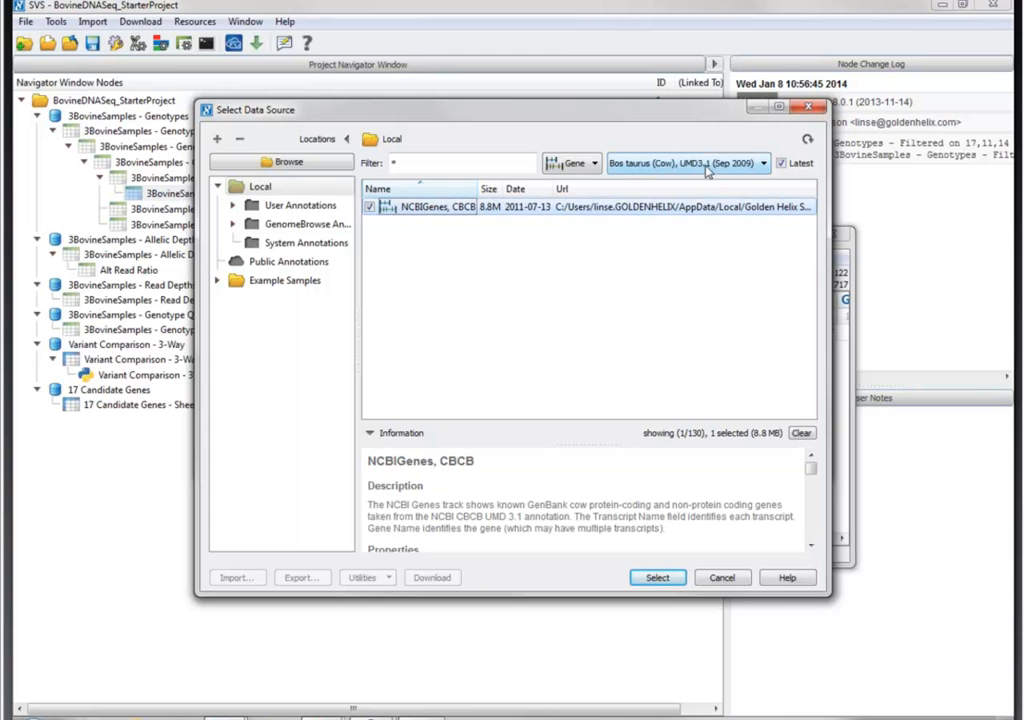
click(665, 578)
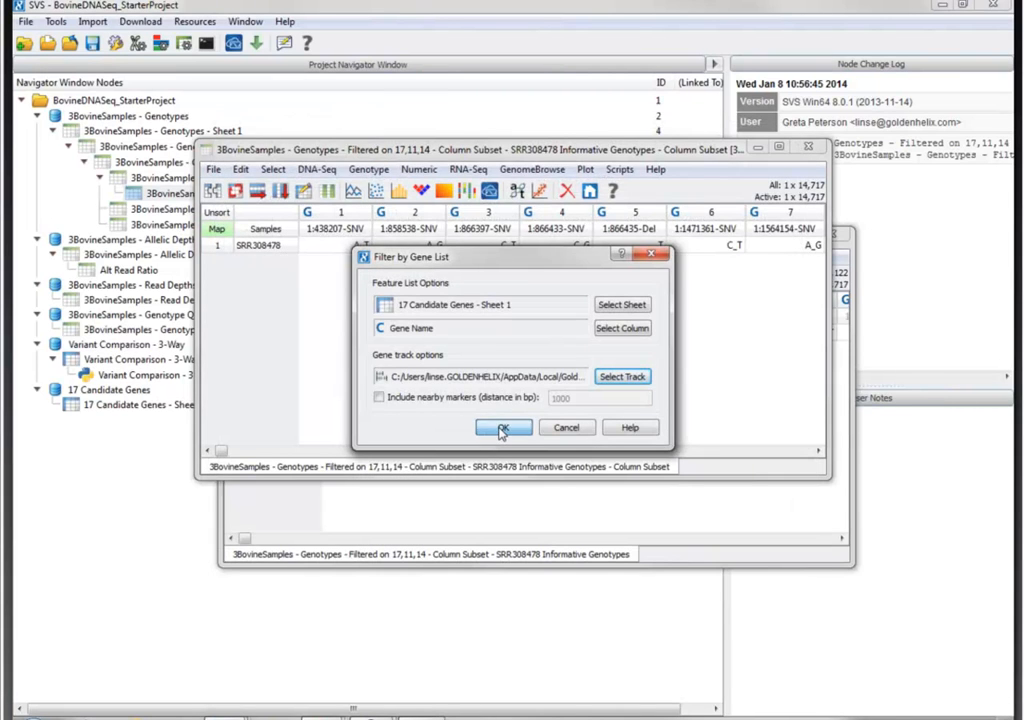
click(502, 429)
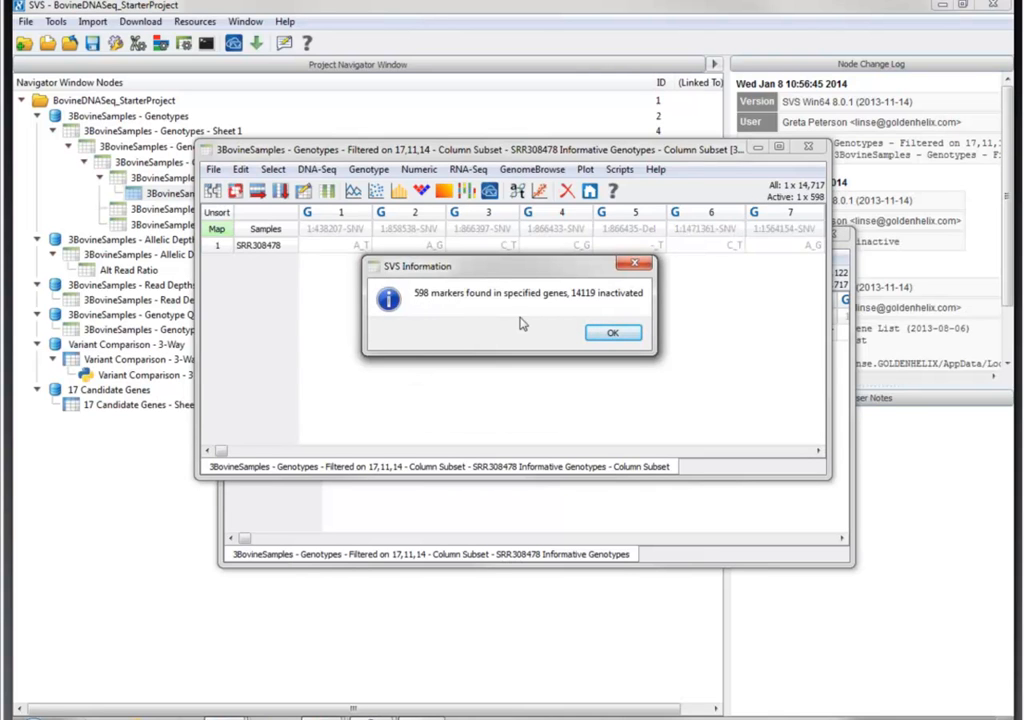
click(613, 335)
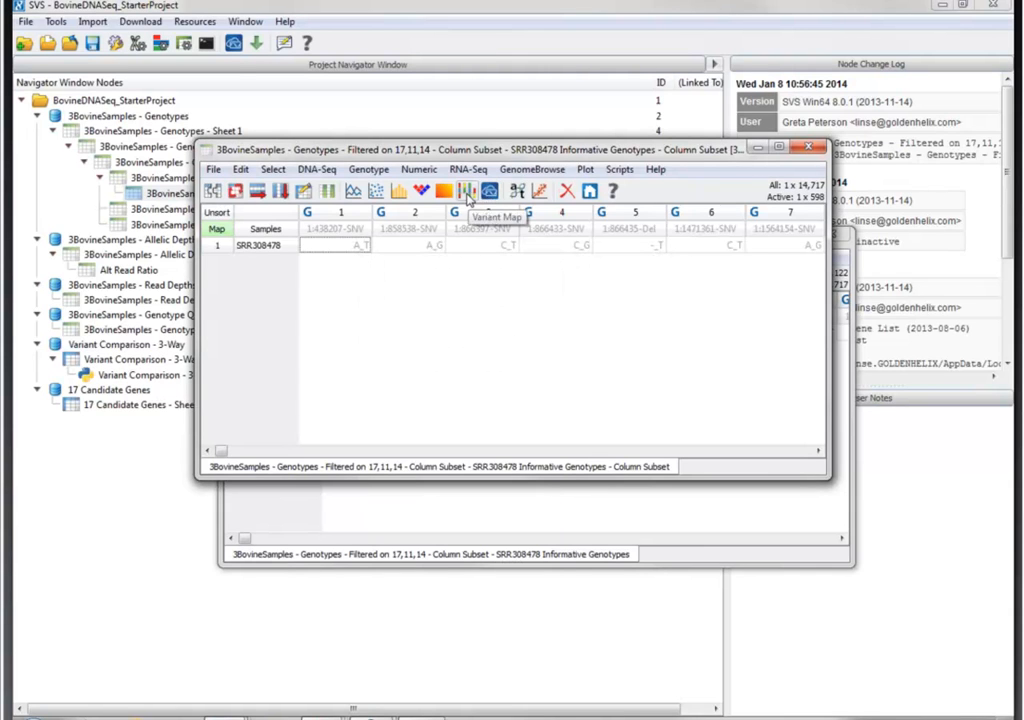
- Plot a variant map of the gene-filtered SRR308478 subset and hide its Variants plot
click(470, 197)
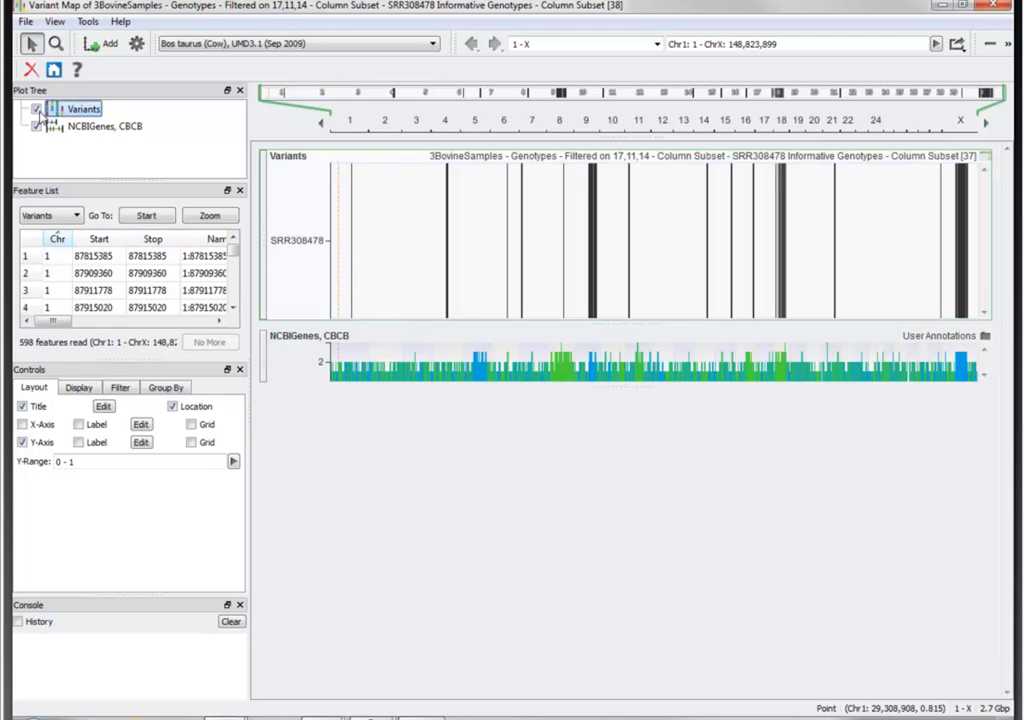
click(36, 109)
- Plot the three sorted_realigned read alignments and the SRR_Bovine_308Samples_nocontigs_withdbSNP.raw variants from the BovineBAM_VCF desktop folder
click(106, 43)
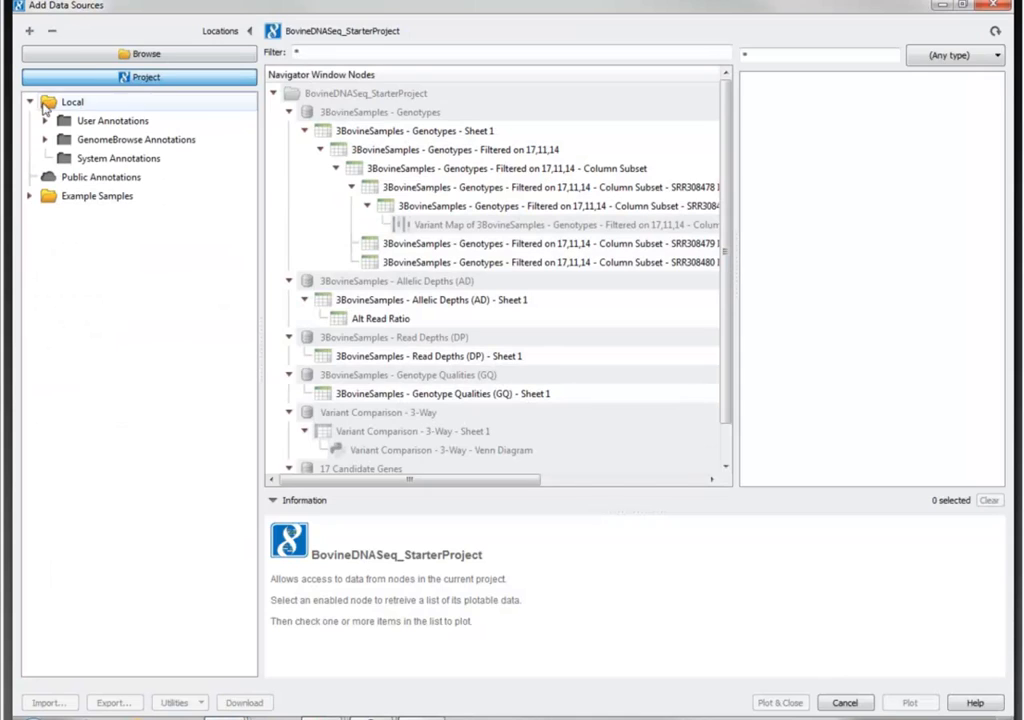
click(173, 58)
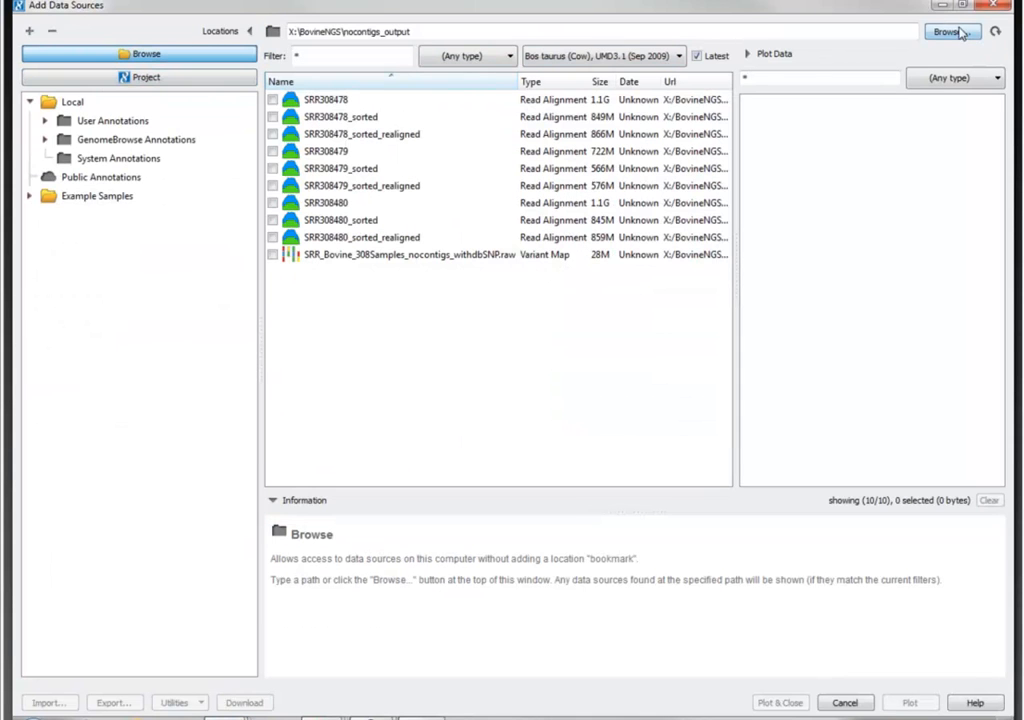
scroll(109, 126, up, 2)
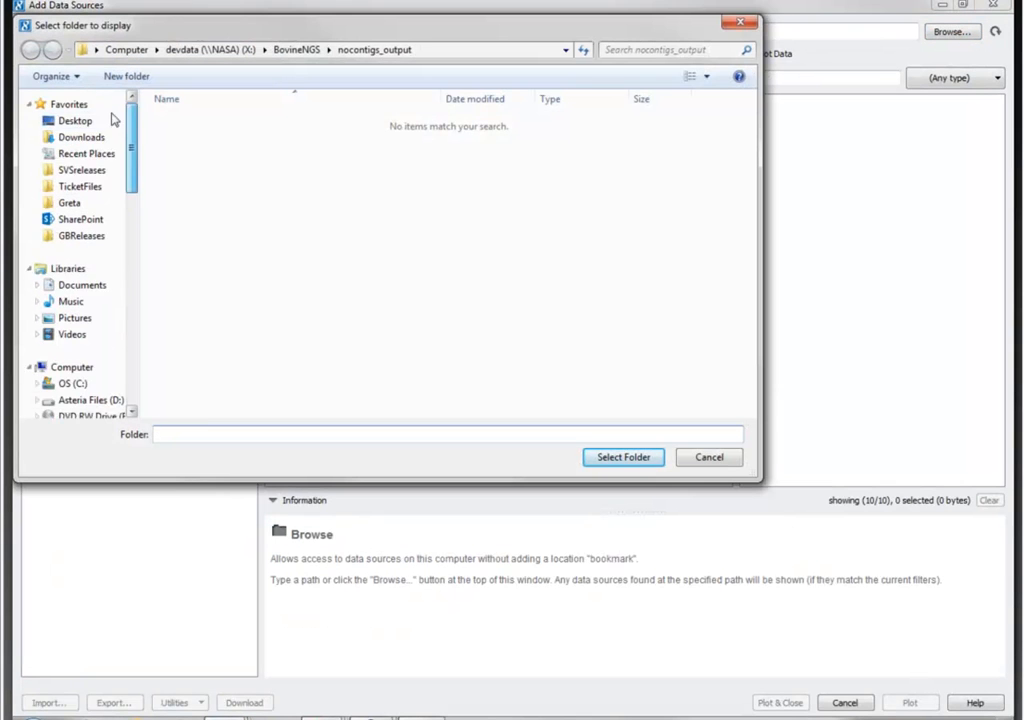
click(76, 123)
double_click(665, 158)
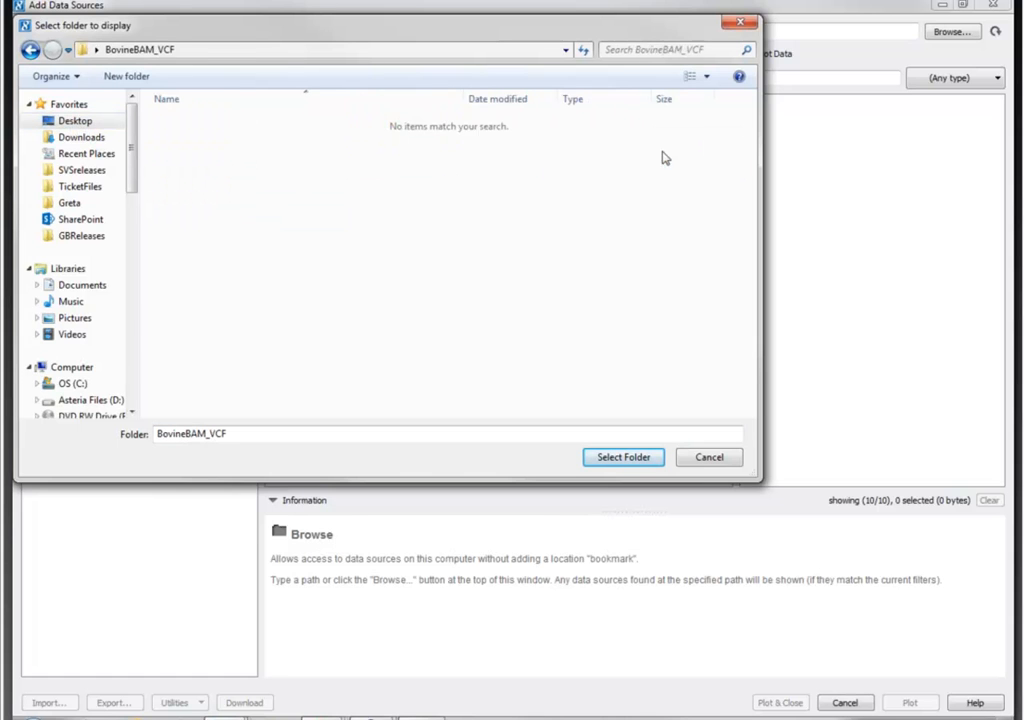
click(623, 457)
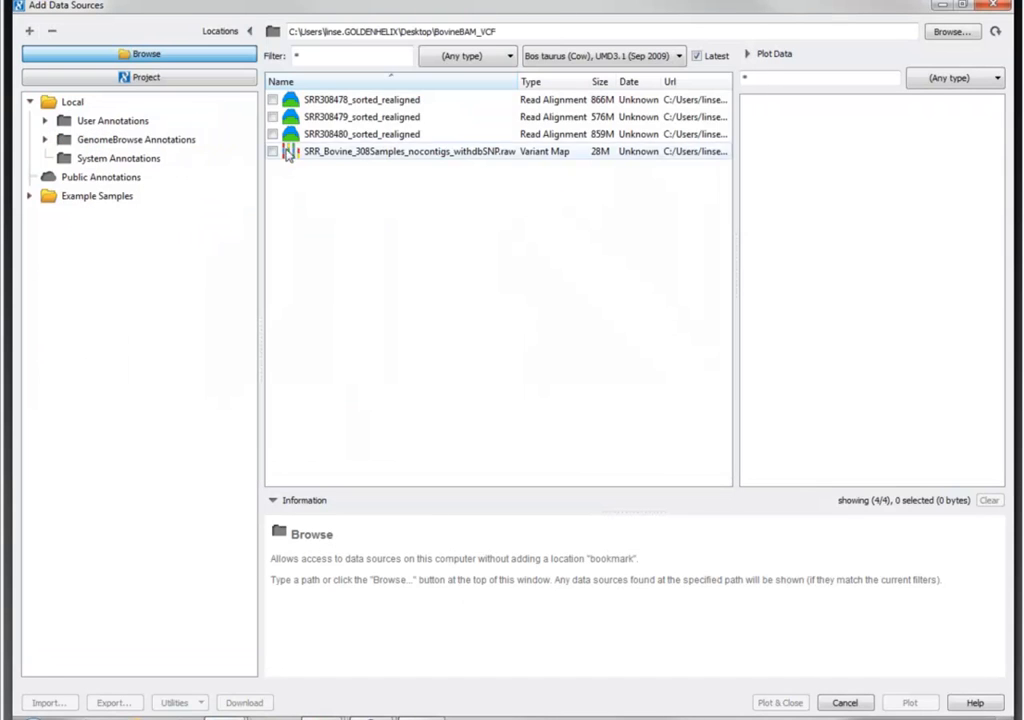
click(272, 100)
click(272, 117)
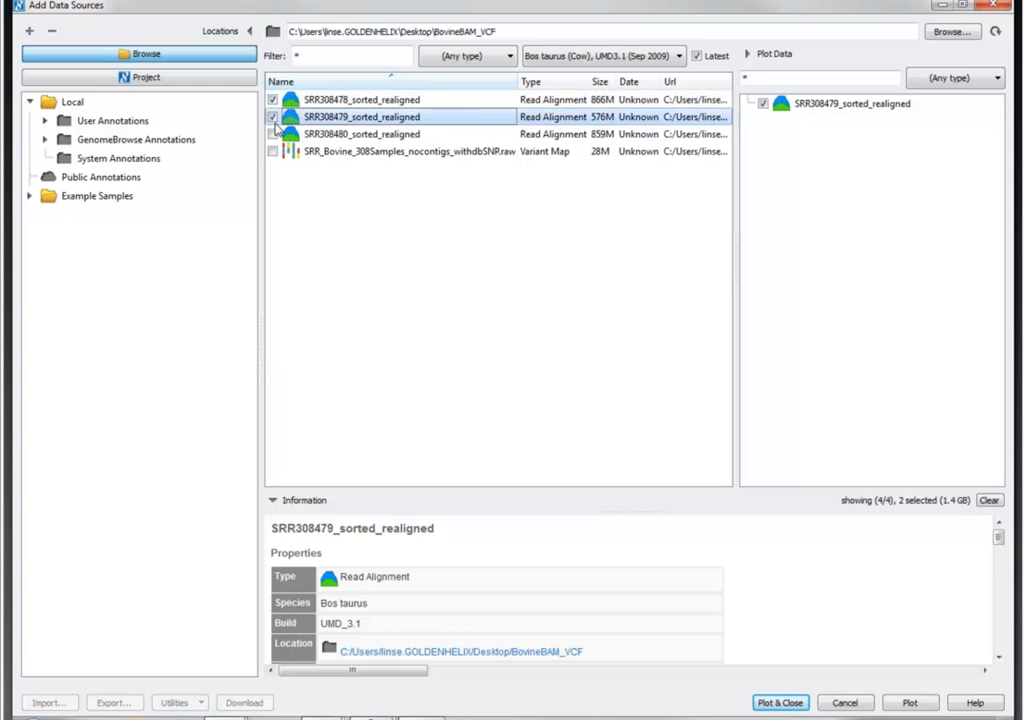
click(272, 134)
click(272, 152)
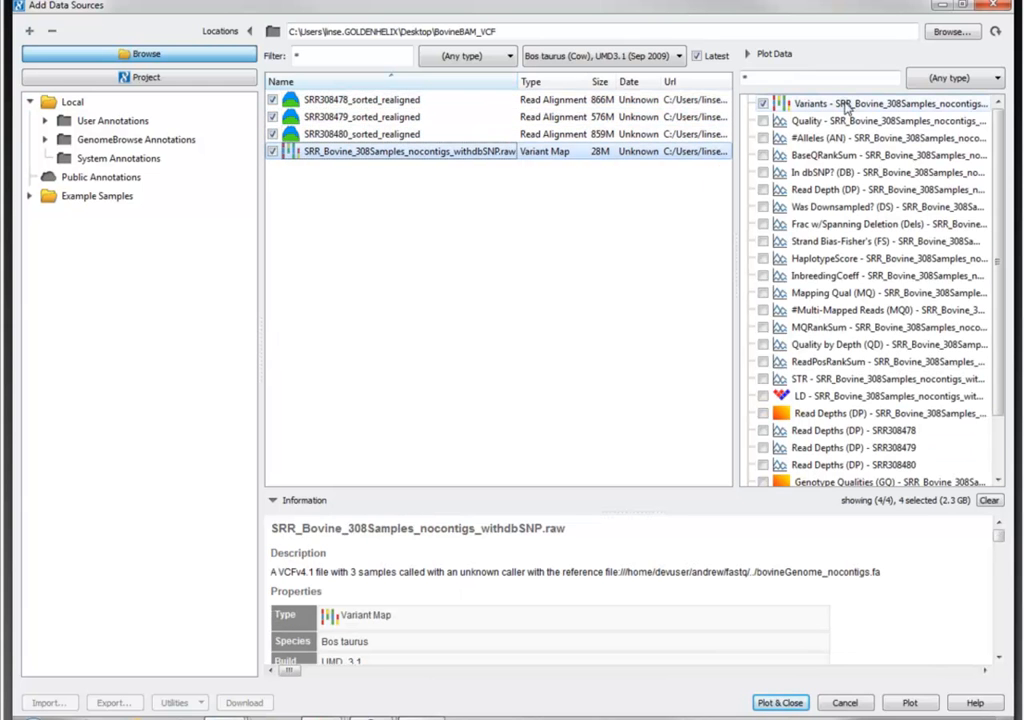
scroll(990, 160, down, 2)
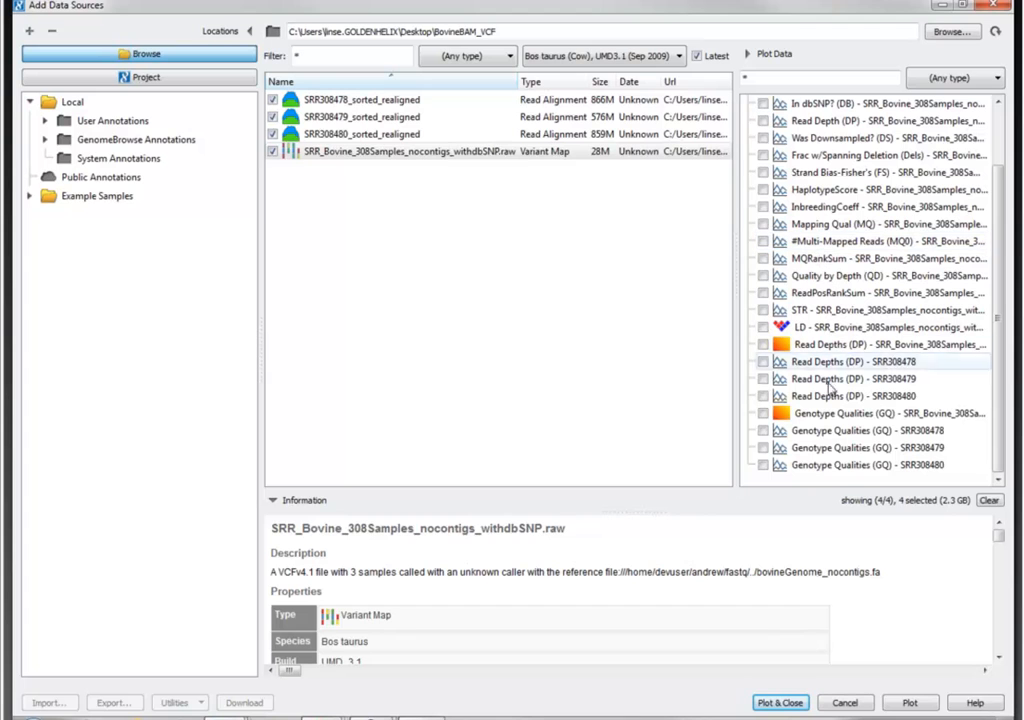
click(781, 704)
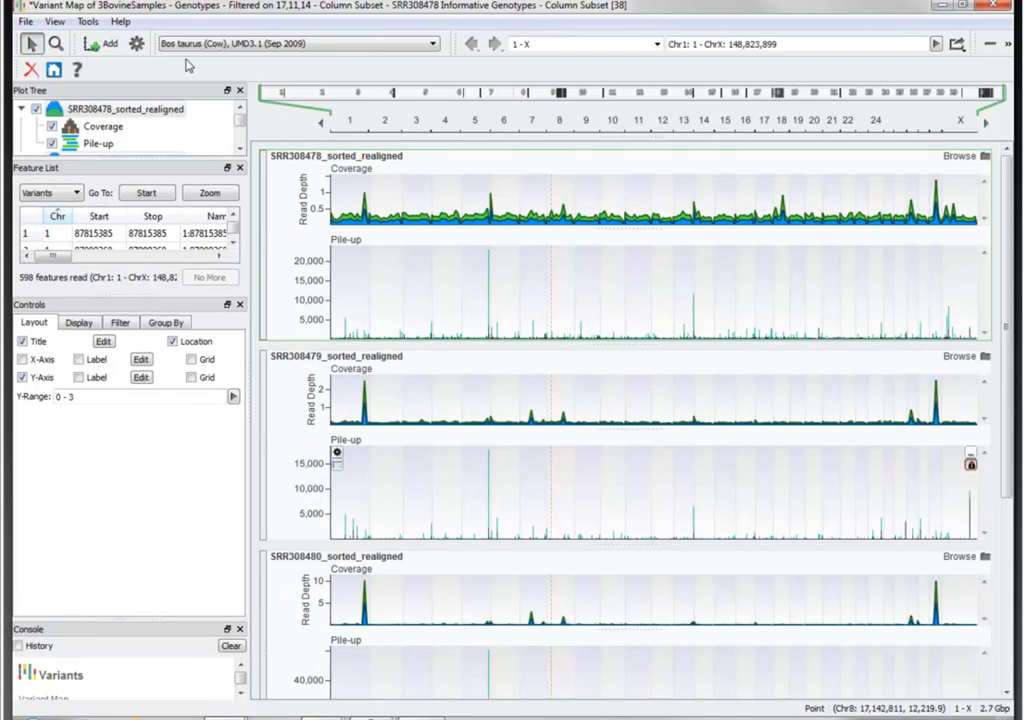
- Hide the Pile-up plots of SRR308478, SRR308479 and SRR308480, keeping their Coverage plots
click(52, 144)
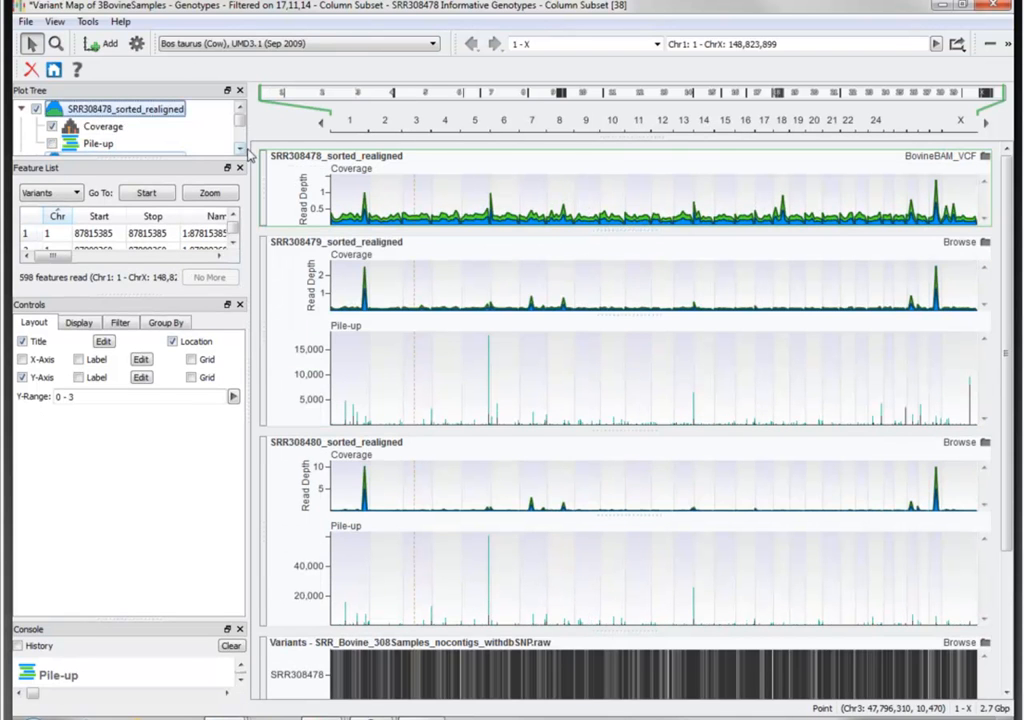
click(240, 148)
click(240, 148)
click(240, 148)
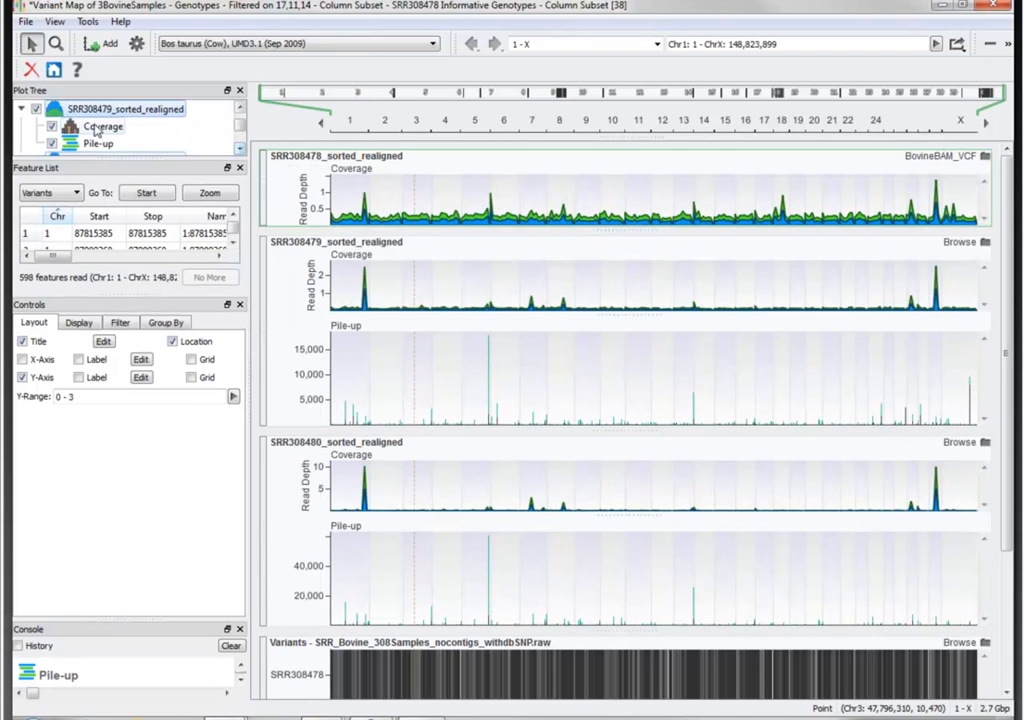
click(52, 146)
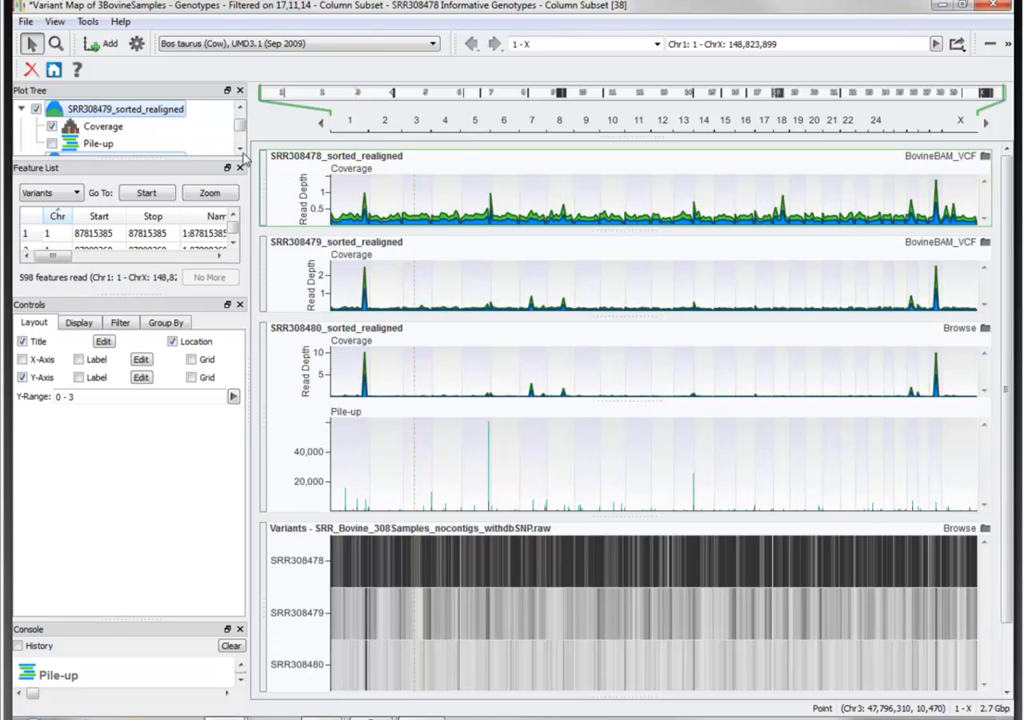
scroll(192, 120, down, 2)
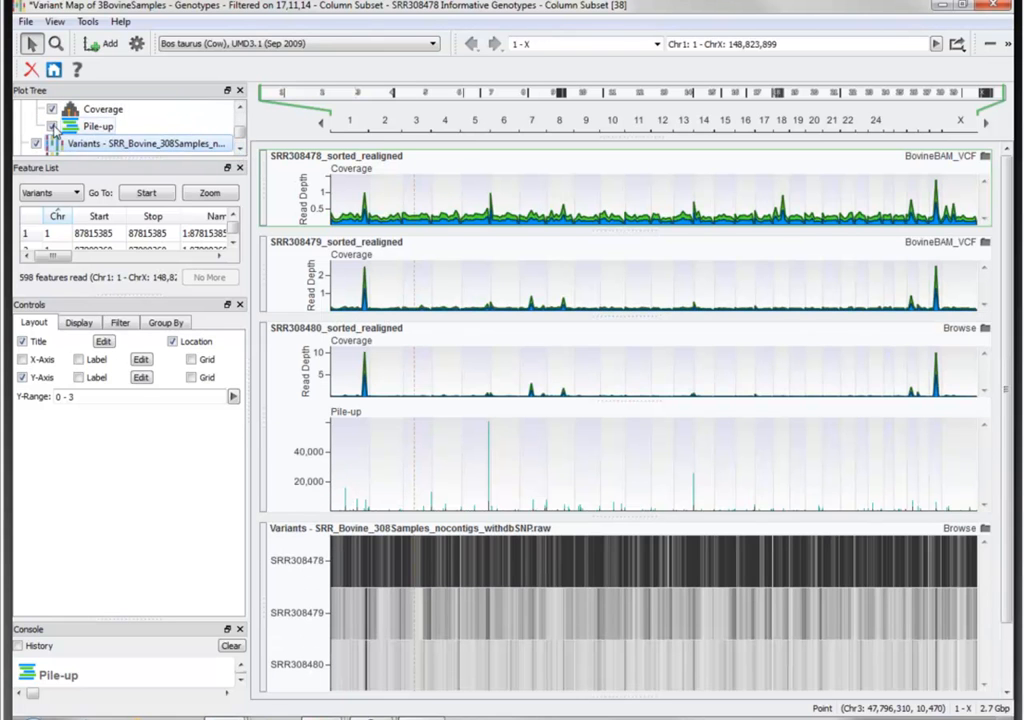
click(52, 126)
drag(240, 134, 240, 127)
scroll(240, 124, up, 1)
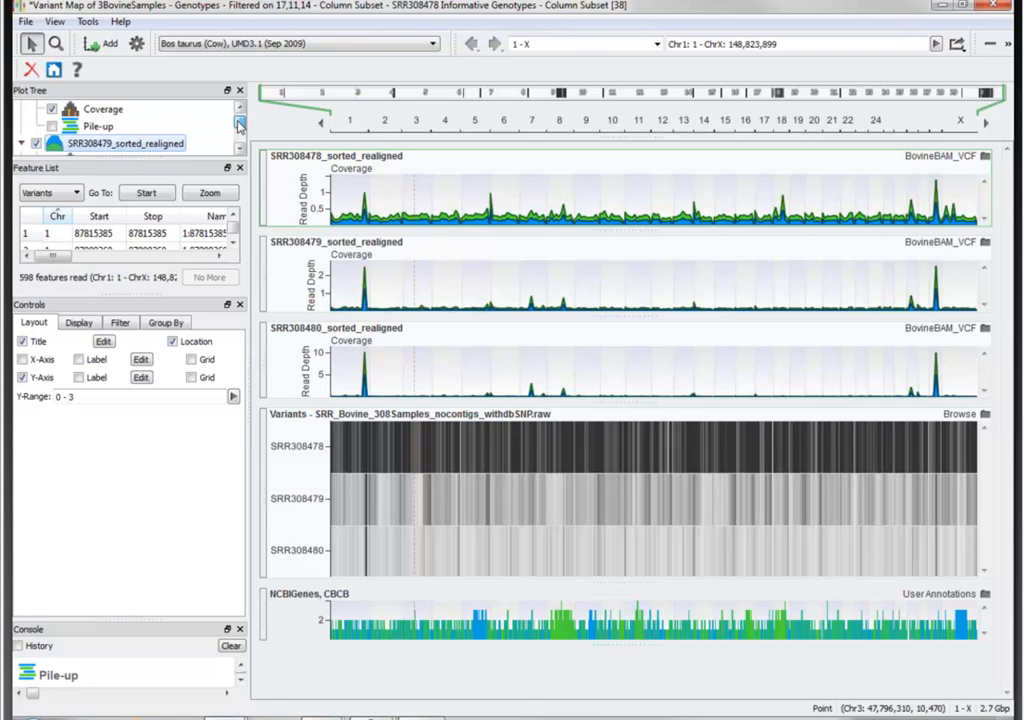
- Go to the variants at Chr1 87815385 and 87909360 and compare read coverage with the variant calls at the second
click(107, 233)
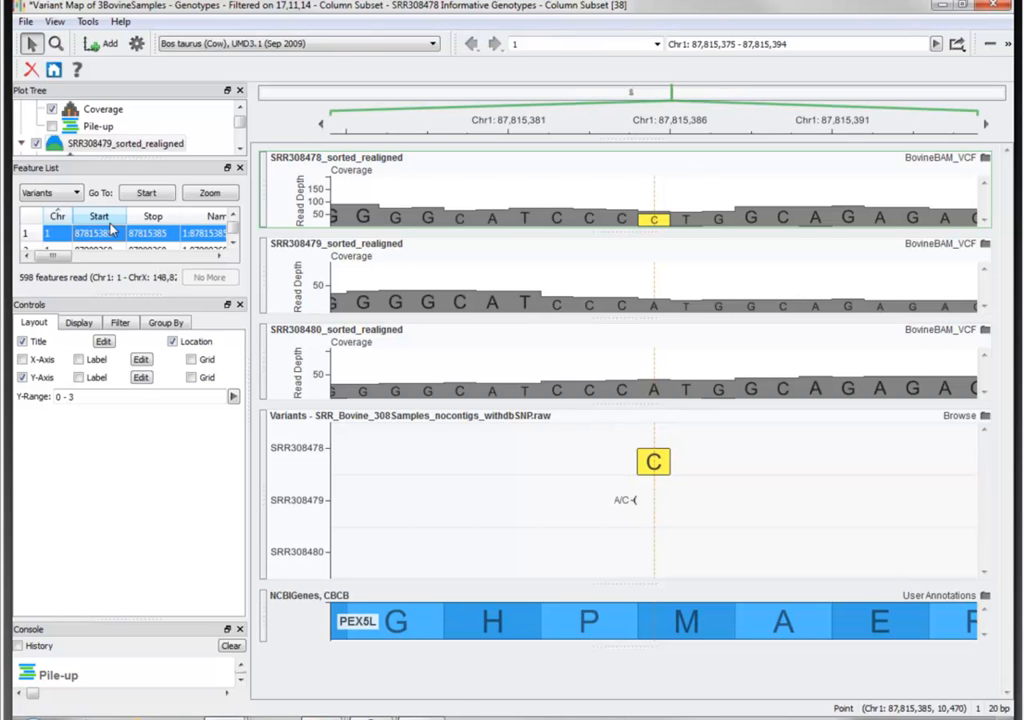
key(Down)
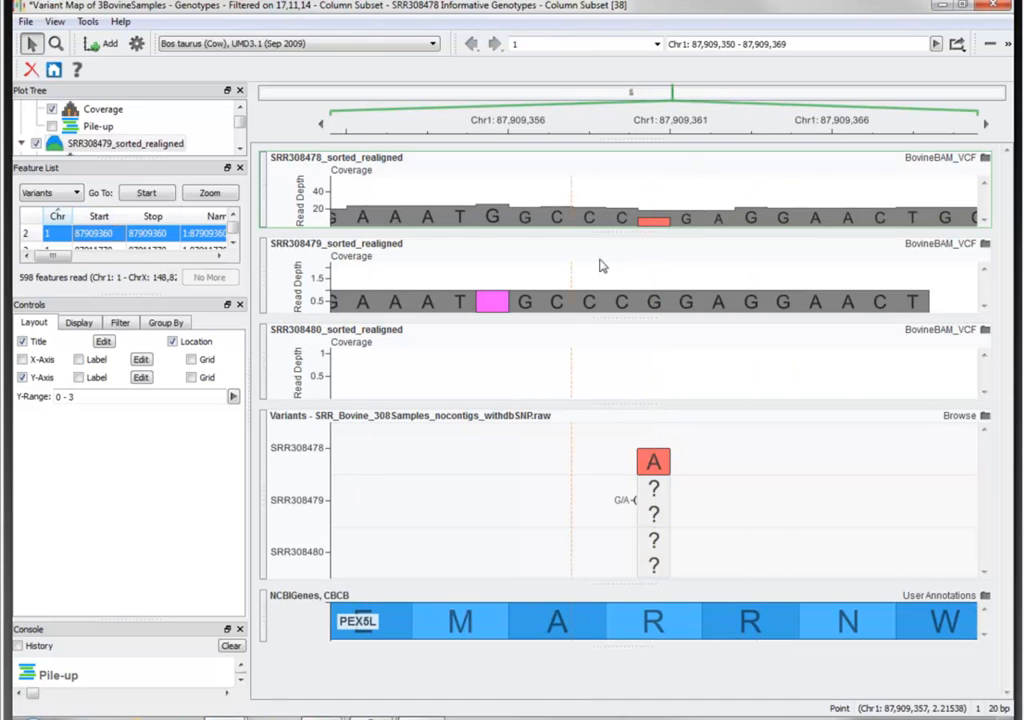
mouse_move(665, 212)
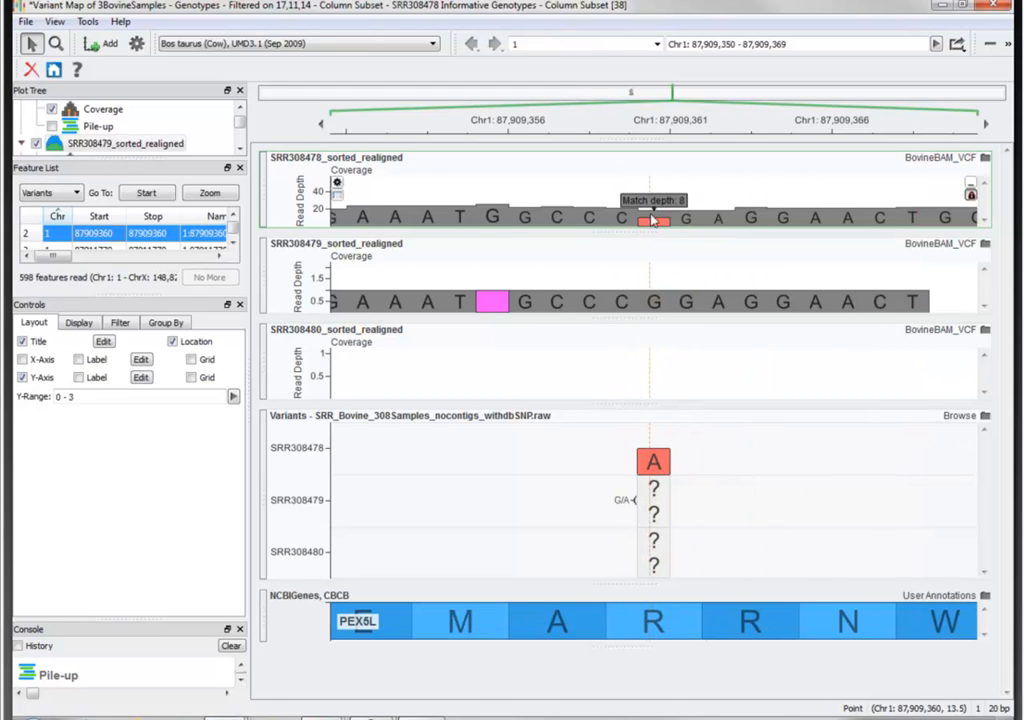
mouse_move(654, 460)
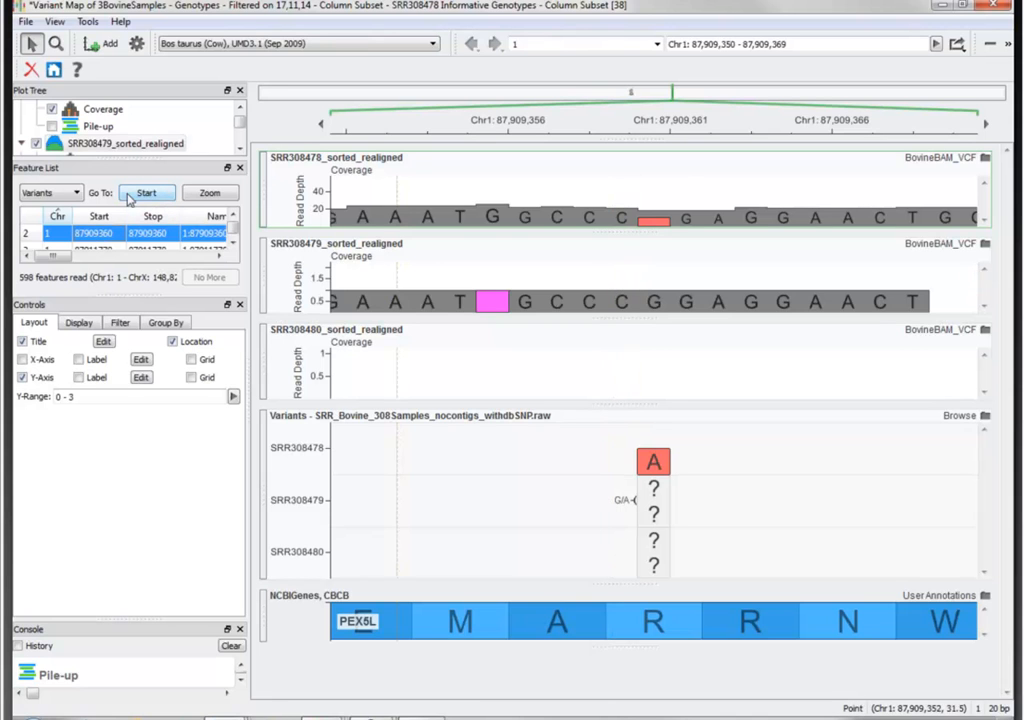
- Step through the following variants in the feature list up to Chr1 87920784, inspecting sample coverage and alleles in PEX5L
key(Down)
key(Down)
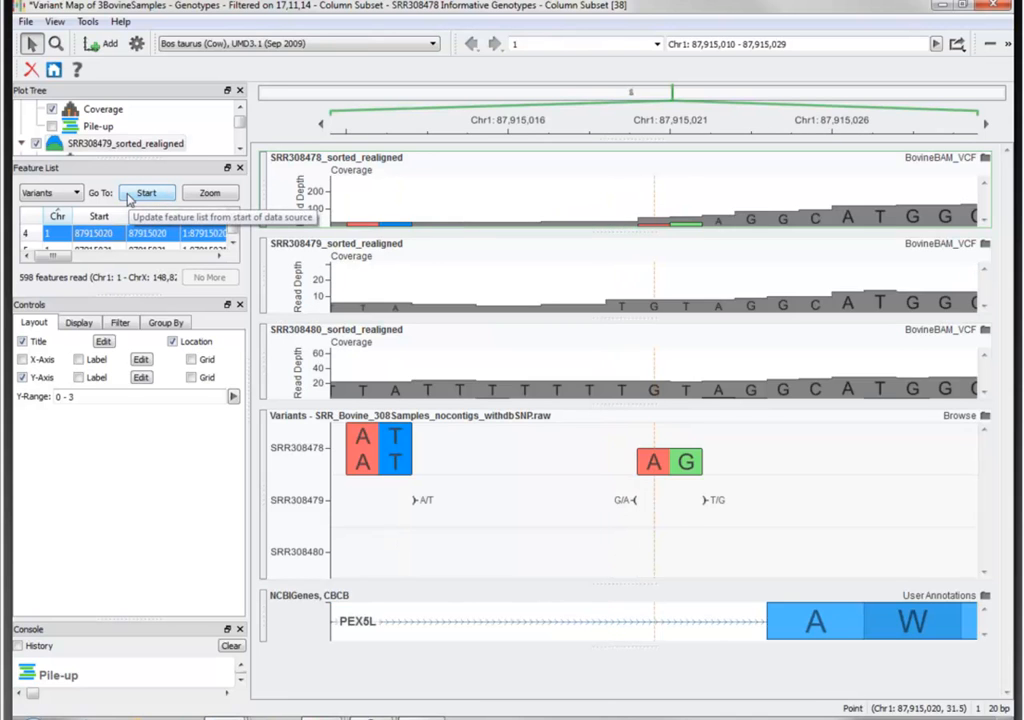
key(Down)
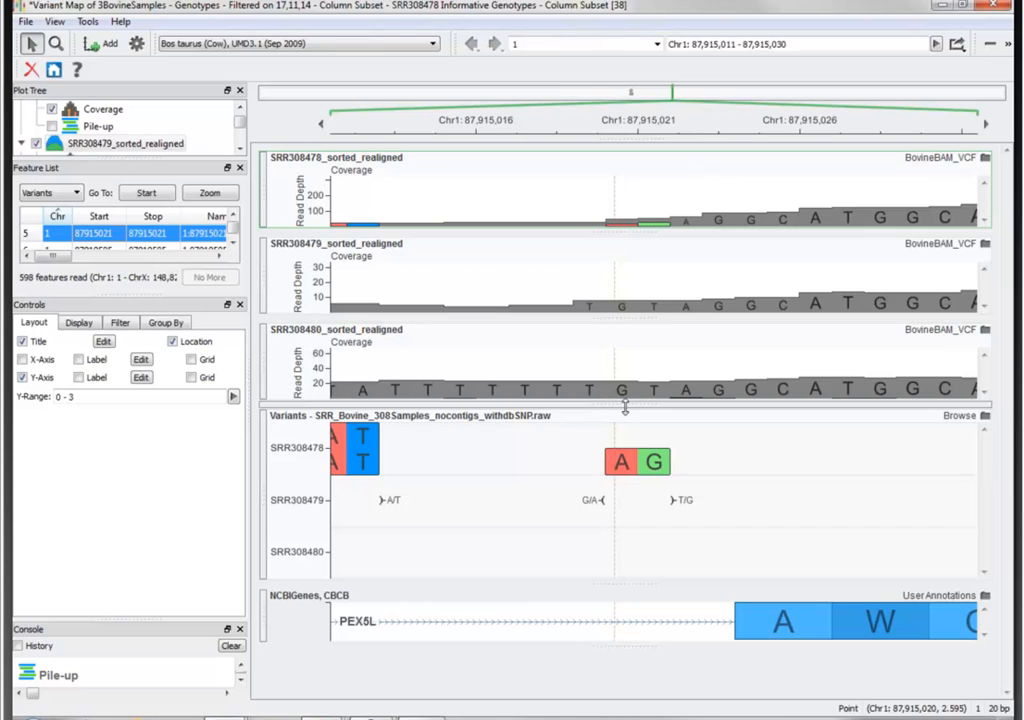
key(Down)
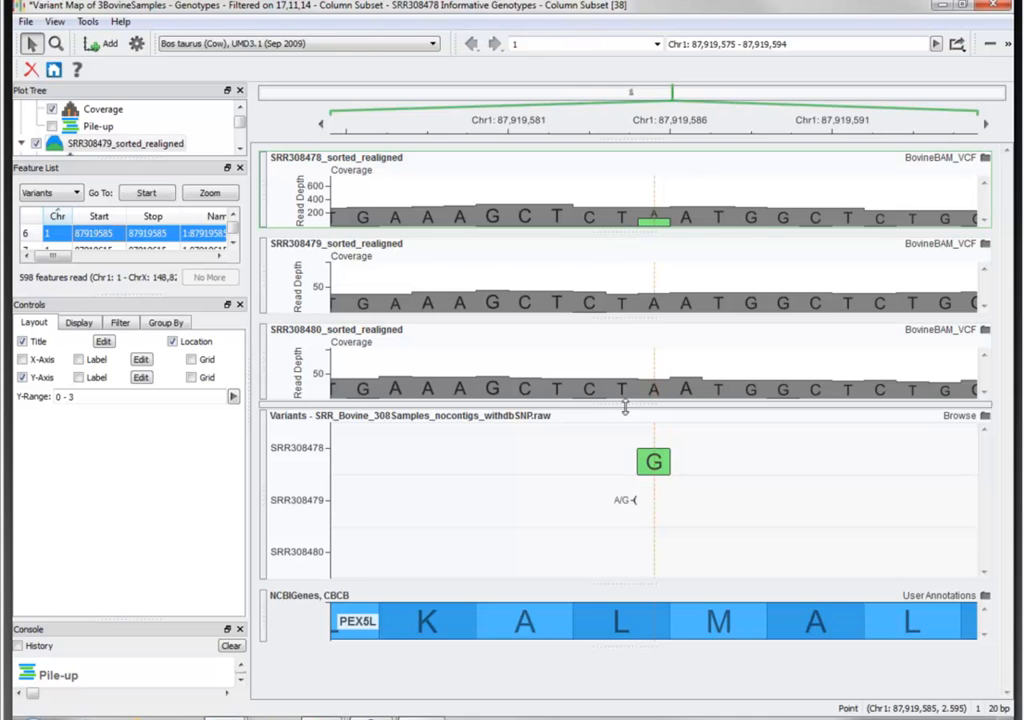
key(Down)
key(Down)
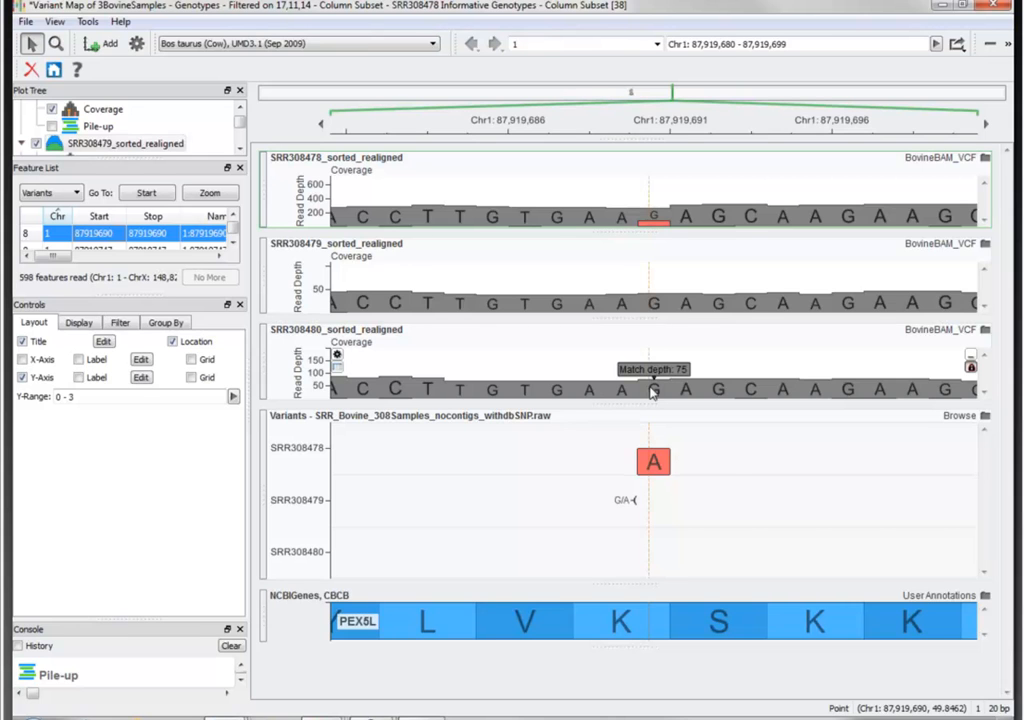
key(Down)
key(Down)
key(Down)
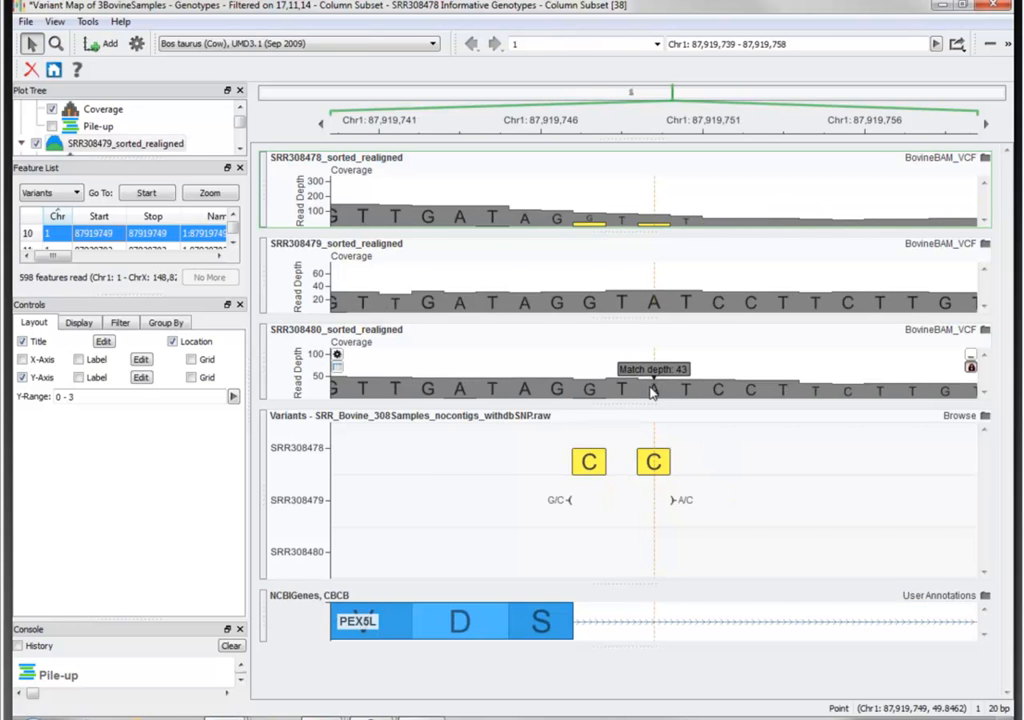
key(Down)
key(Down)
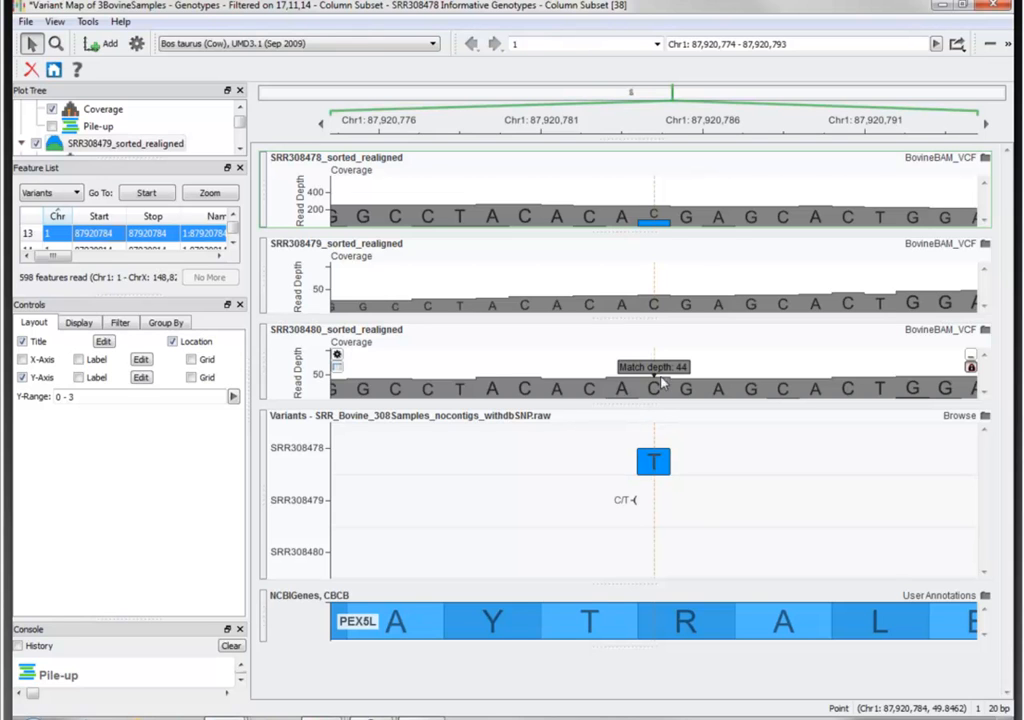
mouse_move(651, 220)
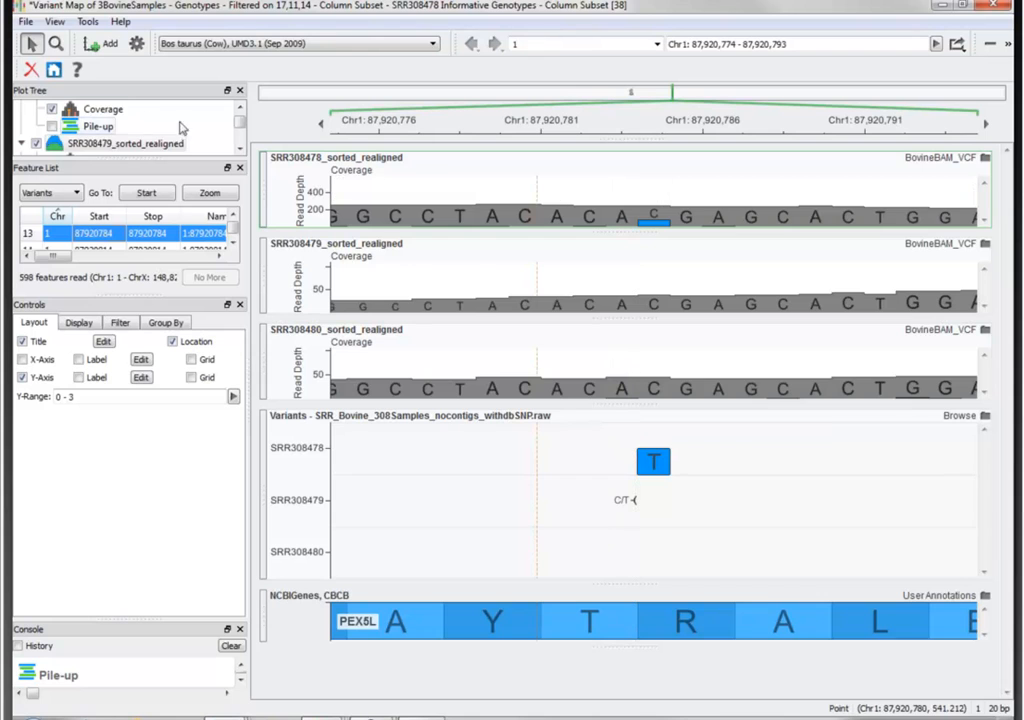
- Show the Pile-up plot of SRR308478_sorted_realigned and stack its reads with Split By Strand
click(238, 108)
click(52, 143)
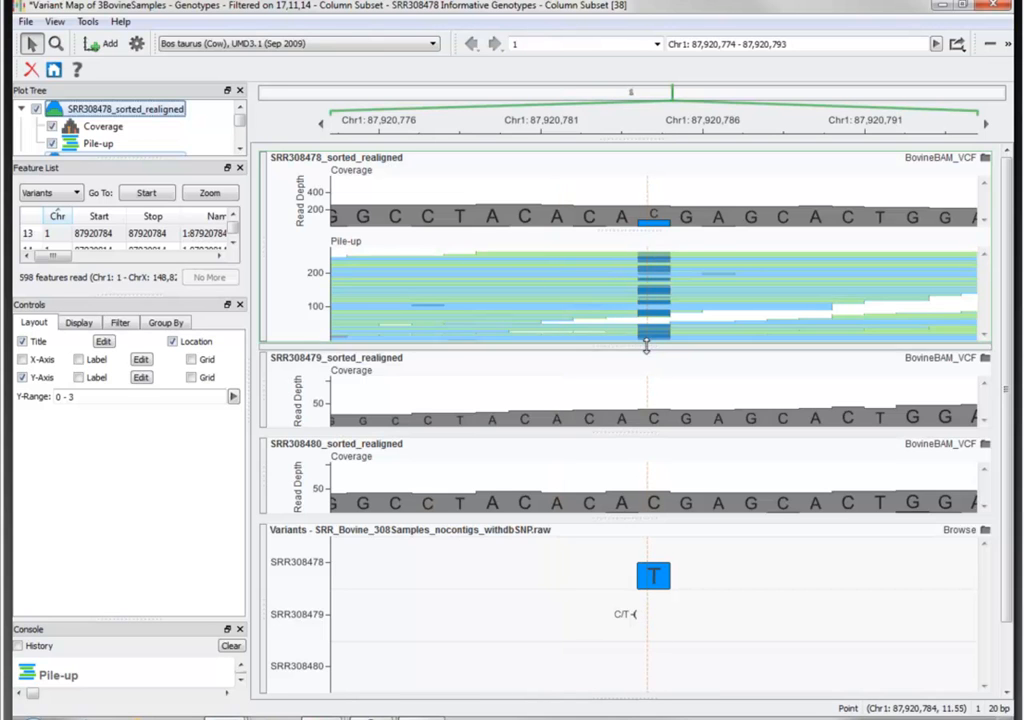
click(337, 255)
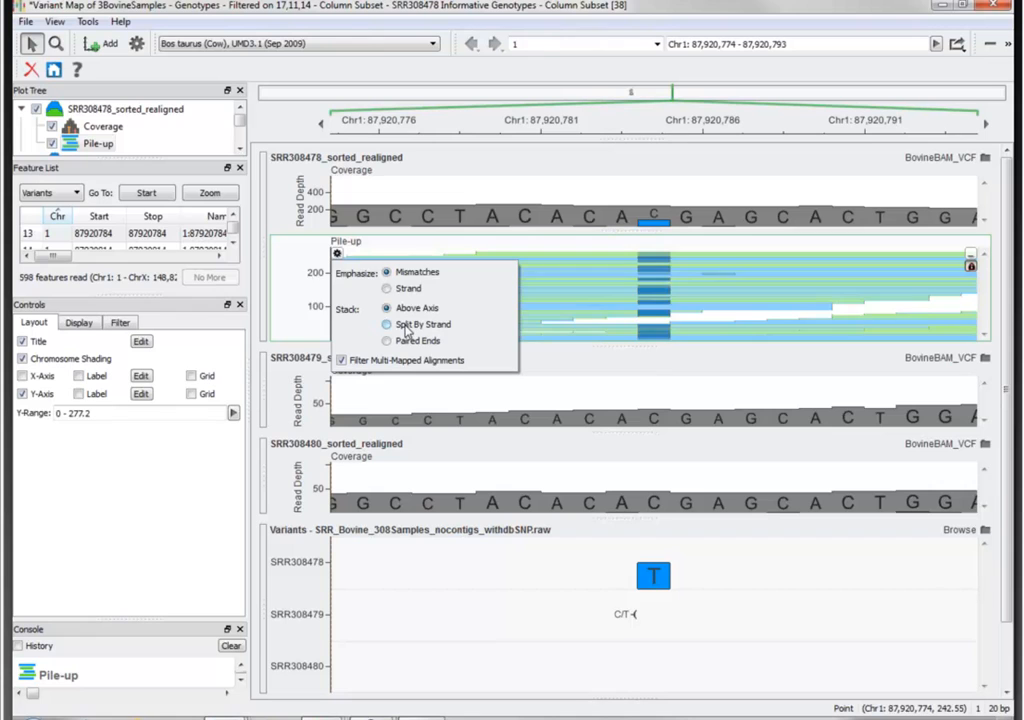
click(448, 326)
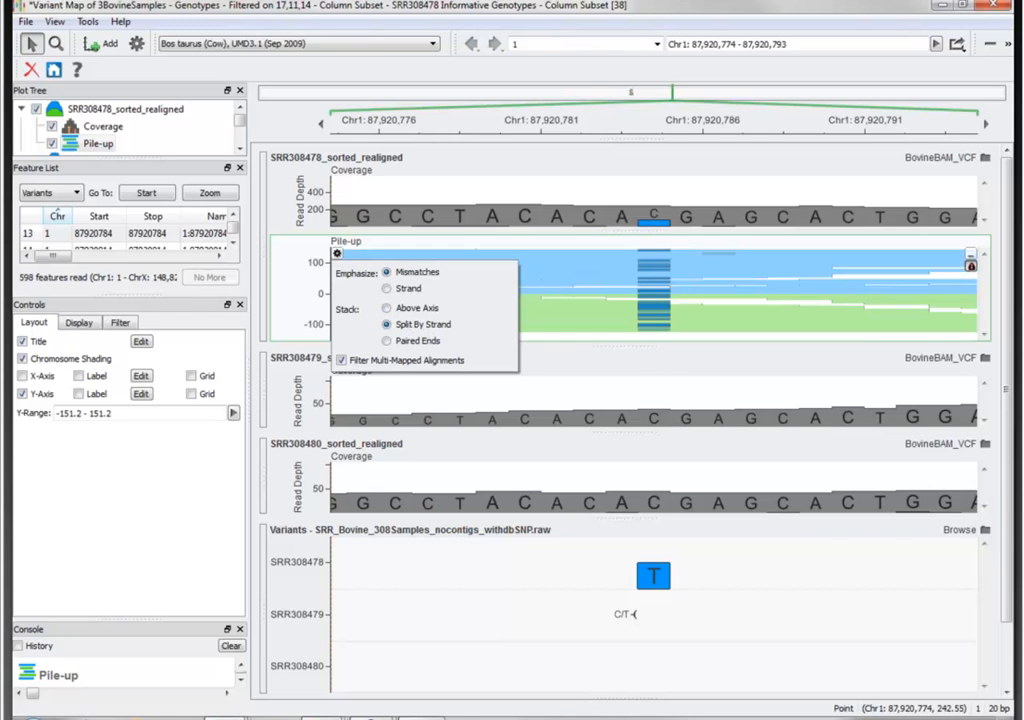
- Display the PEX5L gene details from the NCBIGenes, CBCB track and enlarge the console to read them
drag(1007, 506, 1007, 572)
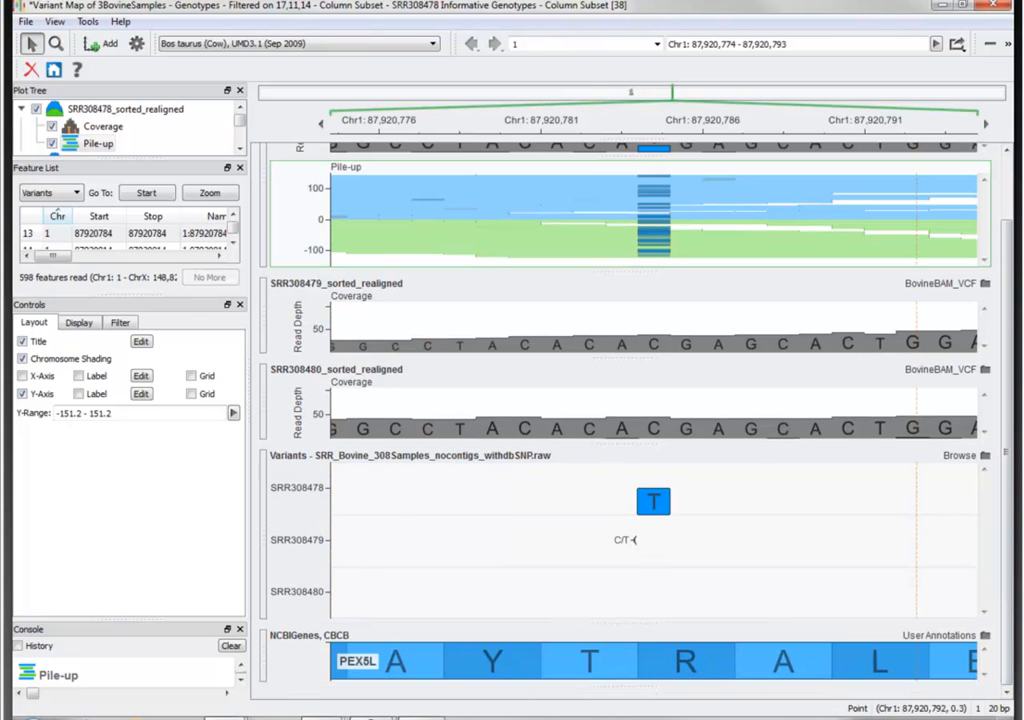
click(606, 656)
drag(125, 622, 121, 450)
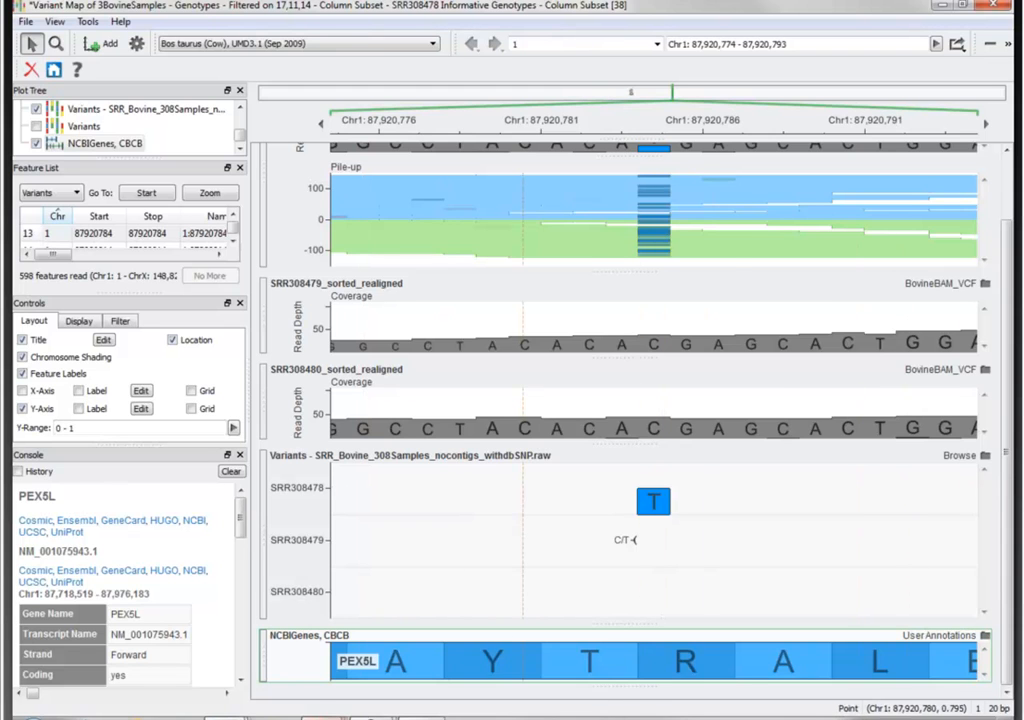
- Switch to the PowerPoint slide show and advance to the Agenda slide highlighting Conclusion
mouse_move(323, 717)
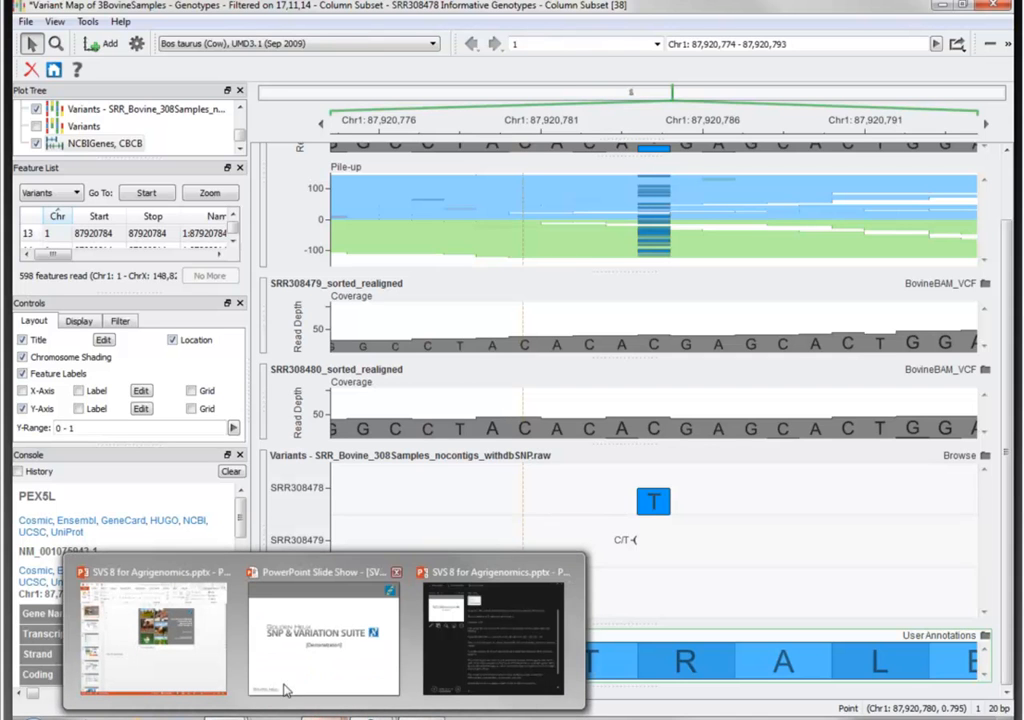
click(318, 688)
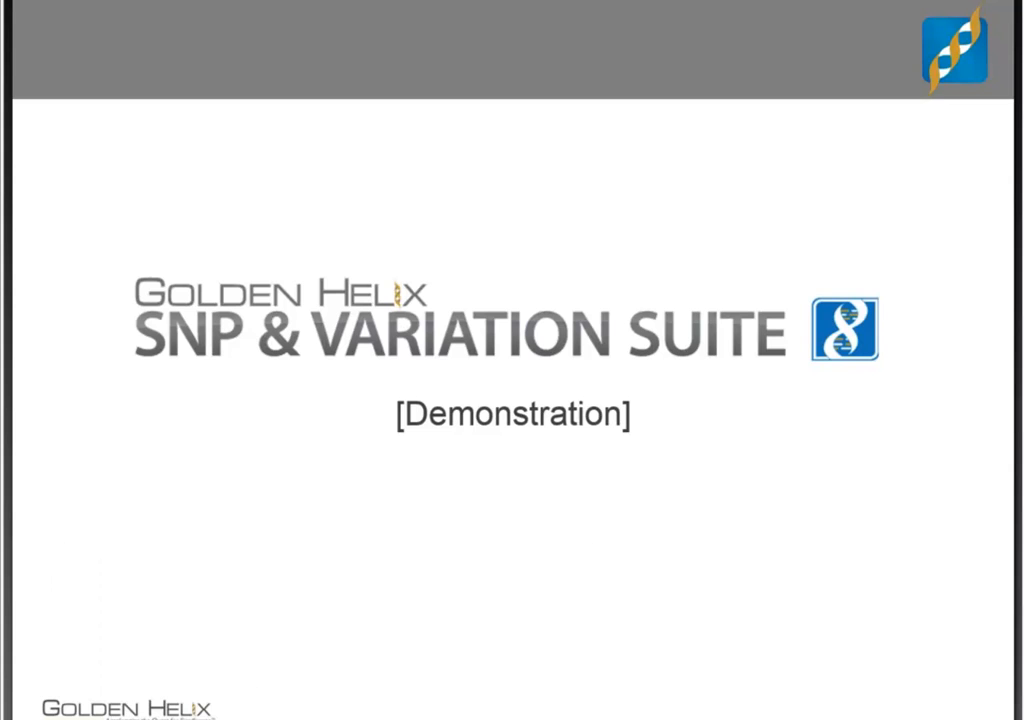
key(Right)
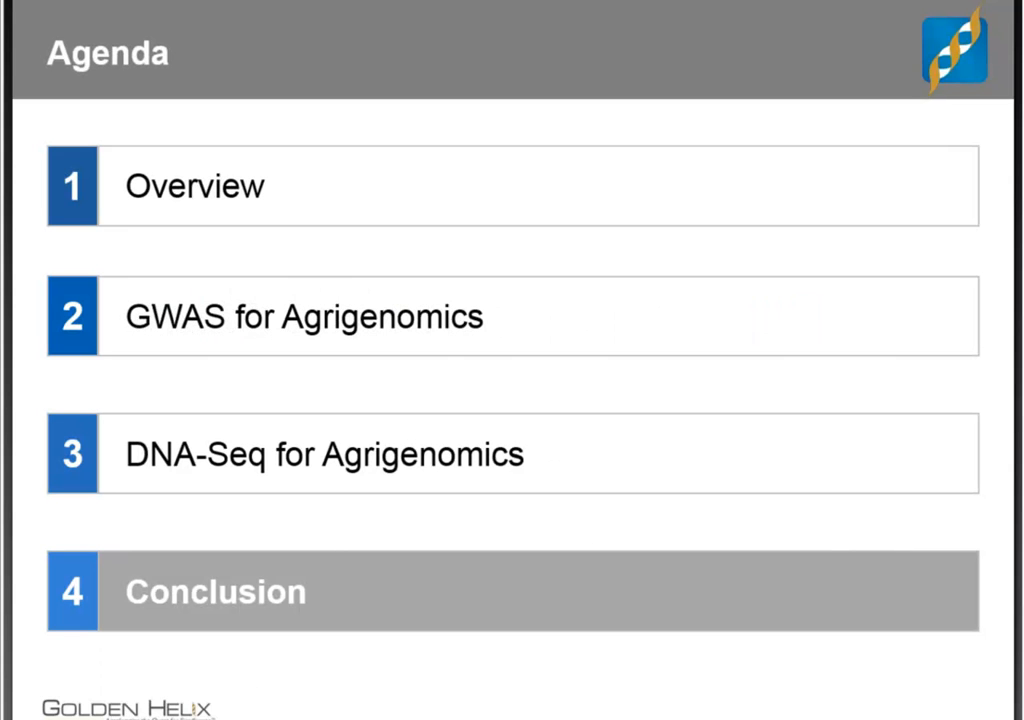